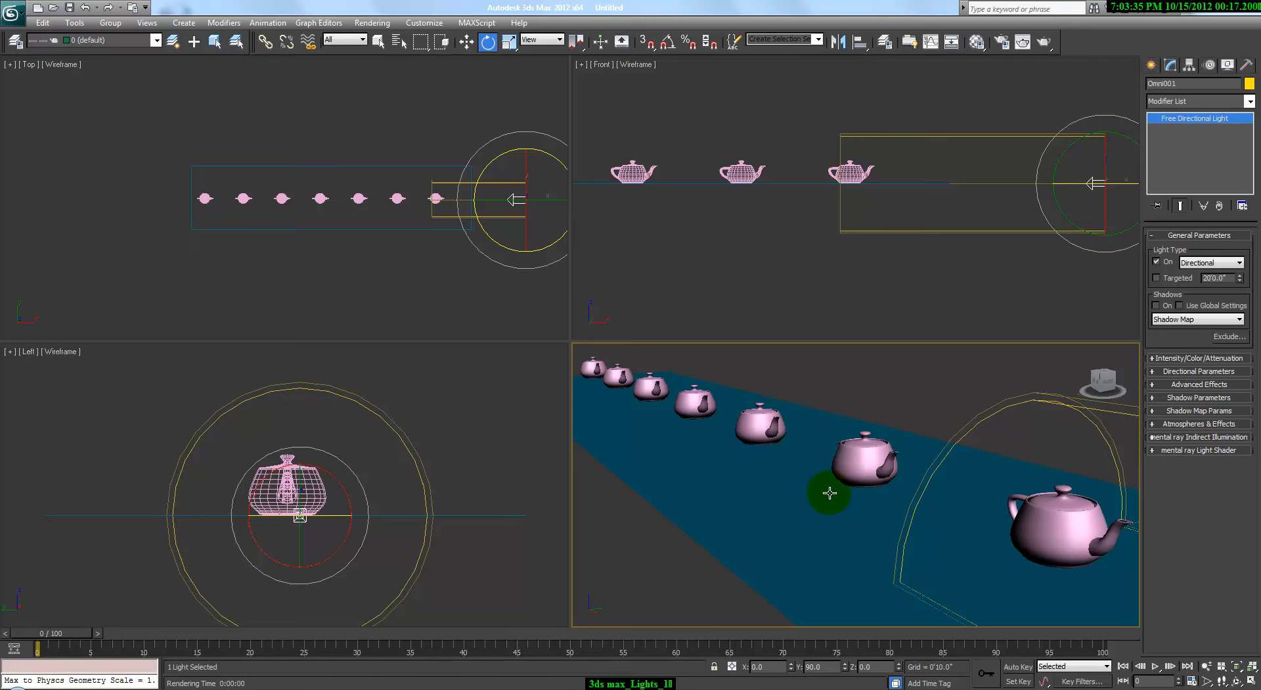
# Render the camera view of the teapot row and close the rendered frame
pyautogui.hotkey('shift', 'q')
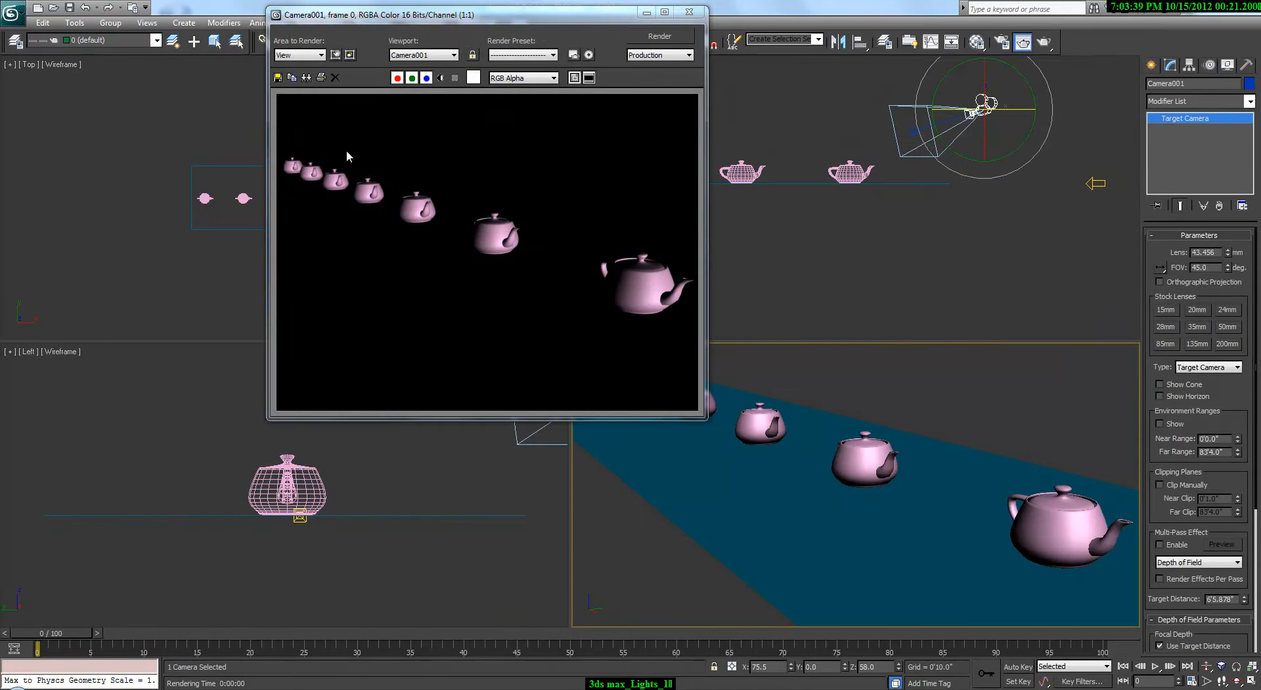
pyautogui.click(688, 12)
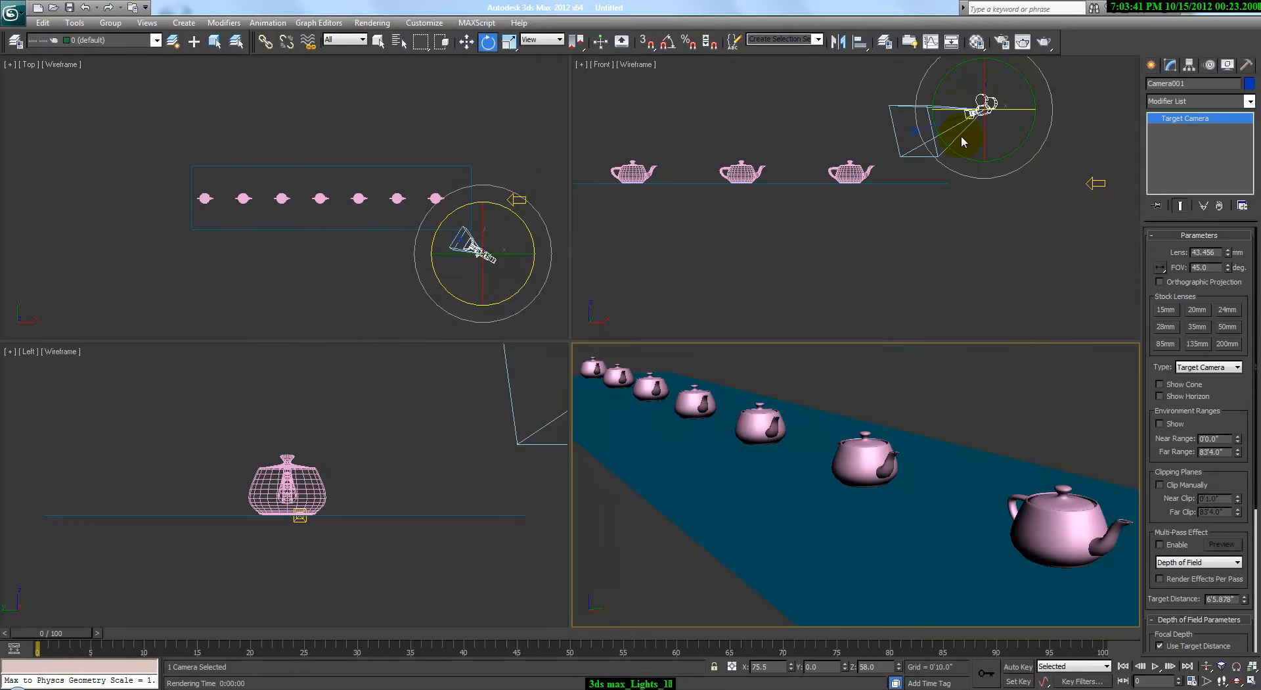
# Compare camera renders of the teapots with the directional light's shadows turned on and off
pyautogui.click(1037, 224)
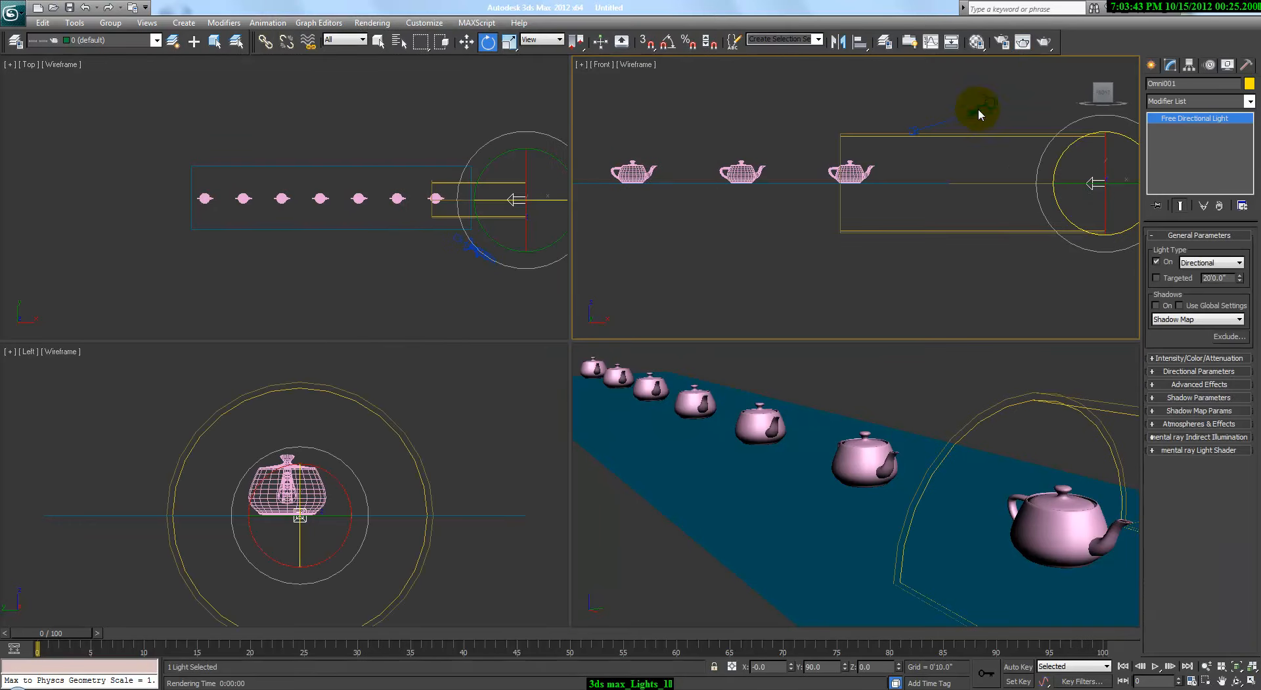
pyautogui.rightClick(994, 381)
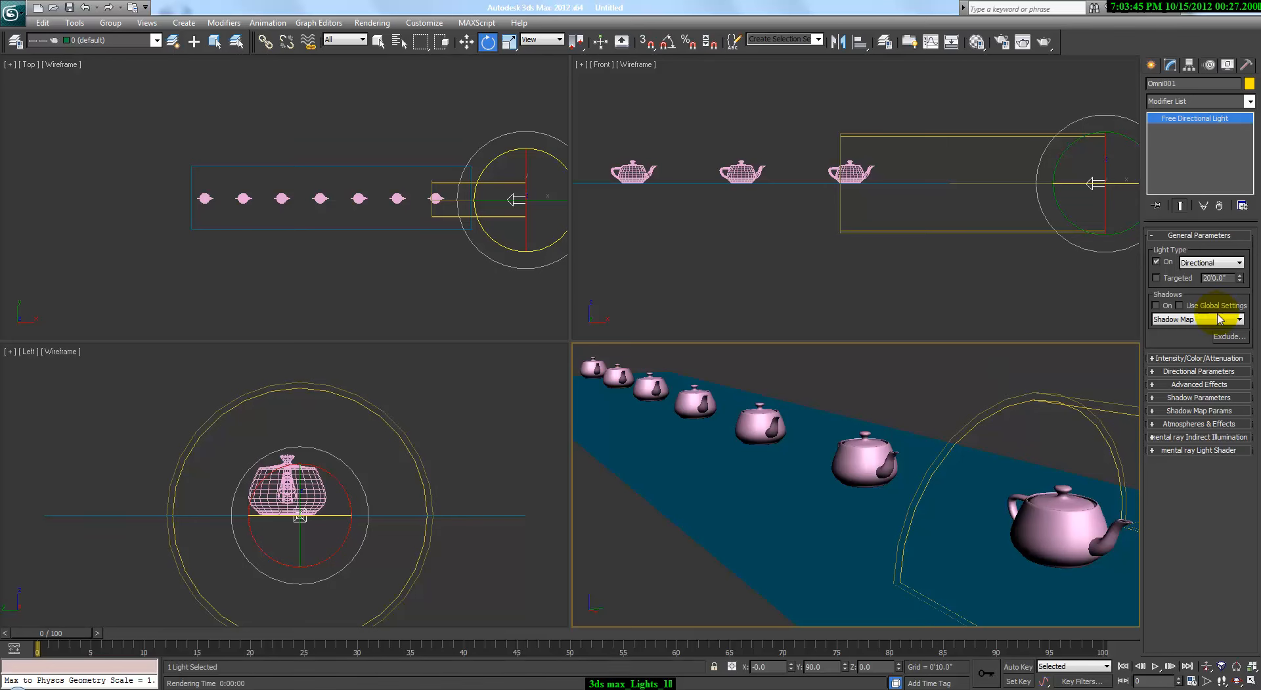
pyautogui.click(1156, 306)
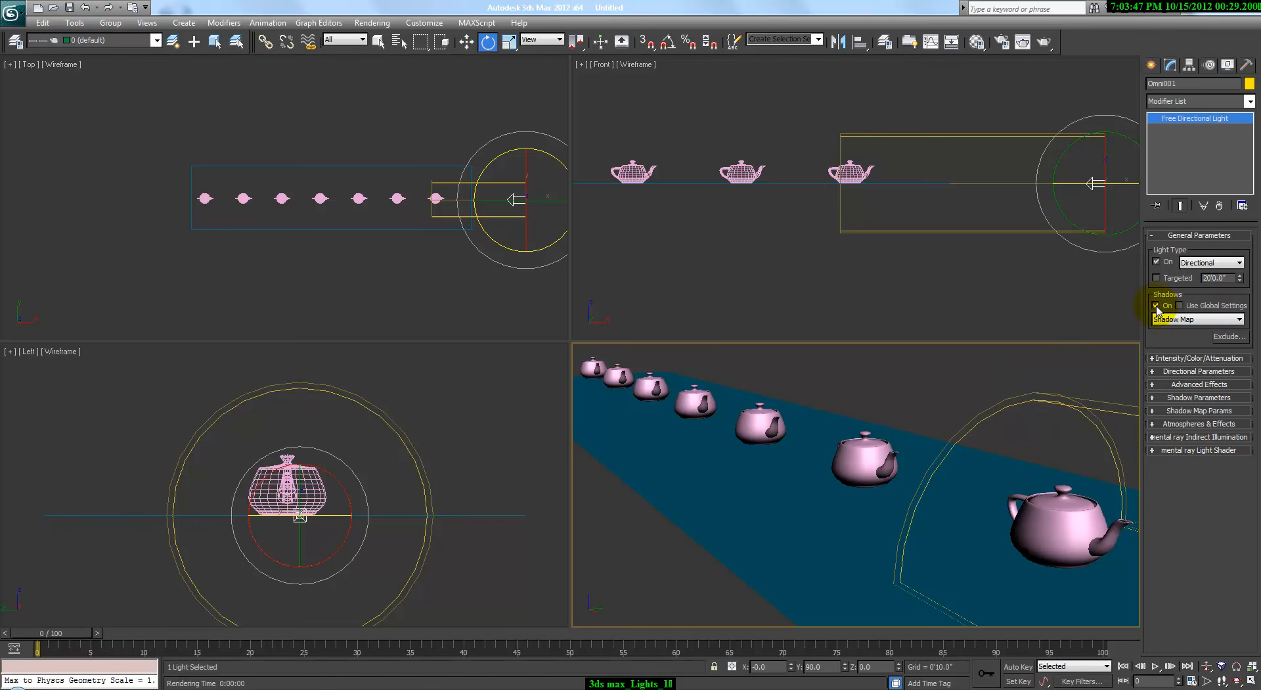
pyautogui.hotkey('shift', 'q')
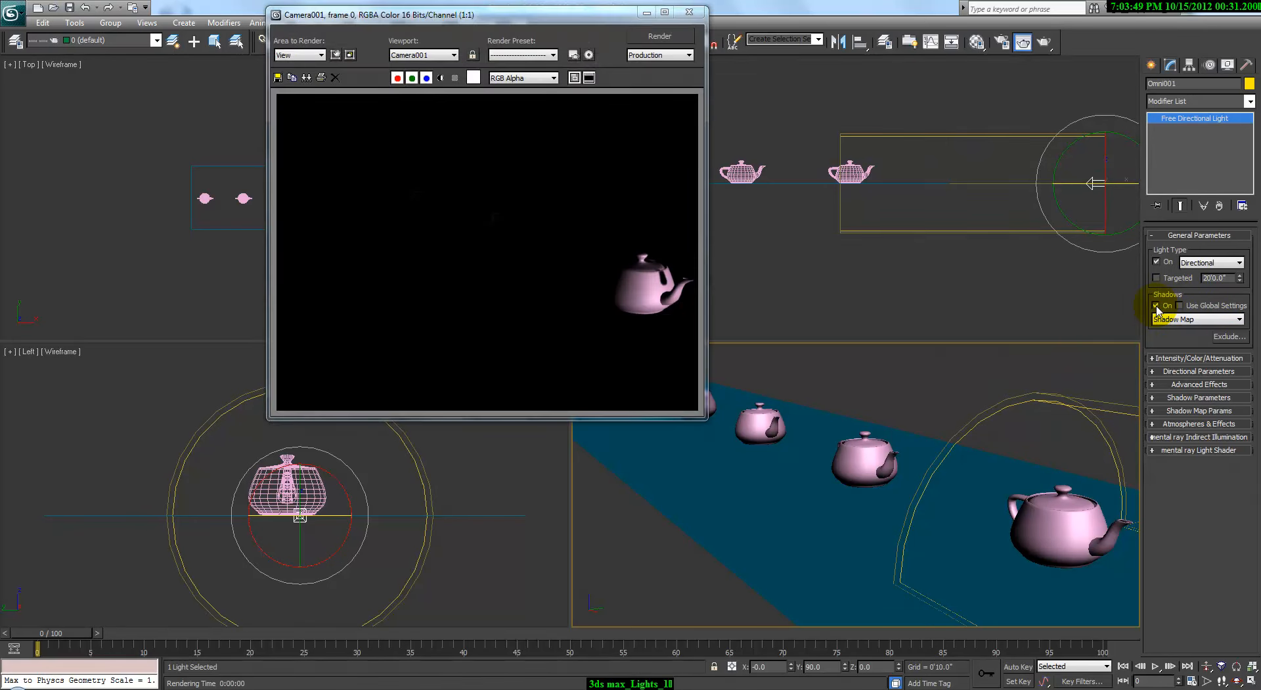
pyautogui.click(1155, 305)
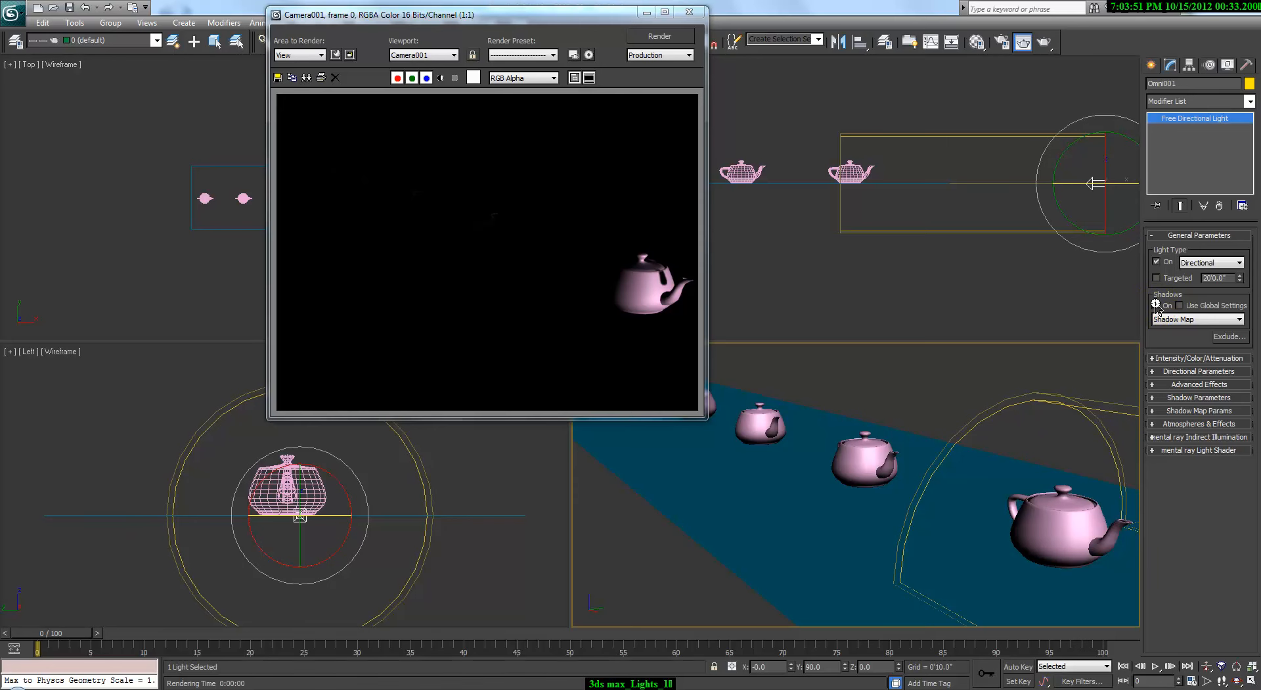
pyautogui.hotkey('shift', 'q')
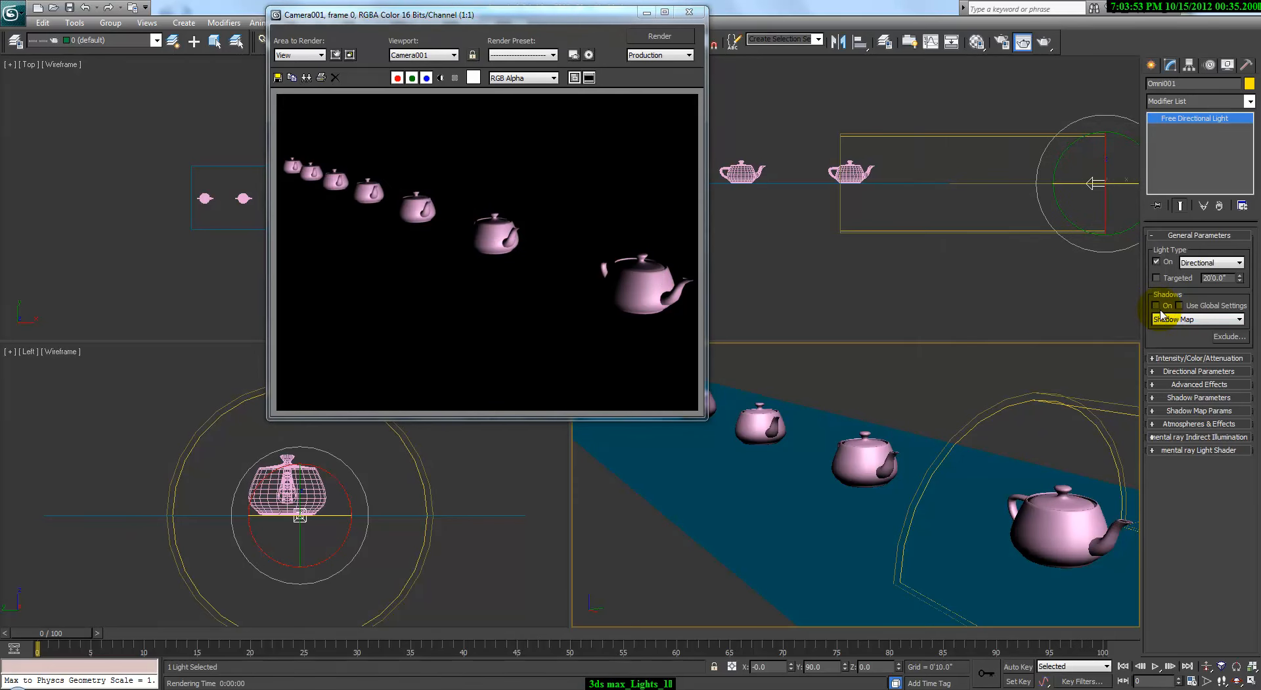
# Set the directional light's decay type to Inverse and render the camera view
pyautogui.click(1163, 358)
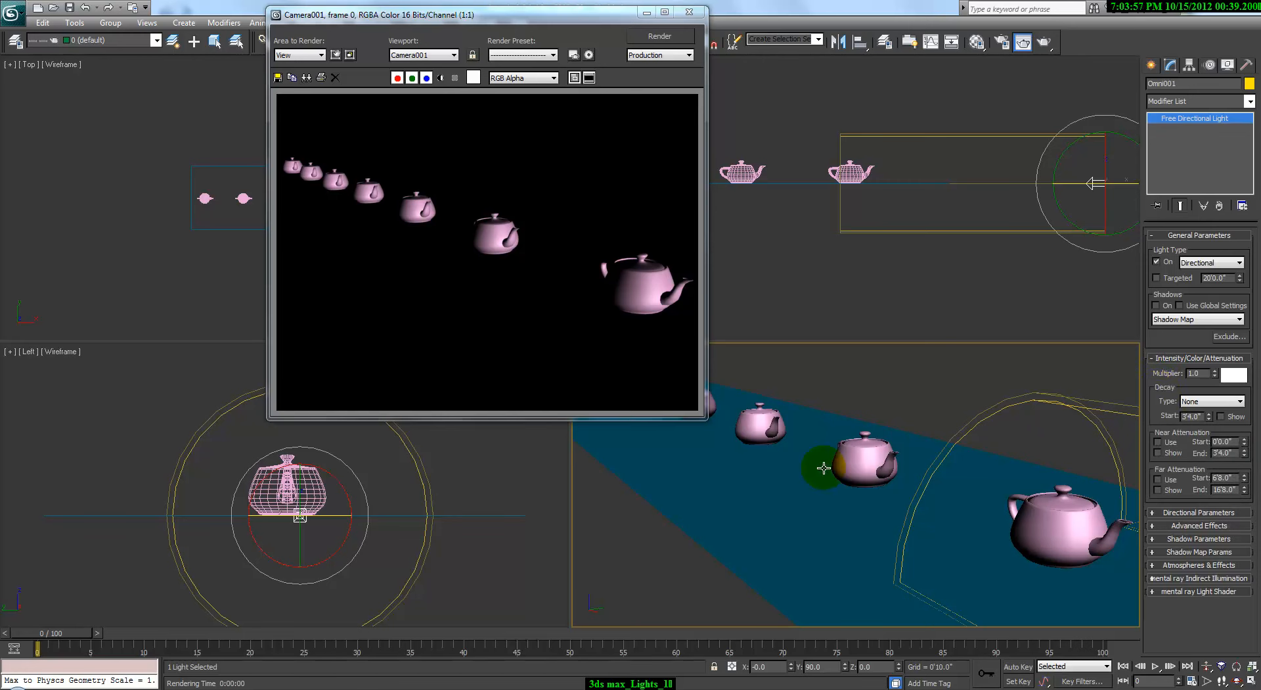
pyautogui.click(1191, 401)
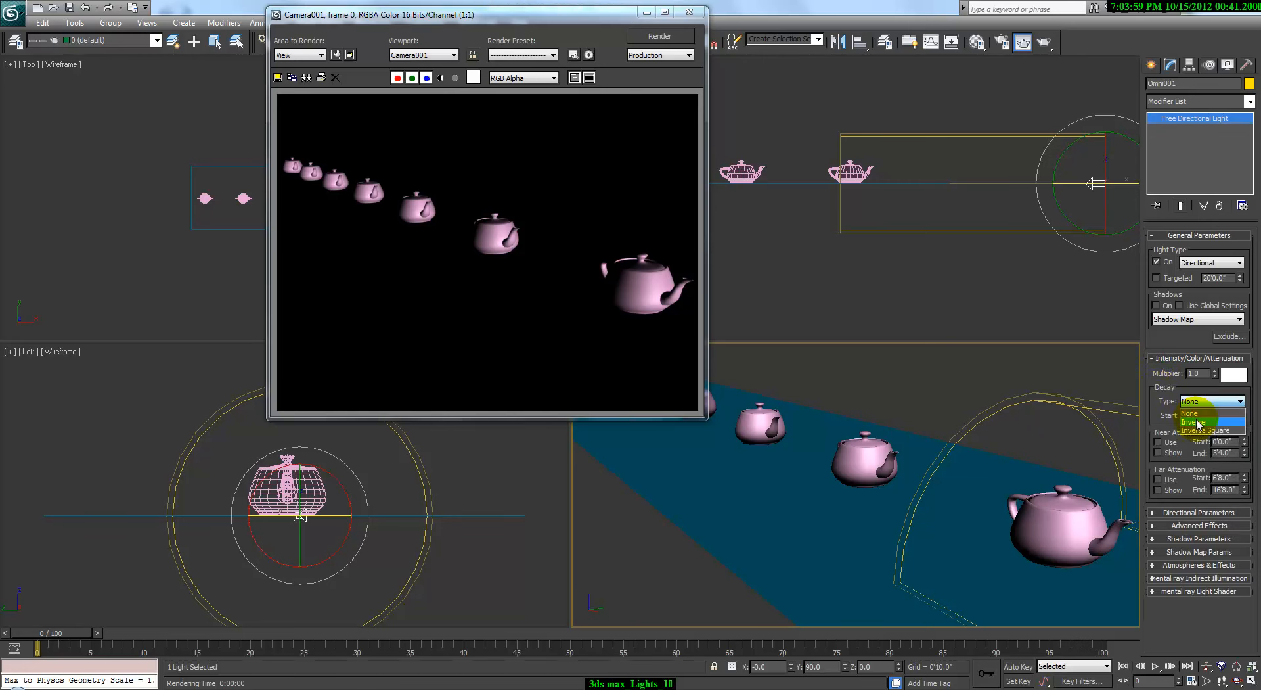
pyautogui.click(1195, 422)
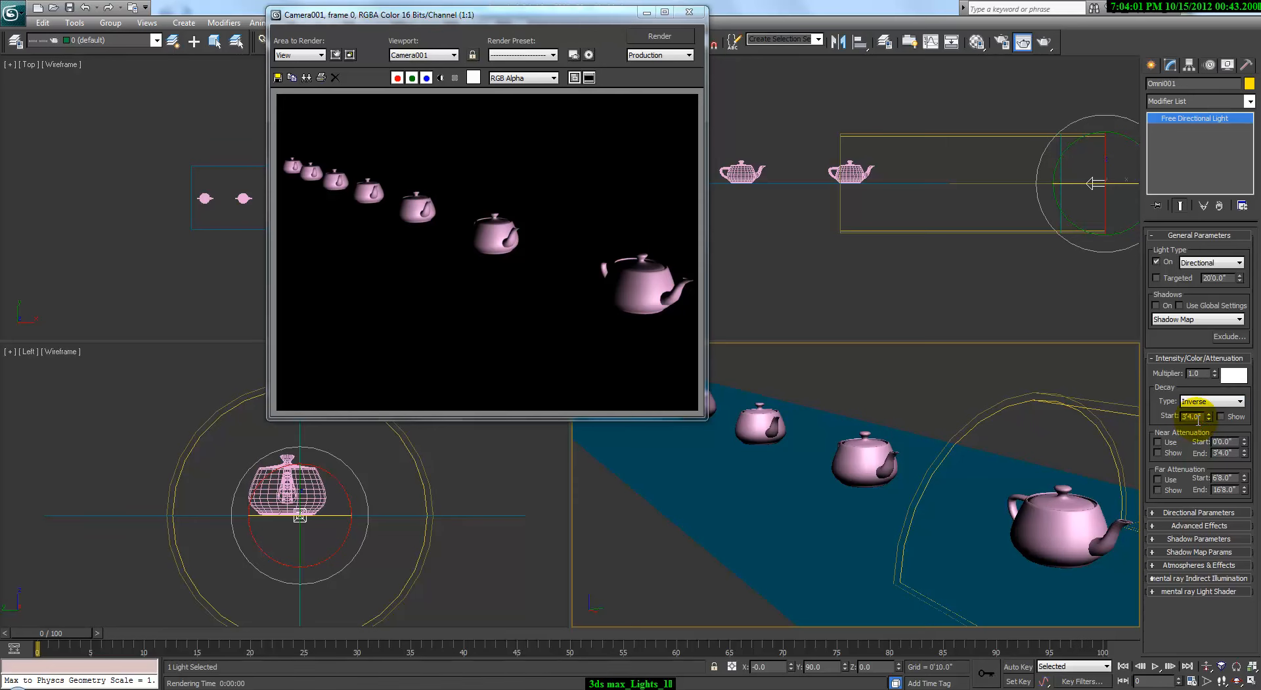
pyautogui.hotkey('shift', 'q')
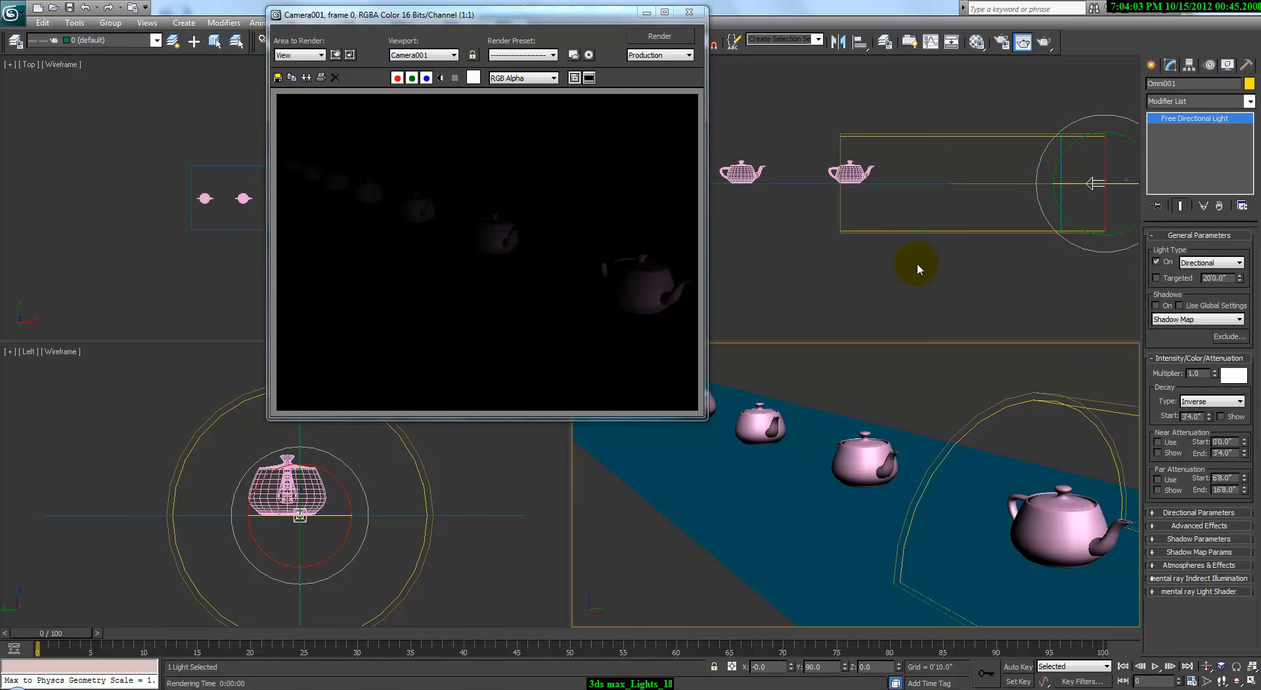
# Extend the light's decay start to about 29'3.5" and render the camera view
pyautogui.moveTo(1209, 417); pyautogui.dragTo(1210, 375)
pyautogui.click(1042, 183)
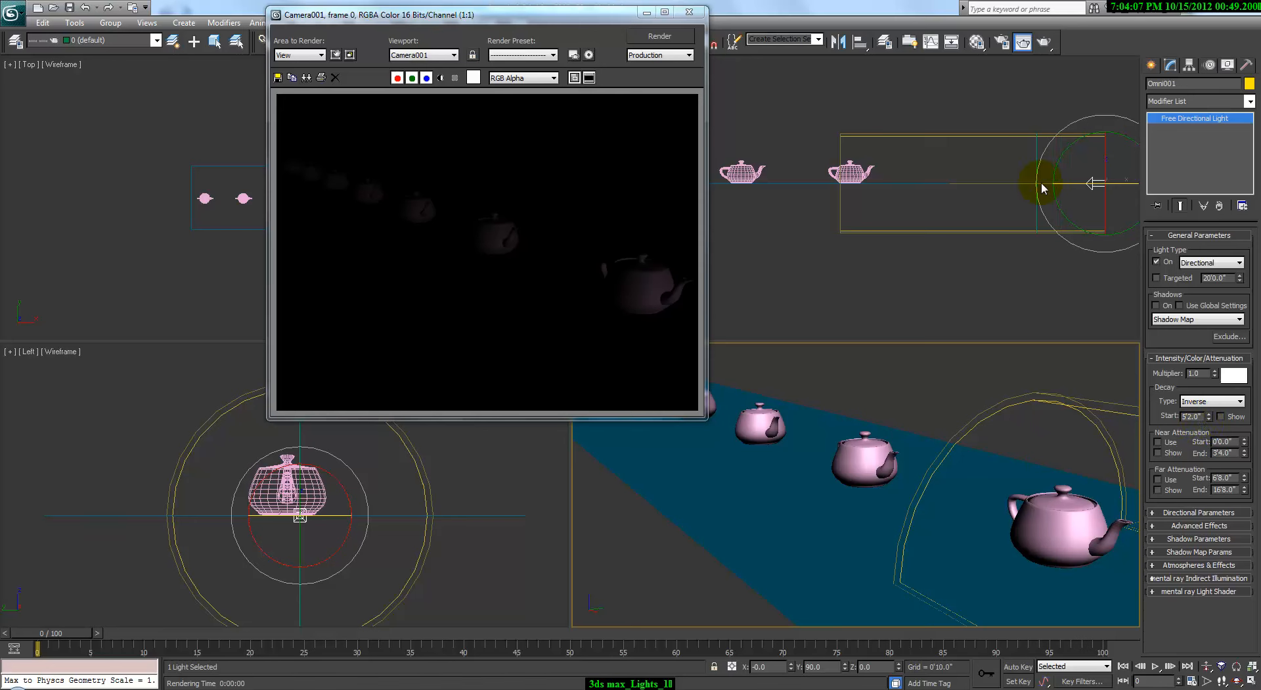
pyautogui.moveTo(1209, 417); pyautogui.dragTo(1089, 425)
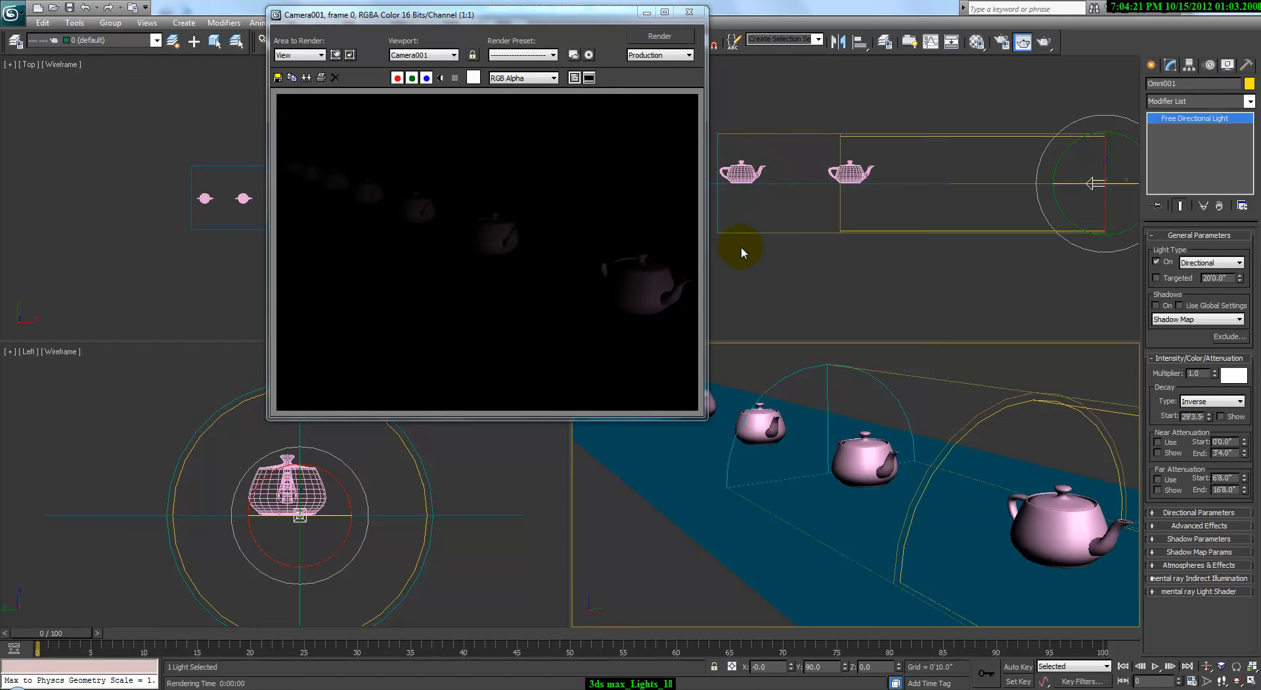
pyautogui.hotkey('shift', 'q')
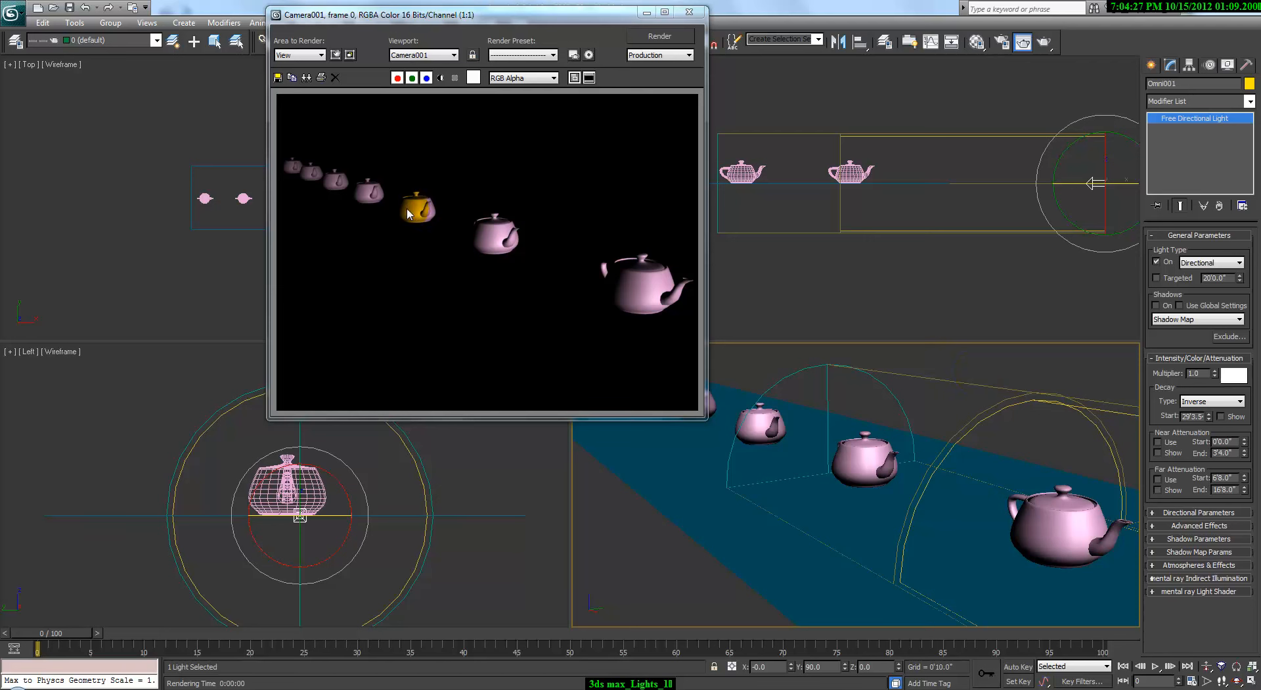
# Shorten the light's decay start to about 16'6.5" and render the camera view
pyautogui.moveTo(1213, 418); pyautogui.dragTo(1213, 321)
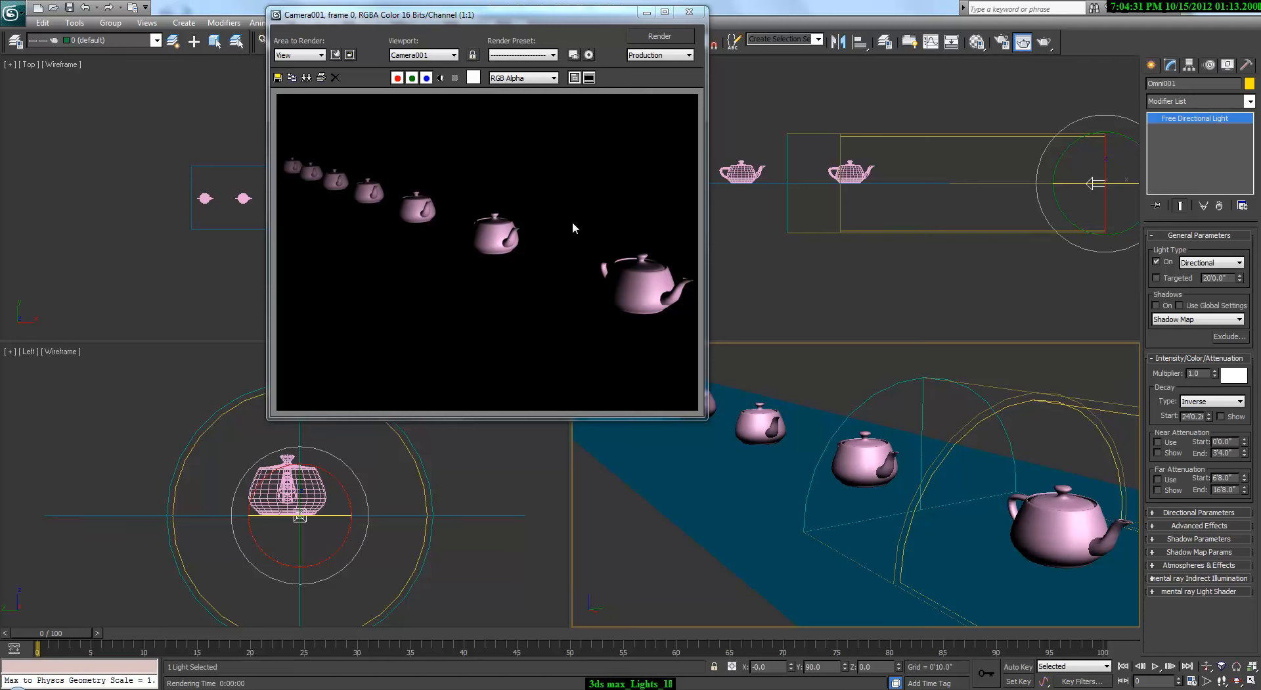
pyautogui.moveTo(1208, 415)
pyautogui.mouseDown()
pyautogui.moveTo(1224, 452)
pyautogui.moveTo(1208, 399)
pyautogui.mouseUp()
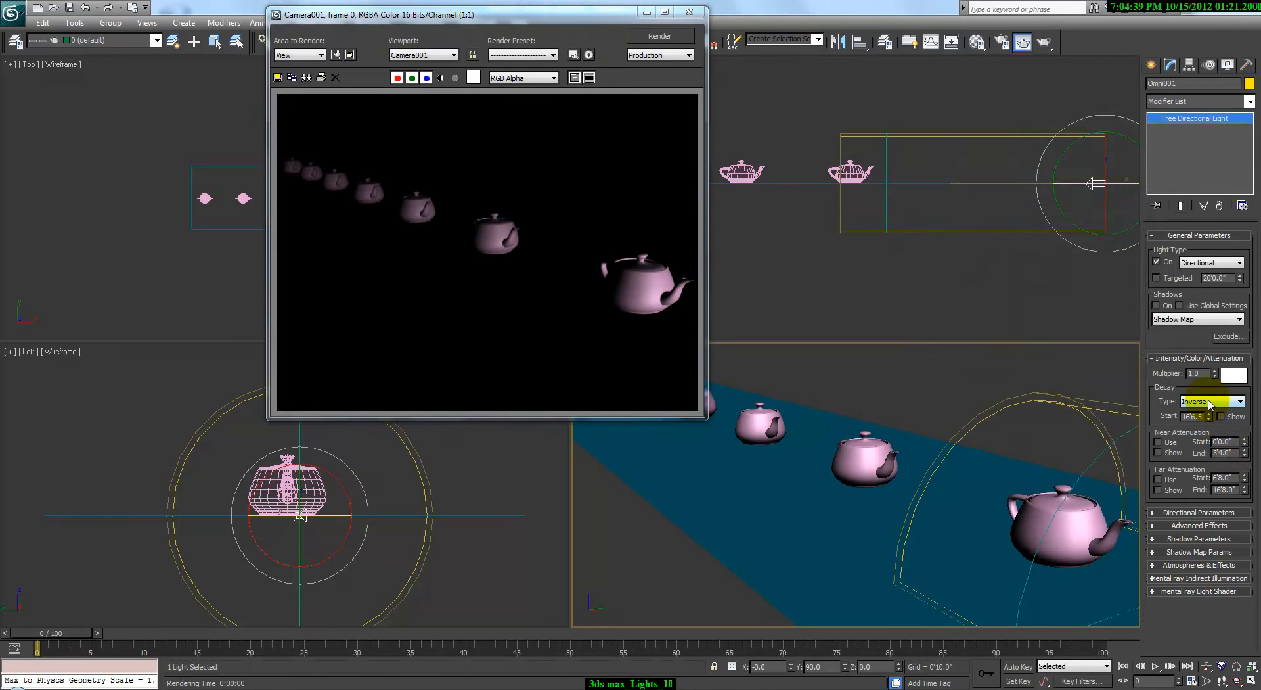
# Switch the light's decay type to Inverse Square and render the camera view
pyautogui.click(1208, 401)
pyautogui.click(1209, 425)
pyautogui.hotkey('shift', 'q')
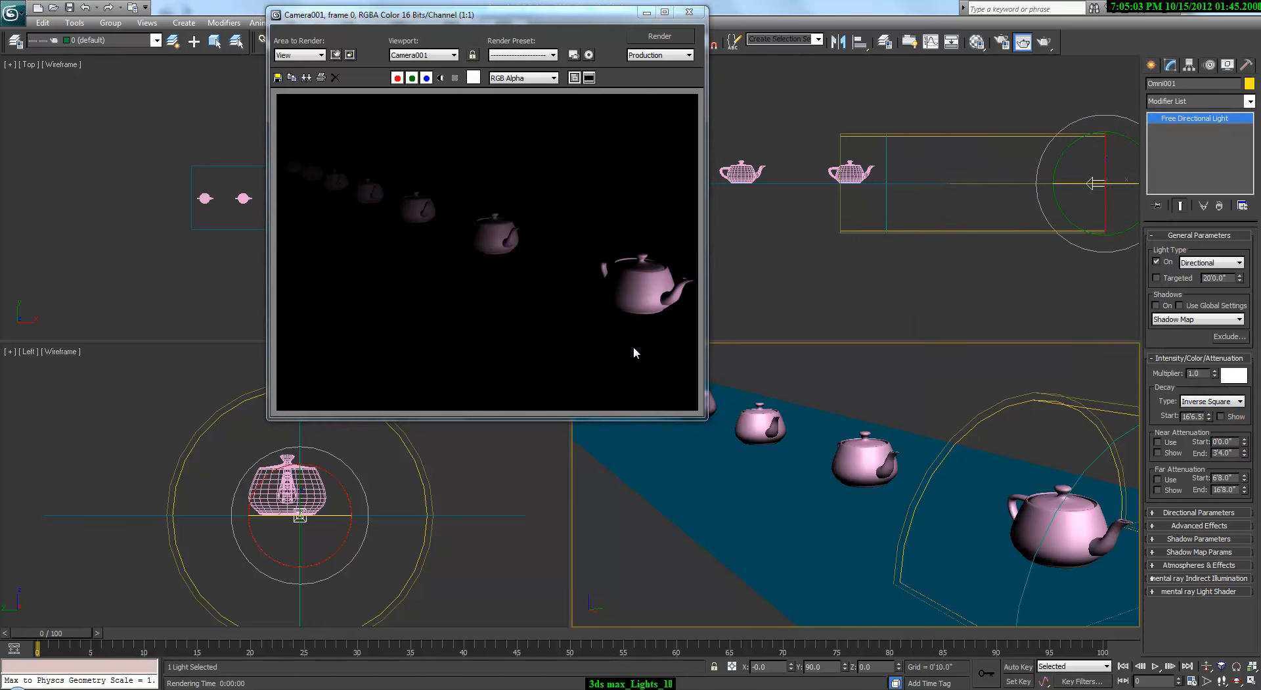
# Set the light's decay type back to None and render the camera view
pyautogui.click(1212, 401)
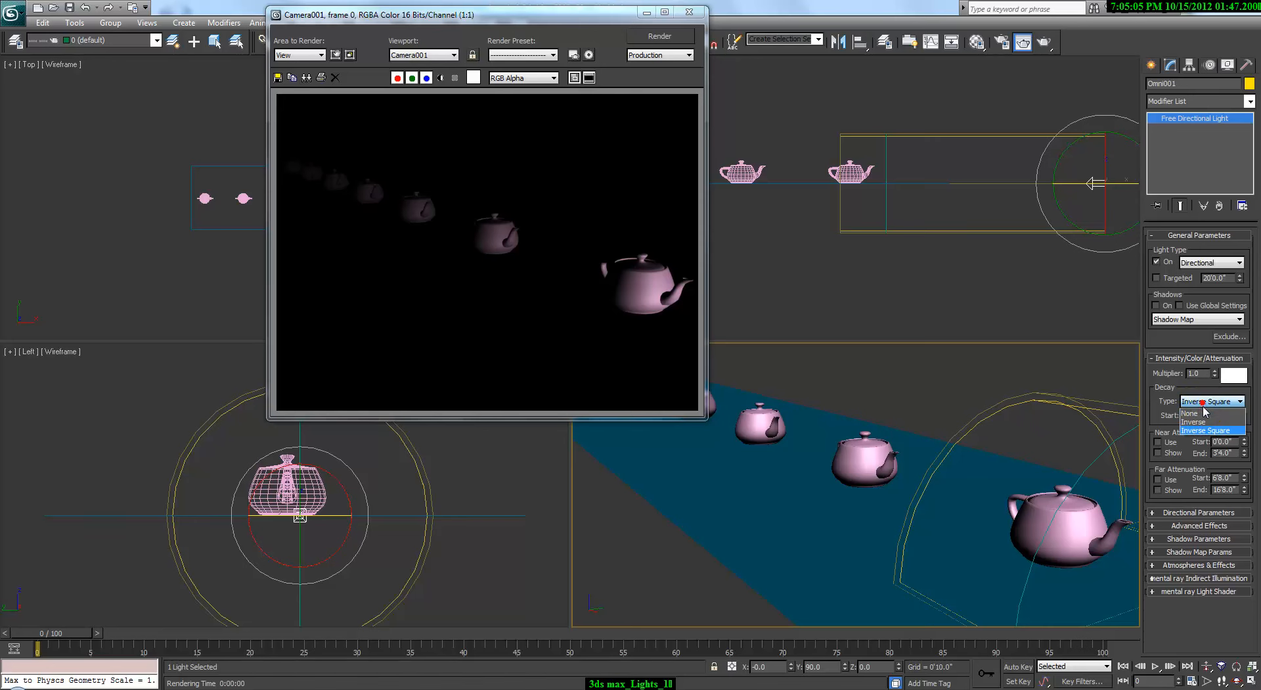
pyautogui.click(1205, 414)
pyautogui.hotkey('shift', 'q')
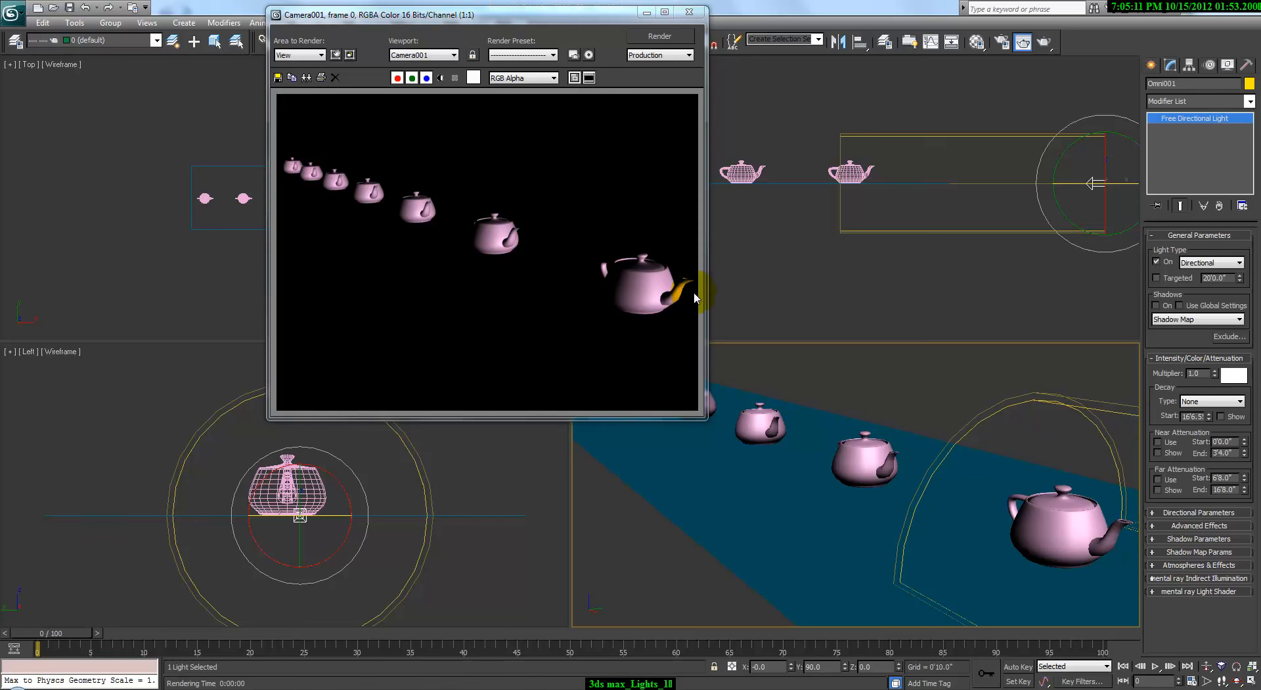
# Enable both near and far attenuation on the directional light, rendering once with only near attenuation in use
pyautogui.click(1168, 444)
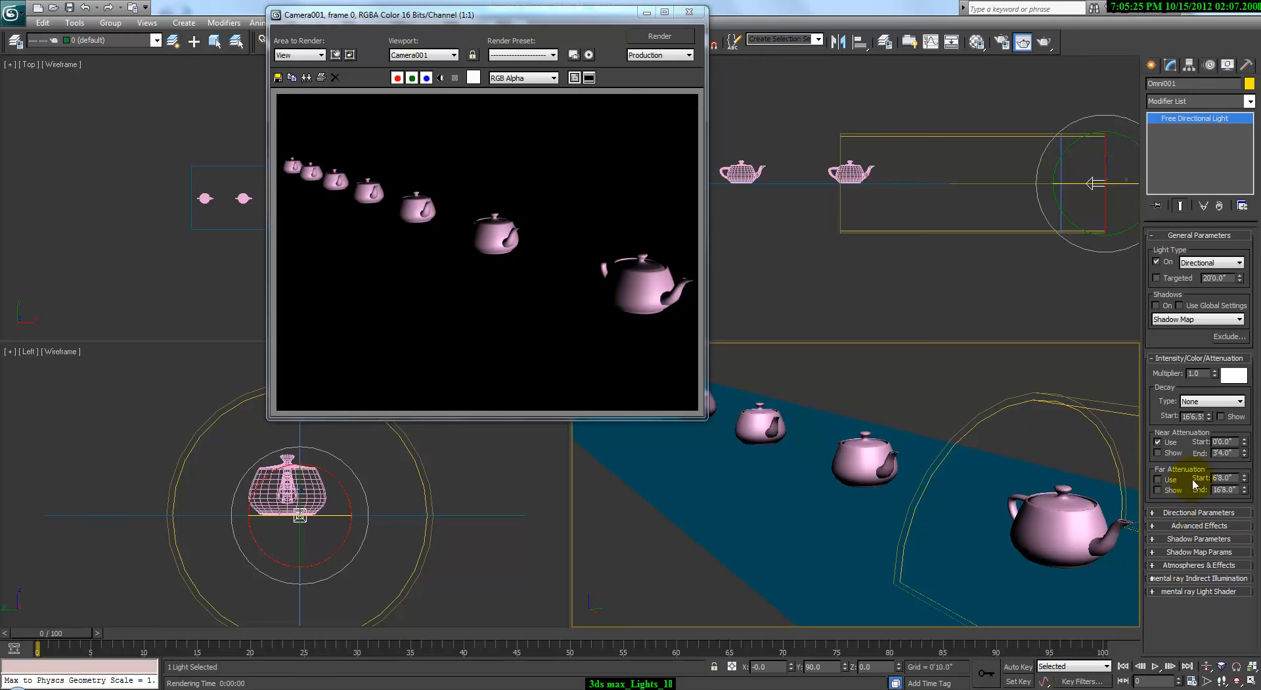
pyautogui.press('F9')
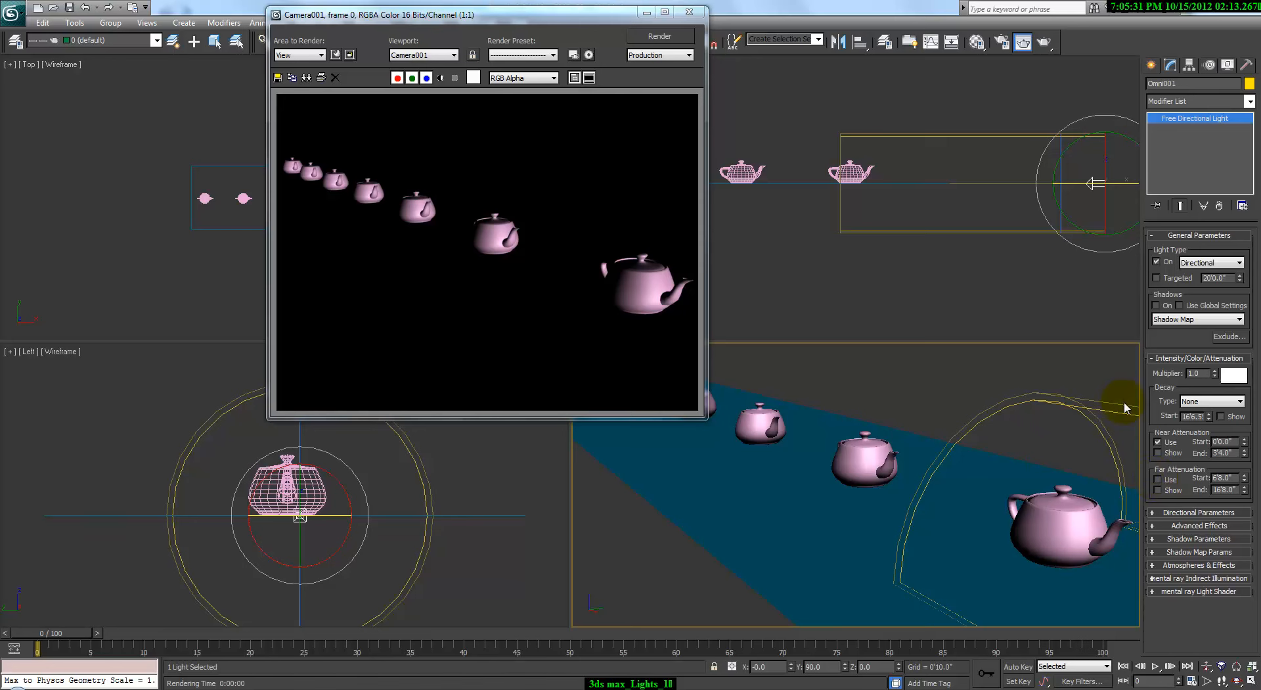
pyautogui.click(1166, 480)
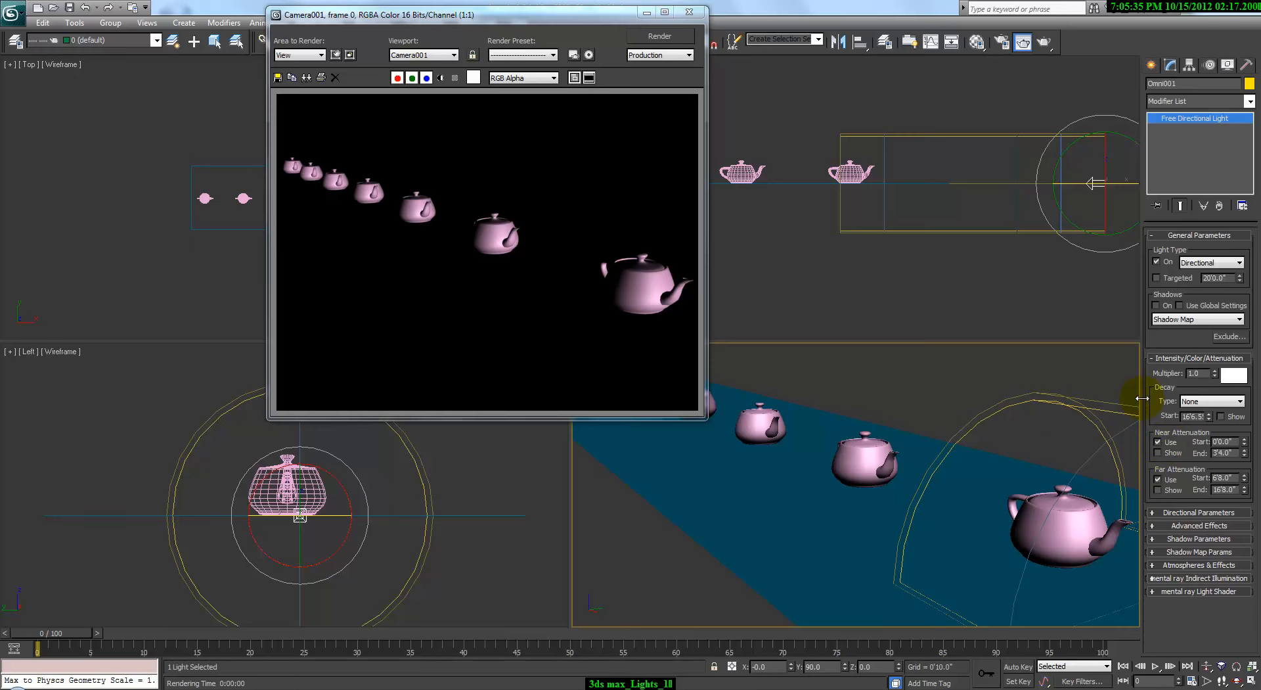
# Close the rendered frame and set the light's near attenuation start to 5'11.0" in the maximized Front view
pyautogui.click(689, 11)
pyautogui.rightClick(660, 222)
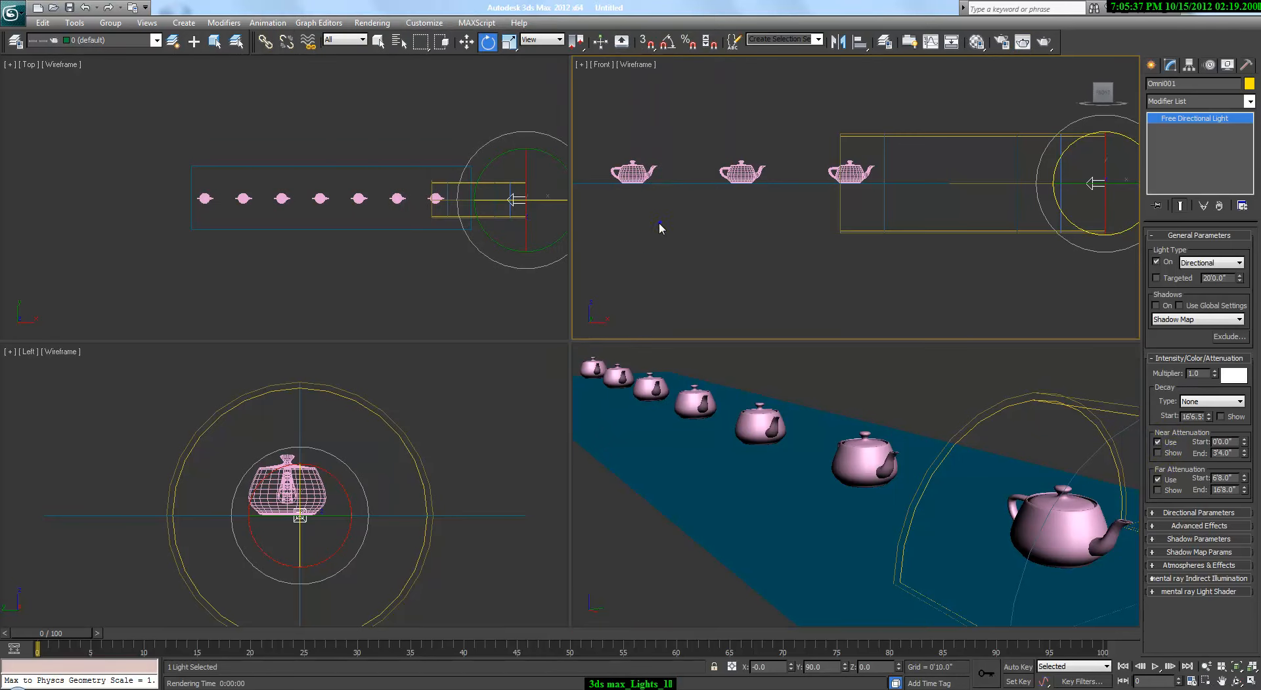
pyautogui.hotkey('alt', 'w')
pyautogui.scroll(3, 598, 290)
pyautogui.scroll(-6, 596, 369)
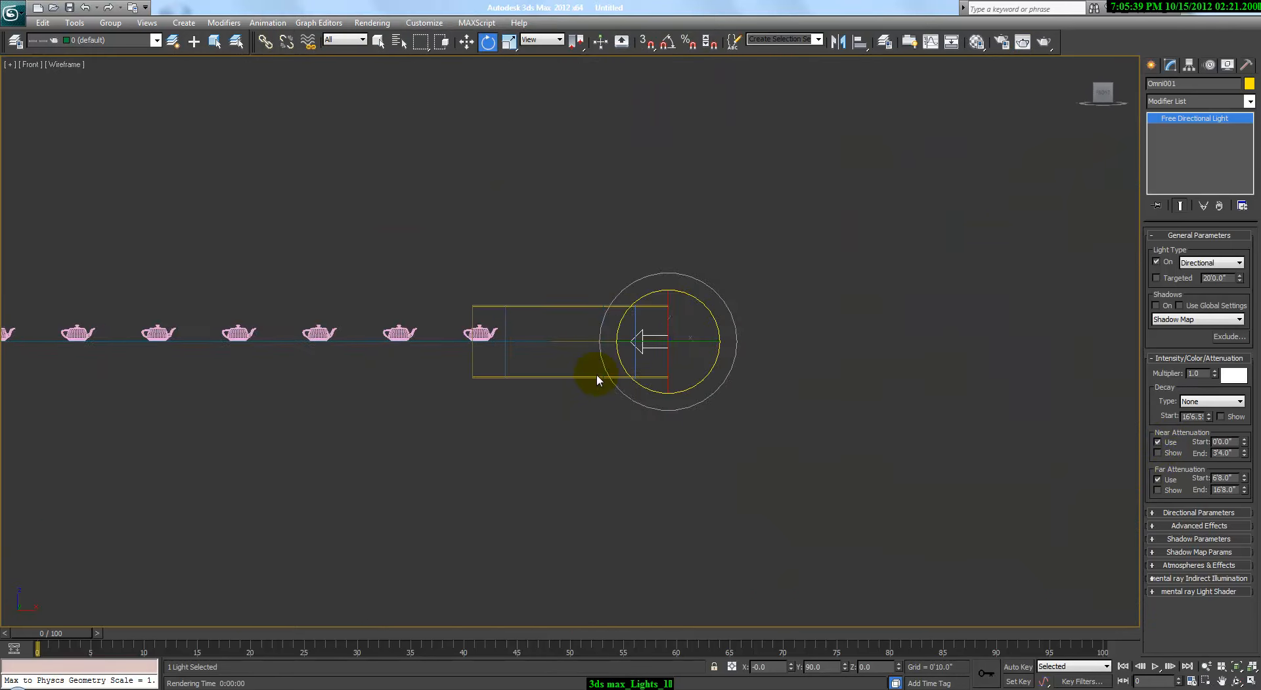
pyautogui.scroll(2, 598, 369)
pyautogui.click(936, 369)
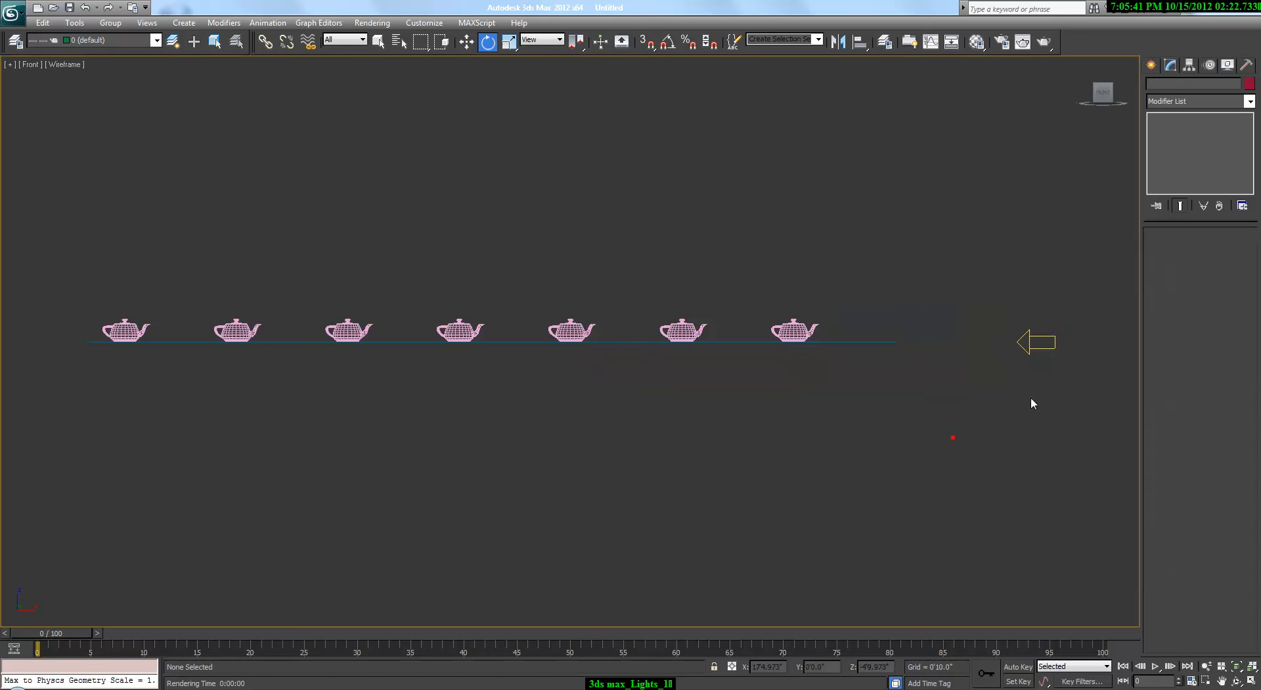
pyautogui.click(1043, 341)
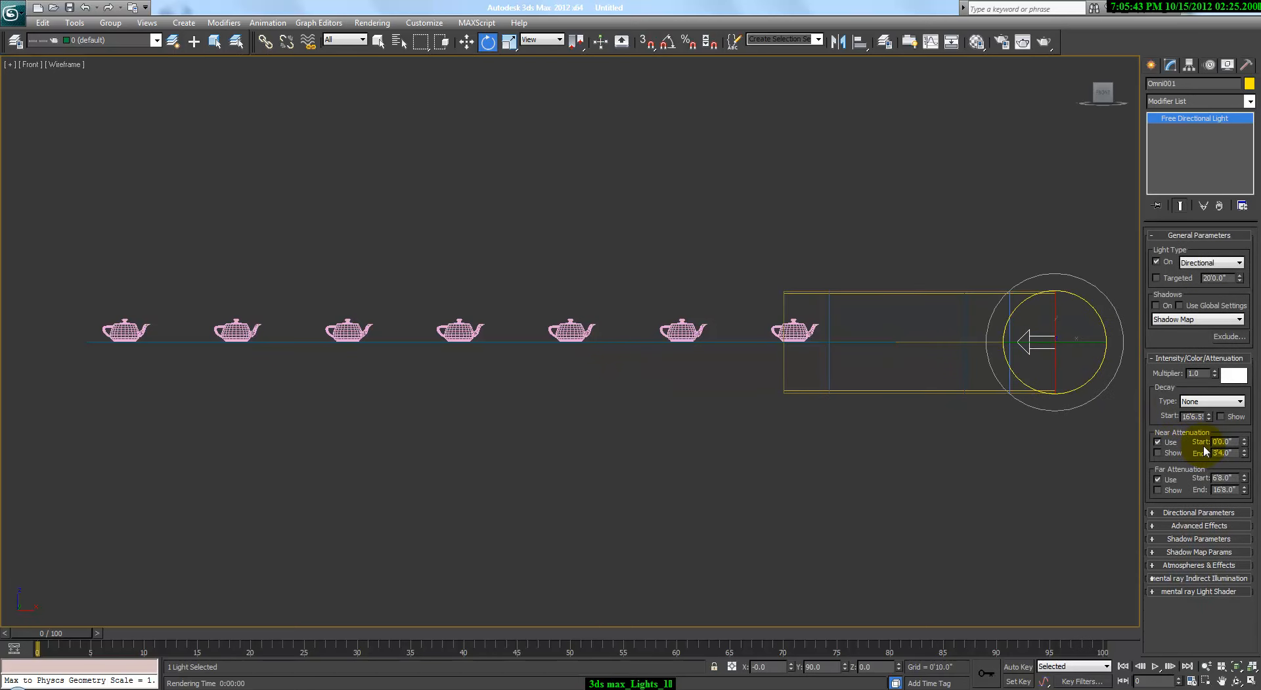
pyautogui.moveTo(1240, 442); pyautogui.dragTo(1039, 515)
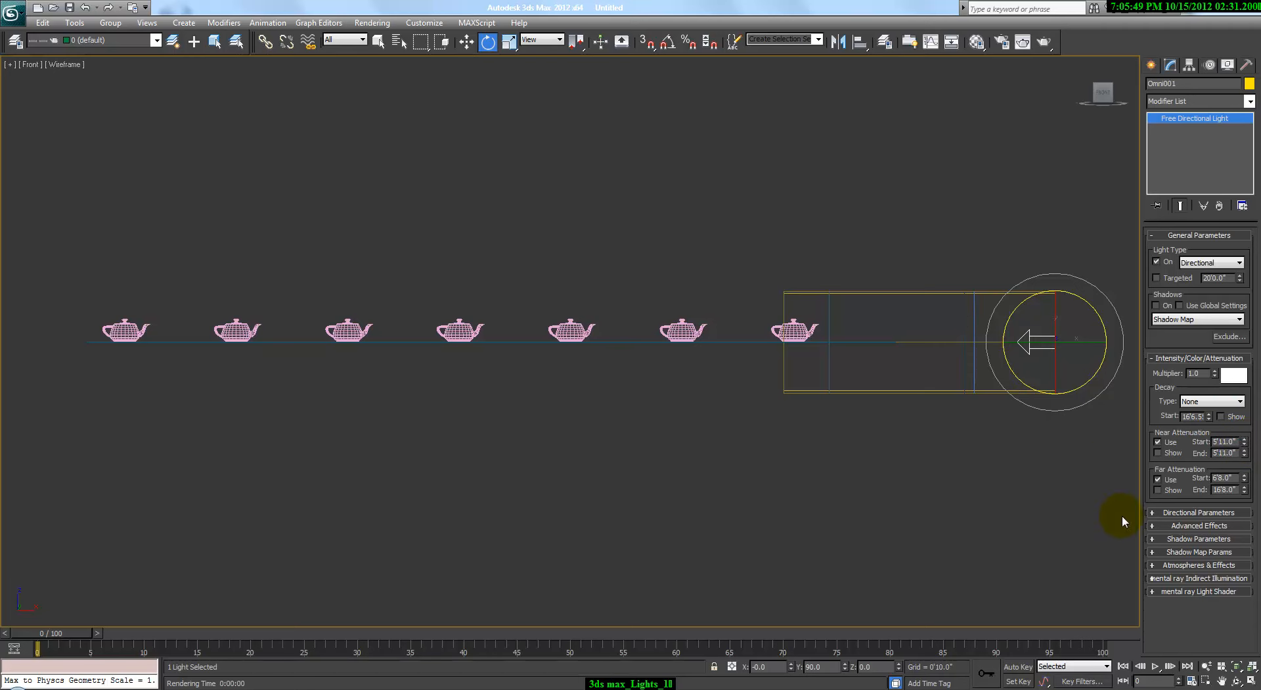
# Make the directional light targeted and move its target just beyond the farthest teapot, about 73'2" from the light
pyautogui.click(1157, 278)
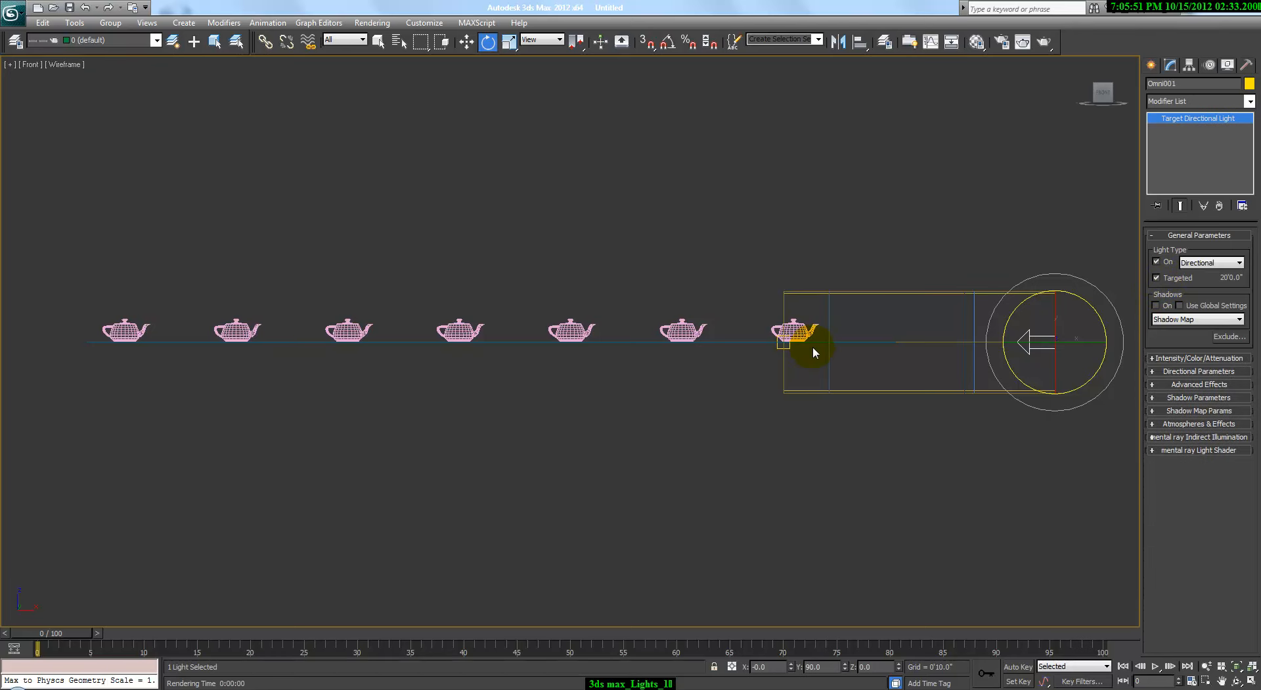
pyautogui.click(786, 343)
pyautogui.press('w')
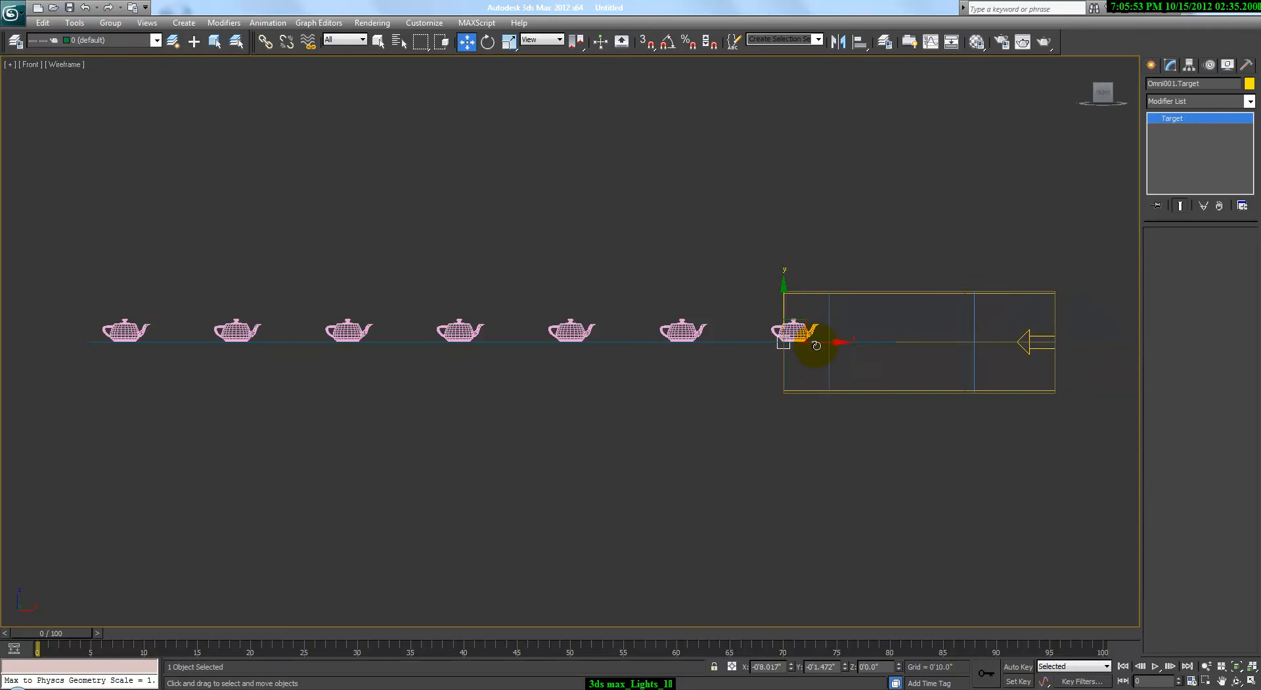
pyautogui.moveTo(835, 343); pyautogui.dragTo(1013, 343)
pyautogui.moveTo(531, 352); pyautogui.dragTo(114, 345)
pyautogui.click(240, 448)
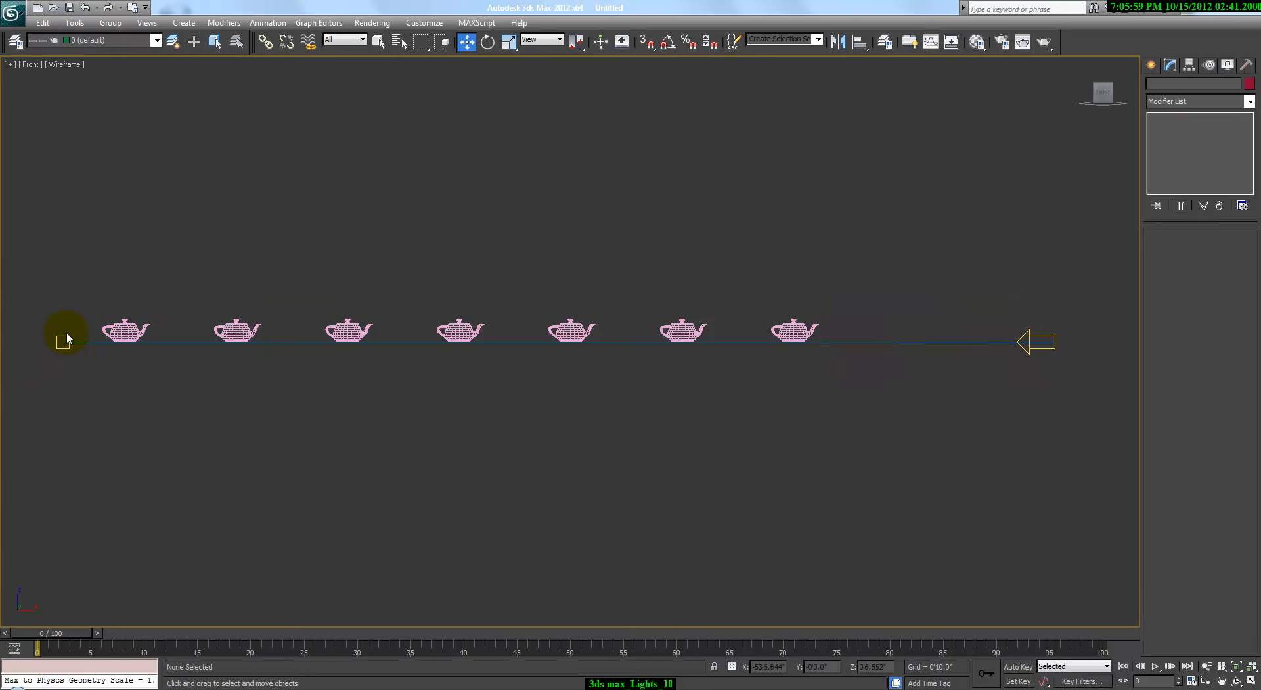
# Display the near and far attenuation ranges of the directional light in the Front view, keeping them visible when the light is deselected
pyautogui.click(1042, 347)
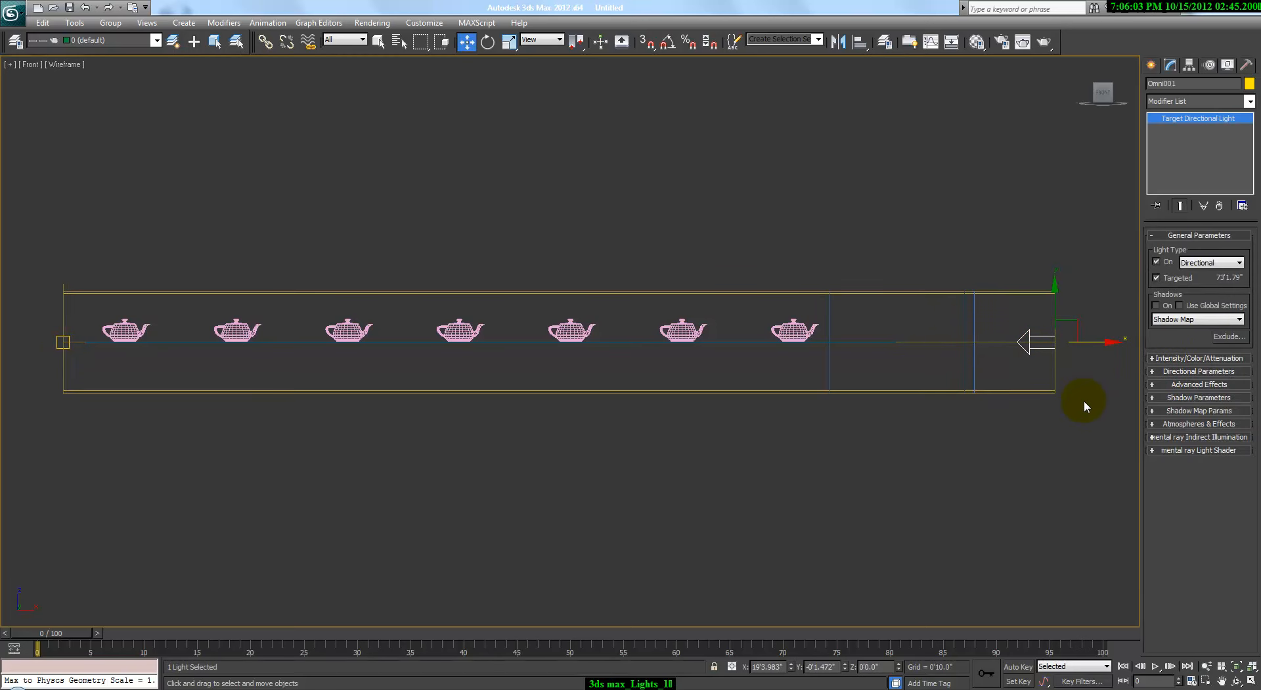
pyautogui.click(1054, 442)
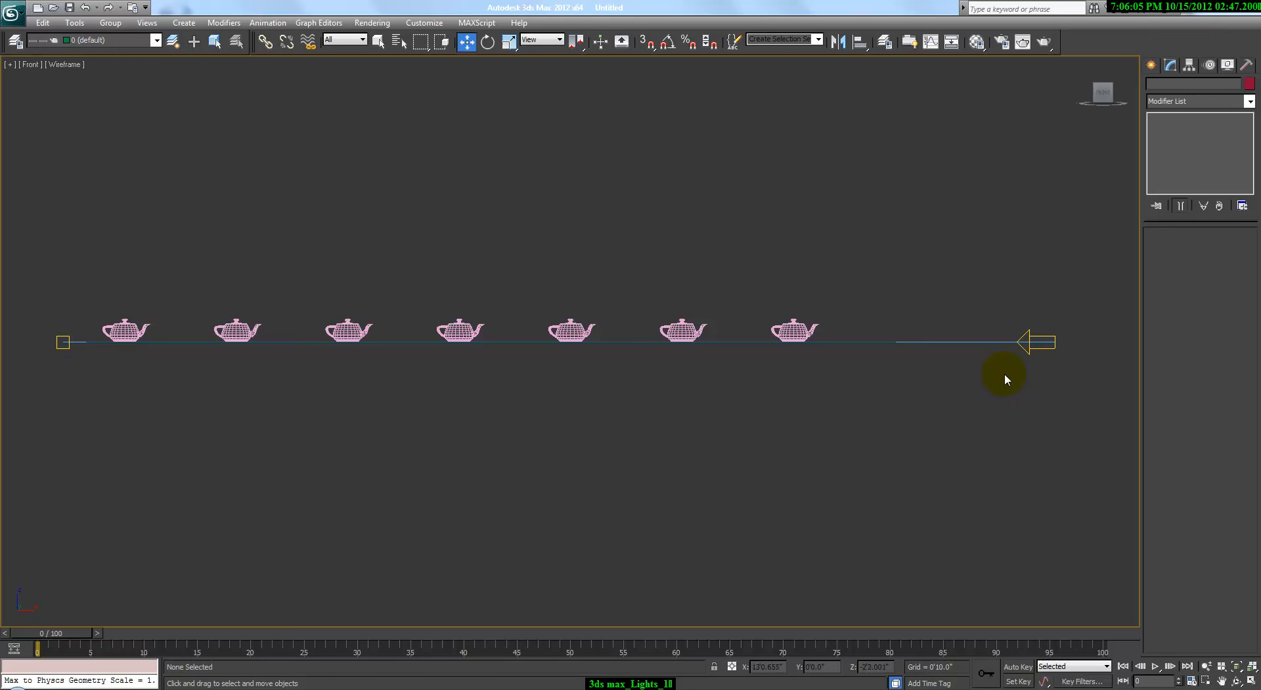
pyautogui.click(1025, 348)
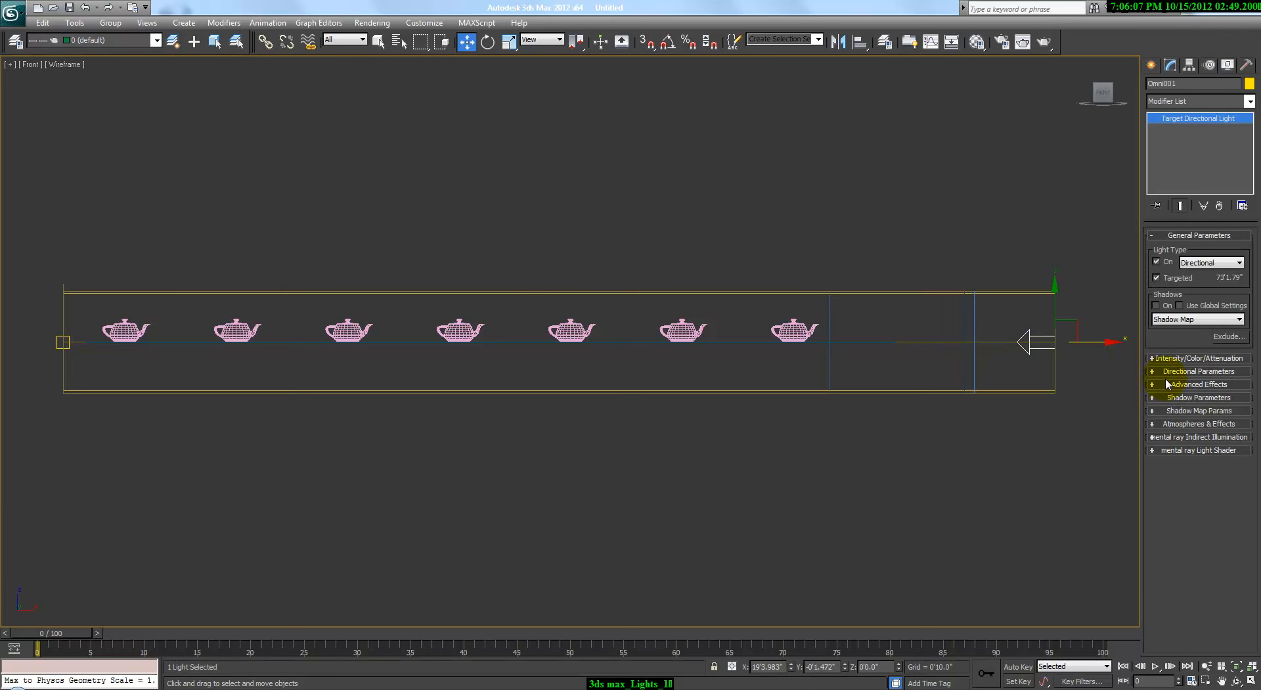
pyautogui.click(1165, 359)
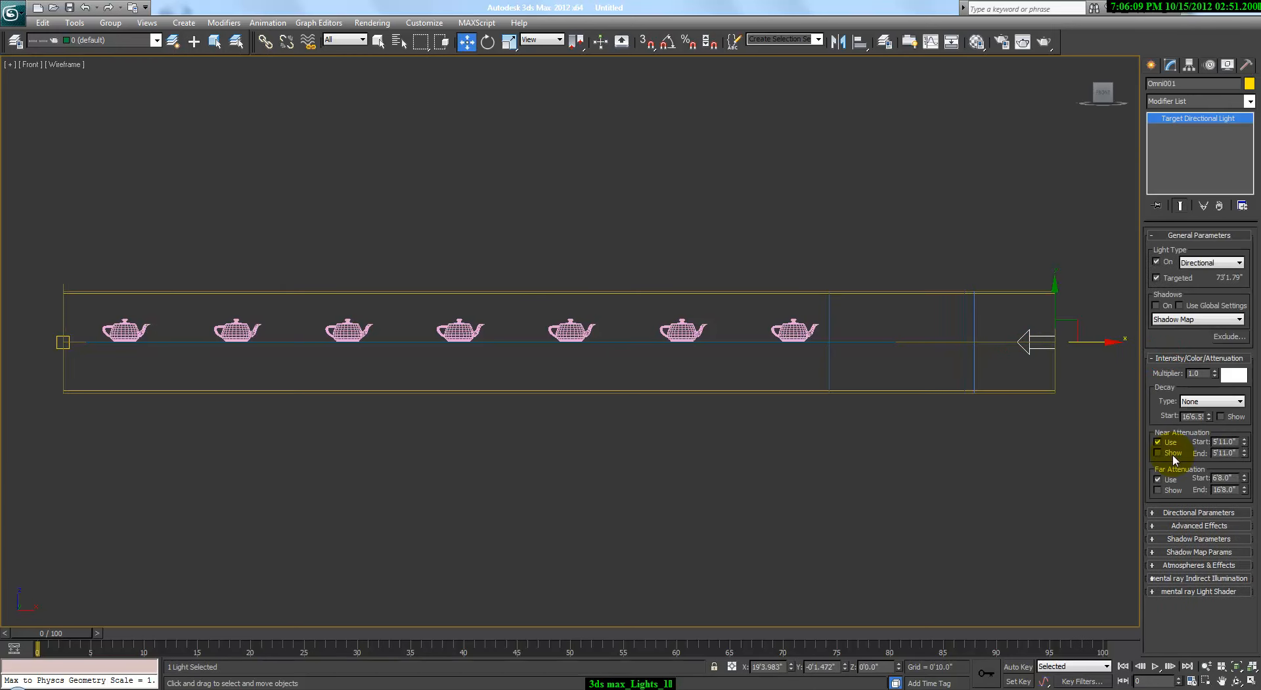
pyautogui.click(1003, 549)
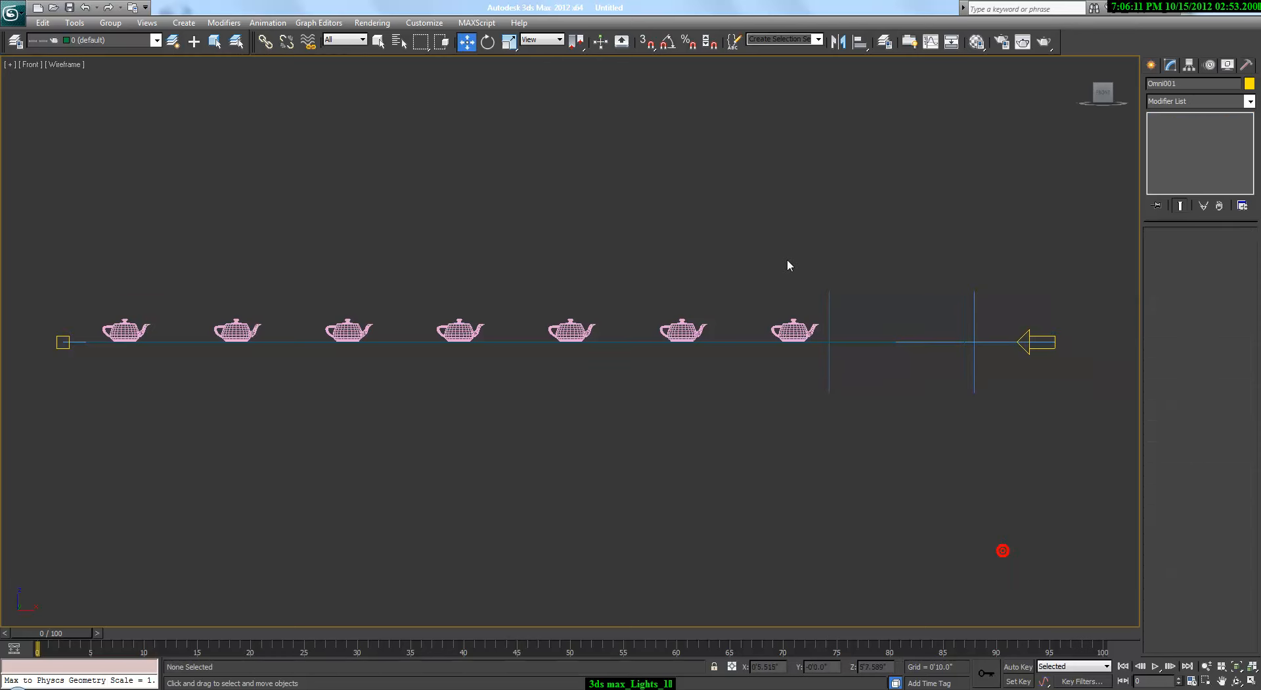
pyautogui.click(1035, 338)
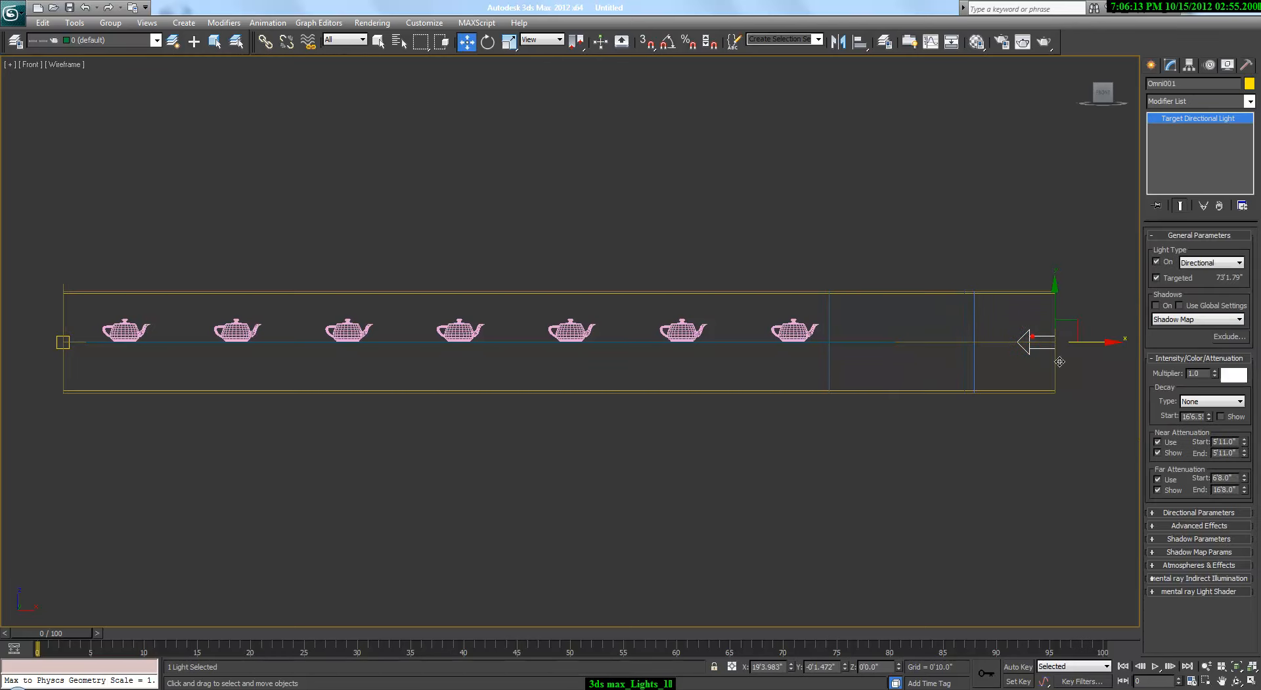
# Set the light's near attenuation from 22'0.83" to about 38'10" and its far attenuation from about 48'11" to 64'1.47"
pyautogui.moveTo(1244, 441)
pyautogui.mouseDown()
pyautogui.moveTo(1231, 404)
pyautogui.moveTo(1251, 461)
pyautogui.moveTo(1243, 424)
pyautogui.mouseUp()
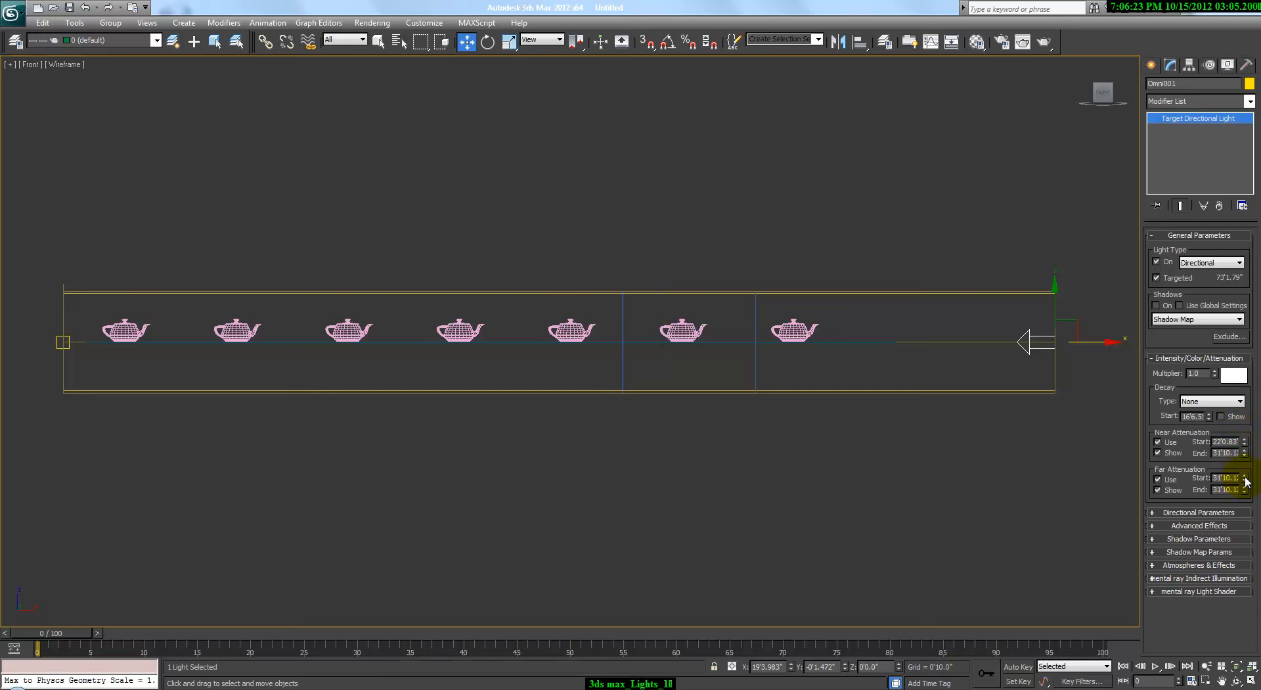
pyautogui.moveTo(1244, 478)
pyautogui.mouseDown()
pyautogui.moveTo(1245, 456)
pyautogui.moveTo(1252, 478)
pyautogui.mouseUp()
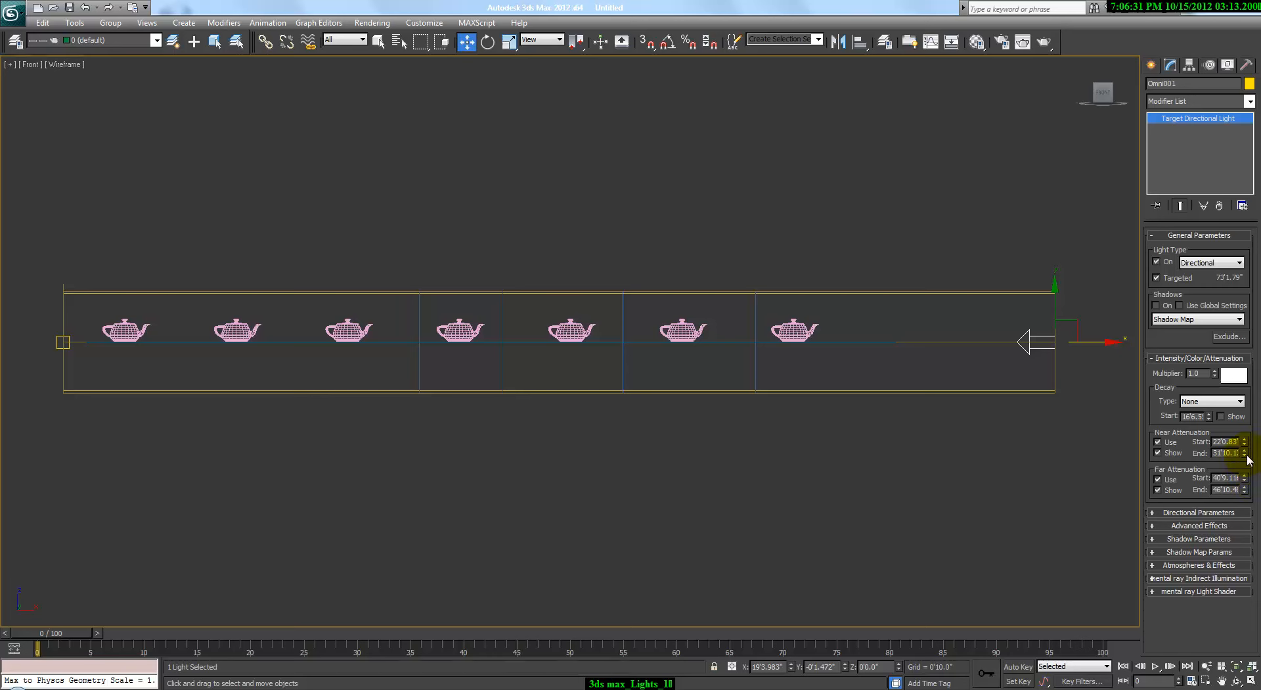
pyautogui.moveTo(1243, 472)
pyautogui.mouseDown()
pyautogui.moveTo(1244, 452)
pyautogui.moveTo(1247, 482)
pyautogui.mouseUp()
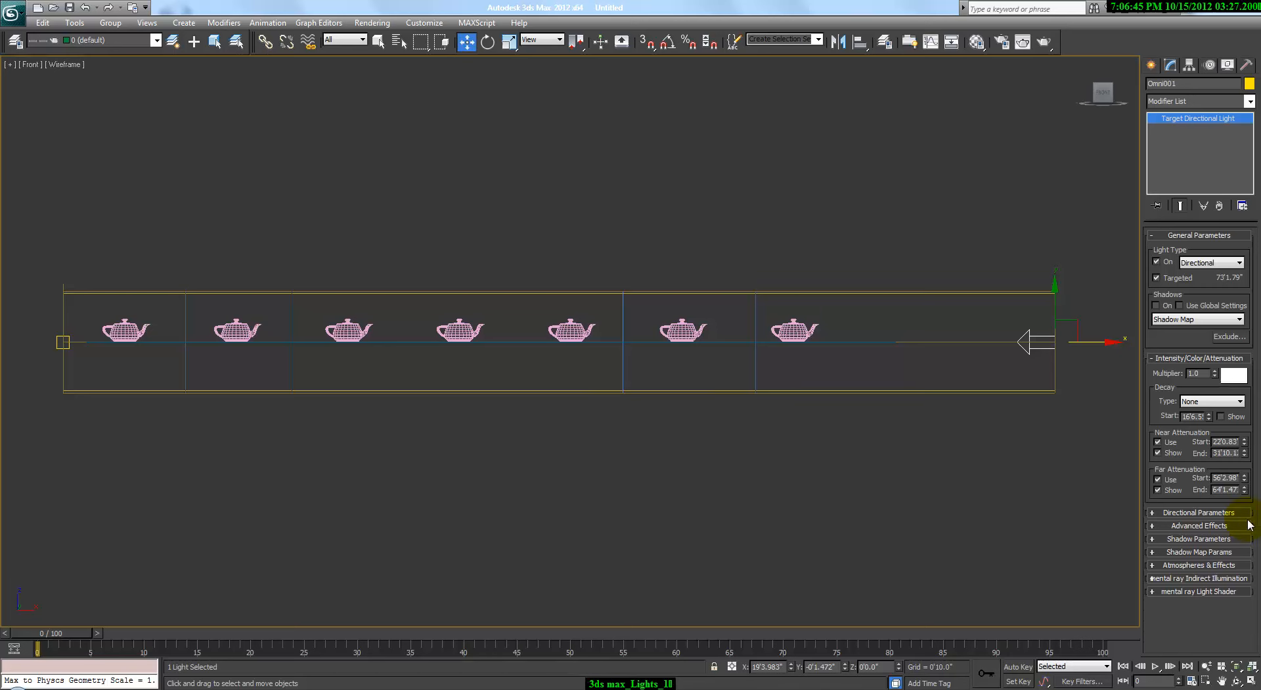
pyautogui.moveTo(1244, 453); pyautogui.dragTo(1244, 427)
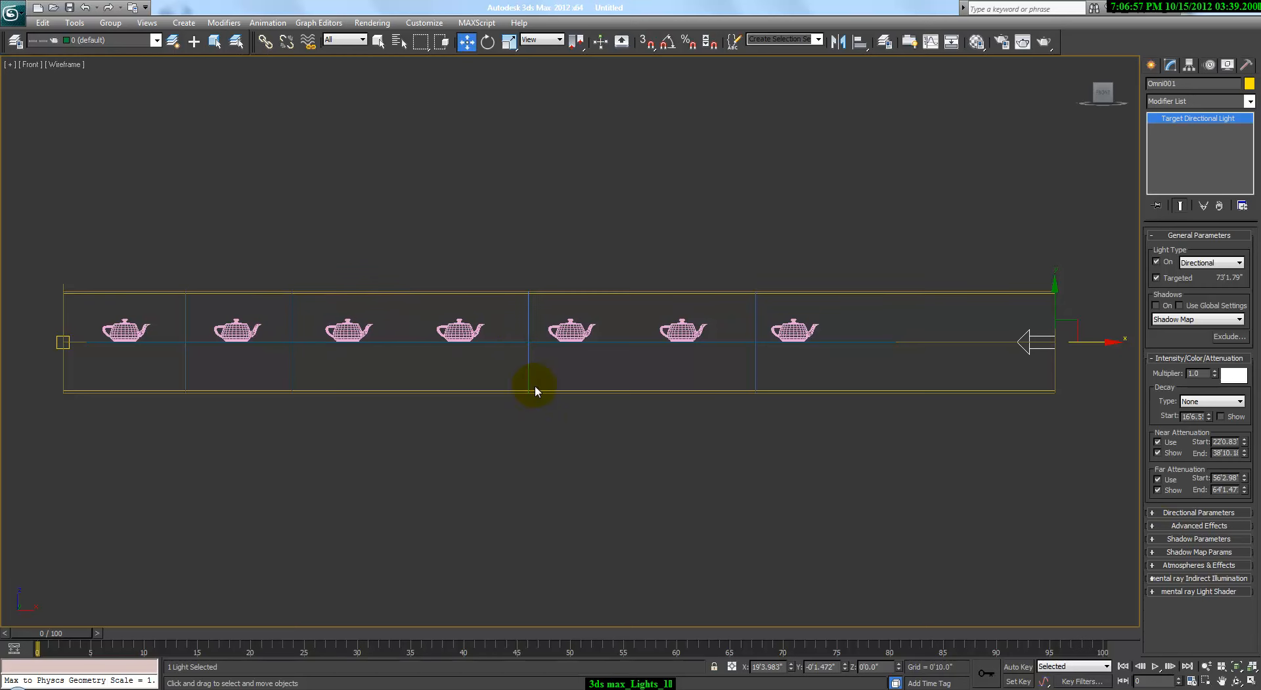
pyautogui.moveTo(1244, 477); pyautogui.dragTo(1249, 487)
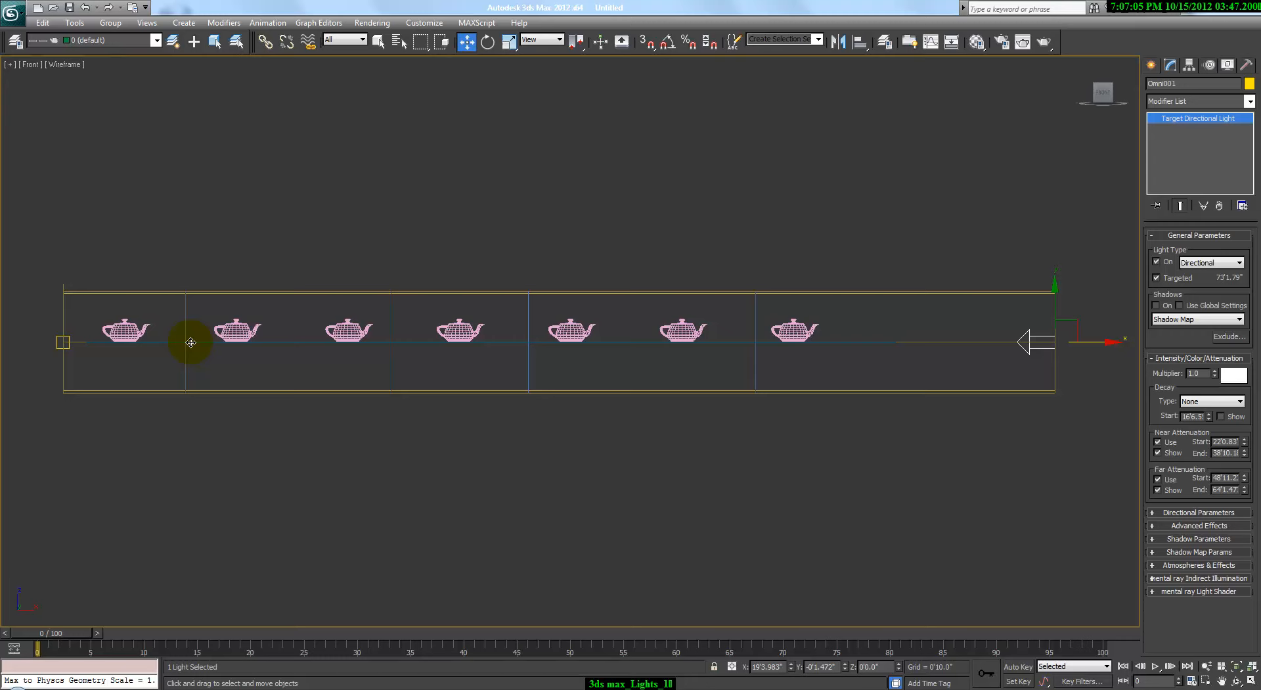
pyautogui.hotkey('alt', 'w')
pyautogui.hotkey('alt', 'w')
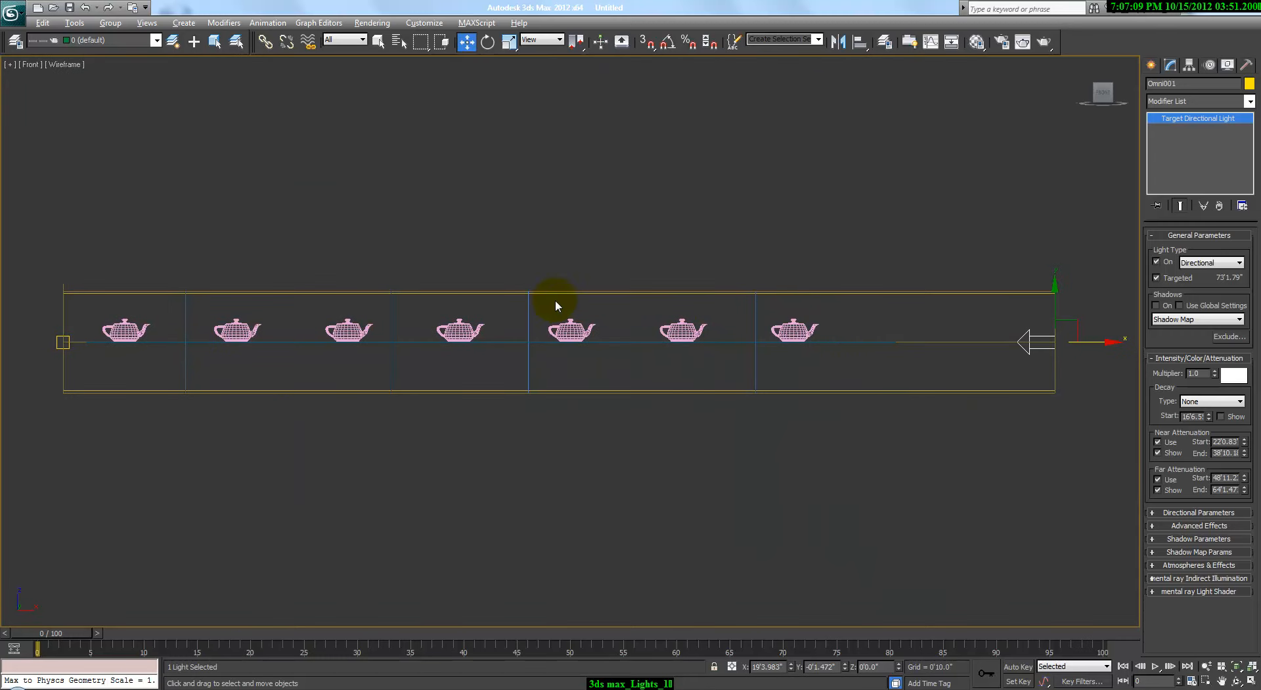
pyautogui.click(1196, 402)
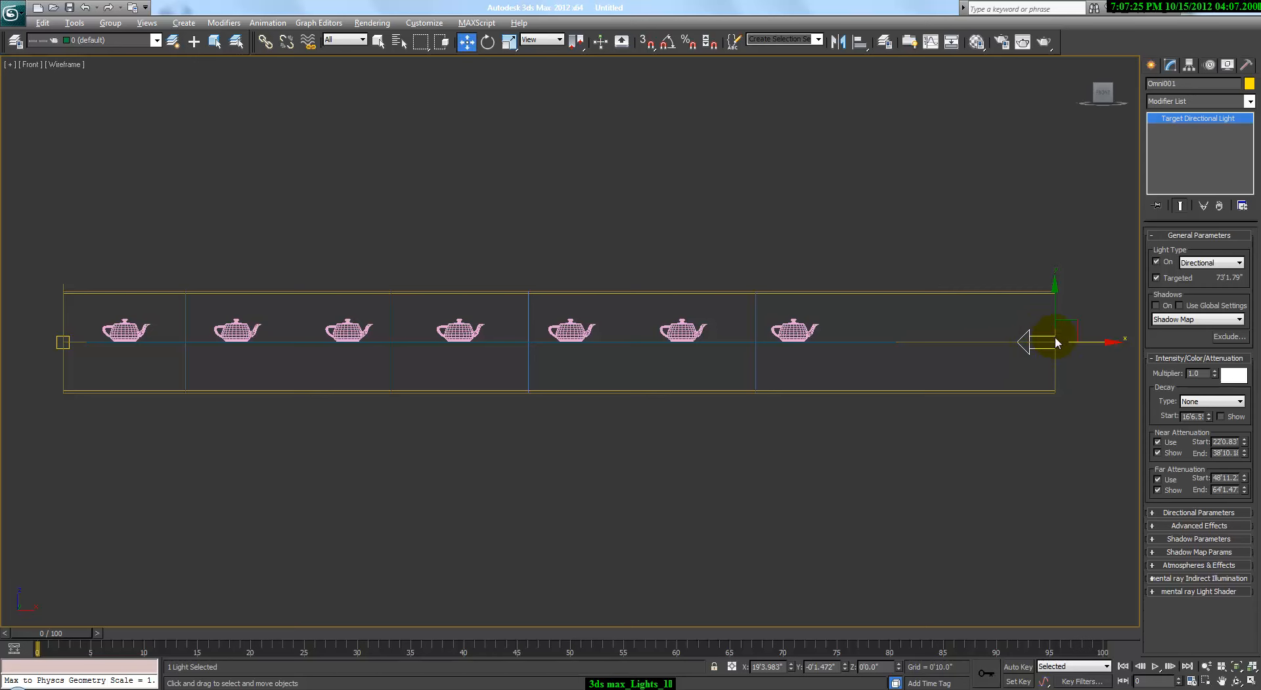
pyautogui.doubleClick(1189, 373)
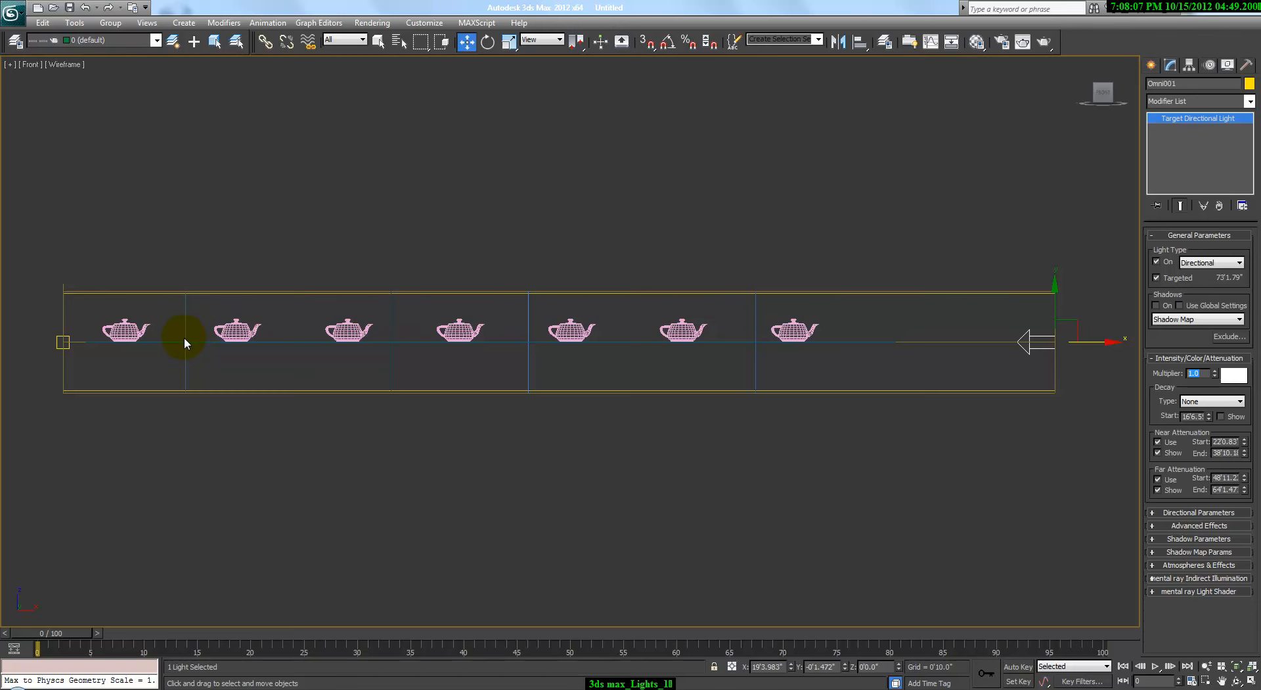
# Render the maximized camera view with both near and far attenuation in use, and close the rendered frame
pyautogui.hotkey('alt', 'w')
pyautogui.rightClick(742, 524)
pyautogui.hotkey('alt', 'w')
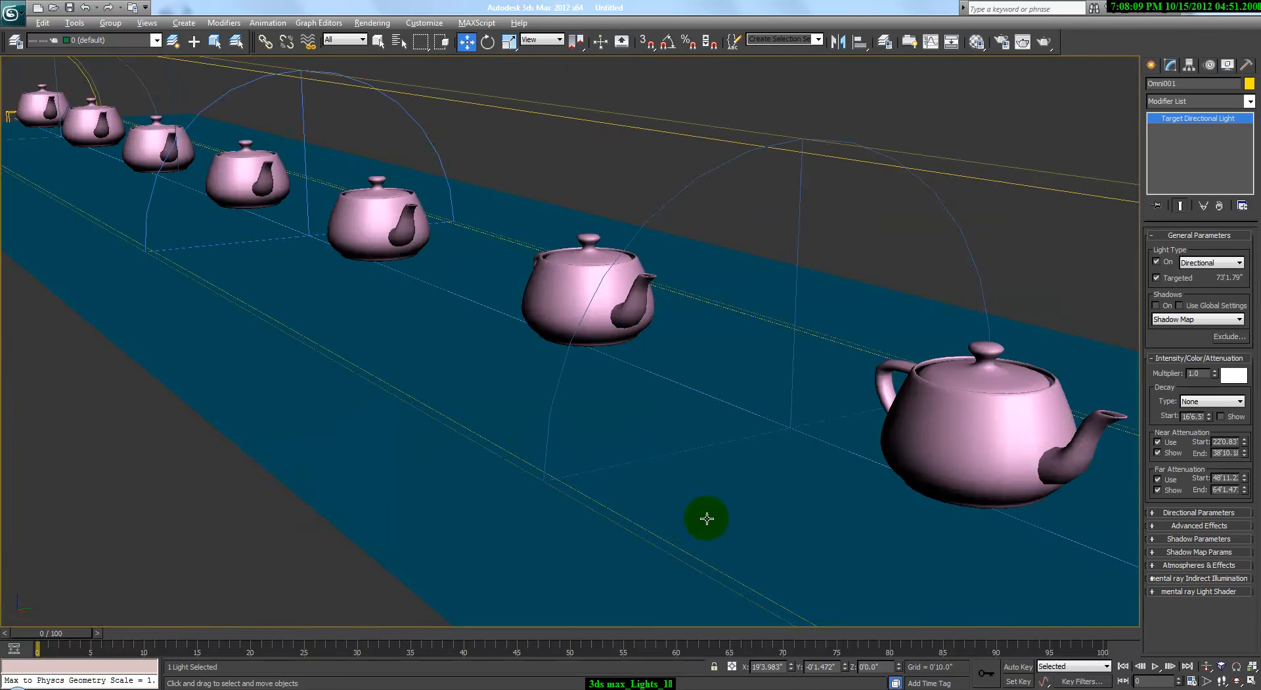
pyautogui.hotkey('shift', 'q')
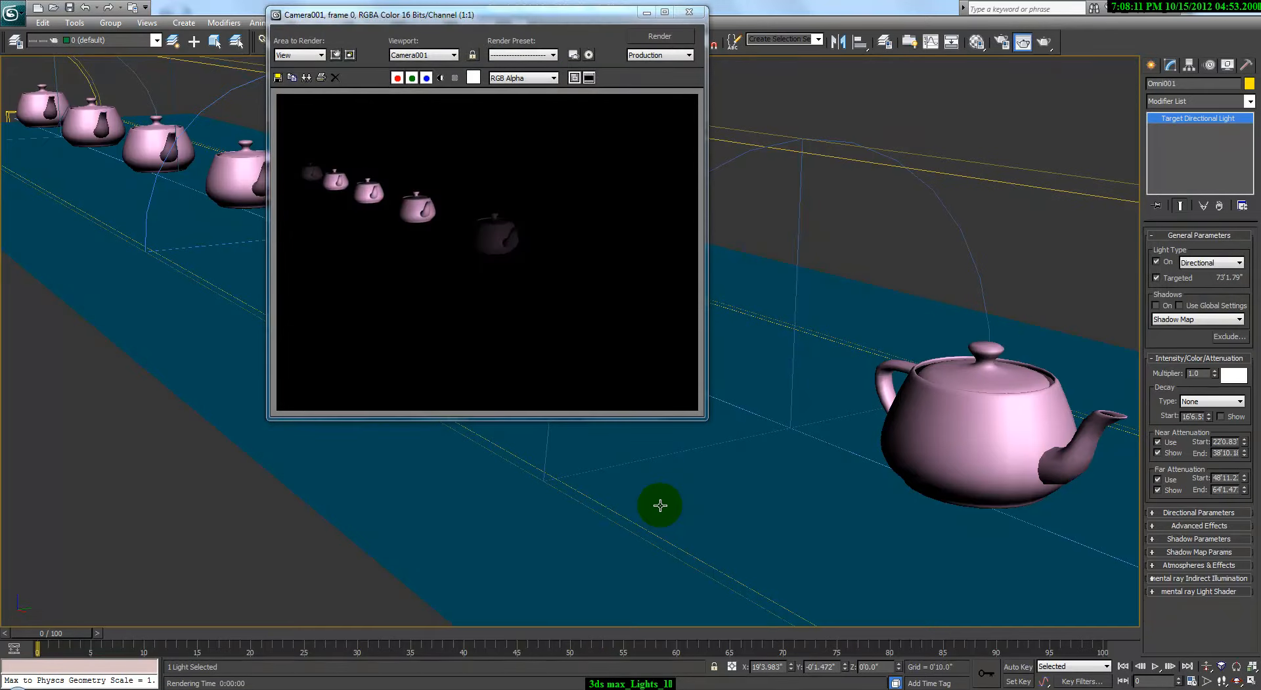
pyautogui.hotkey('alt', 'Tab')
pyautogui.hotkey('alt', 'Tab')
pyautogui.hotkey('alt', 'Tab')
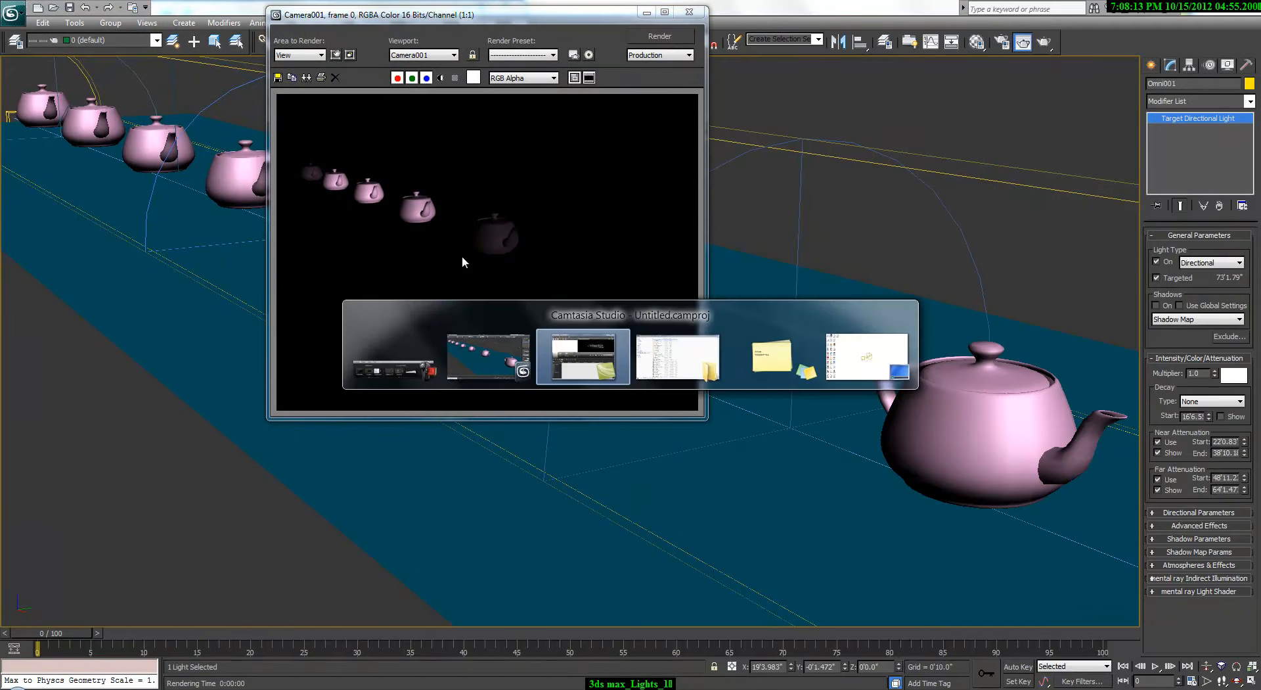
pyautogui.click(462, 6)
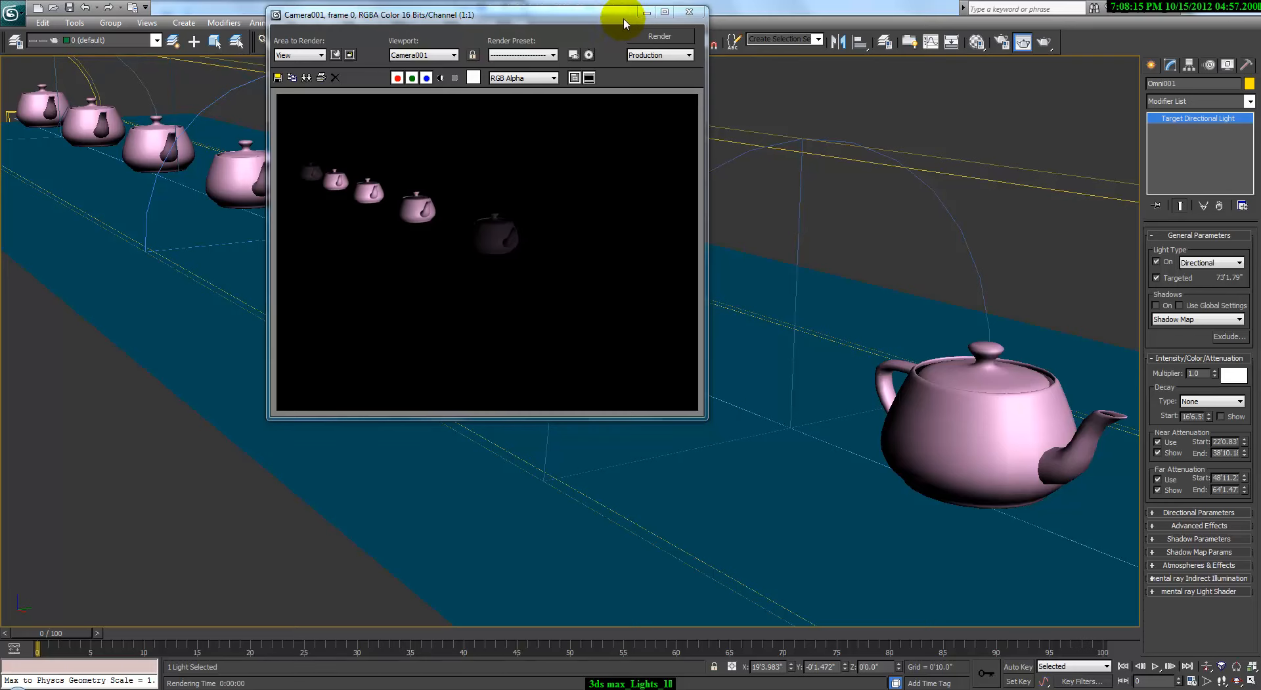
pyautogui.click(689, 12)
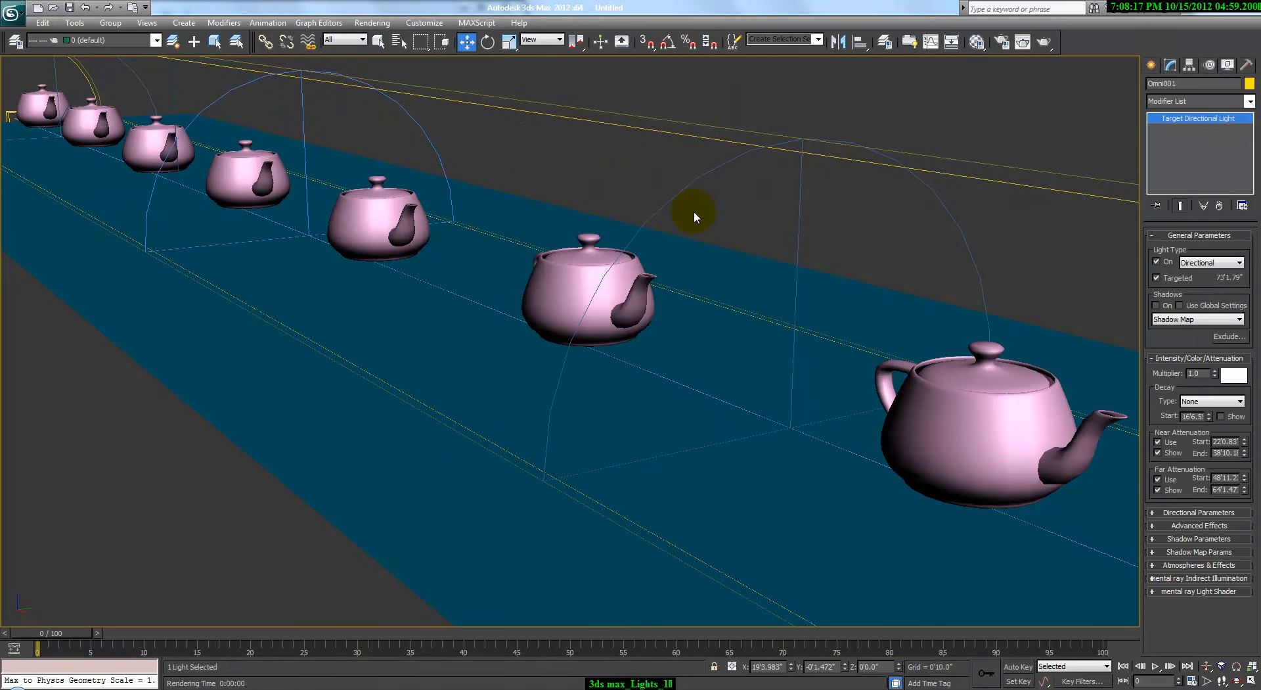
# Select the middle teapot of the row in the Front view and change its object color to the custom red
pyautogui.hotkey('alt', 'w')
pyautogui.rightClick(709, 263)
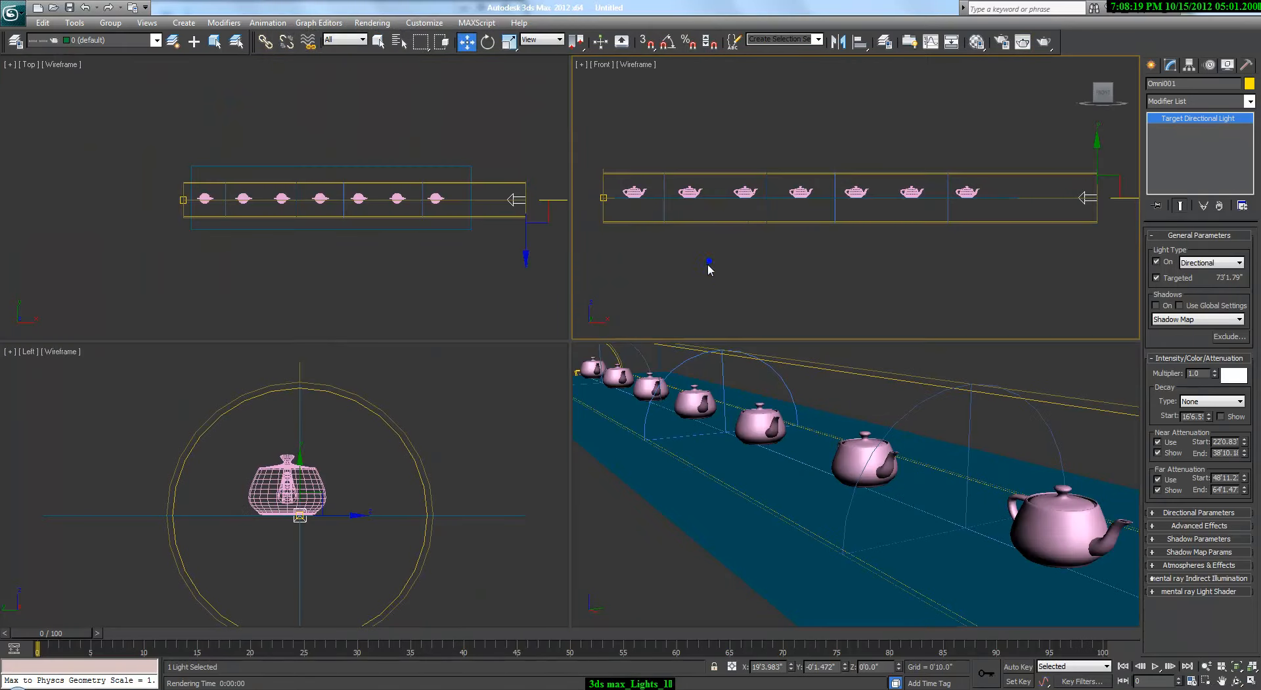
pyautogui.click(800, 192)
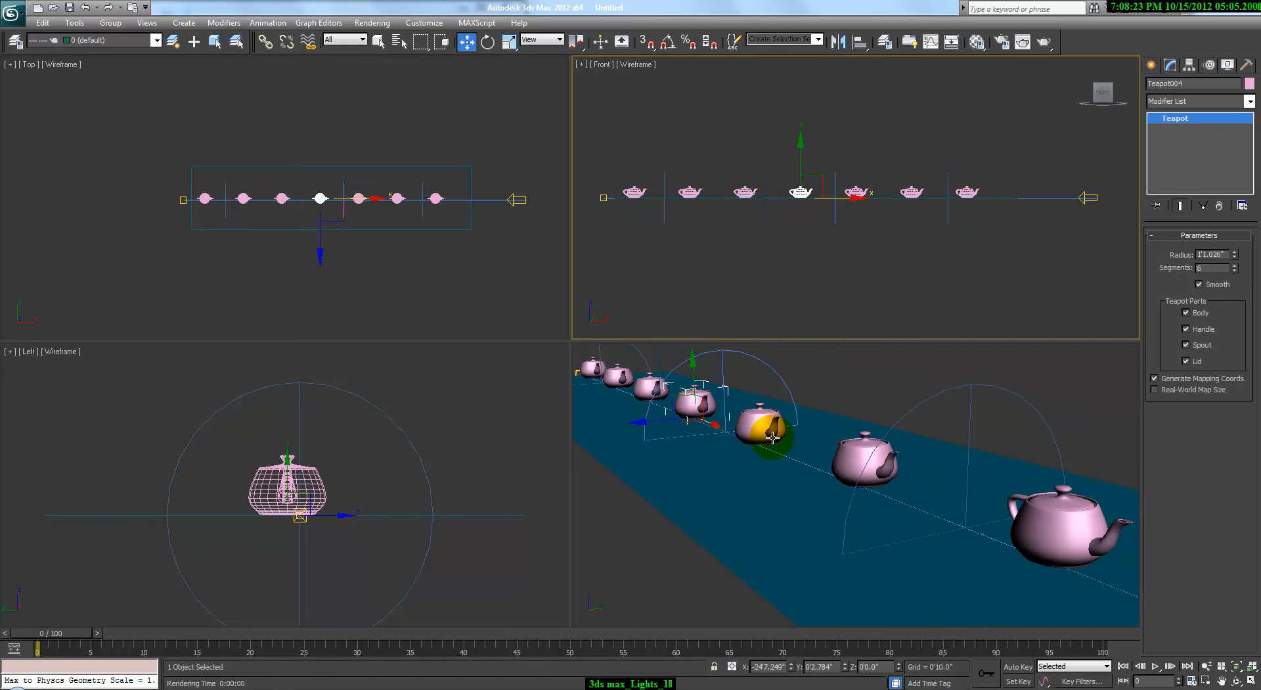
pyautogui.click(1248, 83)
pyautogui.click(512, 375)
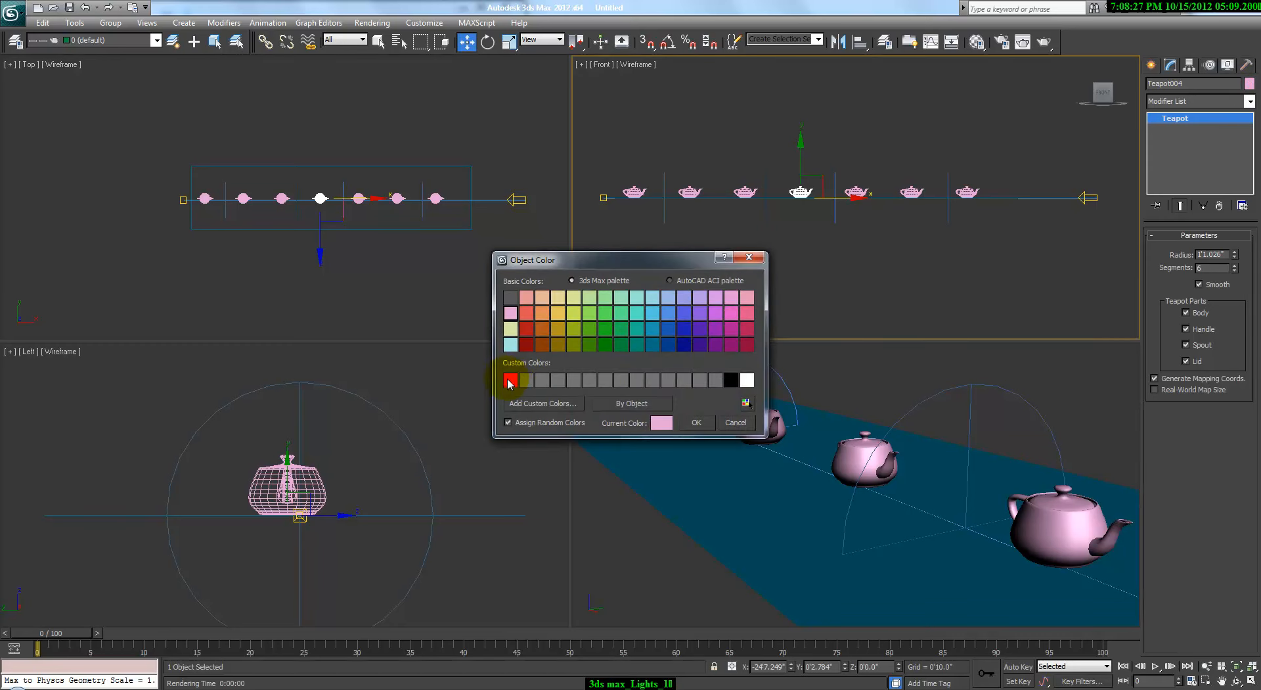
pyautogui.click(688, 428)
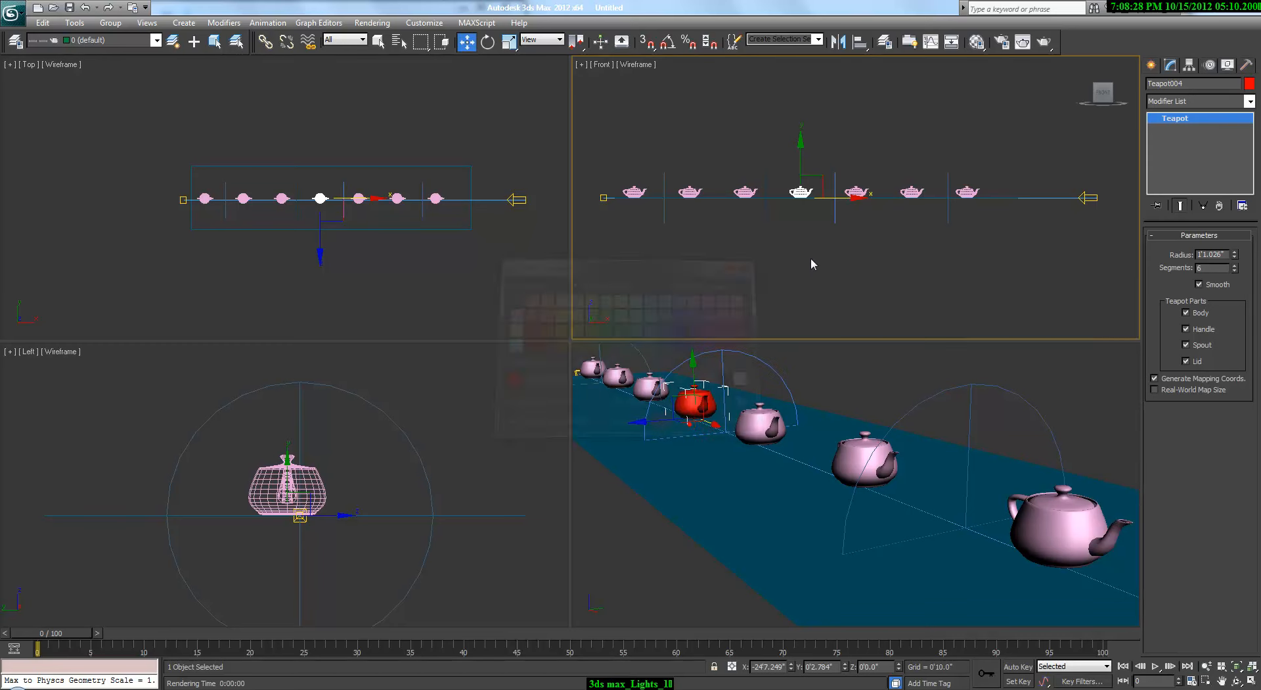
# Deselect everything and render the camera view with the middle teapot in red
pyautogui.click(913, 192)
pyautogui.click(850, 251)
pyautogui.hotkey('alt', 'w')
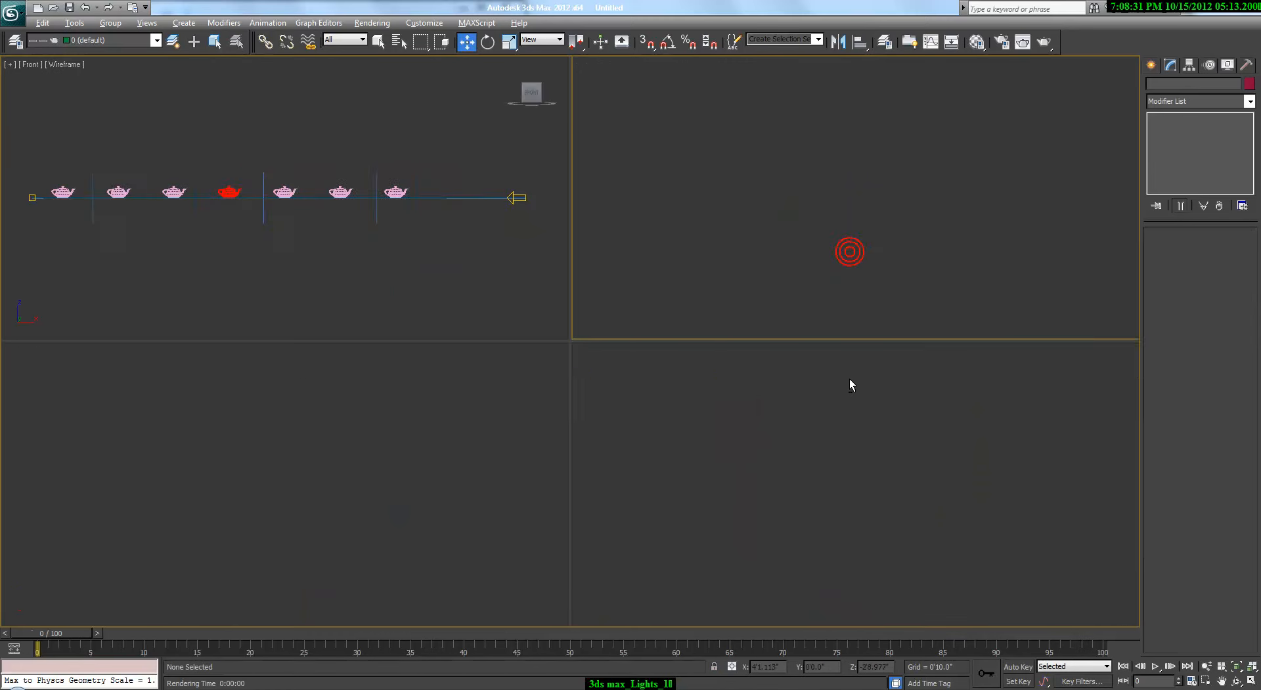
pyautogui.hotkey('alt', 'w')
pyautogui.click(759, 442)
pyautogui.hotkey('shift', 'q')
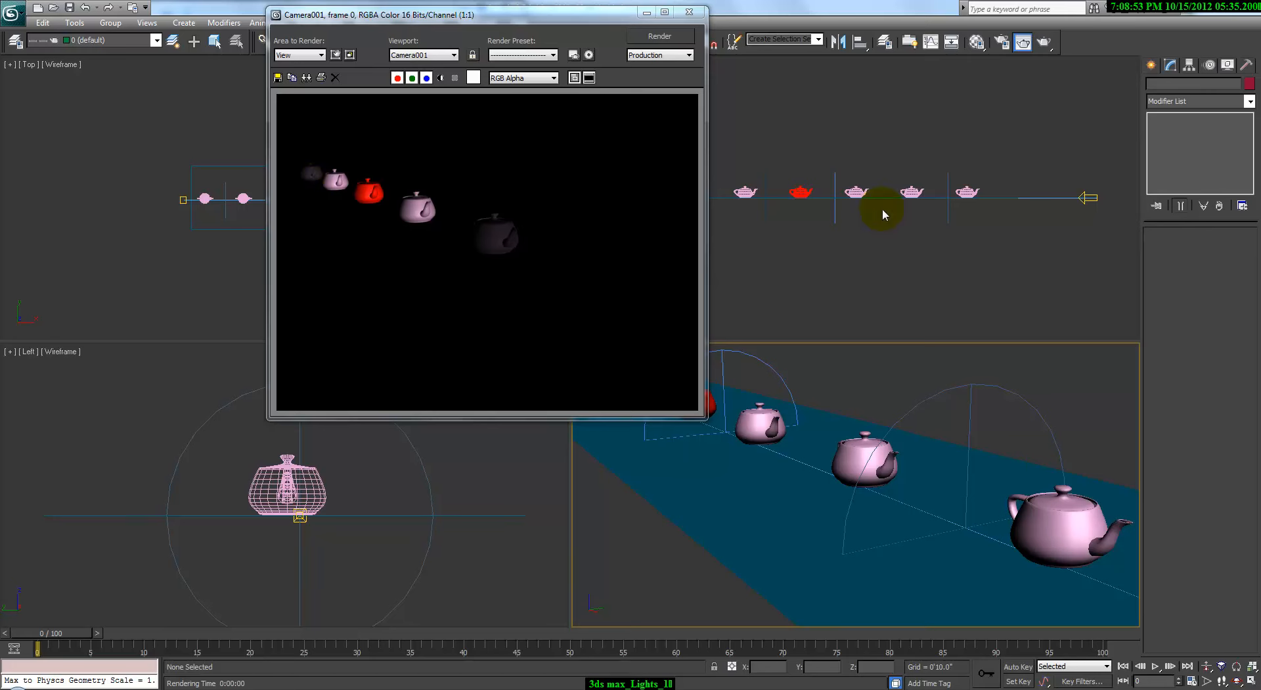
# Turn off the directional light's near attenuation and render the camera view with only far attenuation in use
pyautogui.click(1083, 197)
pyautogui.click(1169, 442)
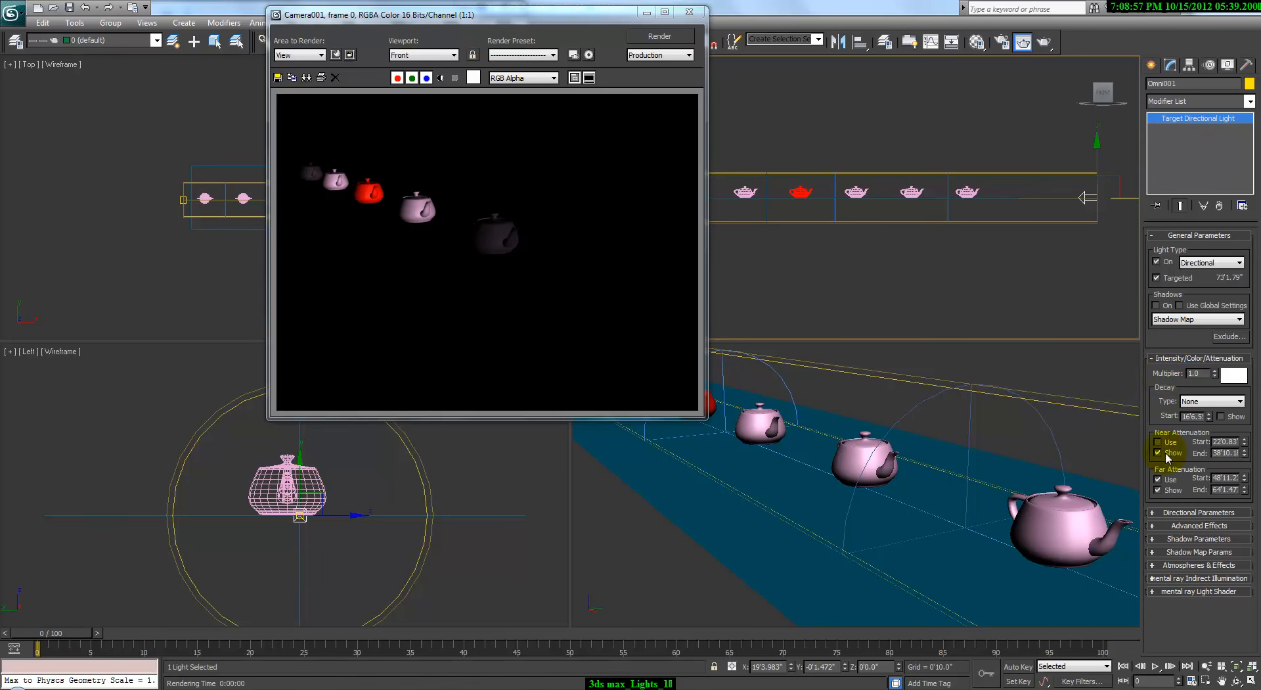
pyautogui.hotkey('shift', 'q')
pyautogui.rightClick(904, 412)
pyautogui.hotkey('shift', 'q')
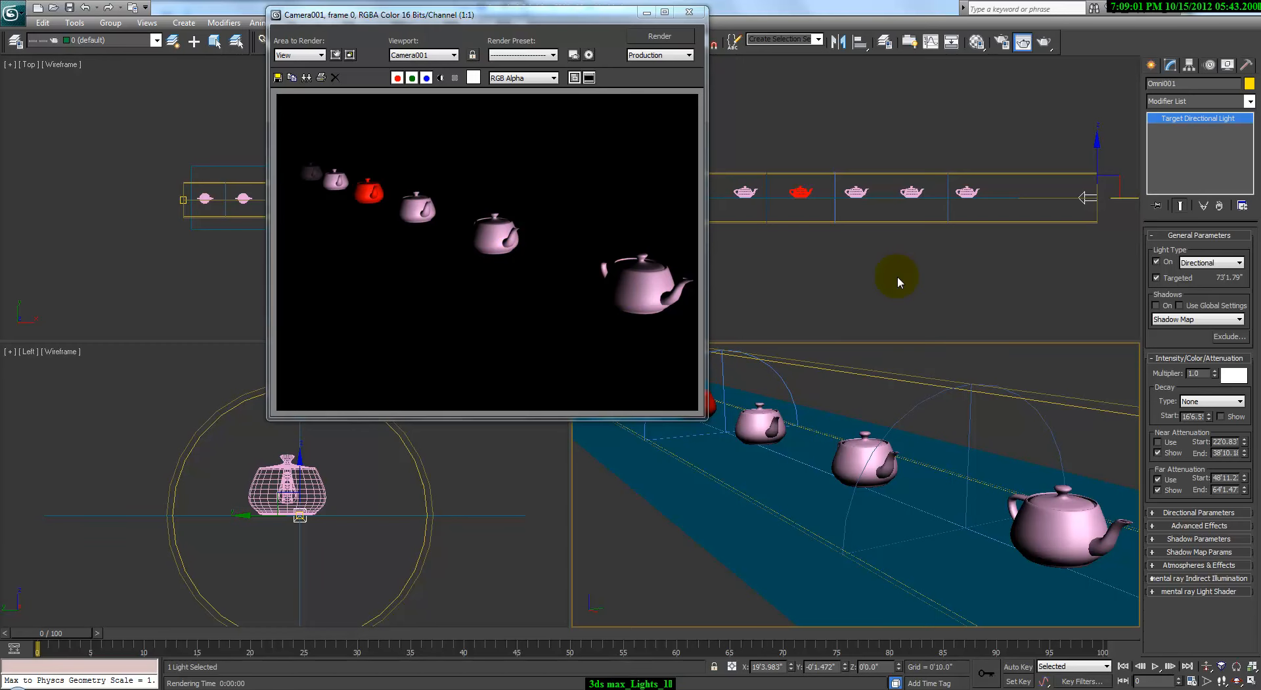
# Examine the far attenuation range along the teapots in the maximized Front view and render the camera view again
pyautogui.click(647, 12)
pyautogui.rightClick(750, 266)
pyautogui.hotkey('alt', 'w')
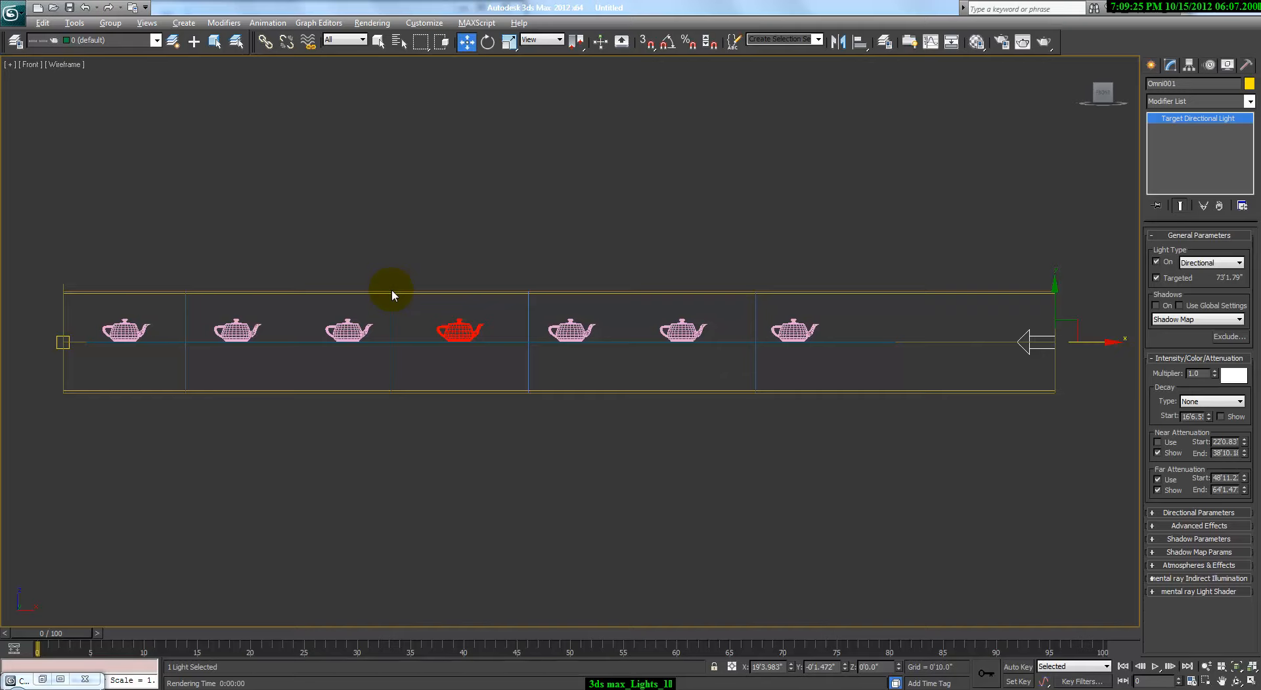
pyautogui.hotkey('alt', 'w')
pyautogui.hotkey('shift', 'q')
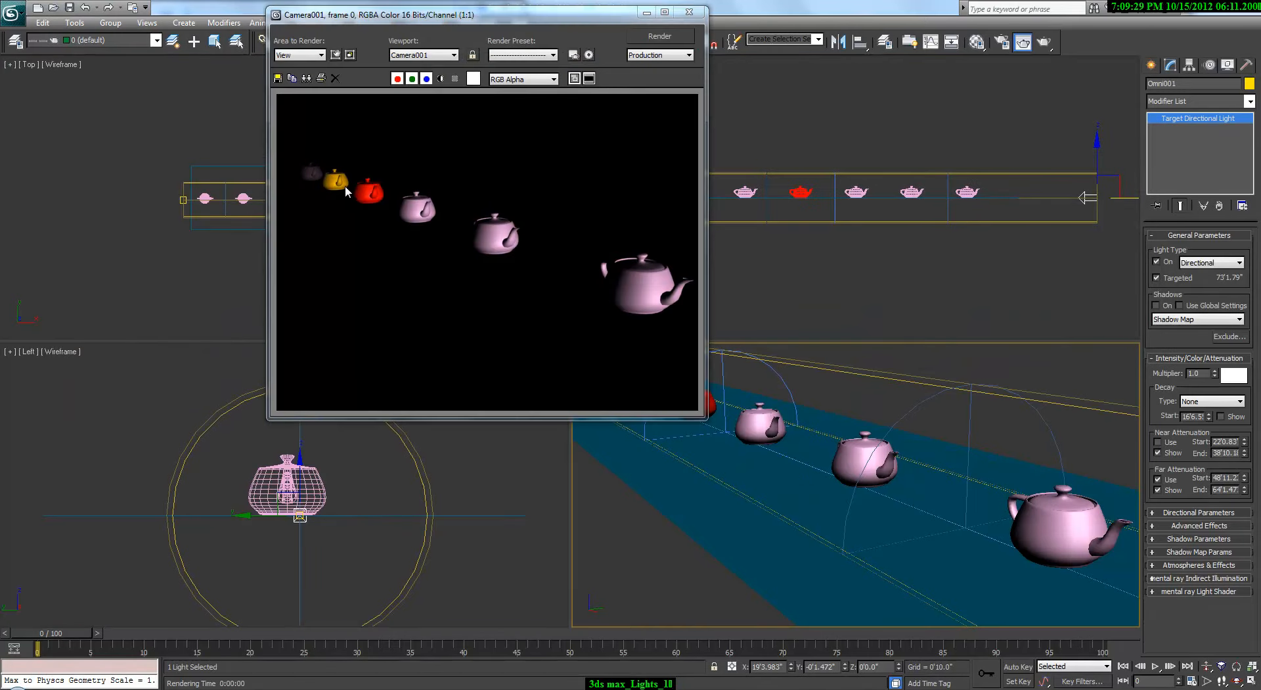
# Move the rendered frame clear of the Front and camera views and re-render the camera view to compare the lit teapots
pyautogui.moveTo(553, 20); pyautogui.dragTo(431, 17)
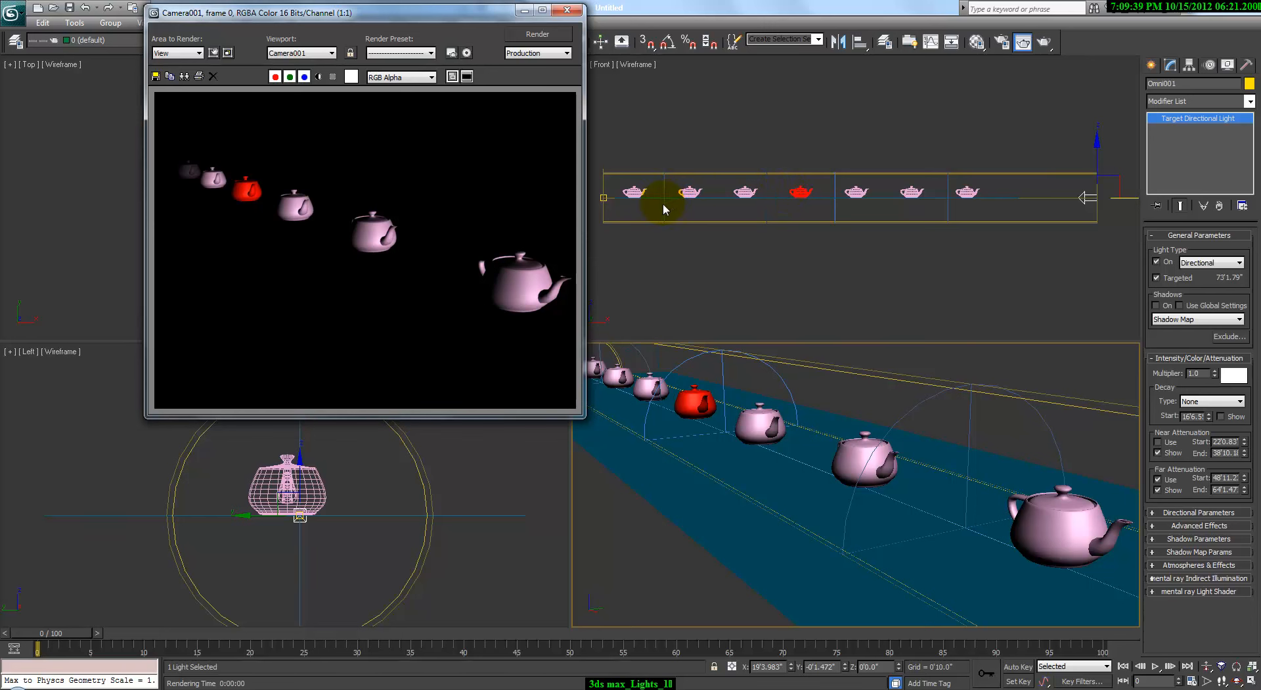
pyautogui.rightClick(767, 354)
pyautogui.click(724, 389)
pyautogui.click(743, 401)
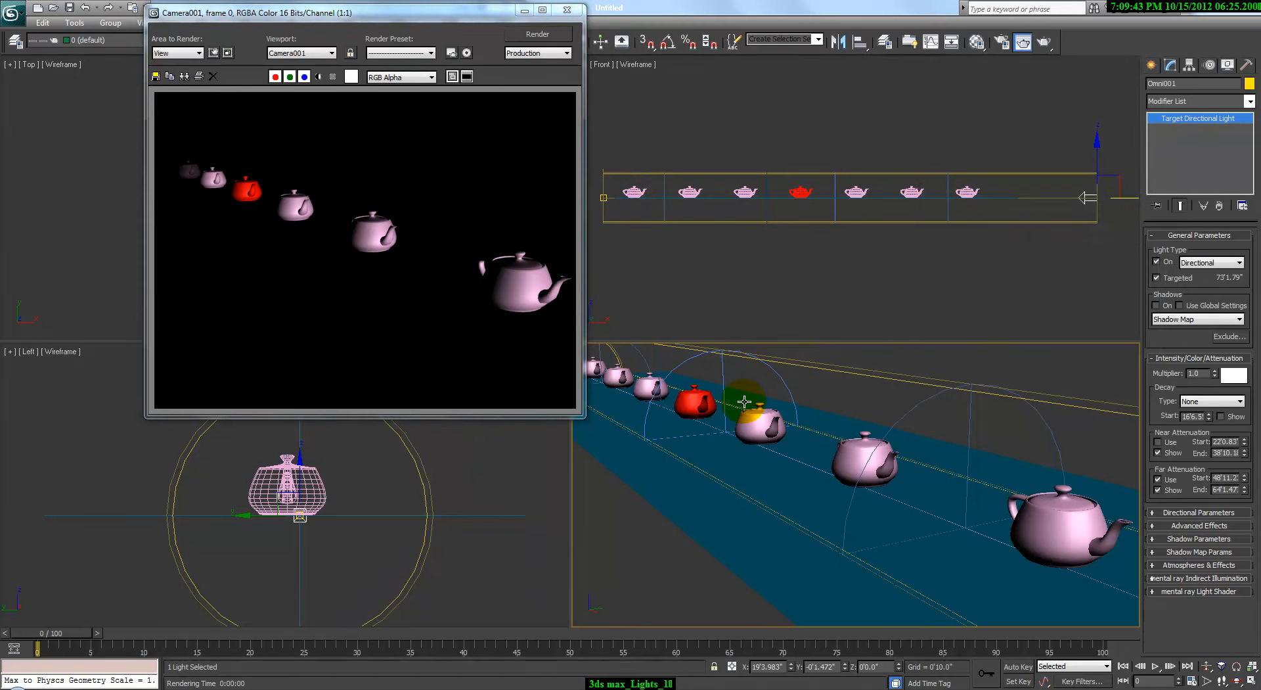
pyautogui.hotkey('shift', 'q')
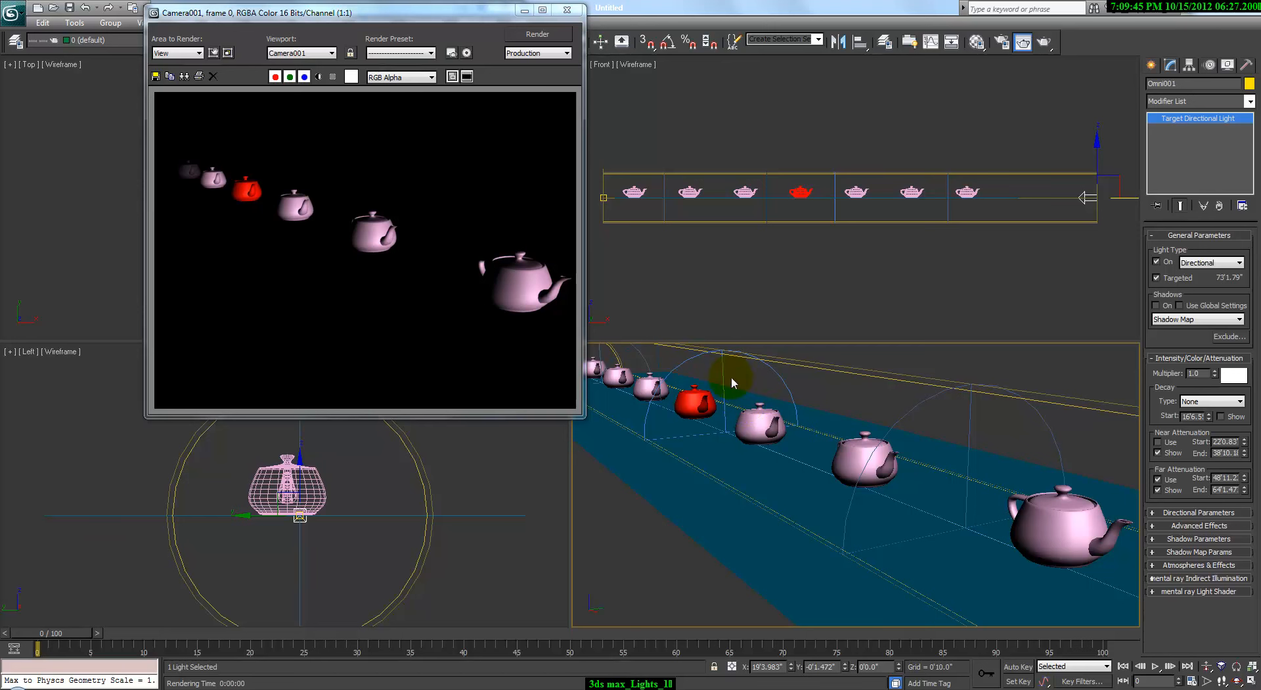
# Render the camera view with only near attenuation in use, and switch far attenuation back on
pyautogui.click(1165, 442)
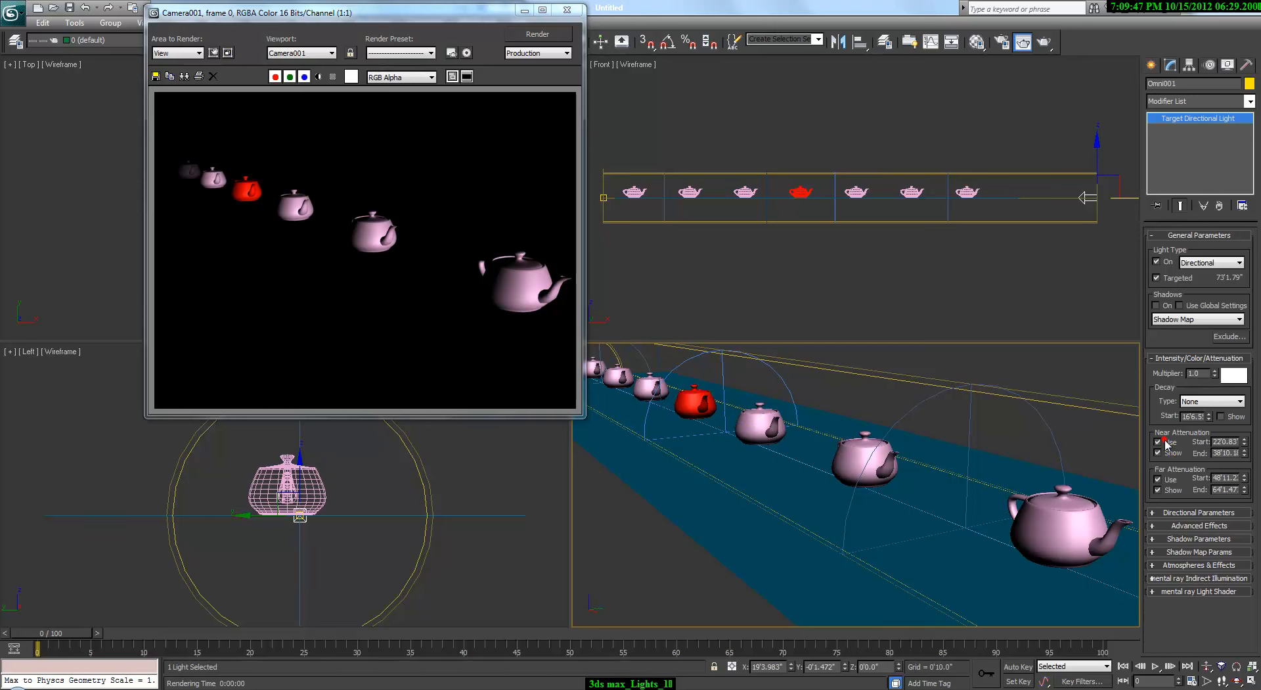
pyautogui.click(1167, 481)
pyautogui.hotkey('shift', 'q')
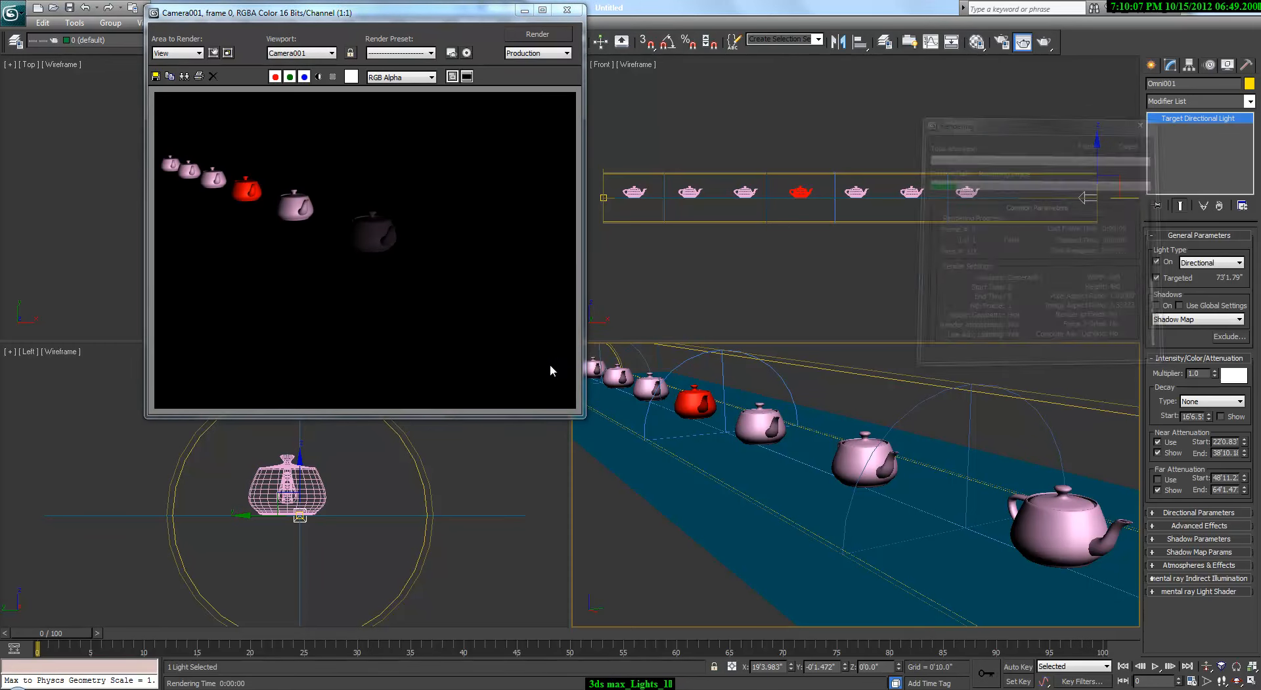
pyautogui.click(1165, 482)
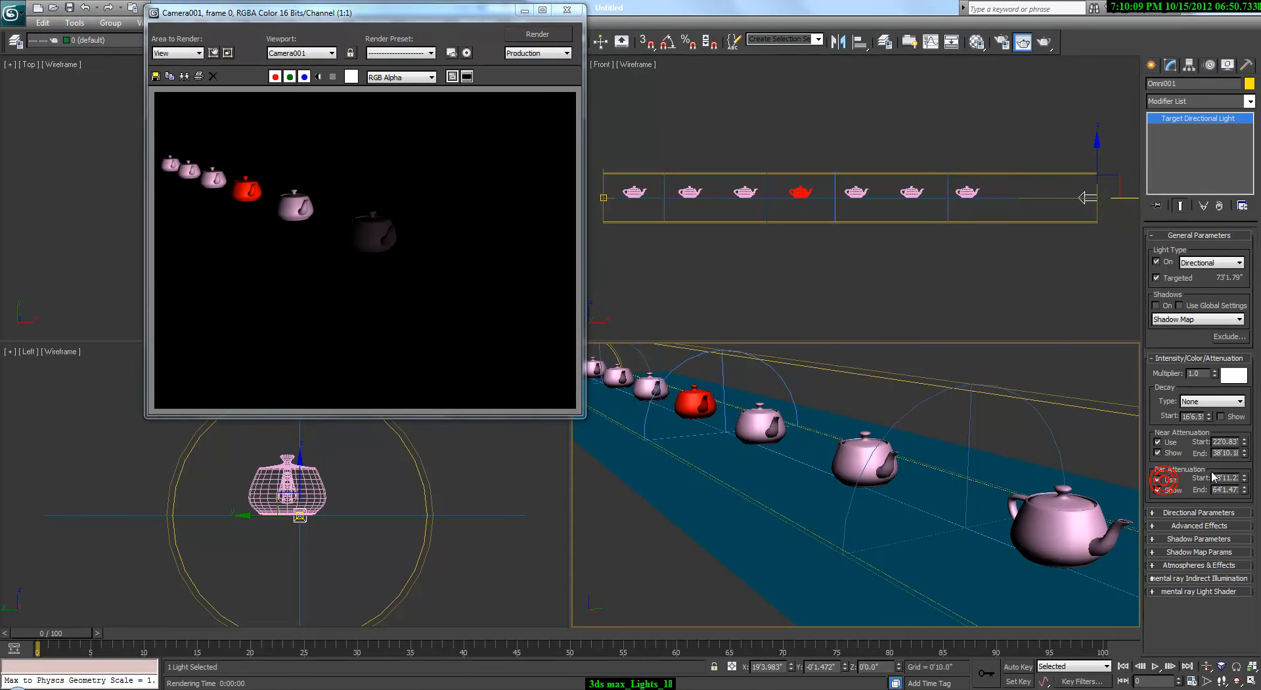
# Turn off both the use and the display of the directional light's near attenuation, and close the rendered frame
pyautogui.click(1167, 453)
pyautogui.click(1168, 444)
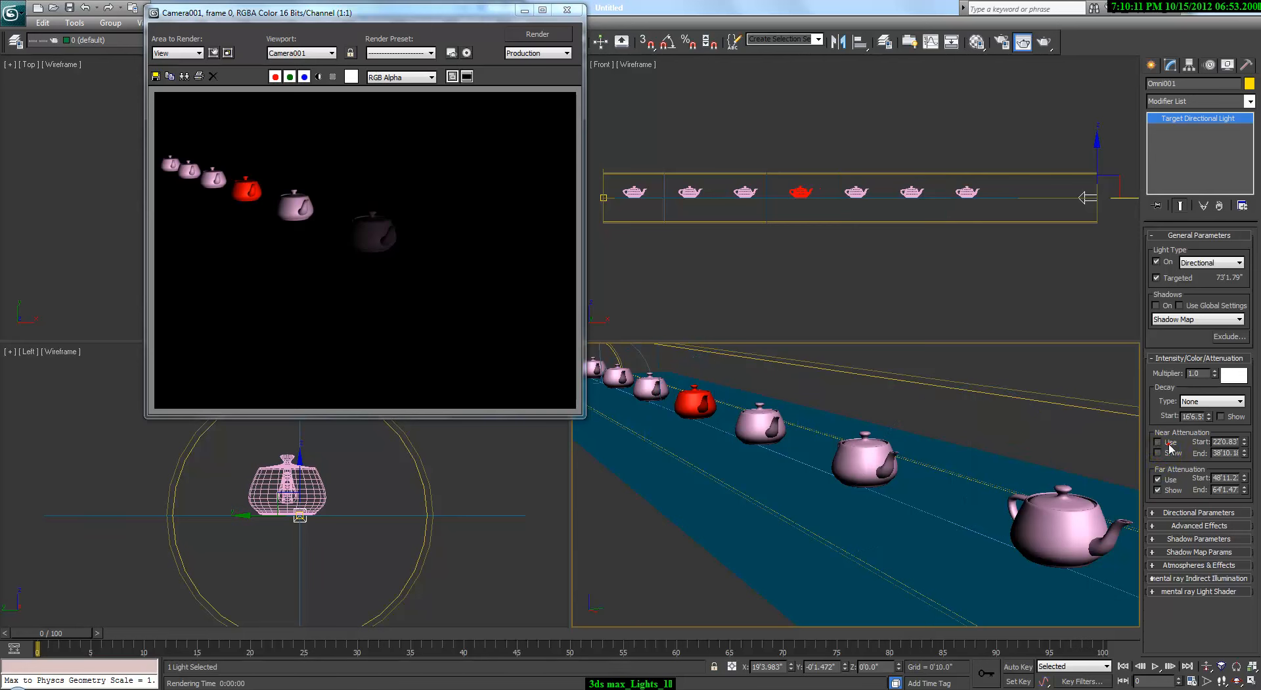
pyautogui.click(566, 9)
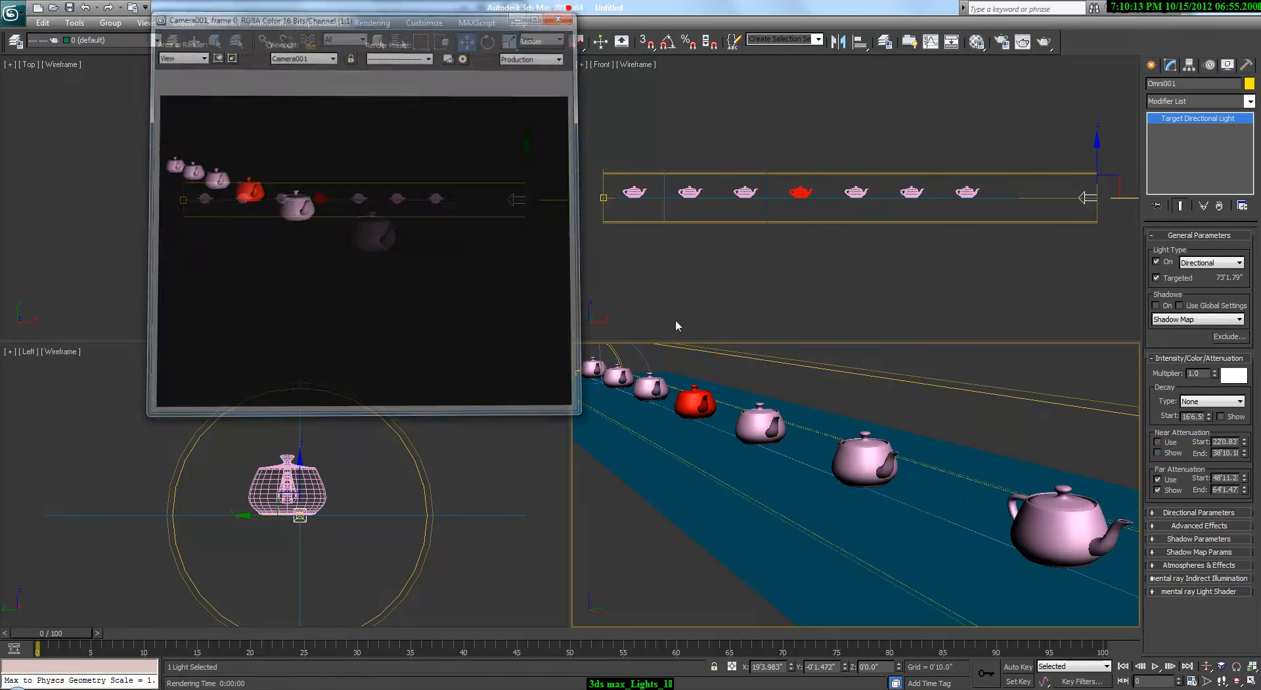
# Reset the near attenuation range and far start to 0'0.0", set the far end to about 62'10", and render the camera view
pyautogui.rightClick(1244, 477)
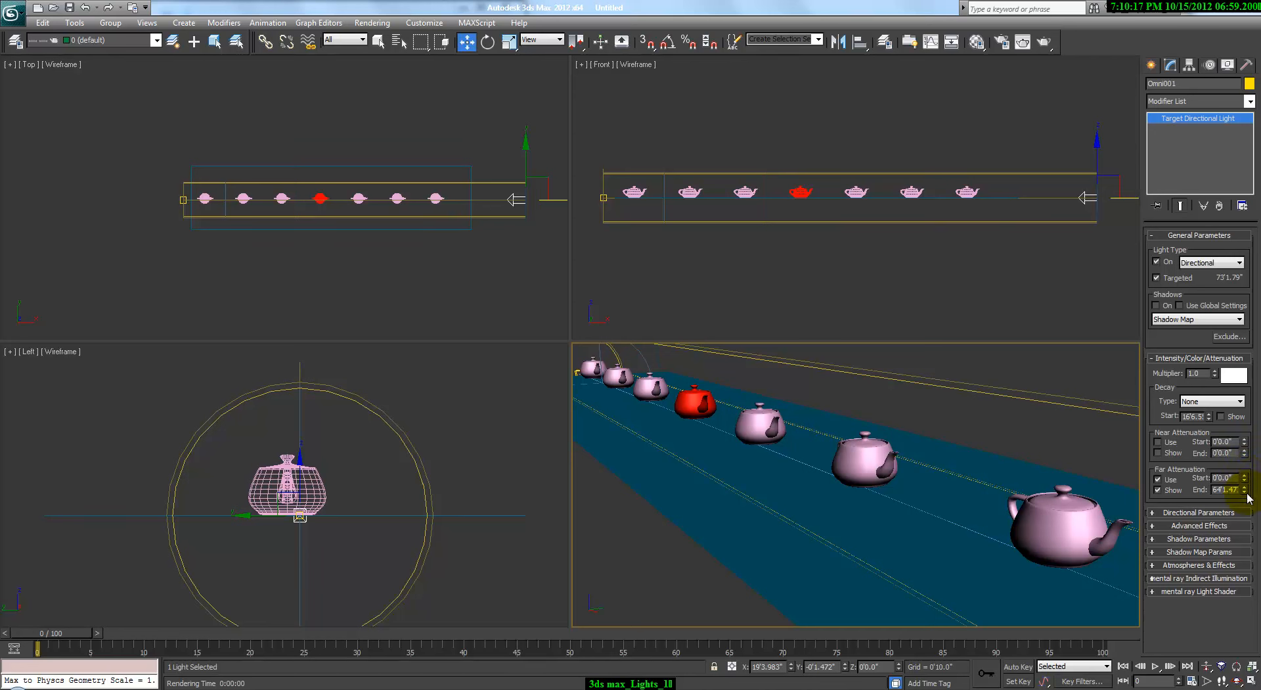
pyautogui.moveTo(1244, 481)
pyautogui.mouseDown()
pyautogui.moveTo(1240, 467)
pyautogui.moveTo(1243, 479)
pyautogui.mouseUp()
pyautogui.hotkey('shift', 'q')
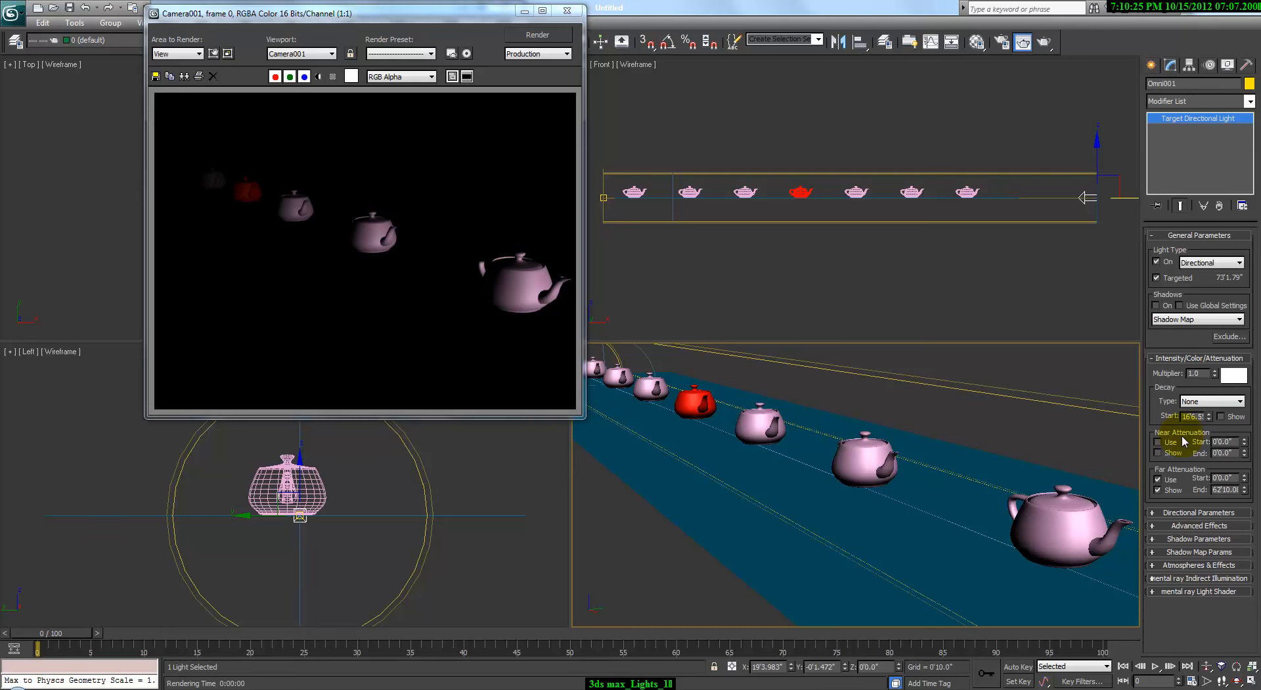
# Switch the directional light's decay type between Inverse and None to compare the decay start range in the views
pyautogui.click(1212, 402)
pyautogui.click(1194, 423)
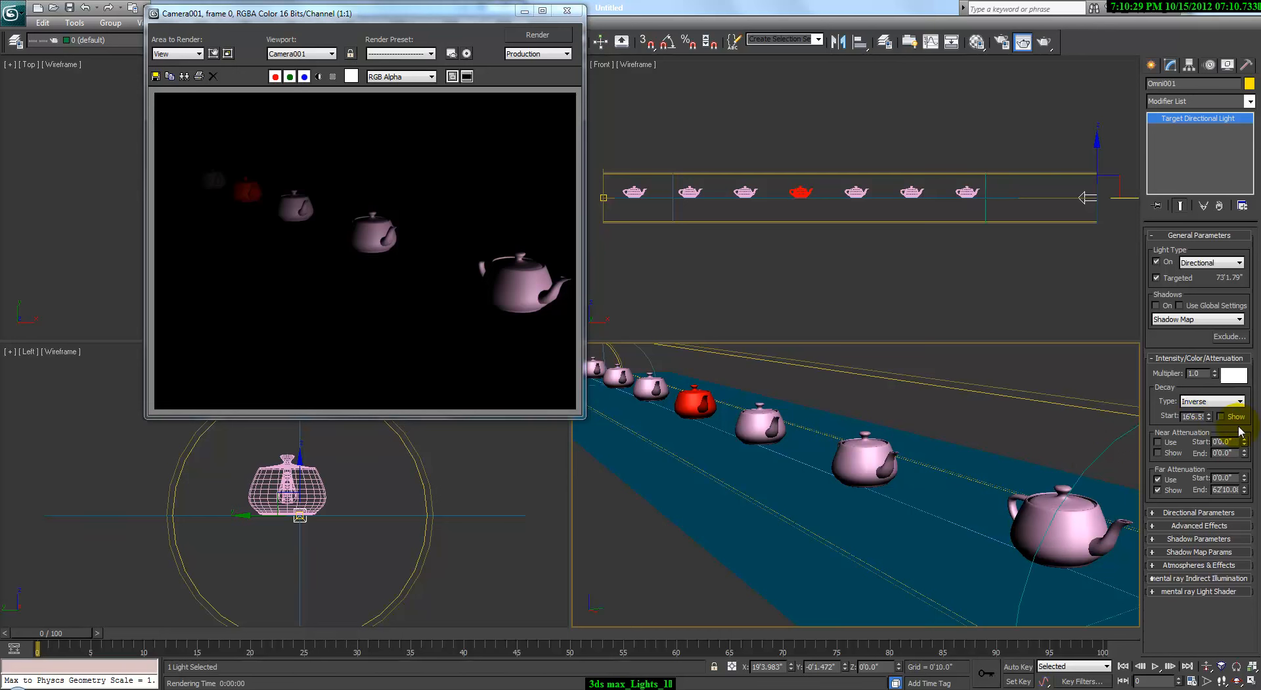
pyautogui.click(1212, 401)
pyautogui.click(1202, 411)
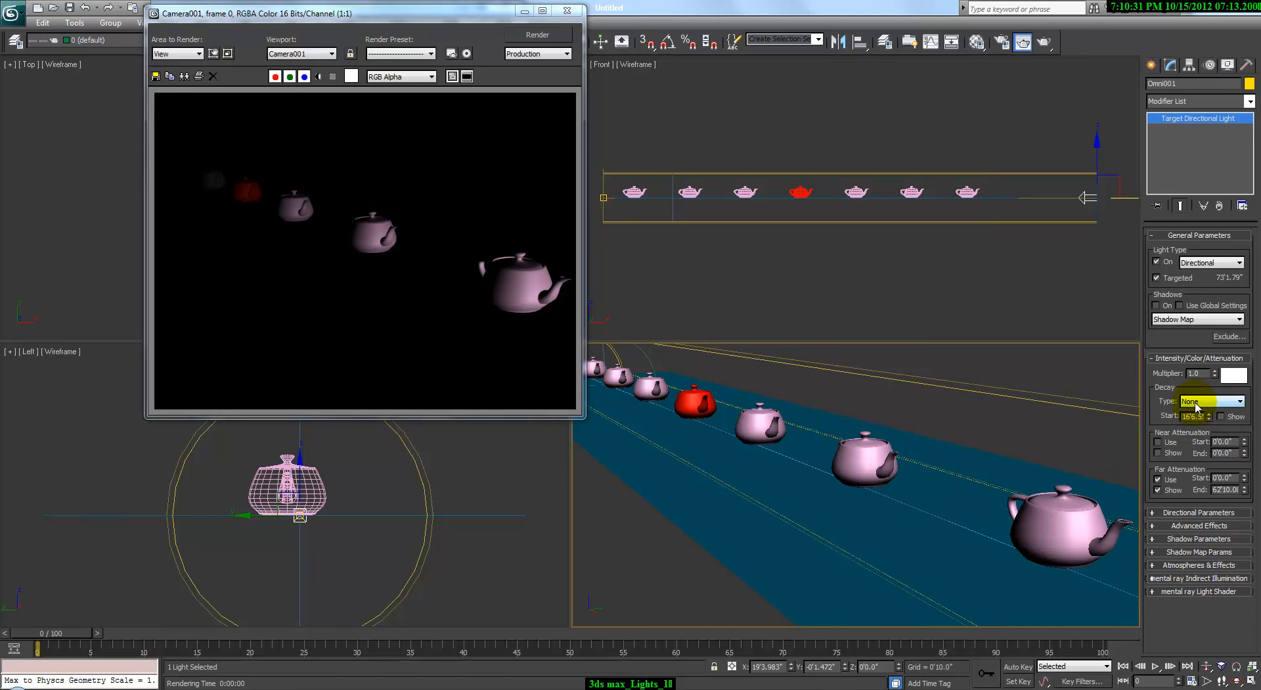
pyautogui.click(1197, 407)
pyautogui.click(1196, 423)
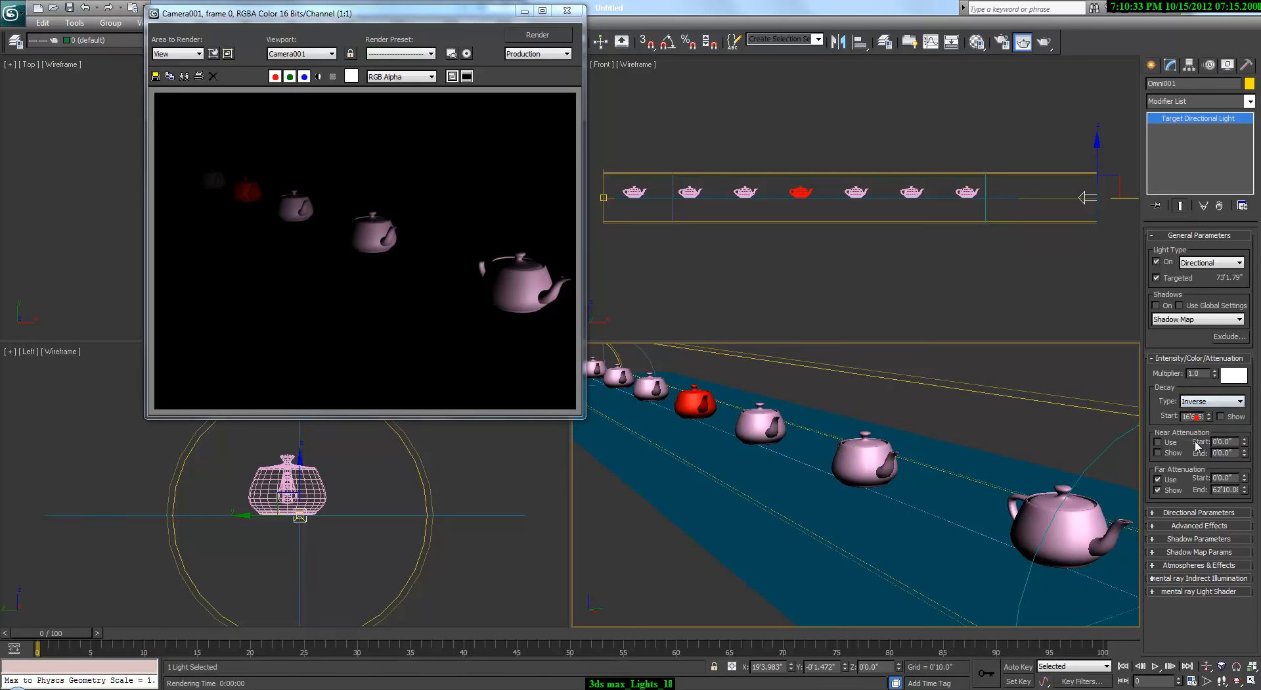
pyautogui.click(1211, 402)
pyautogui.click(1202, 411)
# Deselect the light and render the Front view and the camera view
pyautogui.click(1044, 327)
pyautogui.hotkey('shift', 'q')
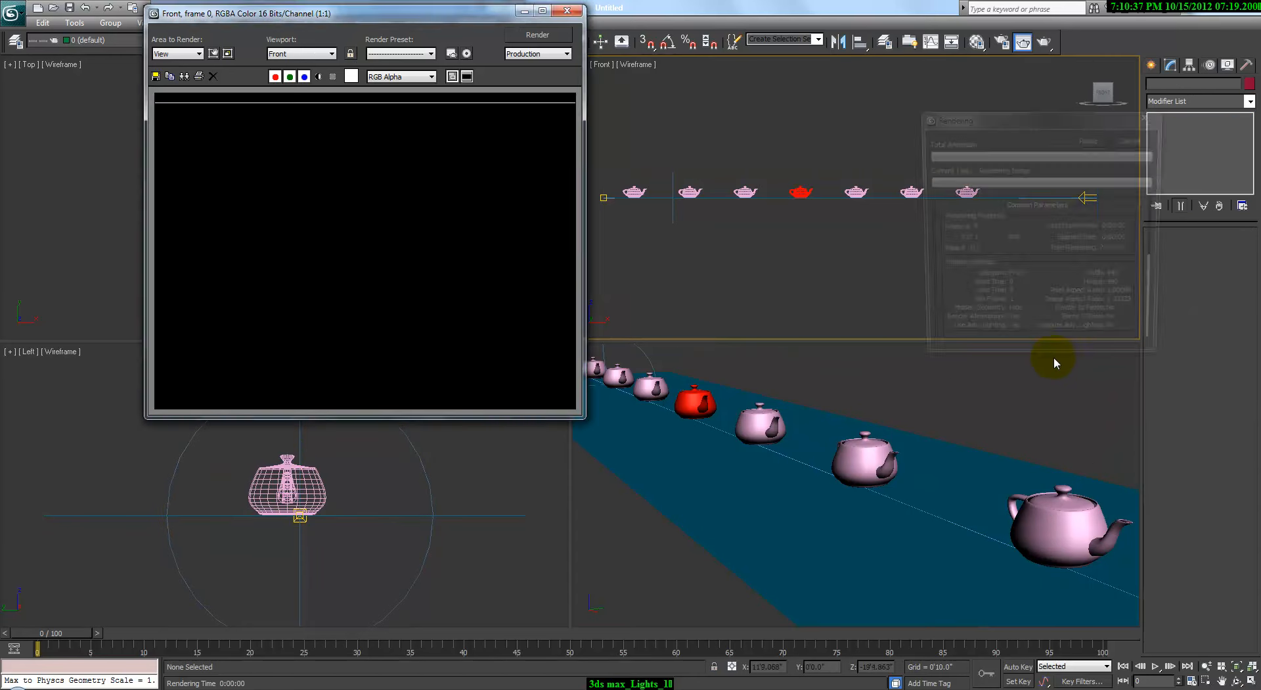
pyautogui.hotkey('shift', 'q')
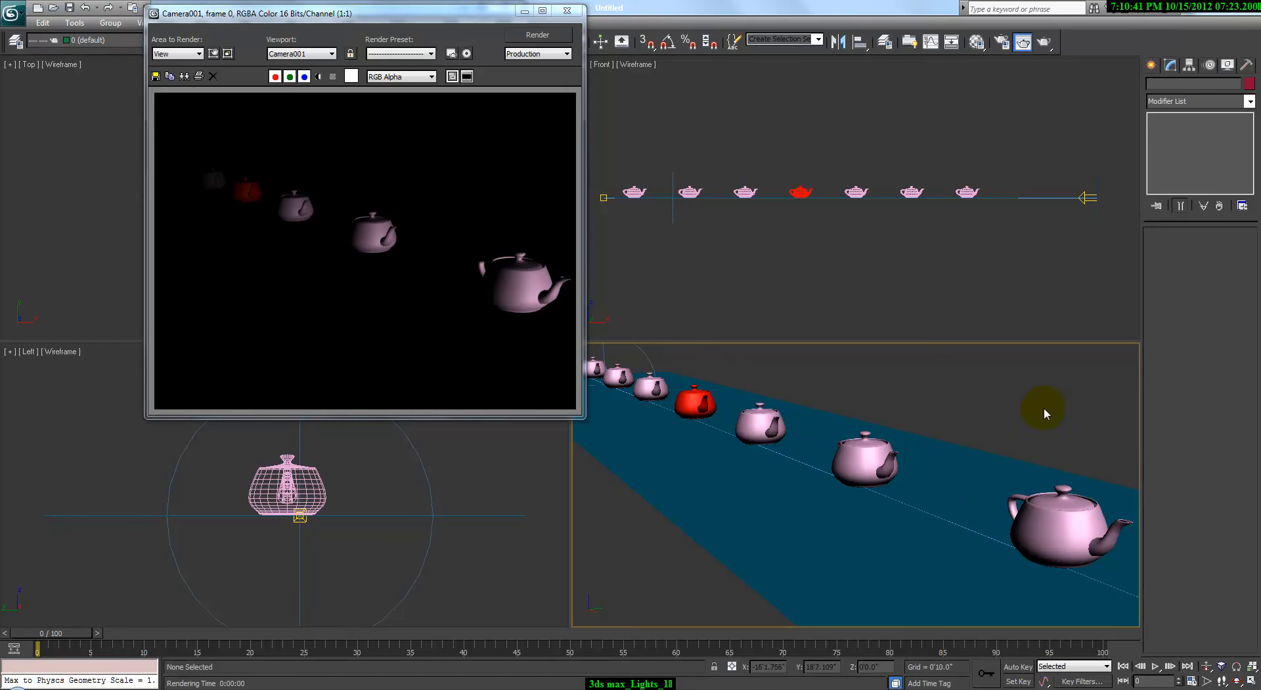
# Toggle the directional light's Show Cone option on and off, deselecting the light each time to compare, and render the Front view
pyautogui.click(1083, 203)
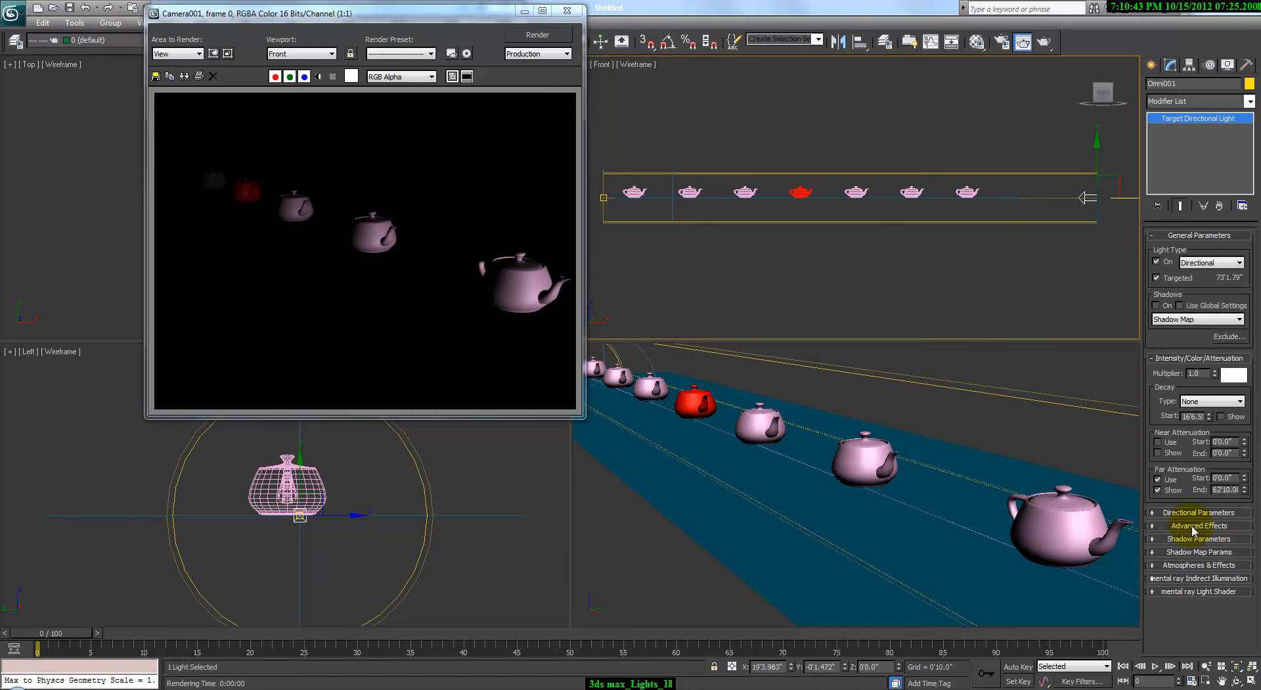
pyautogui.click(1166, 357)
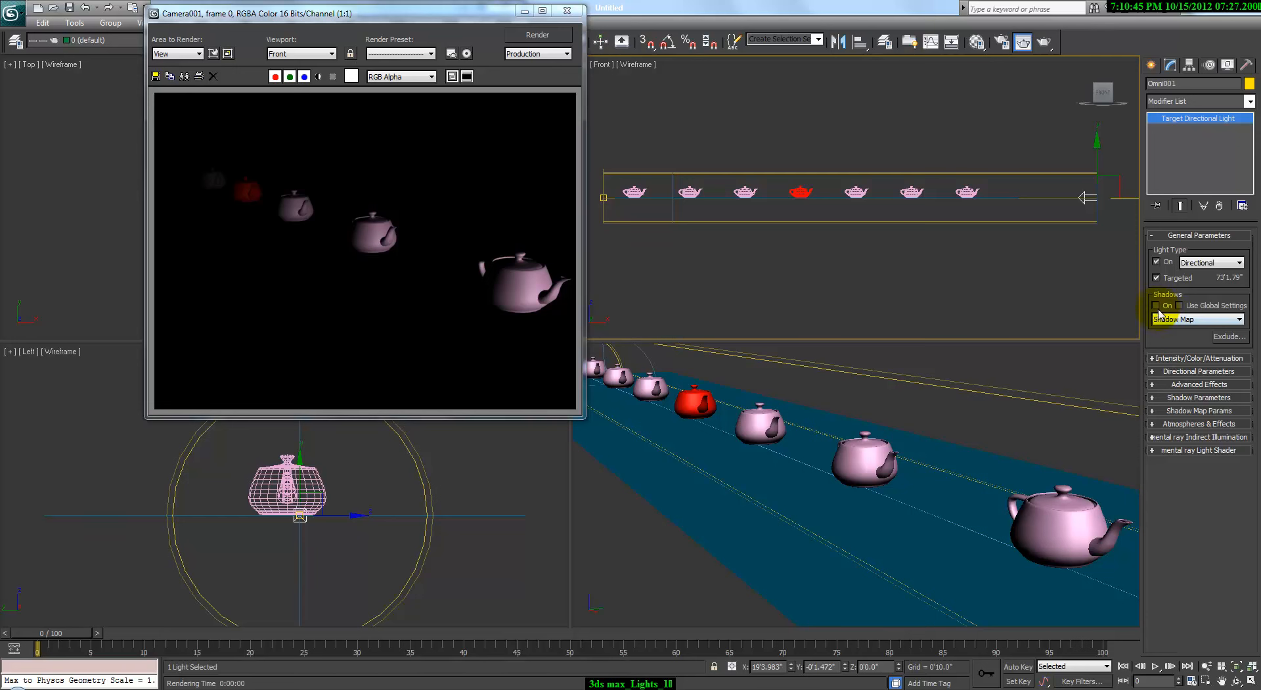
pyautogui.click(1180, 372)
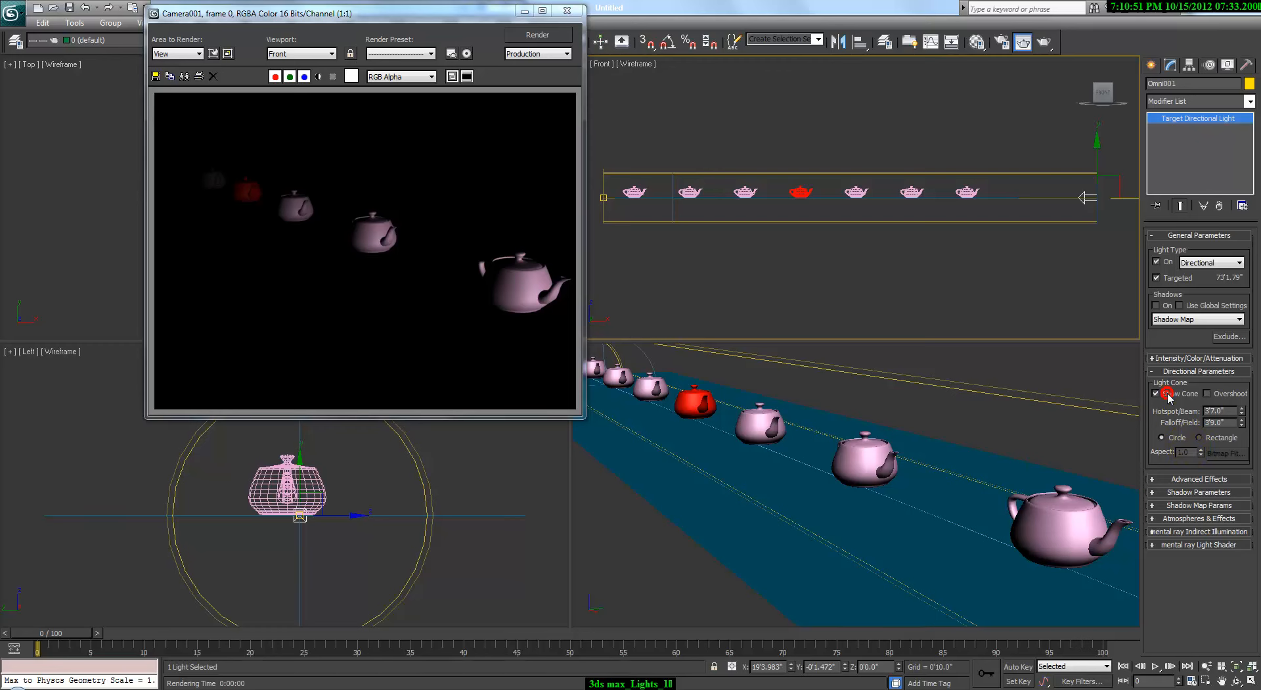
pyautogui.click(1064, 286)
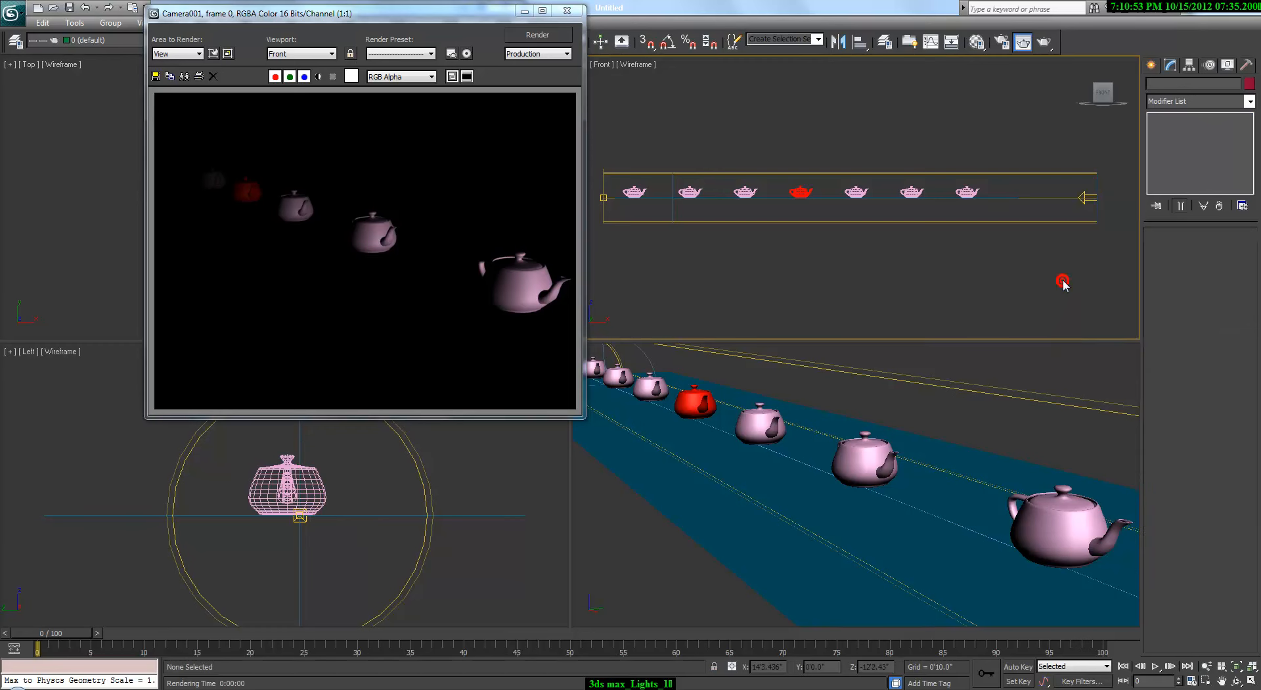
pyautogui.click(1070, 197)
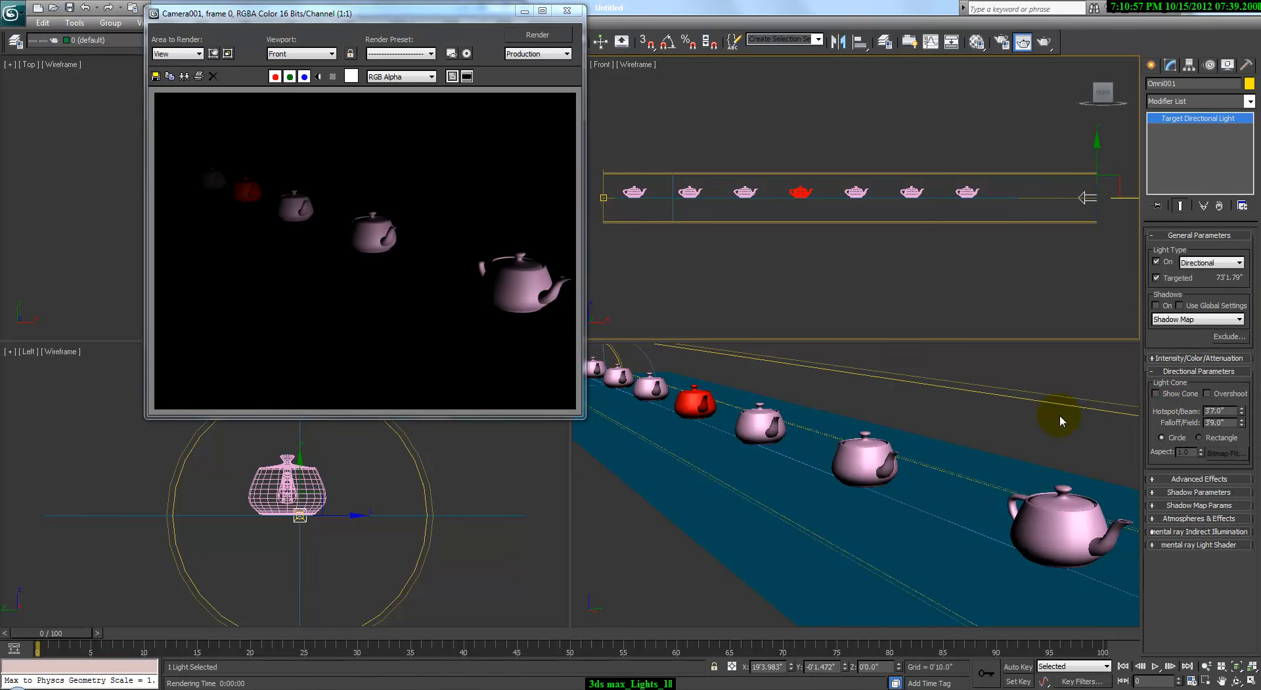
pyautogui.click(1047, 286)
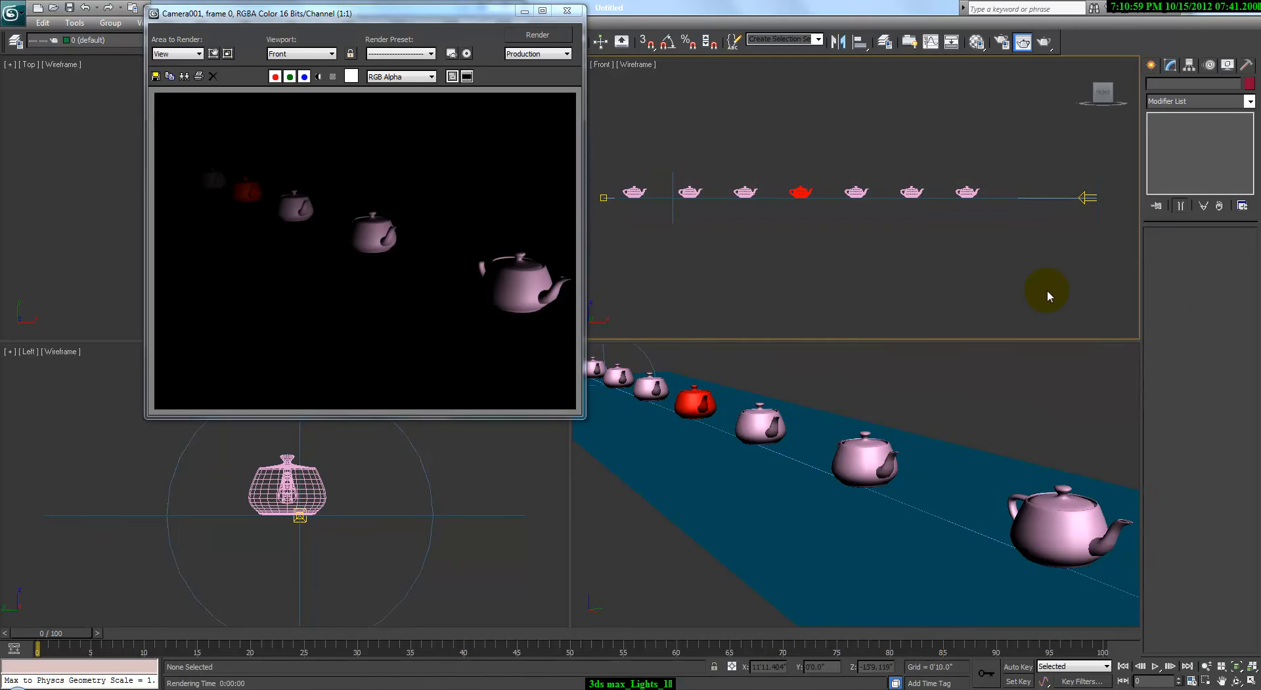
pyautogui.hotkey('shift', 'q')
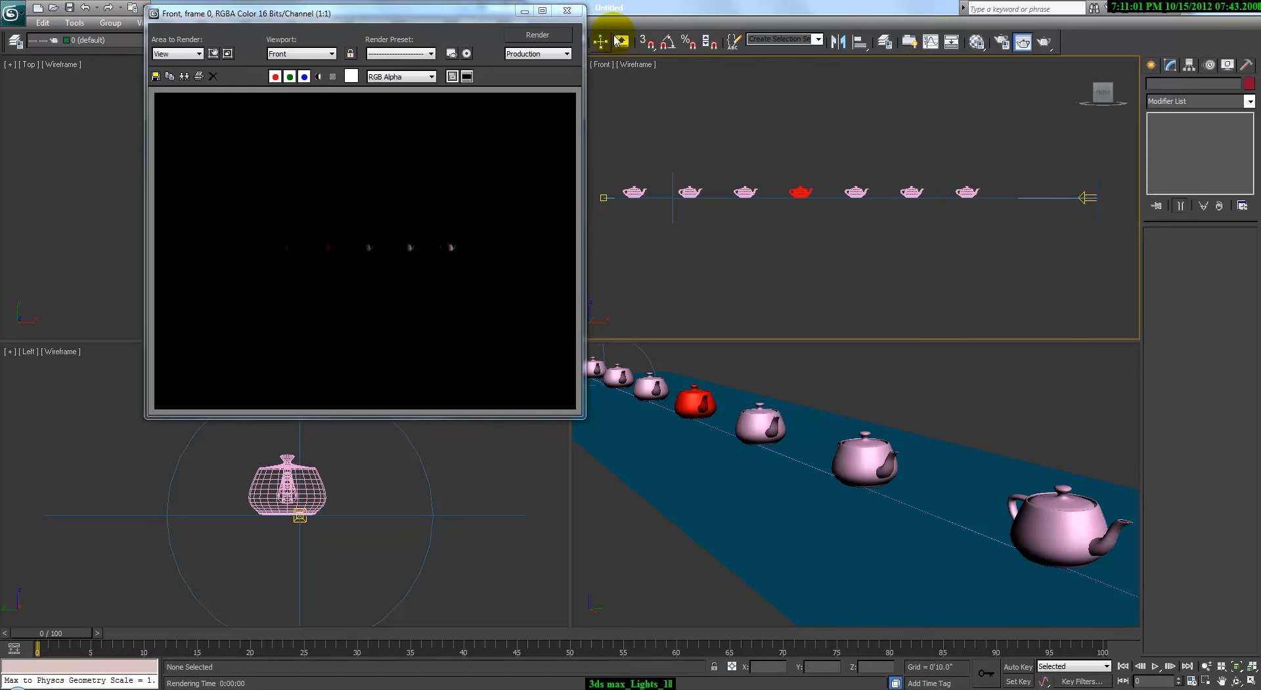
pyautogui.click(568, 13)
# Move the directional light above the red teapot in the Front view and its target onto that teapot so it shines straight down
pyautogui.click(1084, 197)
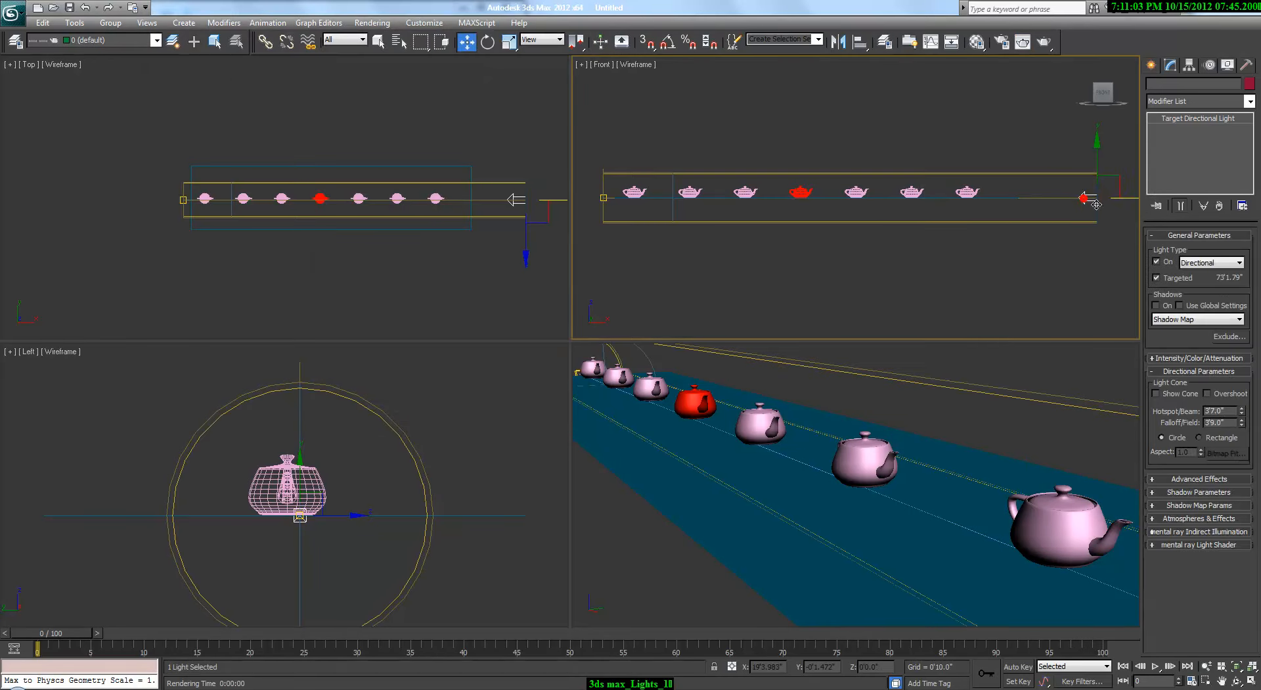
pyautogui.moveTo(1117, 182); pyautogui.dragTo(813, 79)
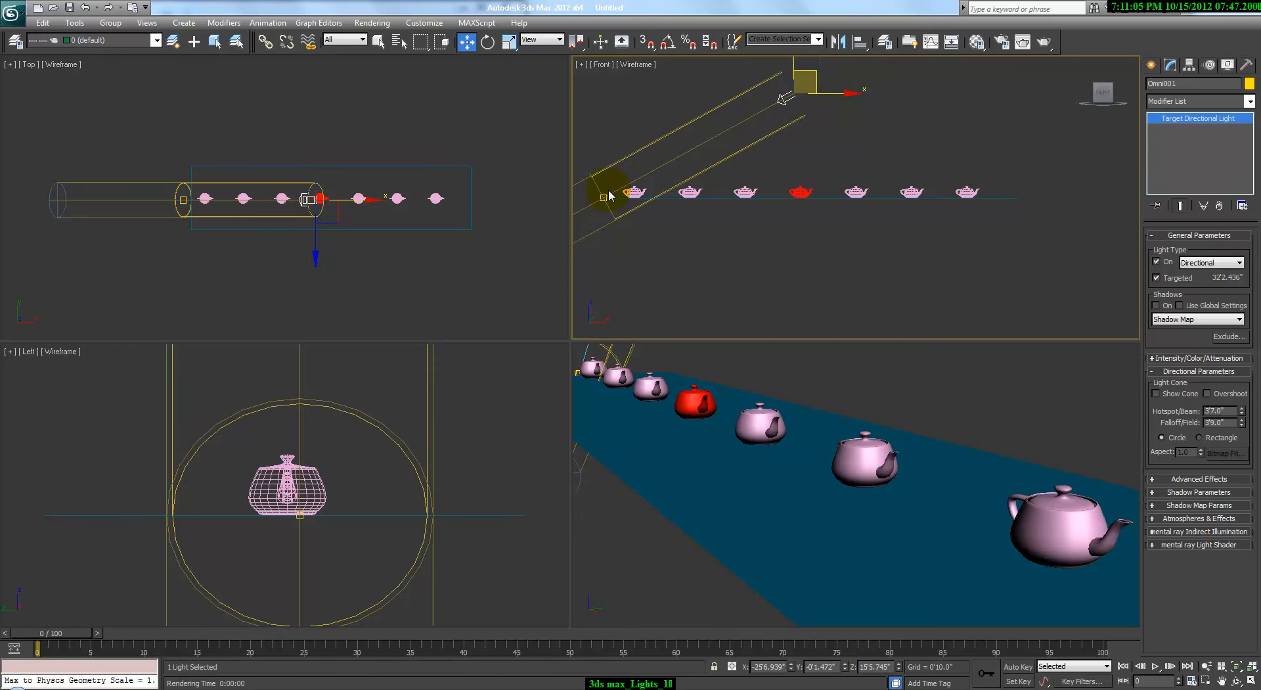
pyautogui.moveTo(601, 200); pyautogui.dragTo(815, 177)
# Delete the directional light and its target from the teapot scene
pyautogui.rightClick(772, 407)
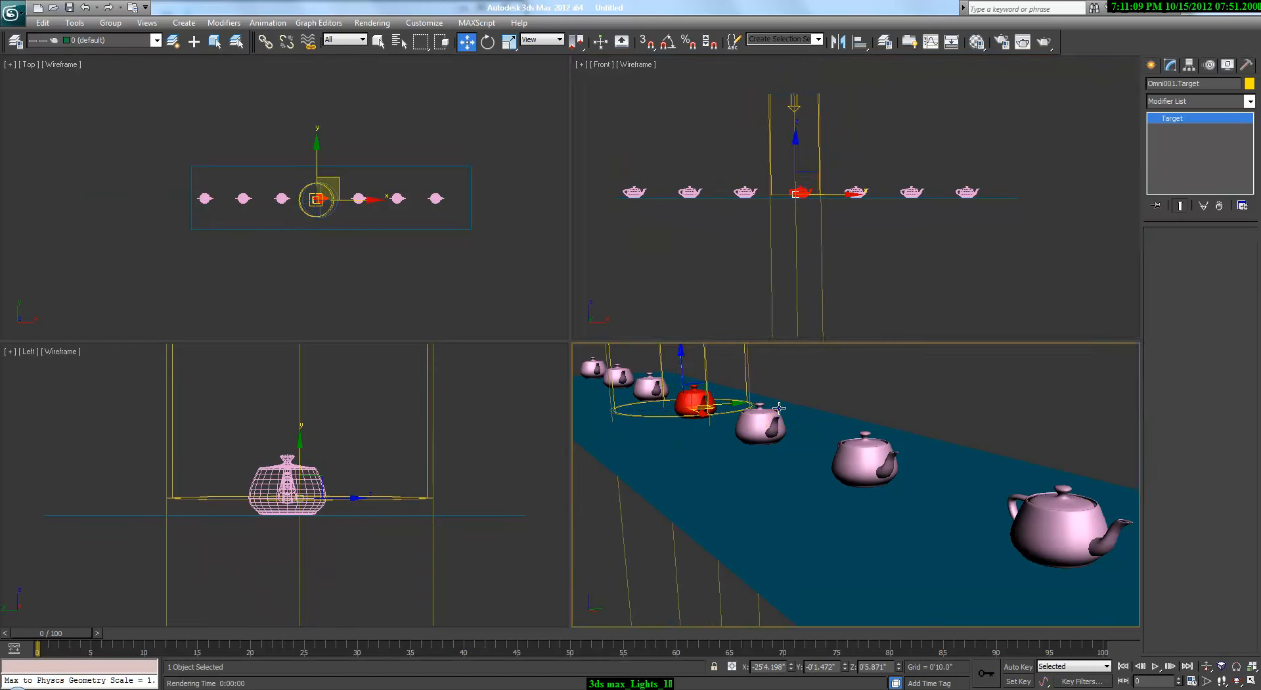
pyautogui.hotkey('alt', 'w')
pyautogui.moveTo(586, 349); pyautogui.dragTo(508, 268, button='middle')
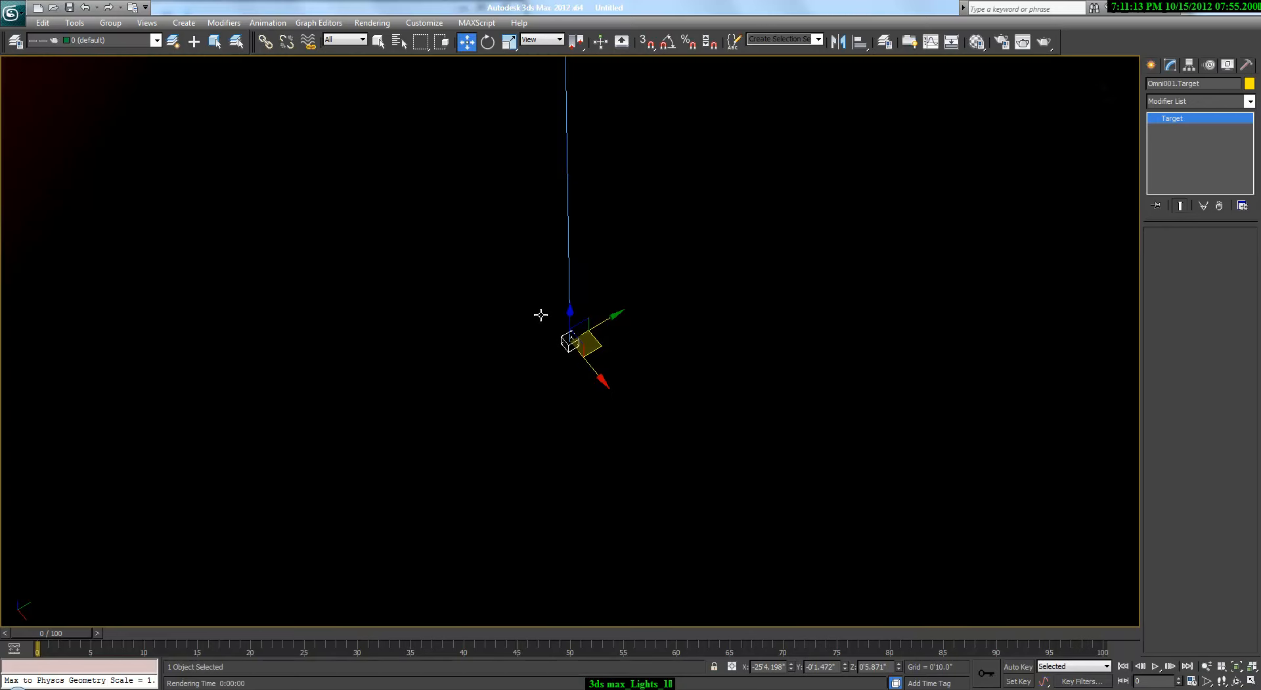
pyautogui.hotkey('shift', 'z')
pyautogui.hotkey('shift', 'z')
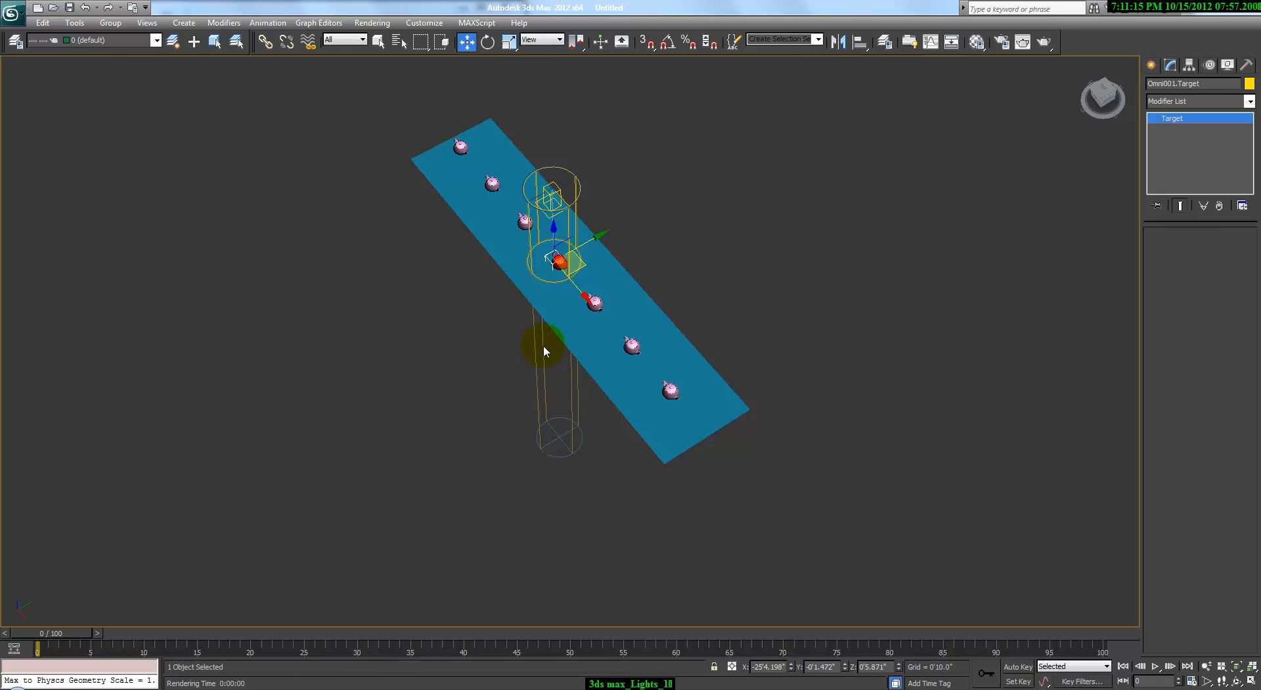
pyautogui.keyDown('alt'); pyautogui.moveTo(550, 203); pyautogui.dragTo(608, 187, button='middle'); pyautogui.keyUp('alt')
pyautogui.click(538, 193)
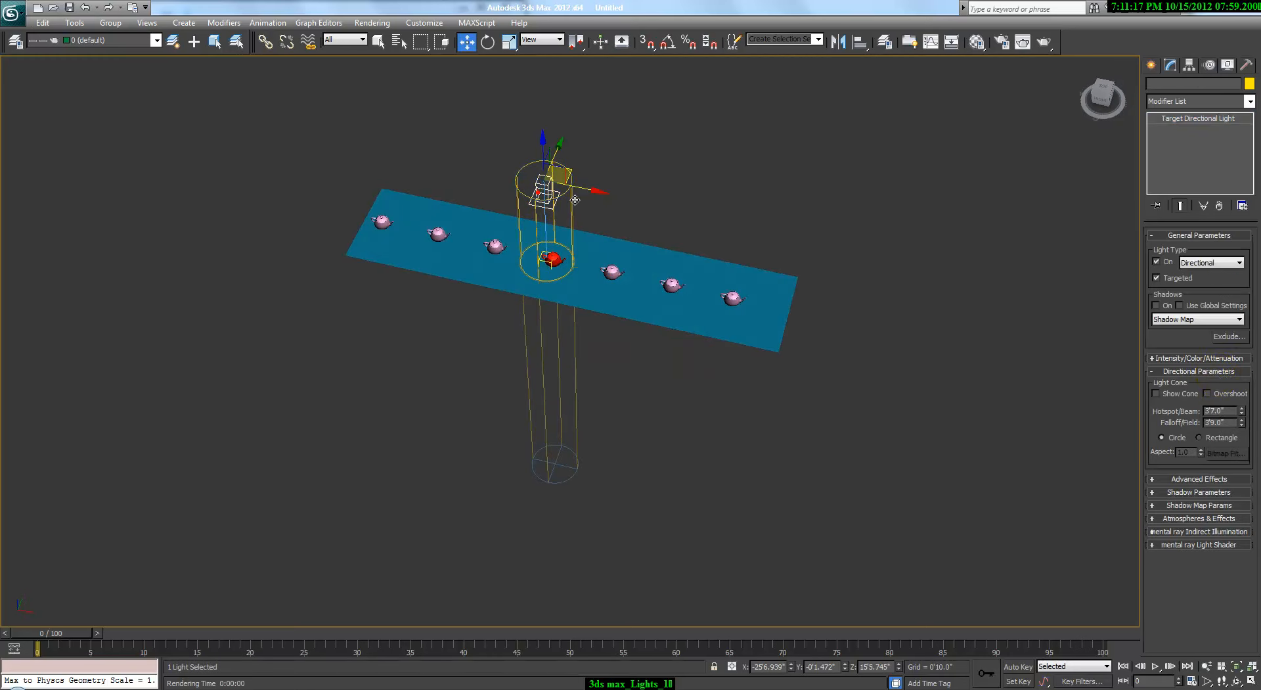
pyautogui.click(1081, 382)
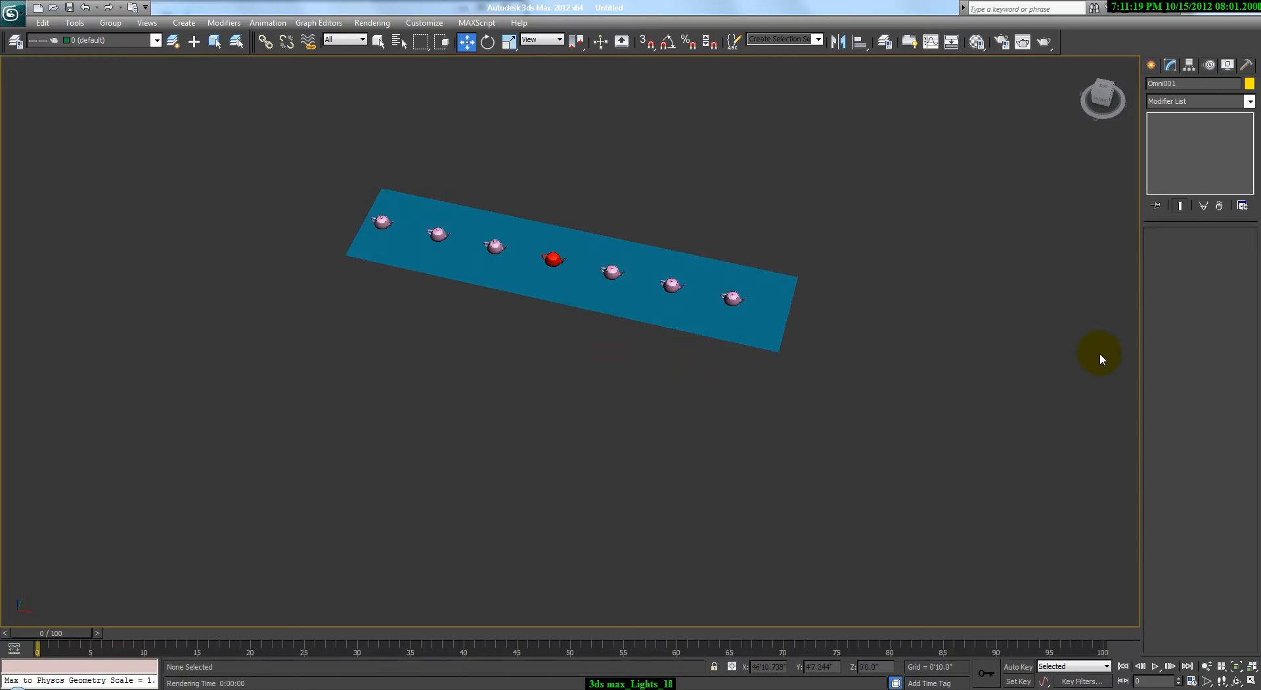
# Place a standard Omni light above the red teapot in the maximized Front view and delete it again
pyautogui.hotkey('alt', 'w')
pyautogui.click(972, 172)
pyautogui.hotkey('alt', 'w')
pyautogui.click(1151, 65)
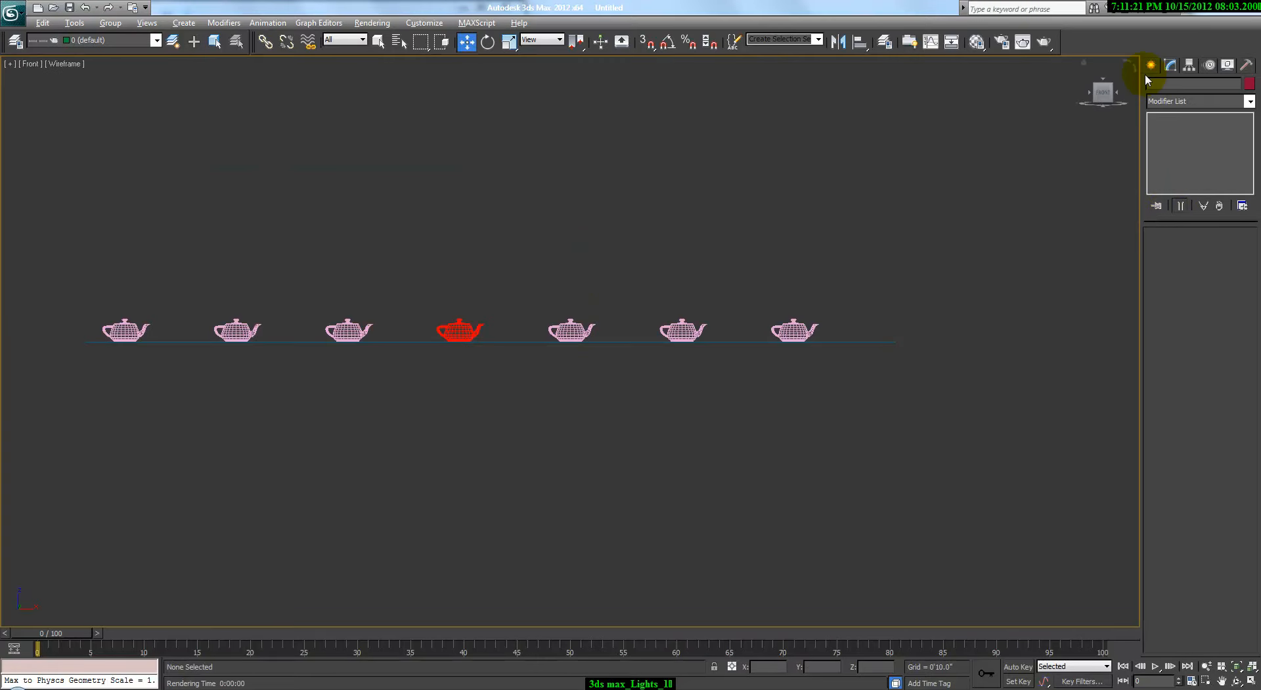
pyautogui.click(1178, 105)
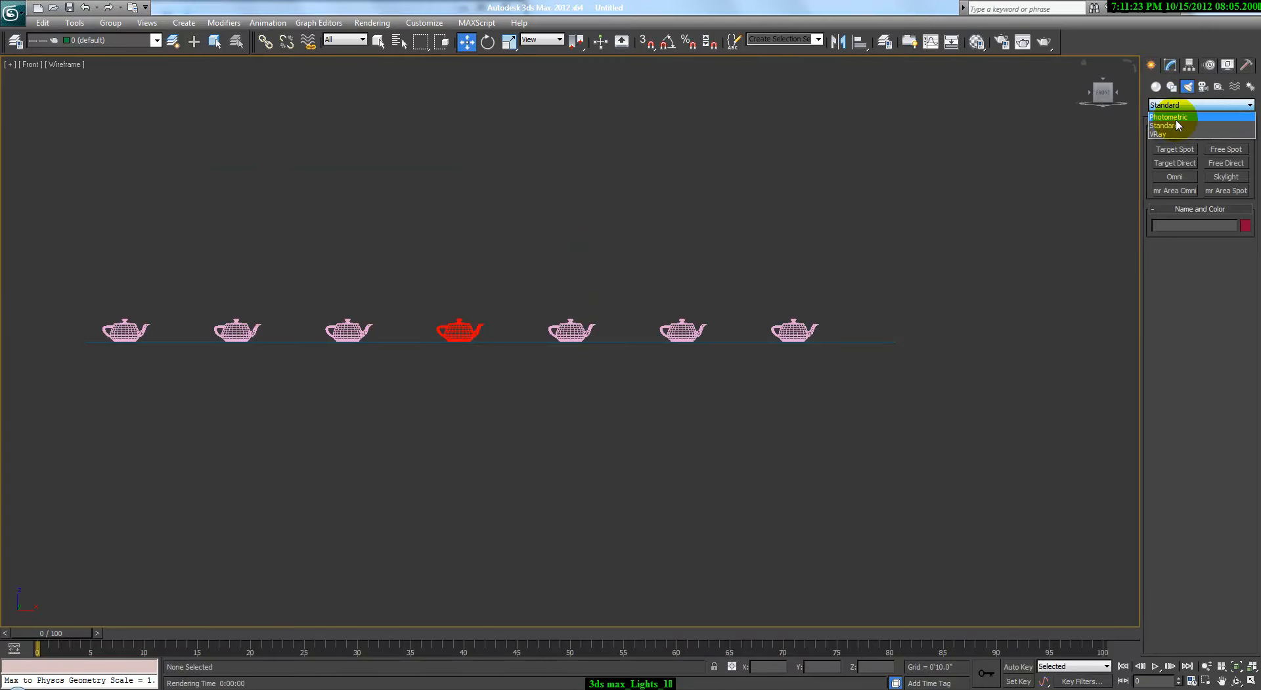
pyautogui.click(1178, 113)
pyautogui.click(1175, 177)
pyautogui.click(467, 166)
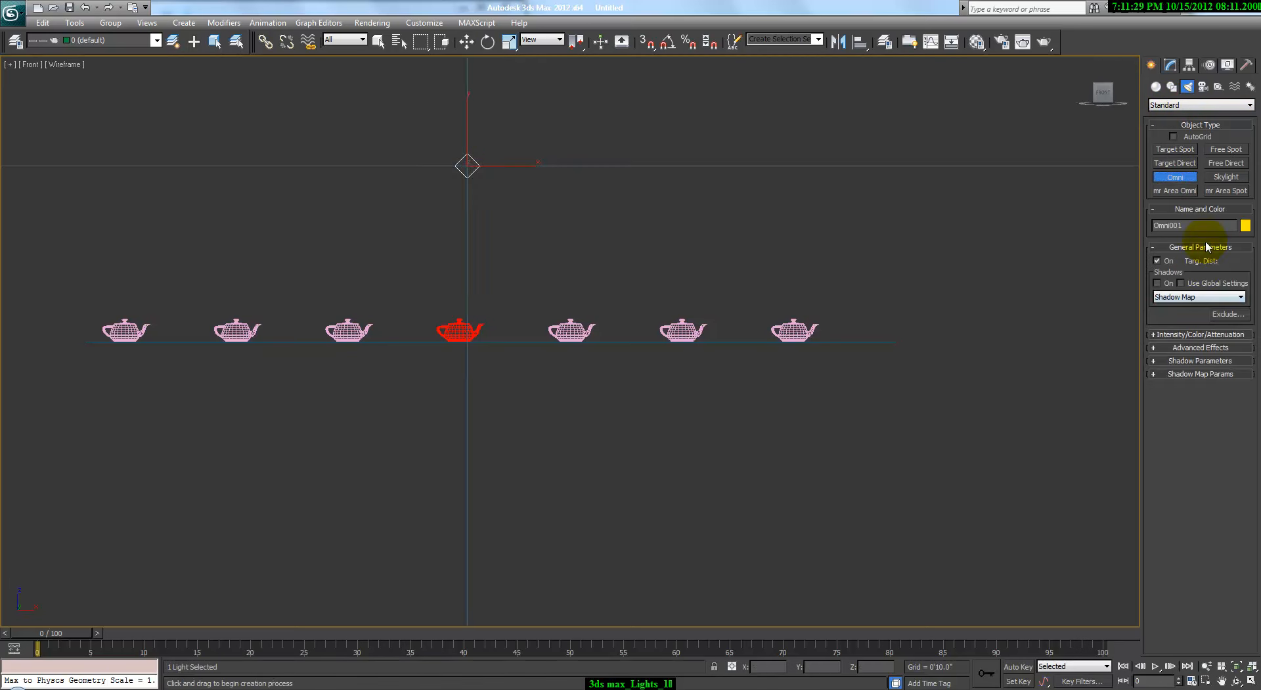
pyautogui.press('Delete')
# In the Top view, place a Free Direct light on the red teapot and a Free Spot light on the second teapot from the right end
pyautogui.hotkey('alt', 'w')
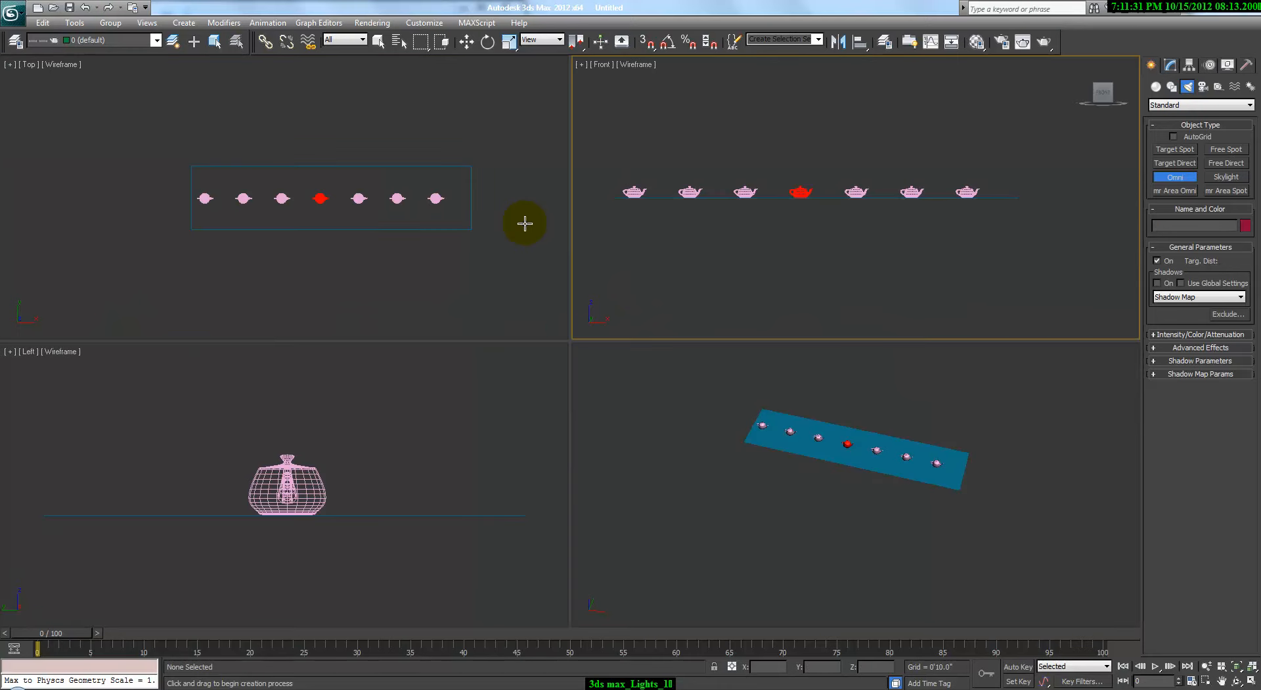
pyautogui.rightClick(442, 222)
pyautogui.hotkey('alt', 'w')
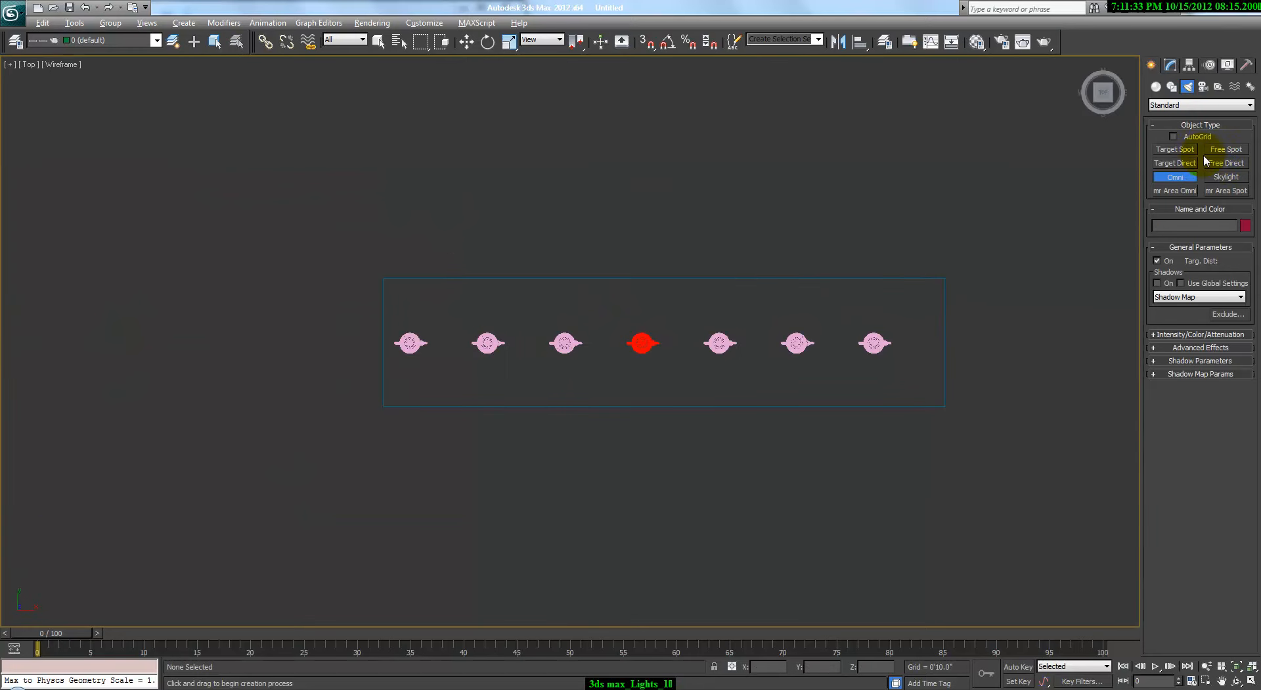
pyautogui.click(1224, 164)
pyautogui.click(642, 342)
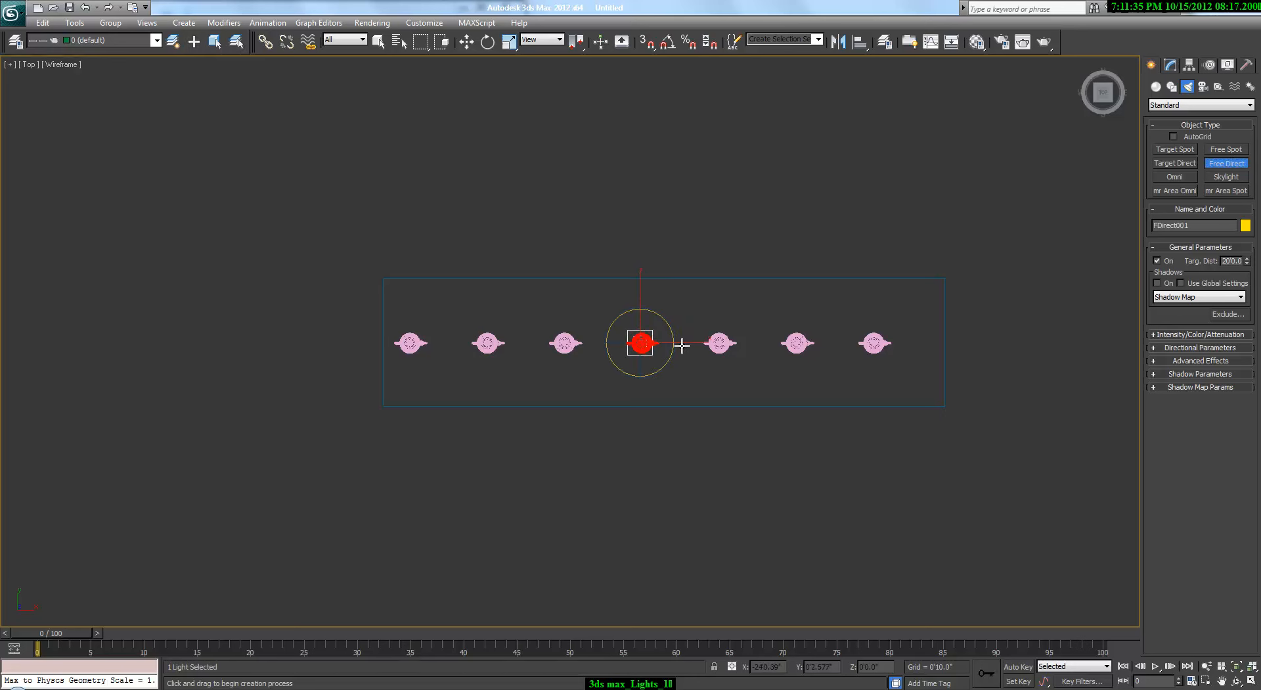
pyautogui.click(1226, 149)
pyautogui.click(797, 343)
pyautogui.press('w')
# Select both the Free Direct and Free Spot lights in the Front view and raise them above the row of teapots
pyautogui.hotkey('alt', 'w')
pyautogui.rightClick(843, 507)
pyautogui.hotkey('alt', 'w')
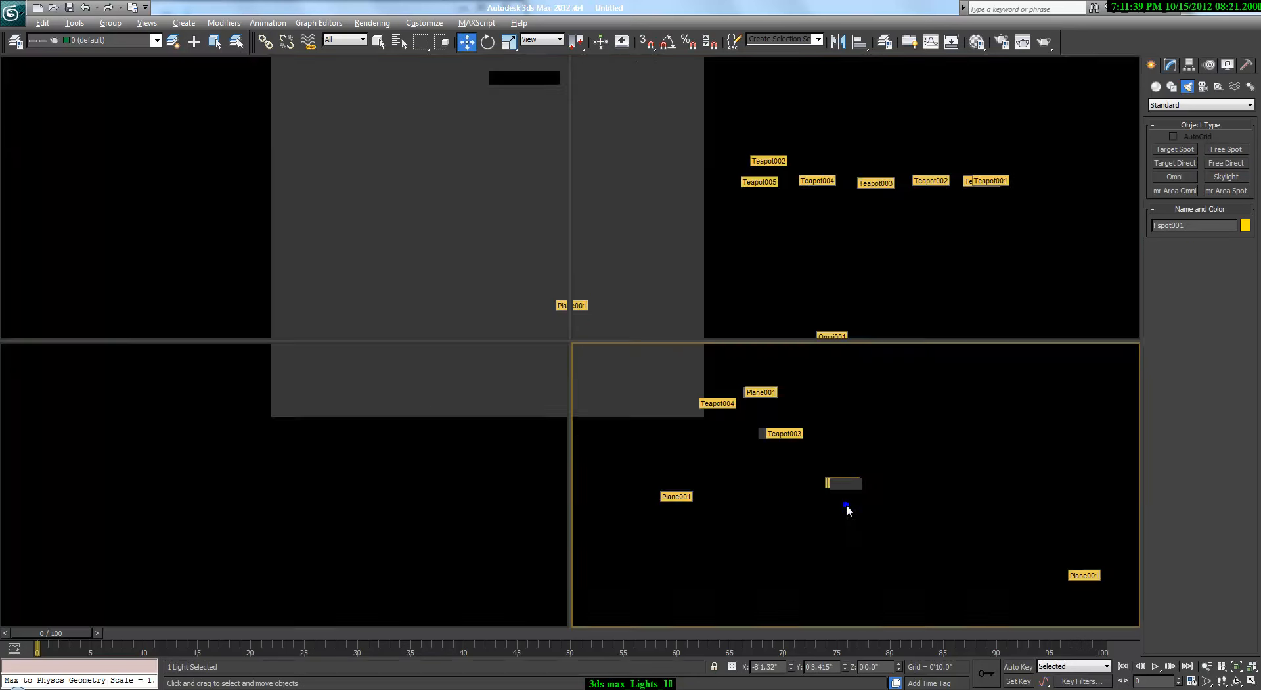
pyautogui.hotkey('alt', 'w')
pyautogui.rightClick(857, 302)
pyautogui.hotkey('alt', 'w')
pyautogui.moveTo(798, 382); pyautogui.dragTo(697, 358)
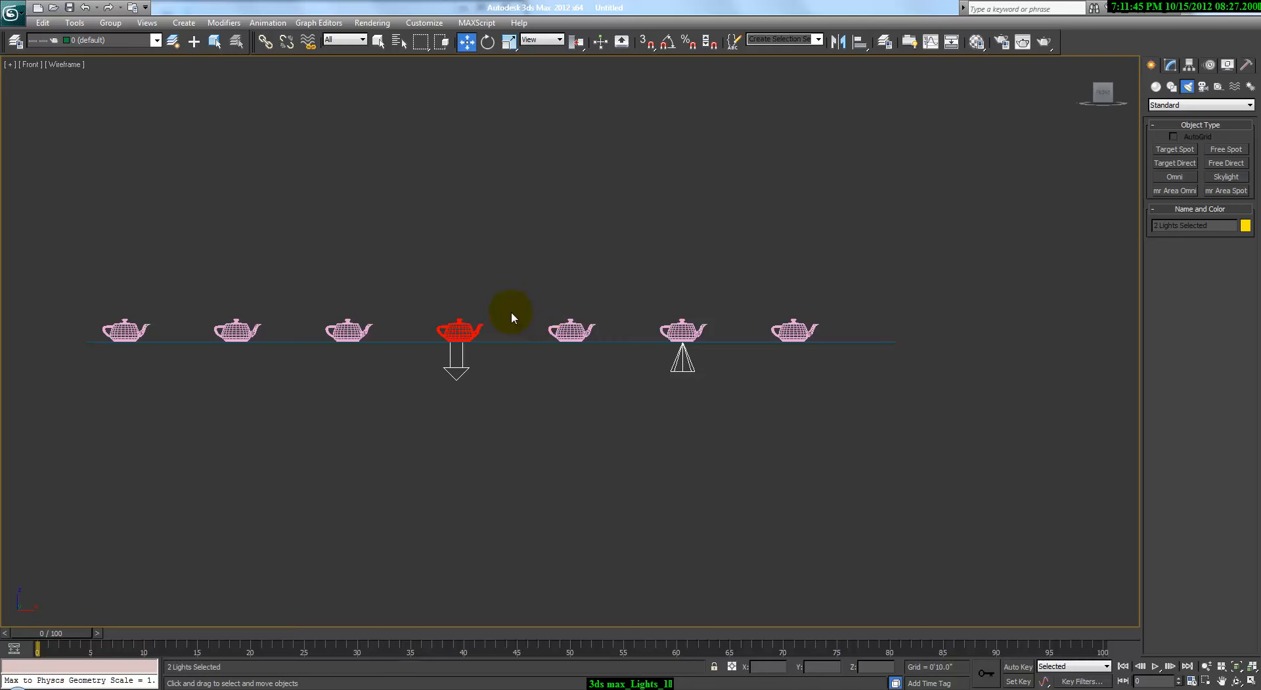
pyautogui.moveTo(531, 317); pyautogui.dragTo(619, 338, button='middle')
pyautogui.press('z')
pyautogui.moveTo(533, 252); pyautogui.dragTo(615, 413, button='middle')
pyautogui.scroll(-3, 591, 415)
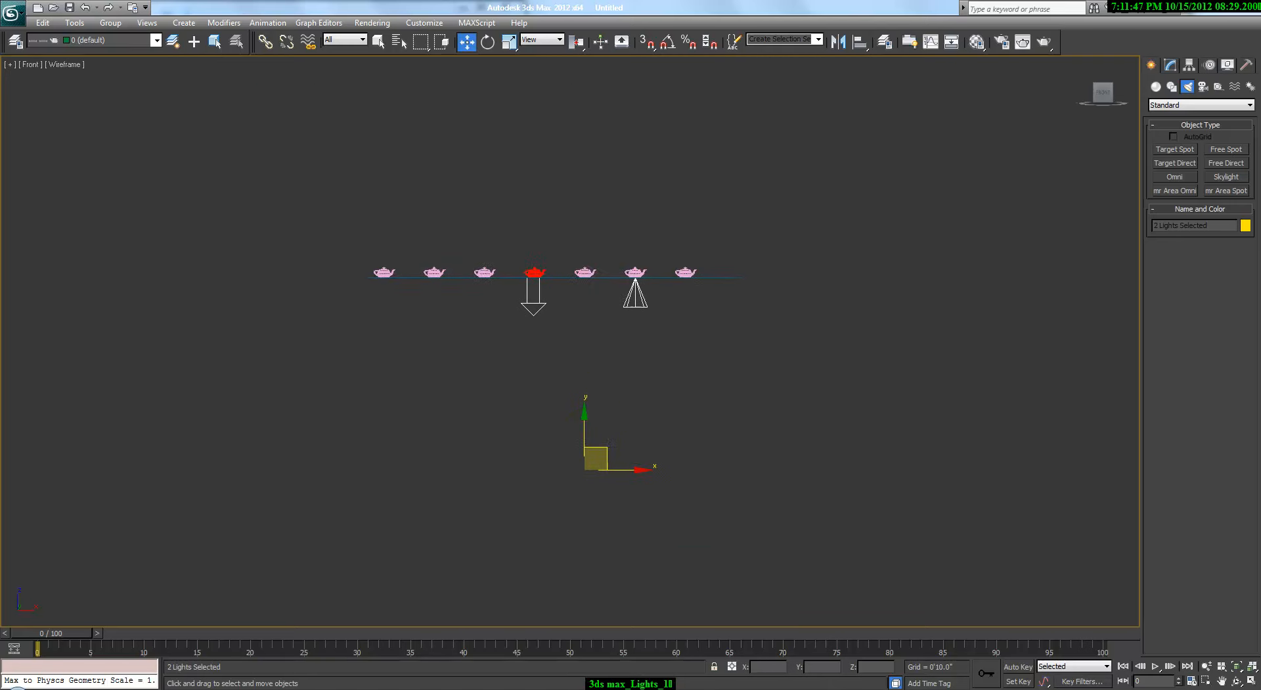
pyautogui.moveTo(582, 412); pyautogui.dragTo(582, 307)
# Select the Free Spot light and open its intensity, color and attenuation parameters
pyautogui.click(636, 216)
pyautogui.click(637, 222)
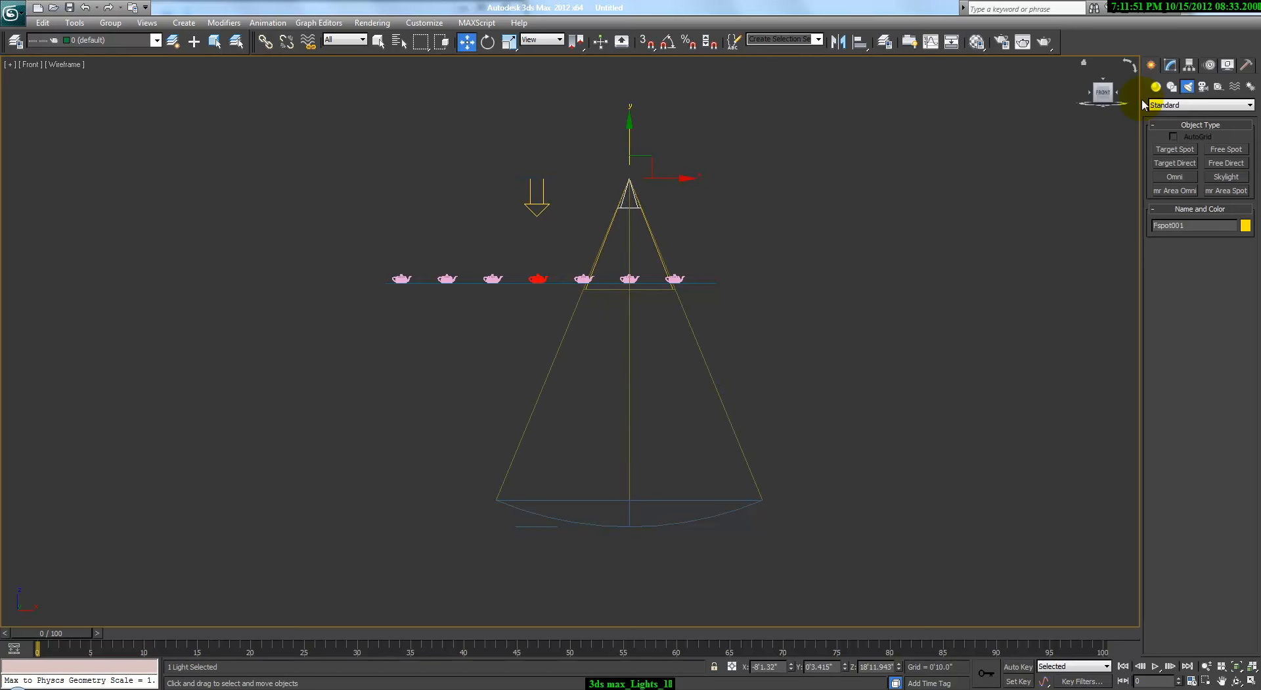
pyautogui.click(1172, 66)
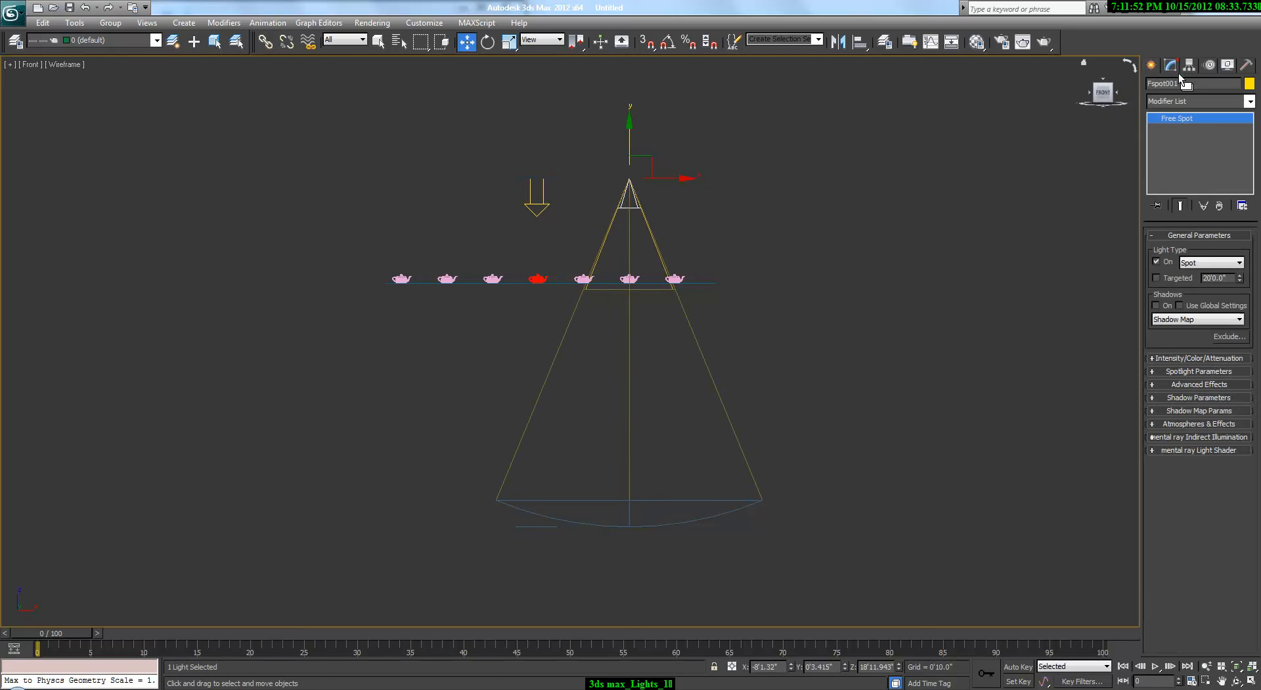
pyautogui.click(1182, 358)
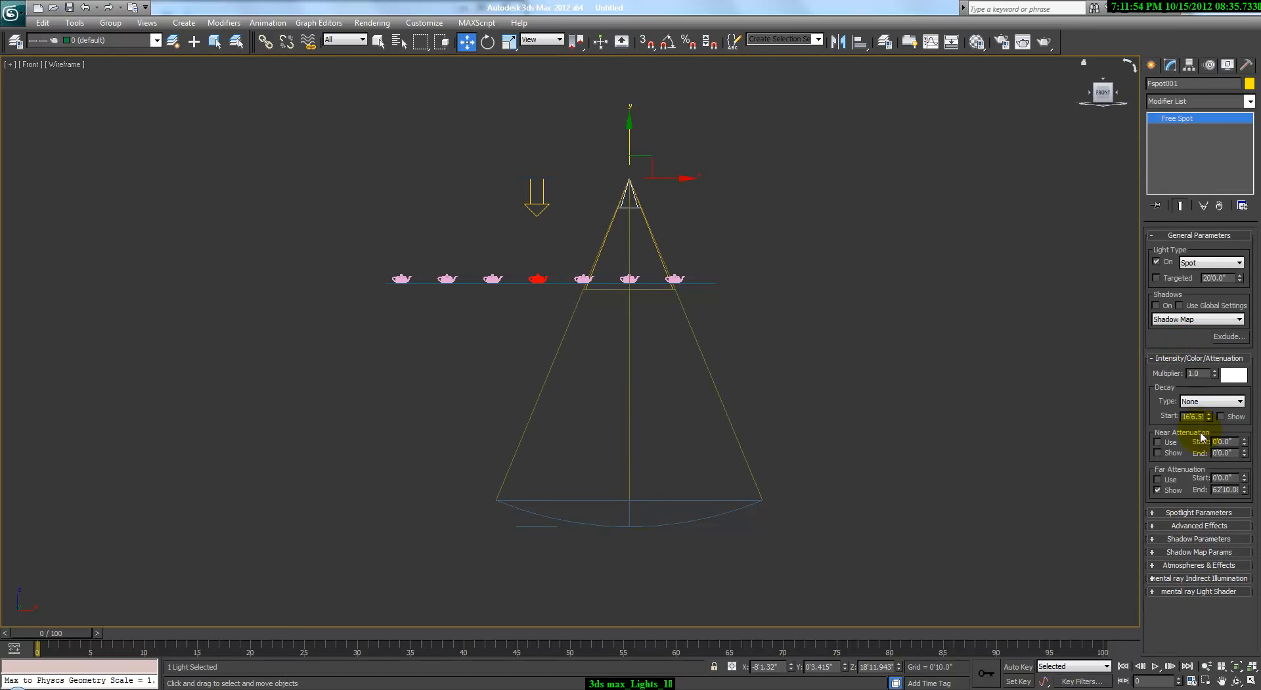
# Switch off the far attenuation settings on both the Free Spot and Free Direct lights
pyautogui.click(1164, 480)
pyautogui.click(549, 220)
pyautogui.click(1177, 483)
pyautogui.click(770, 421)
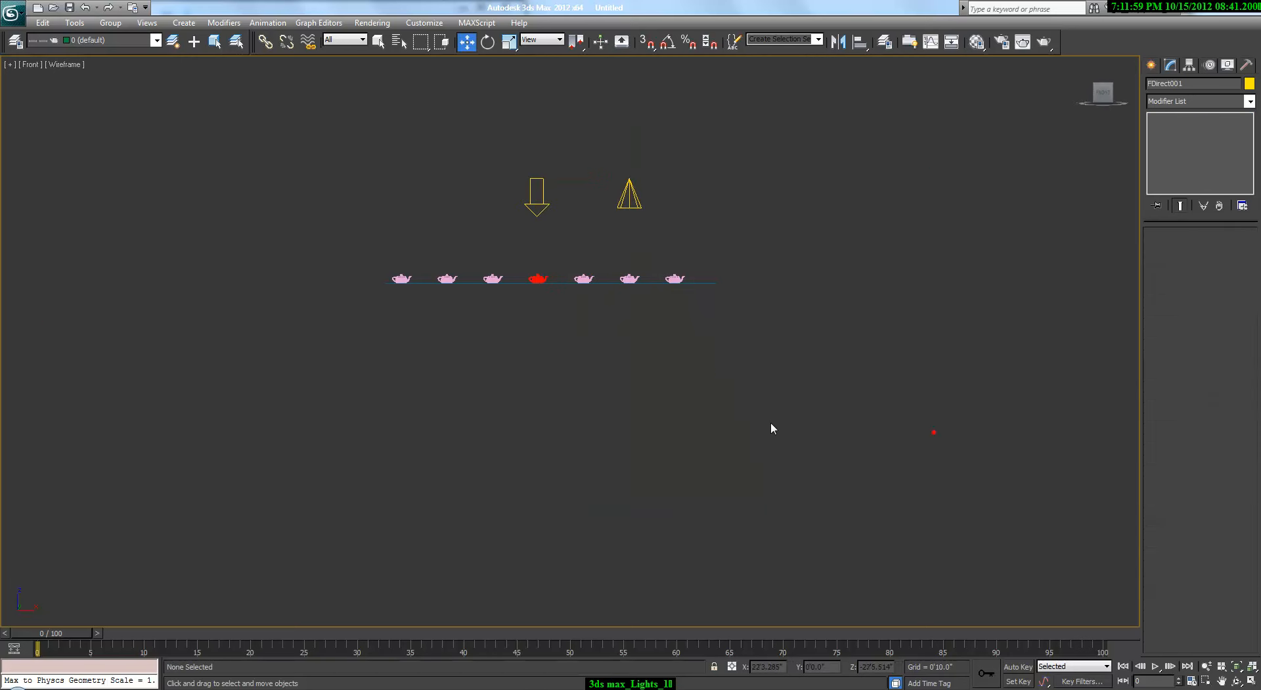
# Render the teapot row in the maximized Perspective view with both free lights on
pyautogui.hotkey('alt', 'w')
pyautogui.rightClick(802, 478)
pyautogui.hotkey('alt', 'w')
pyautogui.press('z')
pyautogui.keyDown('alt'); pyautogui.moveTo(736, 446); pyautogui.dragTo(687, 425, button='middle'); pyautogui.keyUp('alt')
pyautogui.hotkey('shift', 'q')
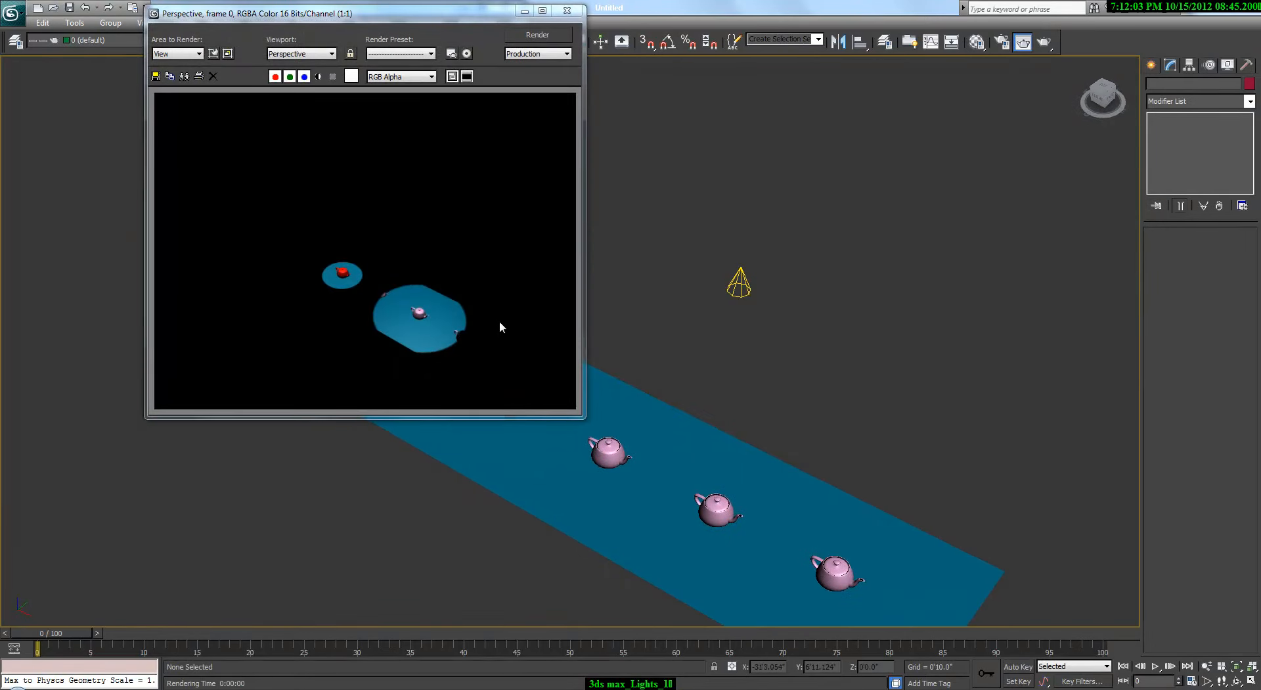
# Expand the light cone parameters and compare the hotspot and falloff settings of the Free Direct and Free Spot lights
pyautogui.click(738, 286)
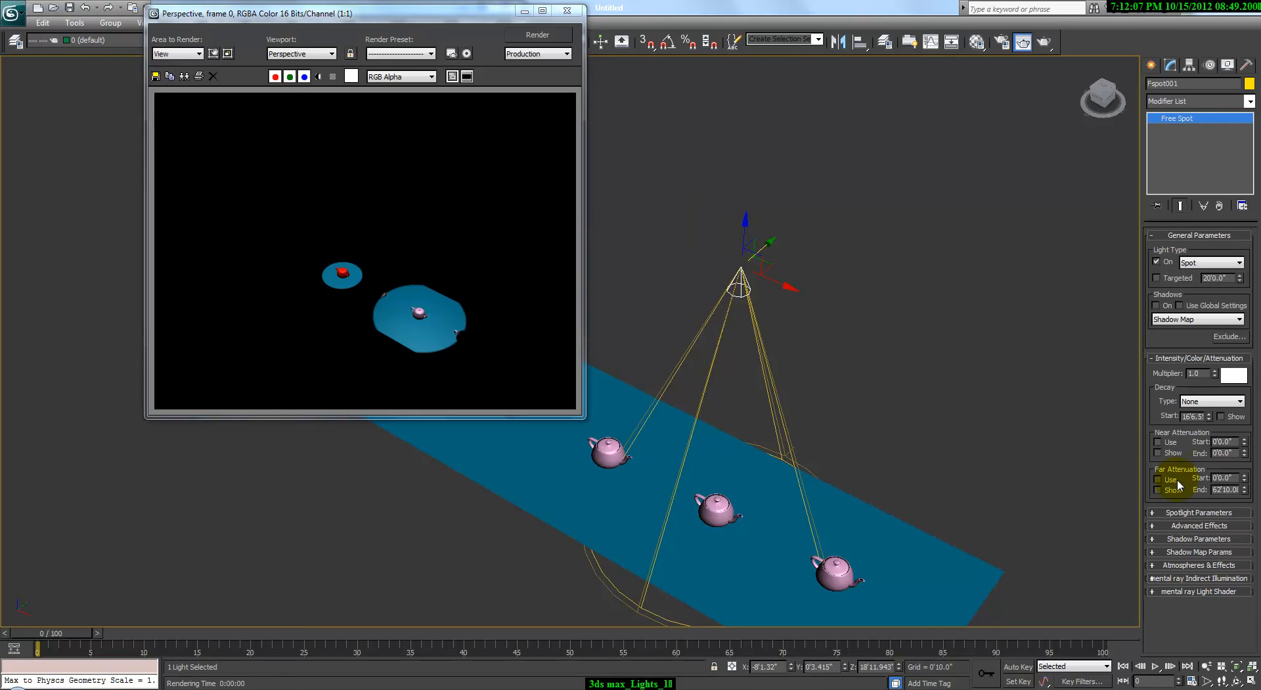
pyautogui.moveTo(701, 143); pyautogui.dragTo(799, 301, button='middle')
pyautogui.scroll(-3, 716, 271)
pyautogui.click(637, 288)
pyautogui.click(1179, 513)
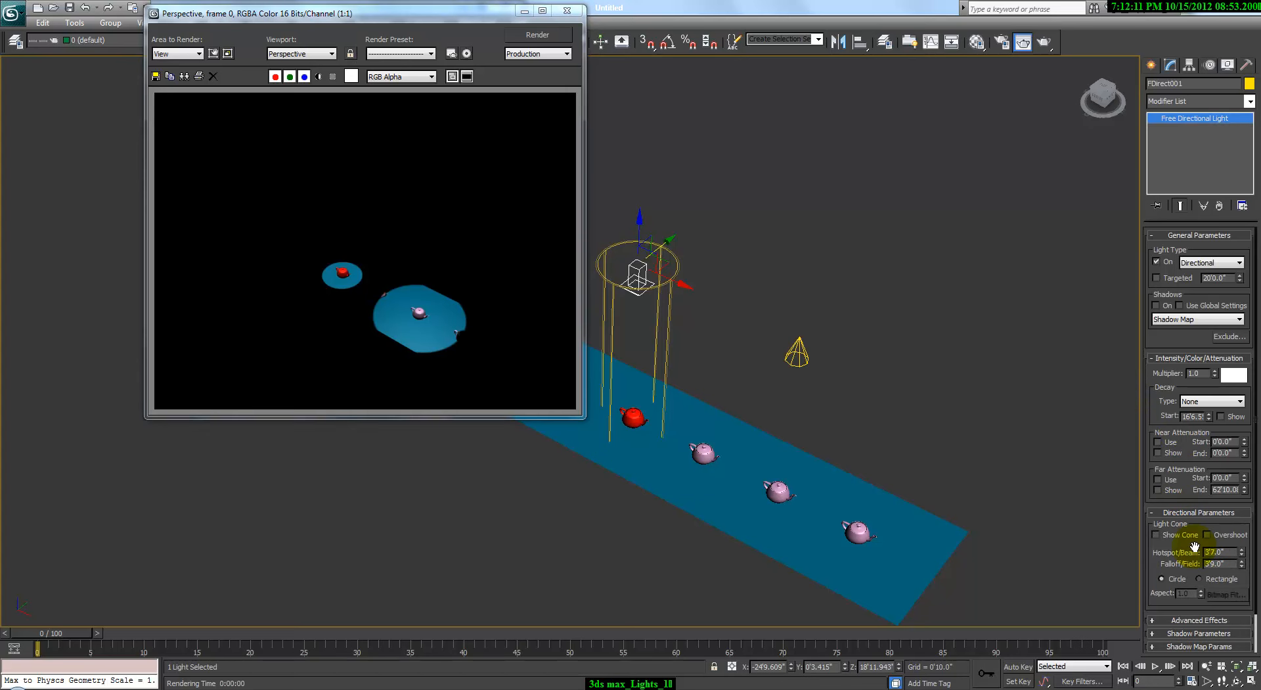
pyautogui.click(796, 354)
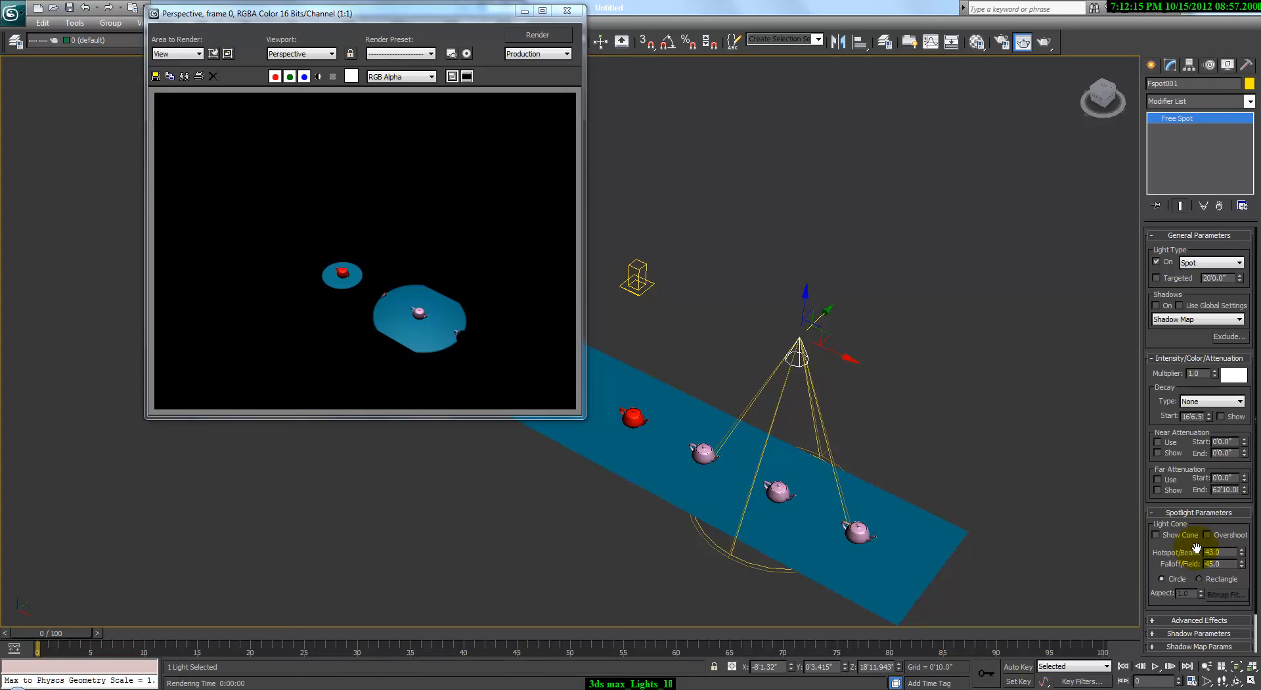
# Enable Overshoot for the Free Direct light above the red teapot and render the Perspective view
pyautogui.click(638, 279)
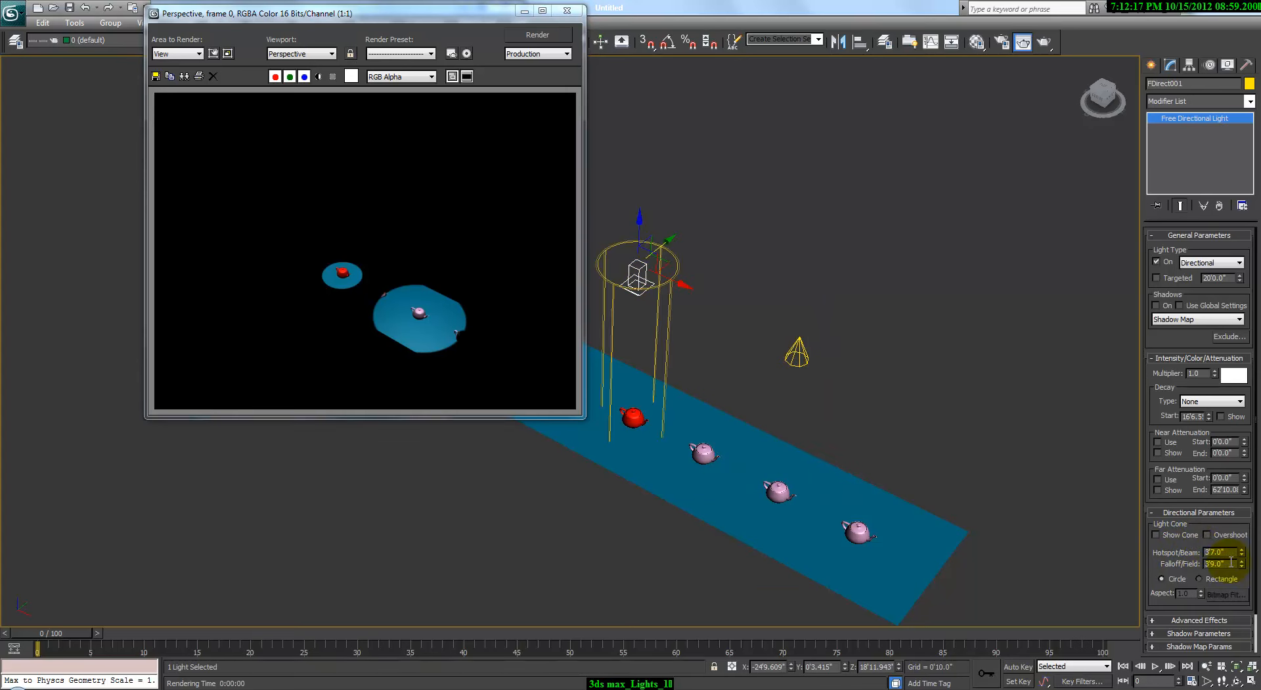
pyautogui.click(1225, 534)
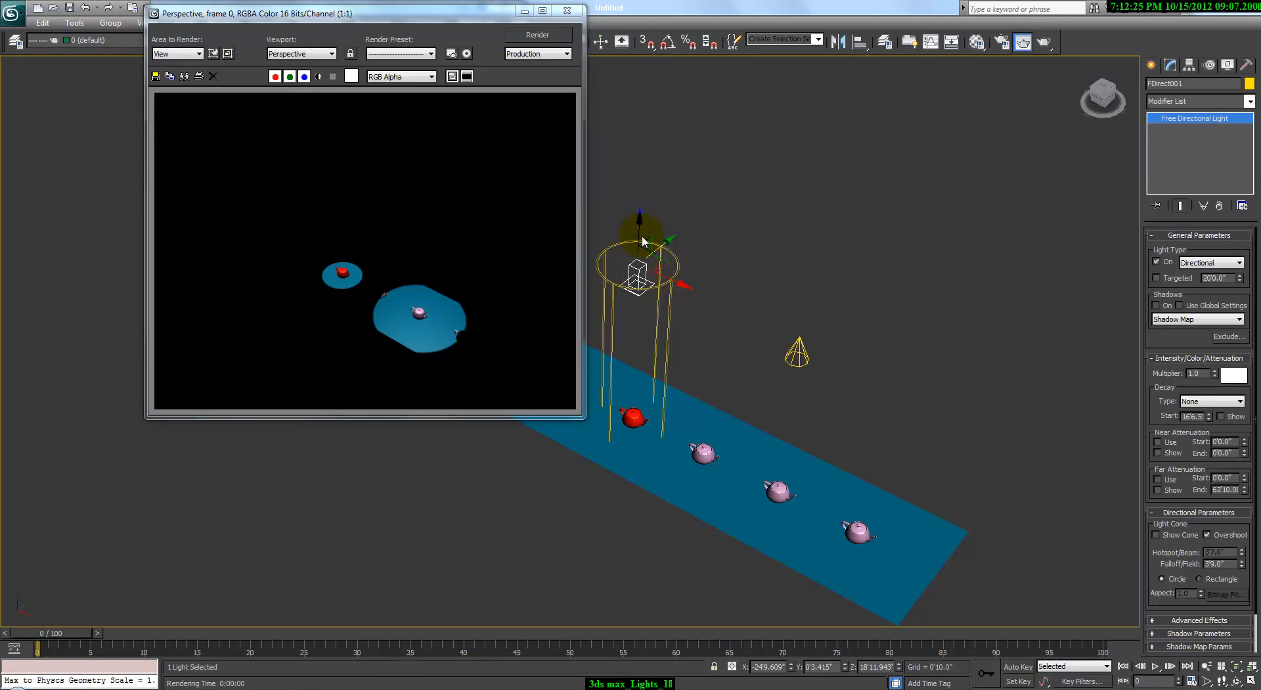
pyautogui.hotkey('shift', 'q')
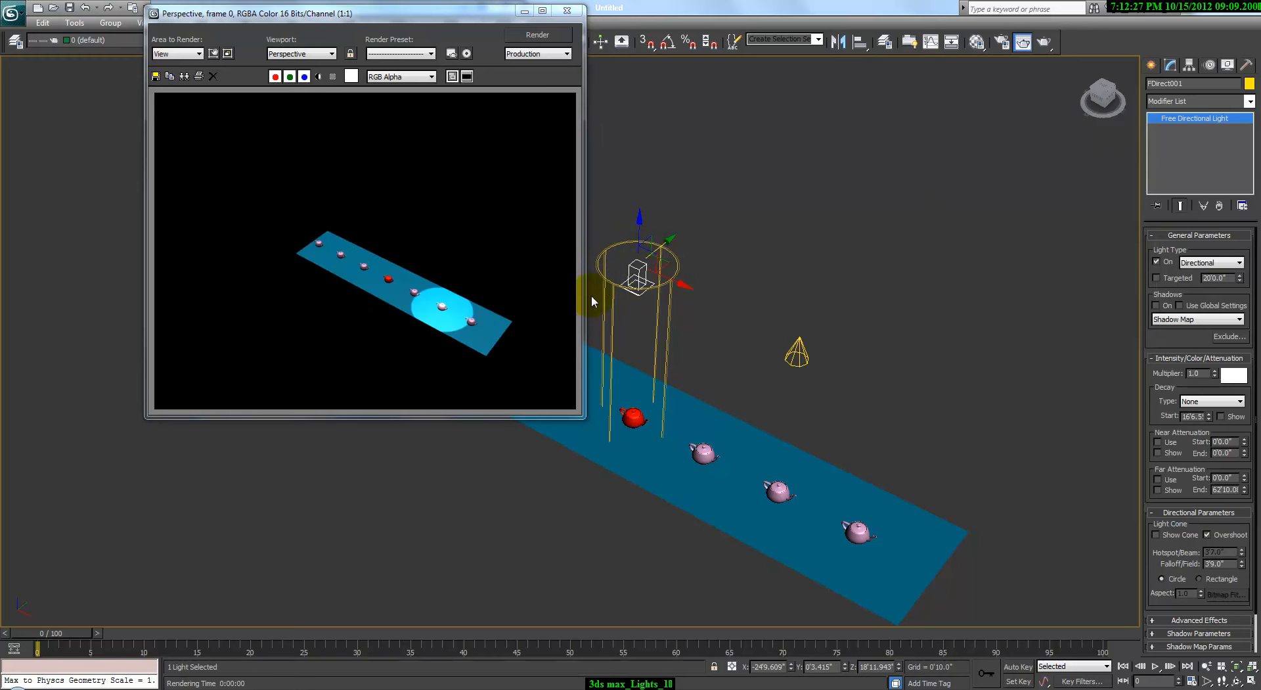
# Turn off the Free Spot light and render the teapots with only the Free Direct light
pyautogui.click(795, 353)
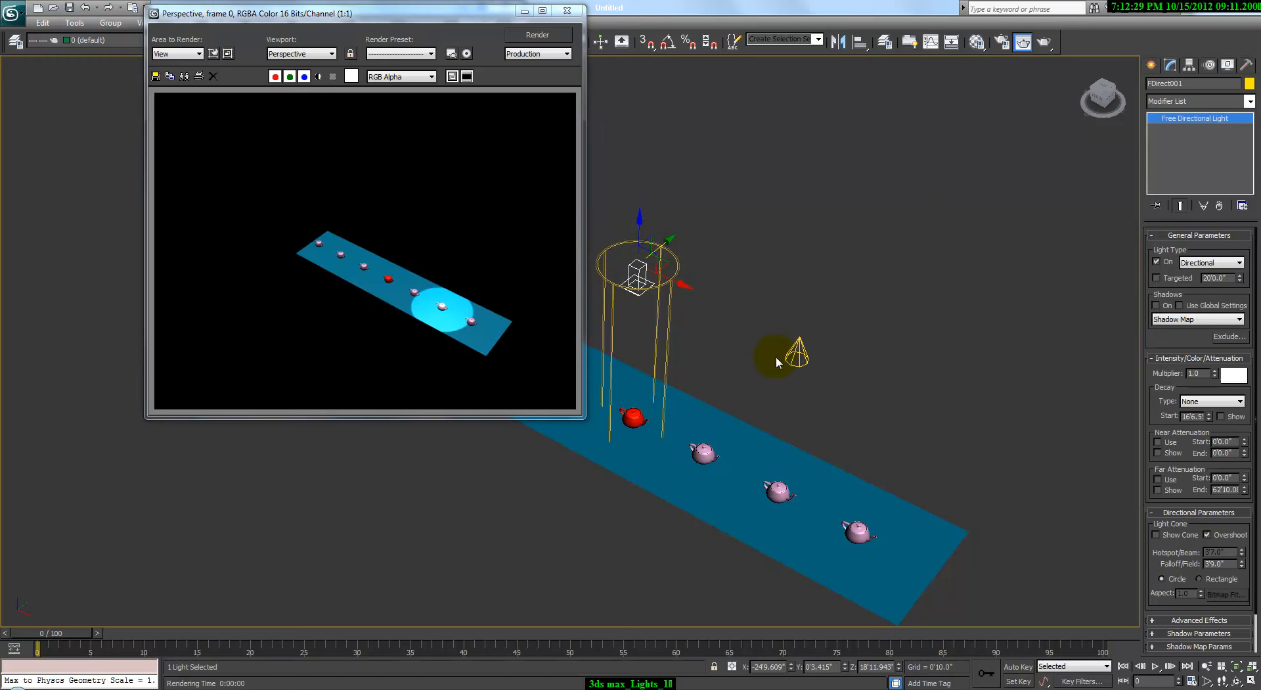
pyautogui.rightClick(792, 353)
pyautogui.click(766, 336)
pyautogui.hotkey('shift', 'q')
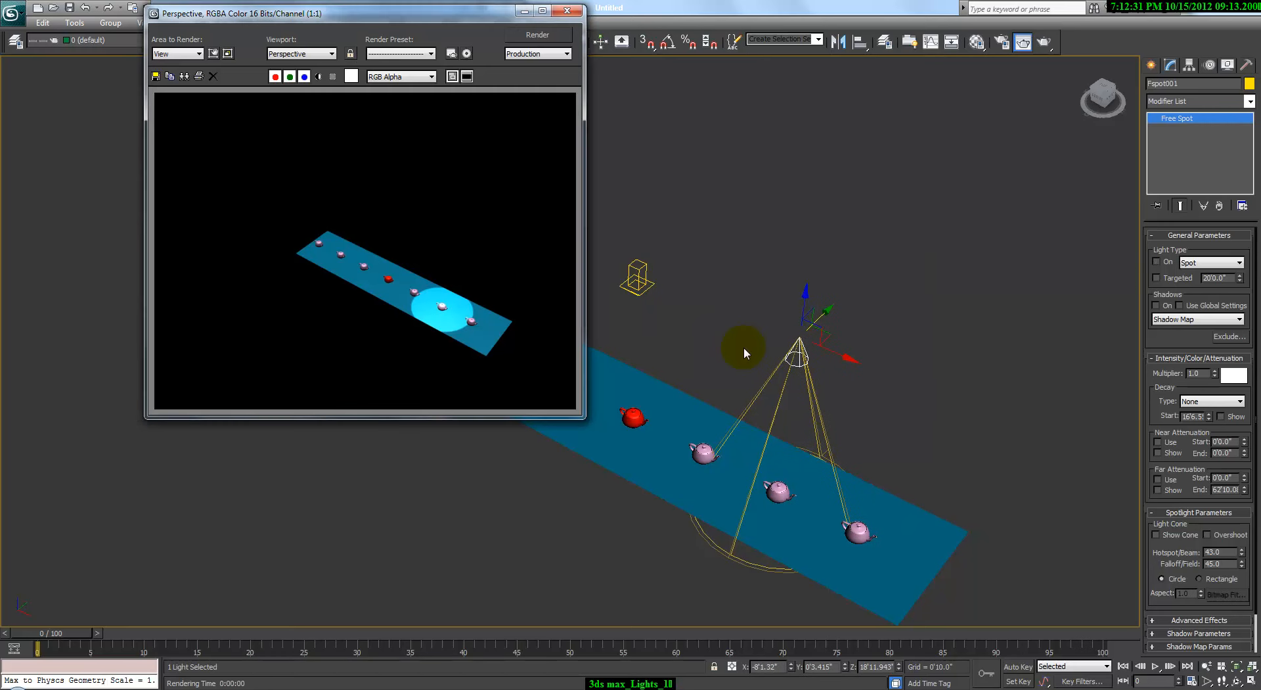
# Turn on shadows for the Free Direct light, keeping Overshoot enabled, and render a close-up of the teapots
pyautogui.click(637, 278)
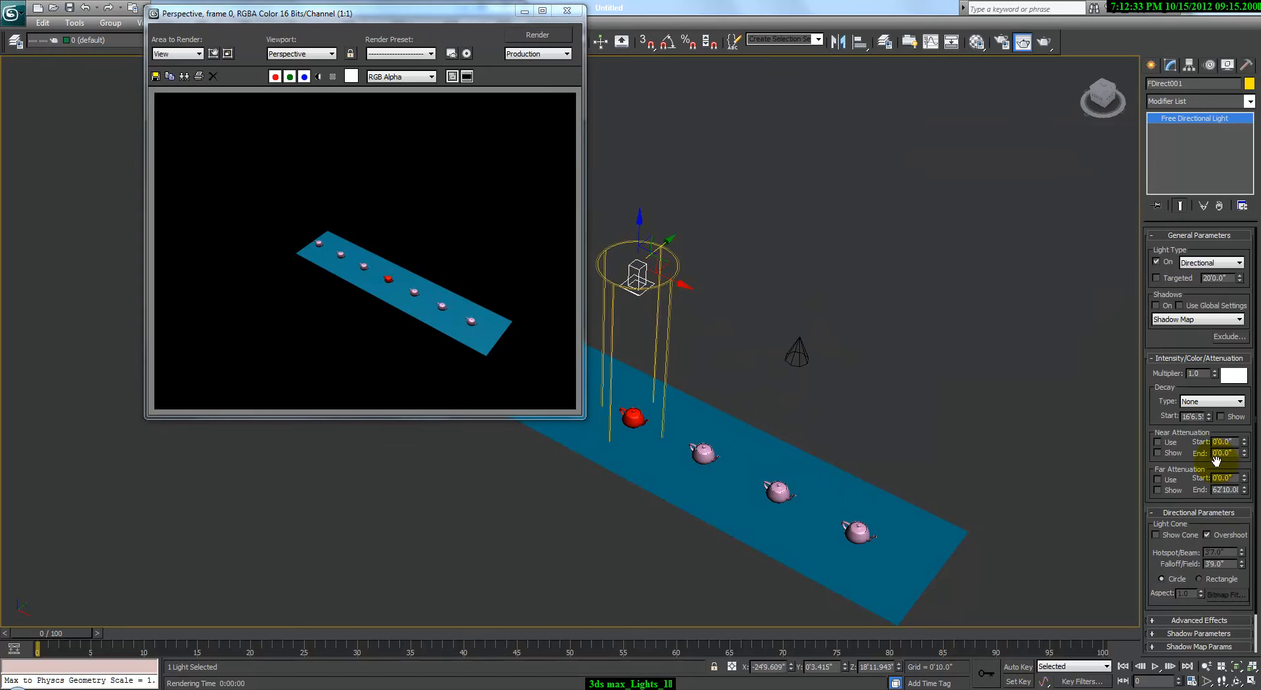
pyautogui.click(1217, 534)
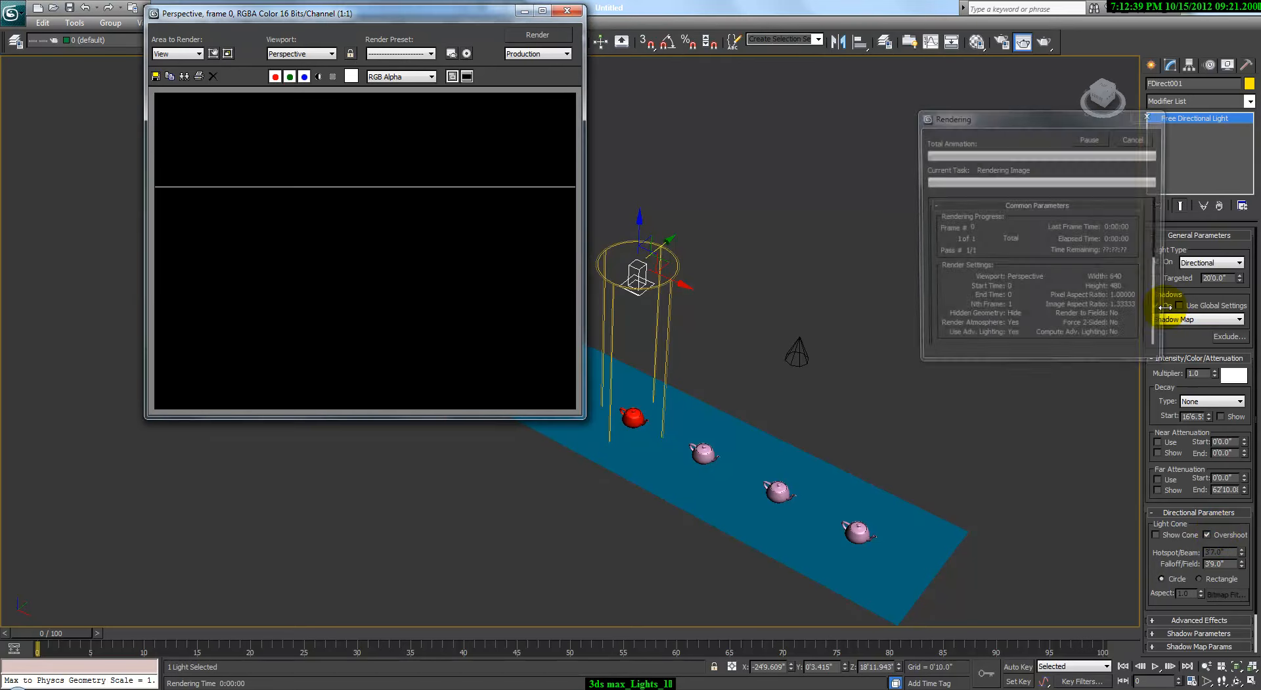
pyautogui.scroll(6, 829, 439)
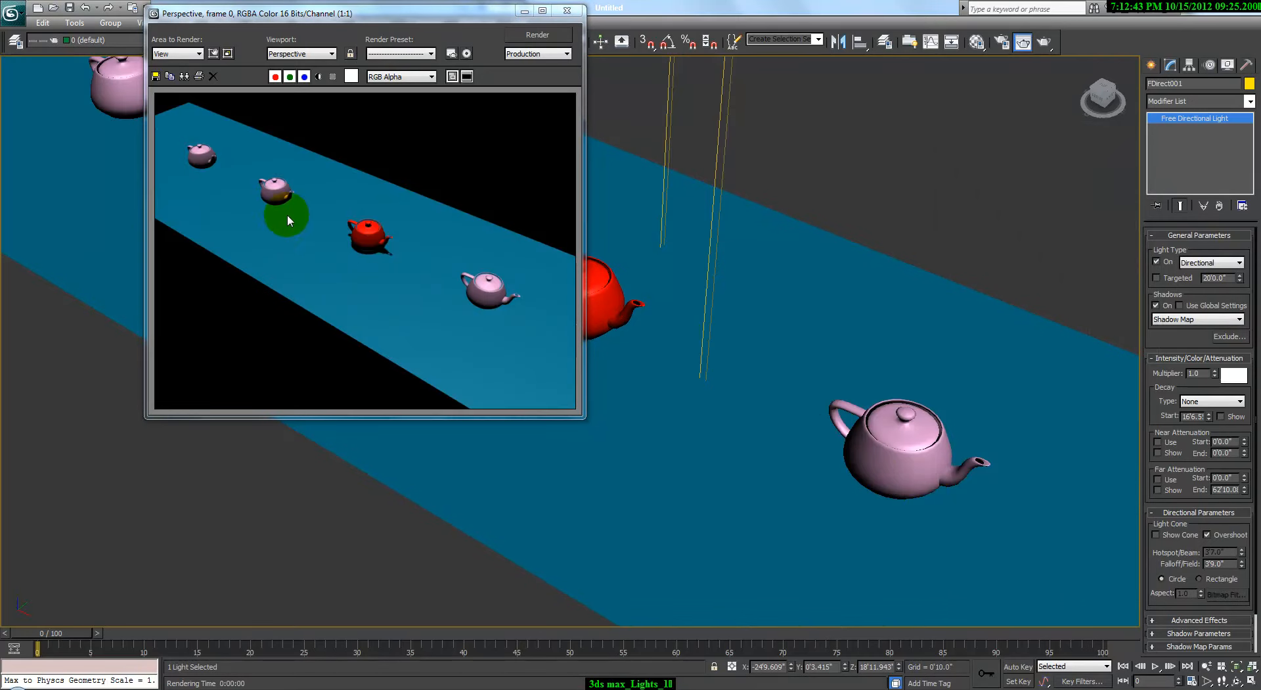
pyautogui.scroll(-6, 864, 355)
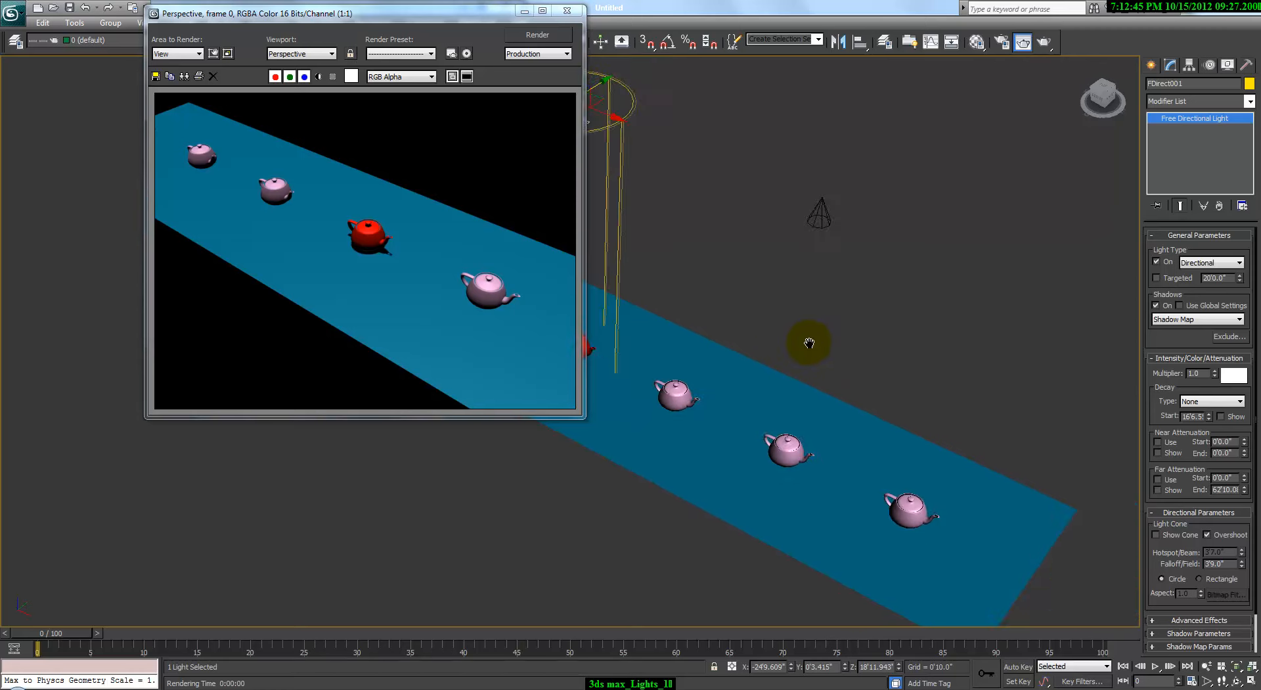
# Turn off the Free Direct light, turn on the Free Spot light with shadows and Overshoot, and render the teapot row
pyautogui.rightClick(610, 193)
pyautogui.click(516, 179)
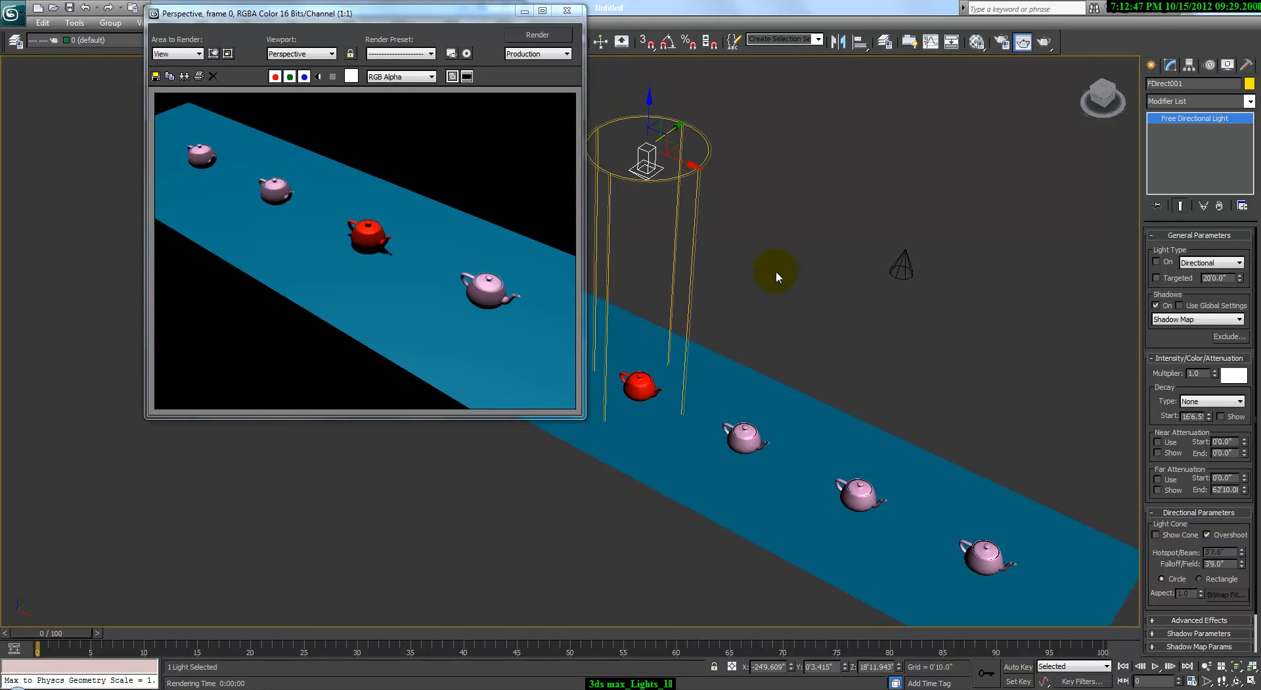
pyautogui.rightClick(899, 265)
pyautogui.click(1039, 285)
pyautogui.click(1164, 306)
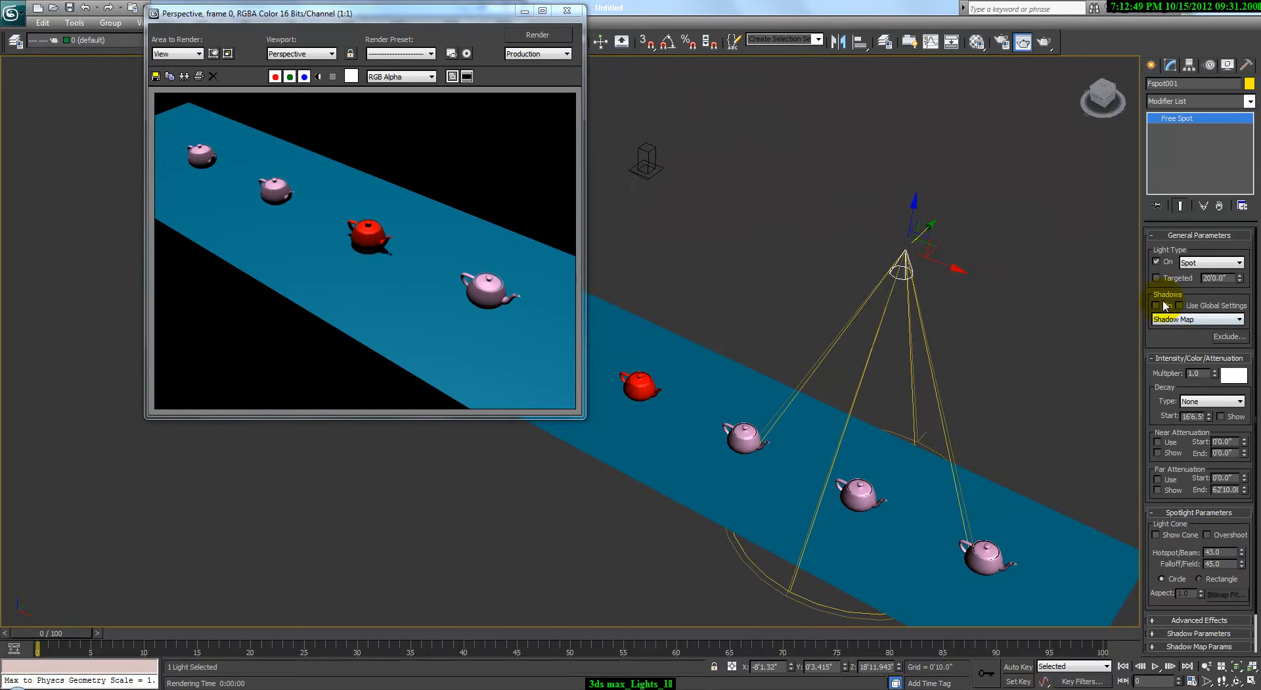
pyautogui.click(1207, 534)
pyautogui.hotkey('shift', 'q')
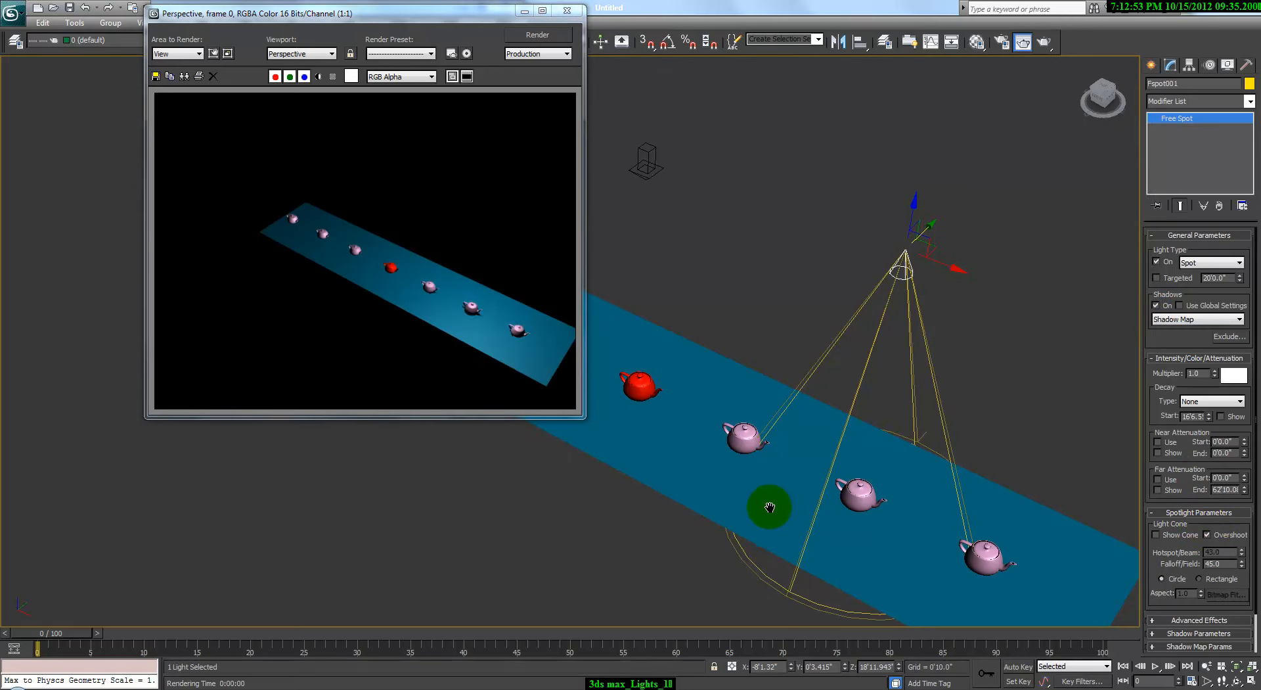
# Render close-ups along the teapot row to examine the shadows cast by the Free Spot light
pyautogui.scroll(10, 770, 507)
pyautogui.hotkey('shift', 'q')
pyautogui.keyDown('alt'); pyautogui.moveTo(817, 505); pyautogui.dragTo(1089, 508, button='middle'); pyautogui.keyUp('alt')
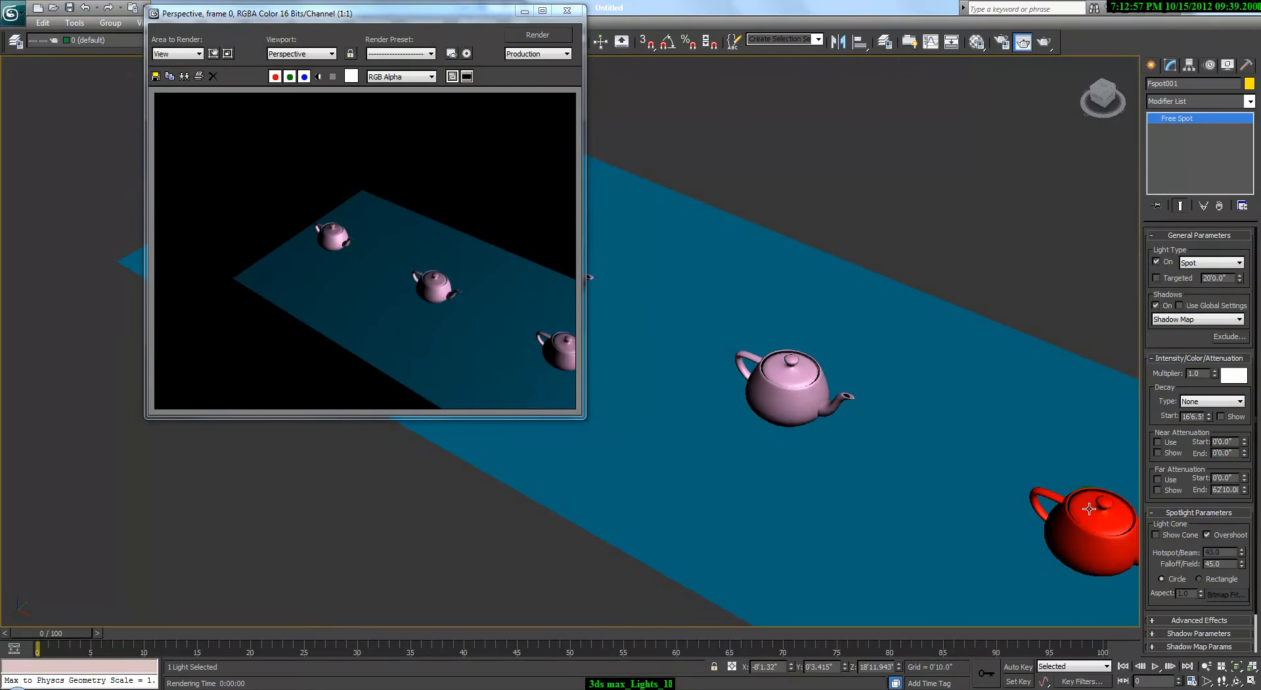
pyautogui.keyDown('alt'); pyautogui.moveTo(996, 394); pyautogui.dragTo(840, 423, button='middle'); pyautogui.keyUp('alt')
pyautogui.hotkey('shift', 'q')
pyautogui.moveTo(668, 406); pyautogui.dragTo(767, 440, button='middle')
pyautogui.moveTo(607, 320); pyautogui.dragTo(808, 437, button='middle')
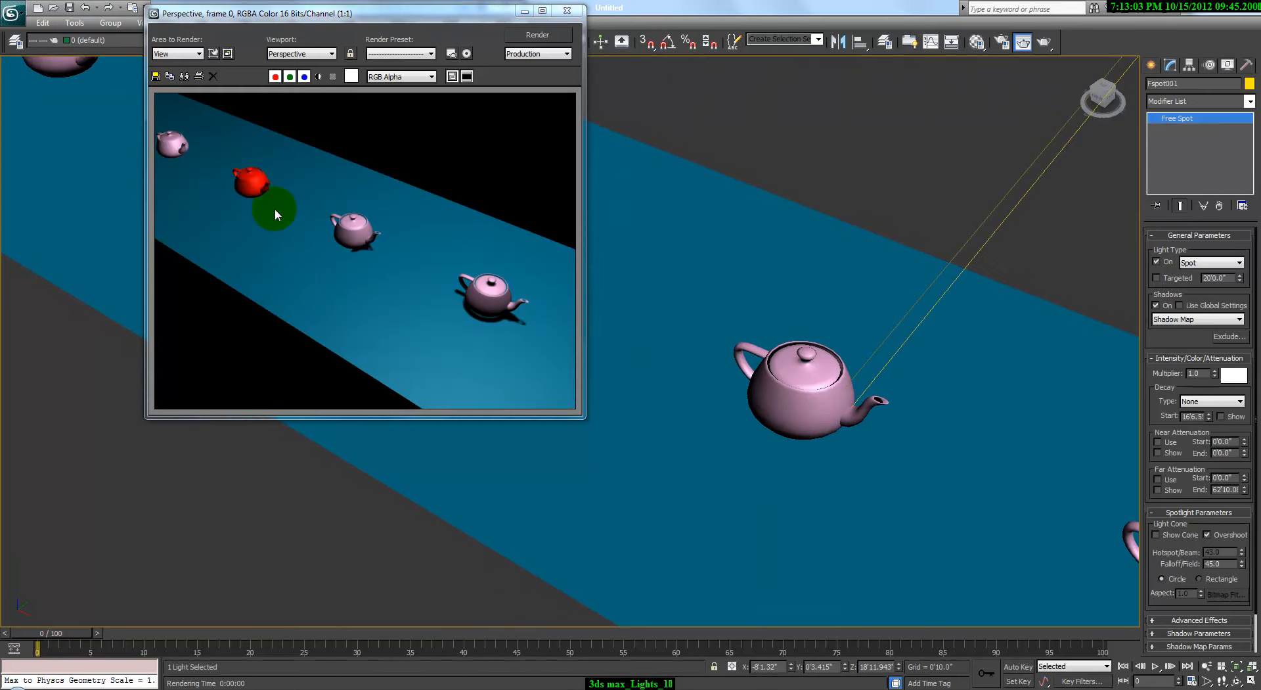
# Render the Free Spot light's shadows from a lower side angle, both close up and across the whole row
pyautogui.keyDown('alt'); pyautogui.moveTo(696, 392); pyautogui.dragTo(867, 456, button='middle'); pyautogui.keyUp('alt')
pyautogui.hotkey('shift', 'q')
pyautogui.moveTo(700, 481); pyautogui.dragTo(729, 453, button='middle')
pyautogui.scroll(-5, 732, 458)
pyautogui.moveTo(792, 378); pyautogui.dragTo(774, 448, button='middle')
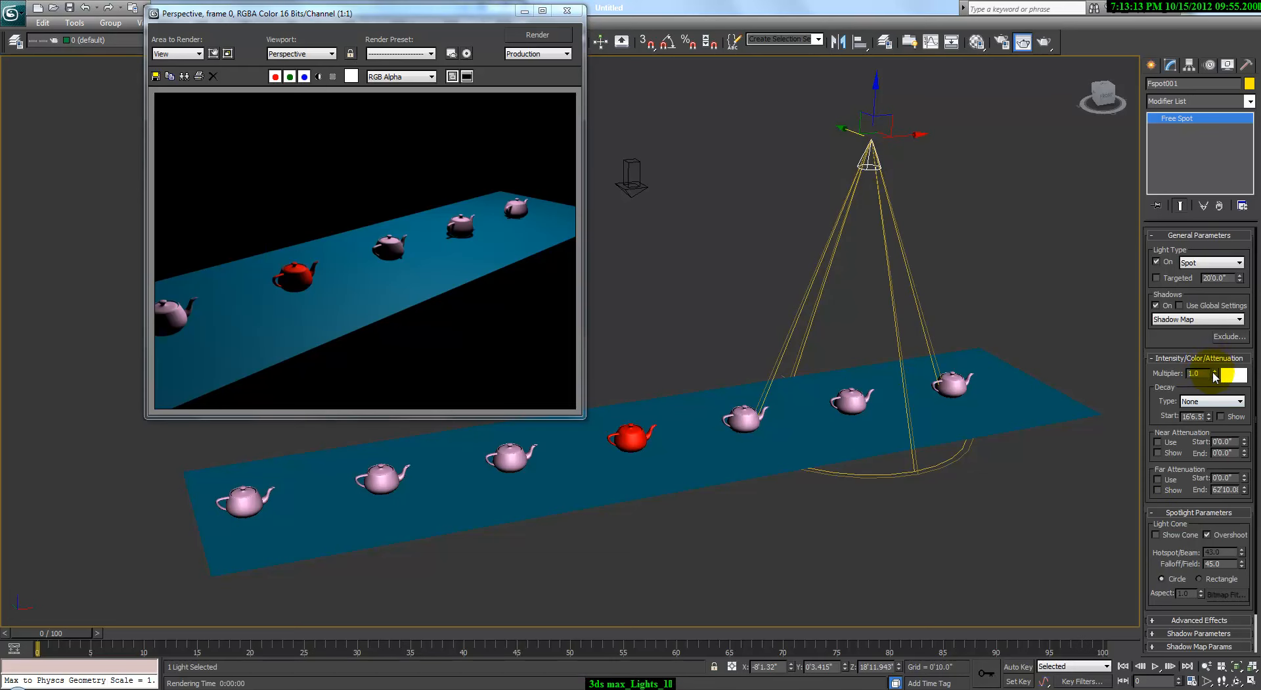
pyautogui.hotkey('shift', 'q')
# Move the Free Spot light along X above the red teapot in the Front view and render the Perspective view
pyautogui.moveTo(555, 431)
pyautogui.keyDown('alt'); pyautogui.mouseDown(button='middle')
pyautogui.moveTo(709, 459)
pyautogui.moveTo(712, 414)
pyautogui.moveTo(862, 248)
pyautogui.mouseUp(button='middle'); pyautogui.keyUp('alt')
pyautogui.keyDown('alt'); pyautogui.moveTo(909, 203); pyautogui.dragTo(873, 408, button='middle'); pyautogui.keyUp('alt')
pyautogui.hotkey('alt', 'w')
pyautogui.click(886, 149)
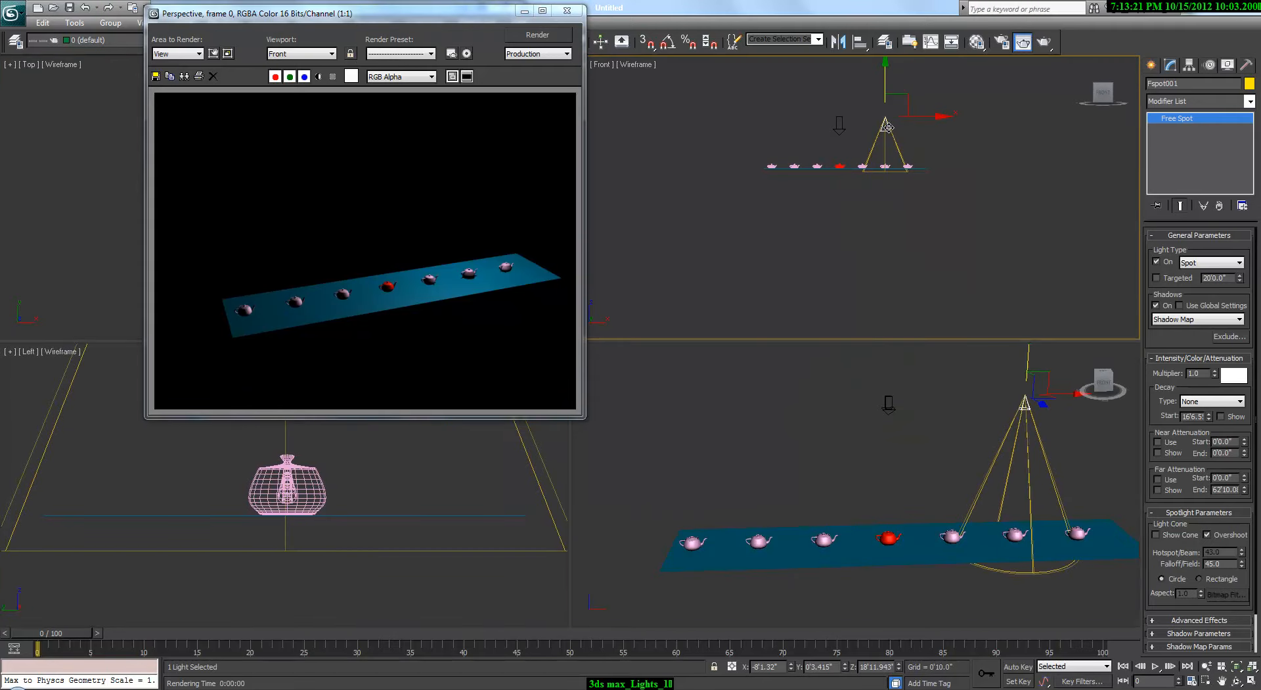
pyautogui.moveTo(922, 117); pyautogui.dragTo(880, 119)
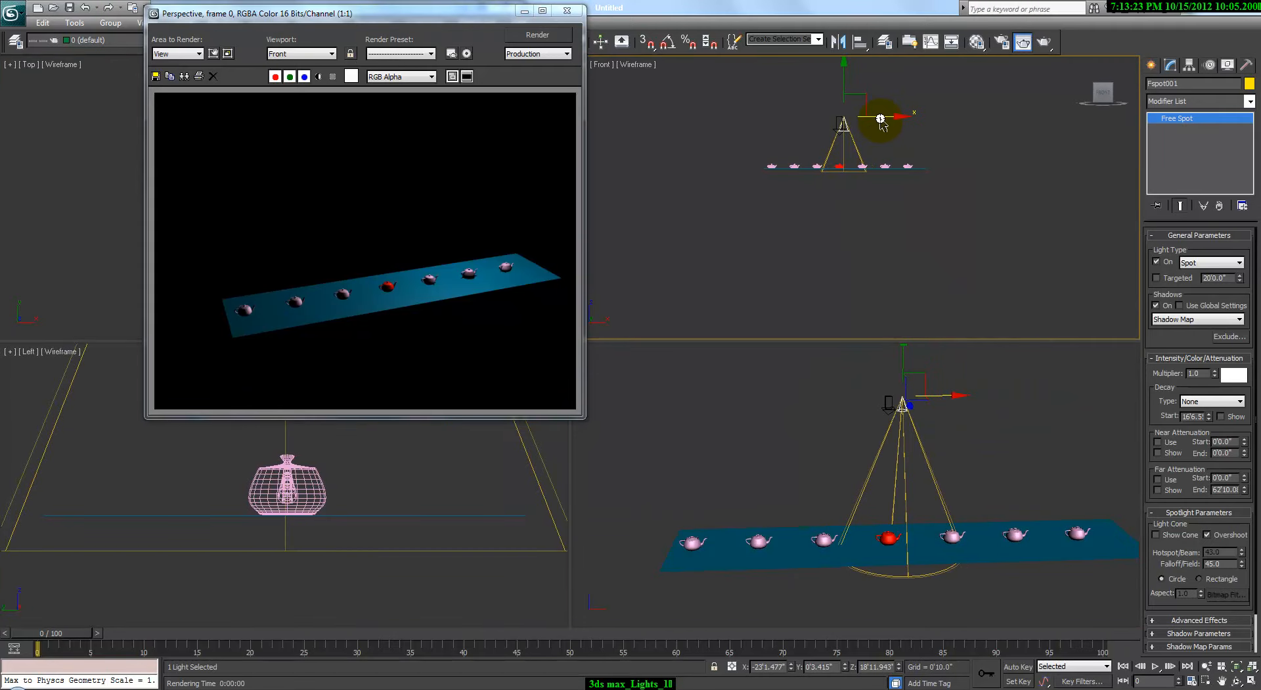
pyautogui.hotkey('shift', 'q')
pyautogui.rightClick(803, 547)
pyautogui.hotkey('shift', 'q')
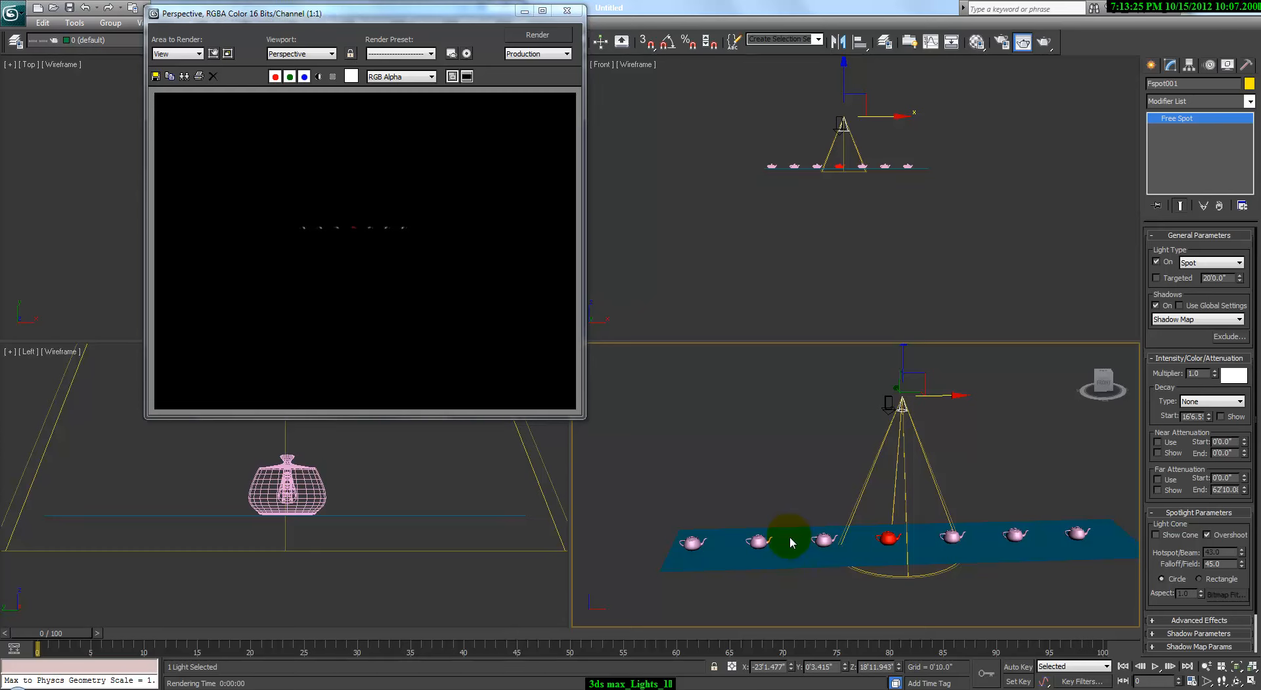
# Render the teapots from several angles to check how their shadows spread out from the centred Free Spot light
pyautogui.keyDown('alt'); pyautogui.moveTo(792, 510); pyautogui.dragTo(716, 534, button='middle'); pyautogui.keyUp('alt')
pyautogui.hotkey('shift', 'q')
pyautogui.scroll(5, 880, 529)
pyautogui.keyDown('alt'); pyautogui.moveTo(886, 535); pyautogui.dragTo(690, 438, button='middle'); pyautogui.keyUp('alt')
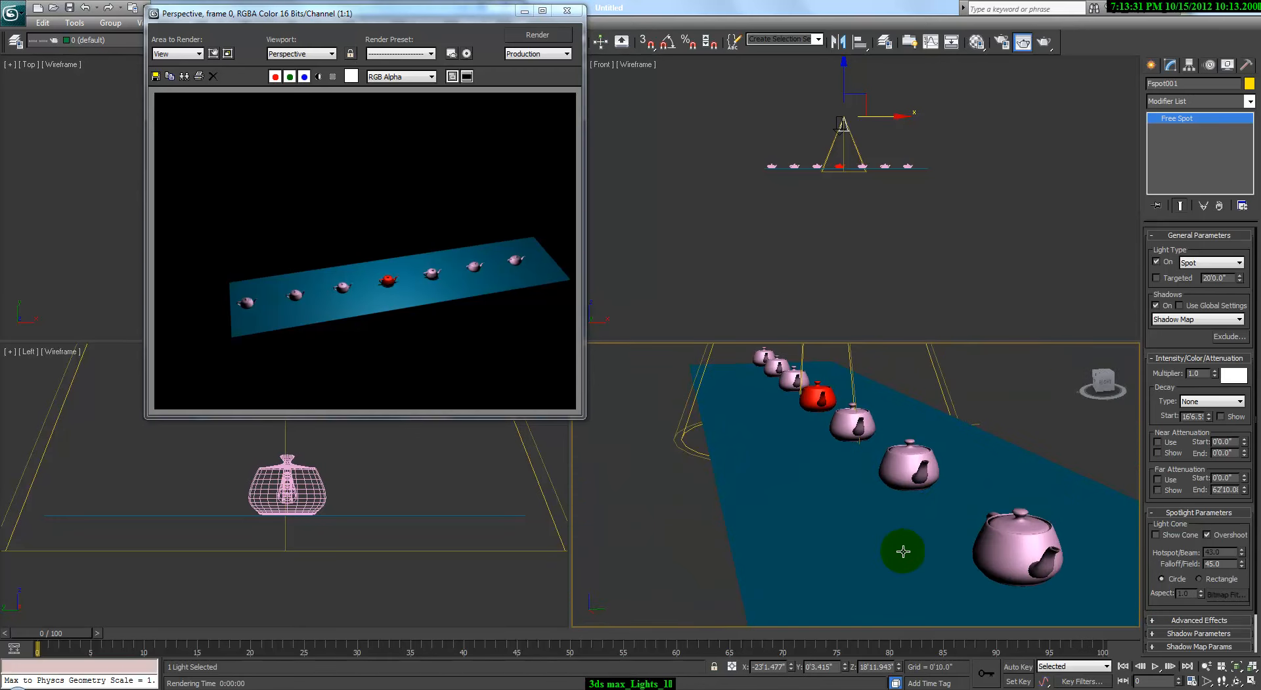
pyautogui.hotkey('shift', 'q')
pyautogui.keyDown('alt'); pyautogui.moveTo(779, 467); pyautogui.dragTo(884, 498, button='middle'); pyautogui.keyUp('alt')
pyautogui.hotkey('shift', 'q')
# Move the Free Spot light along X toward the right end of the teapot row and maximize the Perspective view
pyautogui.keyDown('alt'); pyautogui.moveTo(850, 498); pyautogui.dragTo(904, 310, button='middle'); pyautogui.keyUp('alt')
pyautogui.moveTo(880, 136); pyautogui.dragTo(959, 135)
pyautogui.hotkey('alt', 'w')
pyautogui.hotkey('alt', 'w')
pyautogui.hotkey('alt', 'w')
pyautogui.moveTo(881, 464)
pyautogui.mouseDown(button='middle')
pyautogui.moveTo(807, 421)
pyautogui.moveTo(893, 463)
pyautogui.mouseUp(button='middle')
# Select the Free Direct light, disable its Overshoot option and render the Perspective view
pyautogui.click(730, 242)
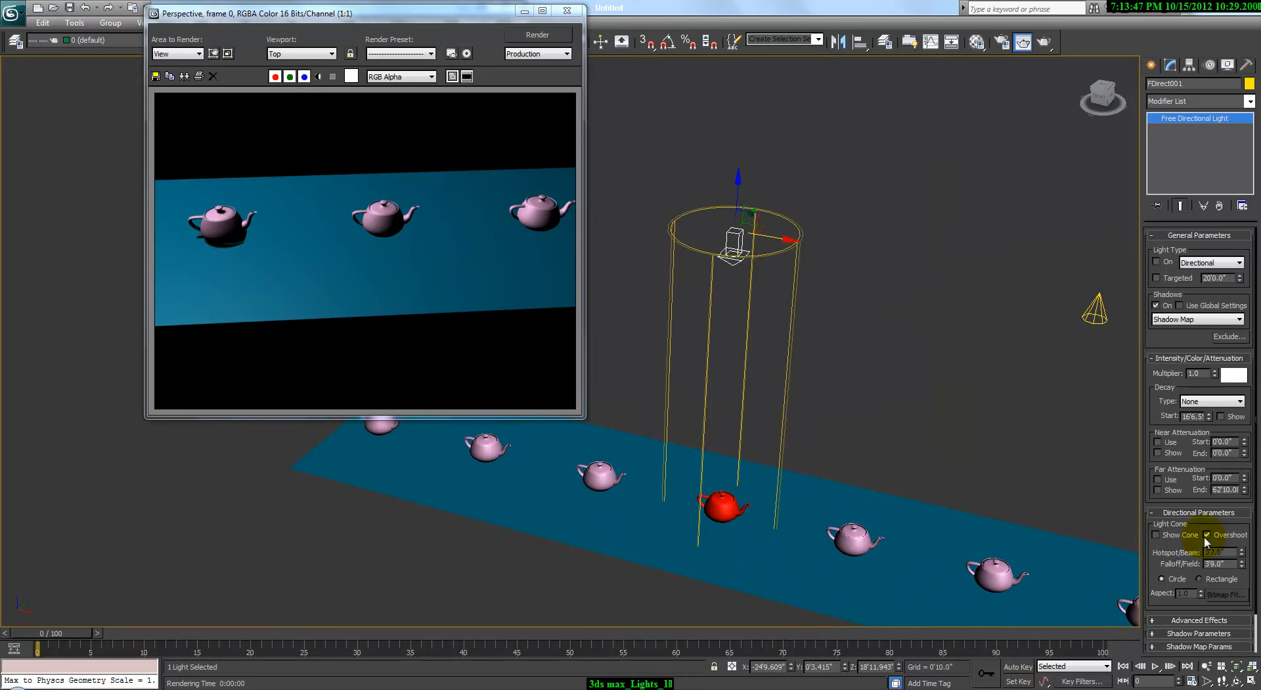
pyautogui.moveTo(948, 563); pyautogui.dragTo(931, 513, button='middle')
pyautogui.hotkey('shift', 'q')
pyautogui.scroll(3, 931, 512)
pyautogui.hotkey('shift', 'q')
# Widen the Free Direct light's cone to a 12'5.0" hotspot and a 17'6.0" falloff and render the view
pyautogui.moveTo(836, 506); pyautogui.dragTo(804, 482, button='middle')
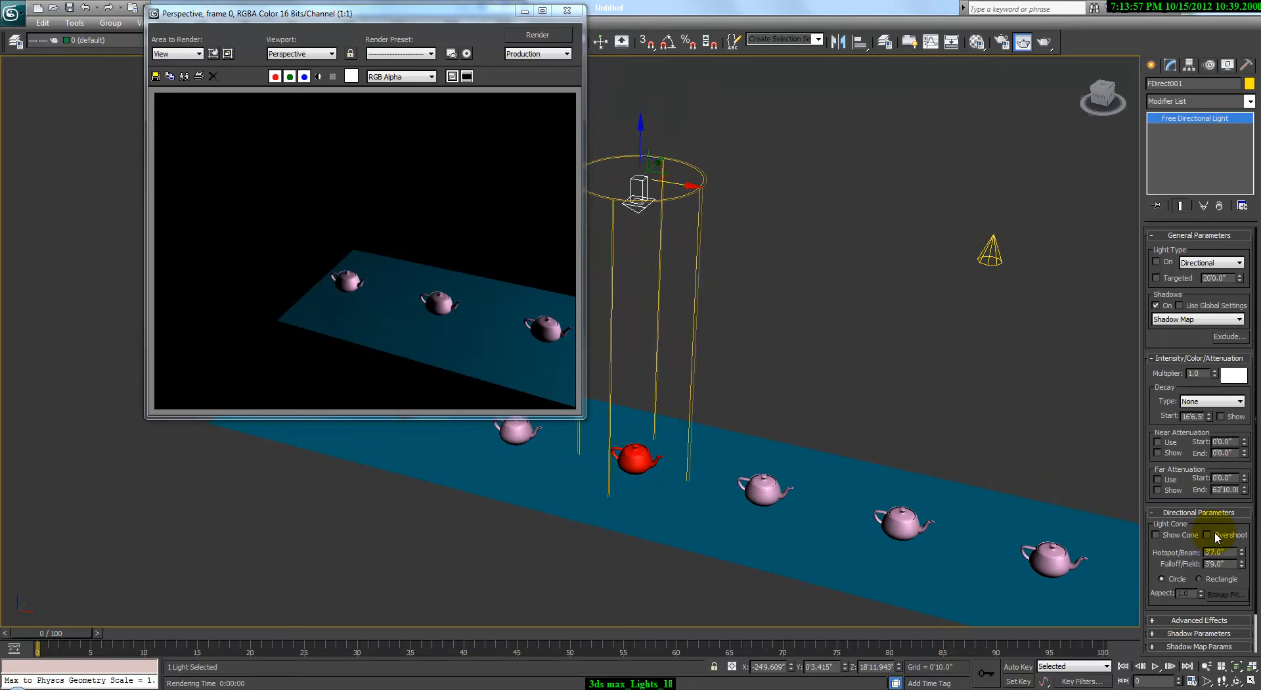
pyautogui.moveTo(1169, 553); pyautogui.dragTo(1238, 455)
pyautogui.hotkey('shift', 'q')
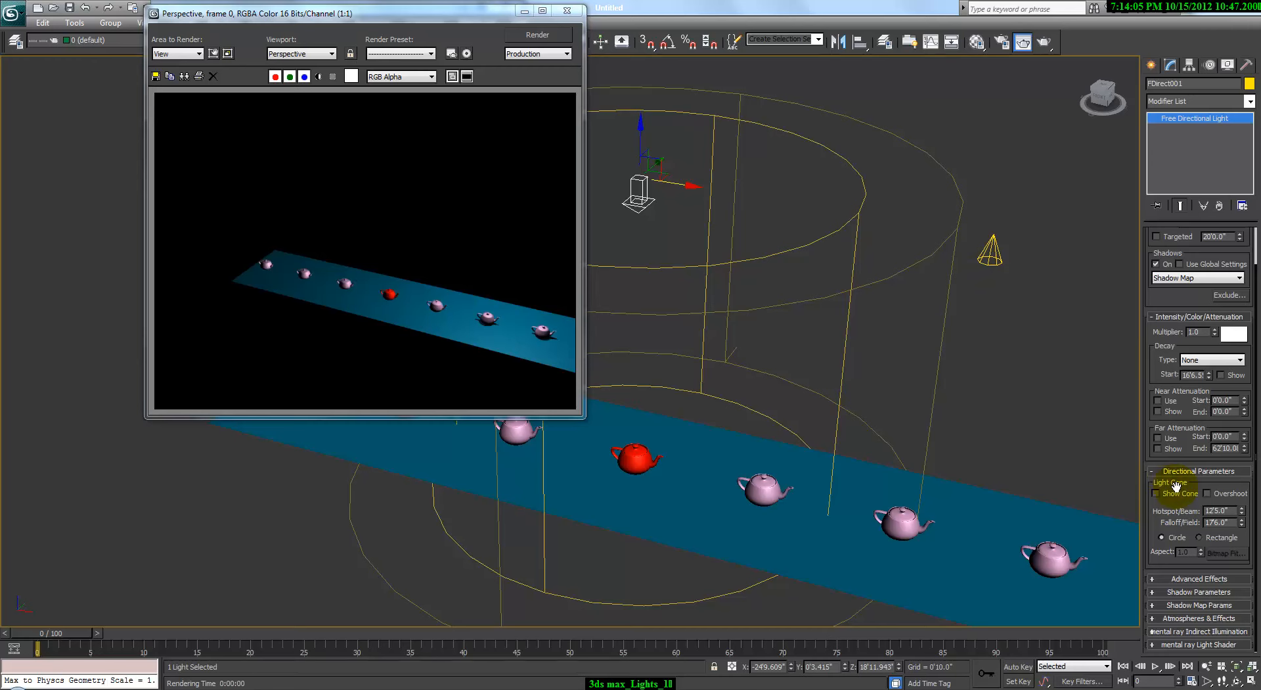
# Turn off the Free Spot light, turn on the Free Direct light with Overshoot enabled, and render the row
pyautogui.click(987, 252)
pyautogui.rightClick(985, 246)
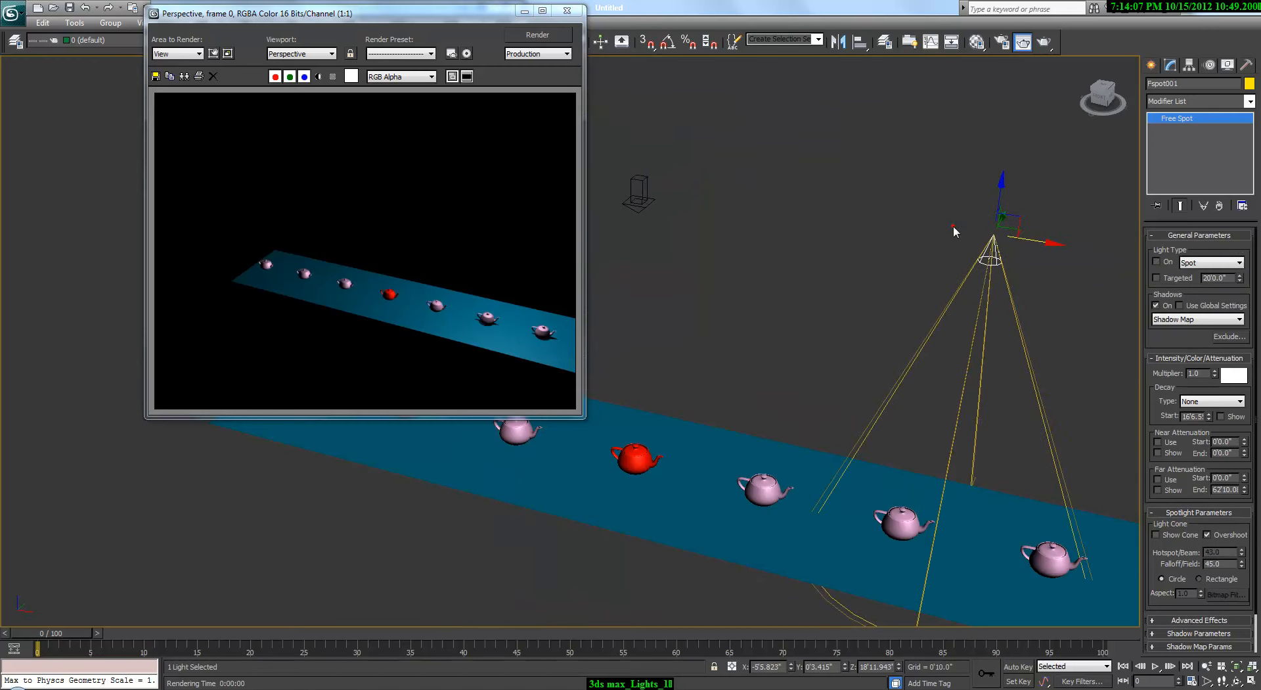
pyautogui.click(646, 195)
pyautogui.rightClick(627, 180)
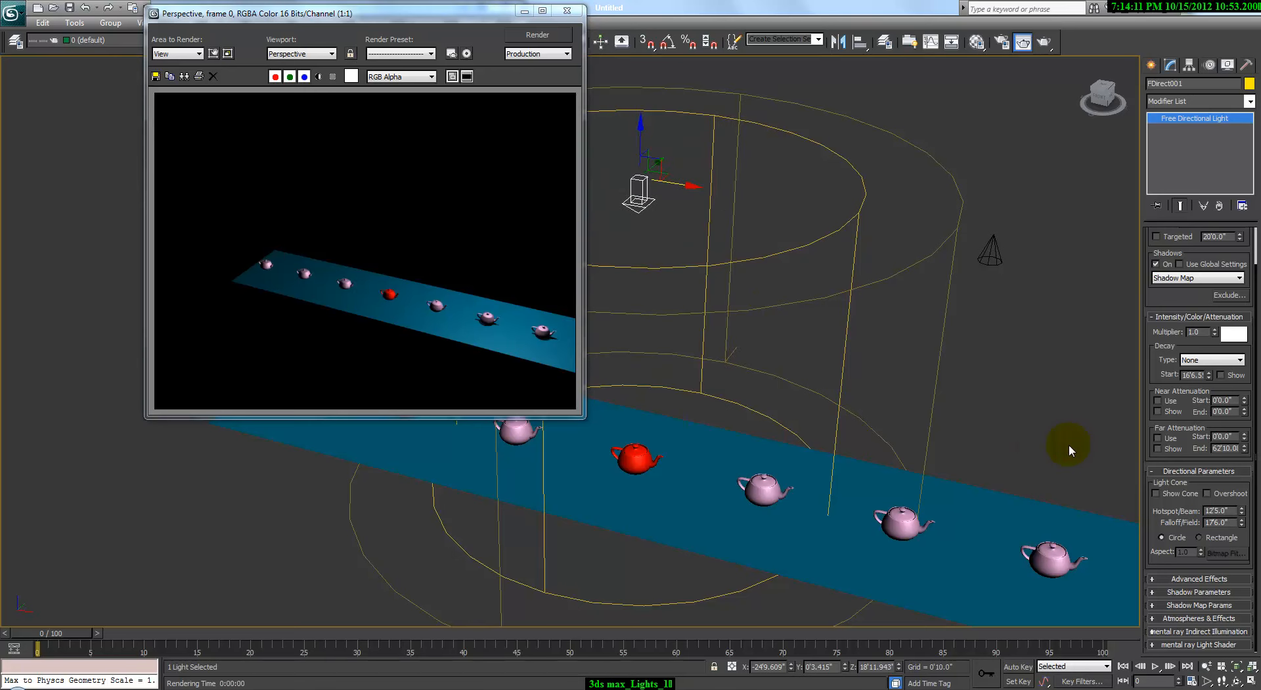
pyautogui.hotkey('shift', 'q')
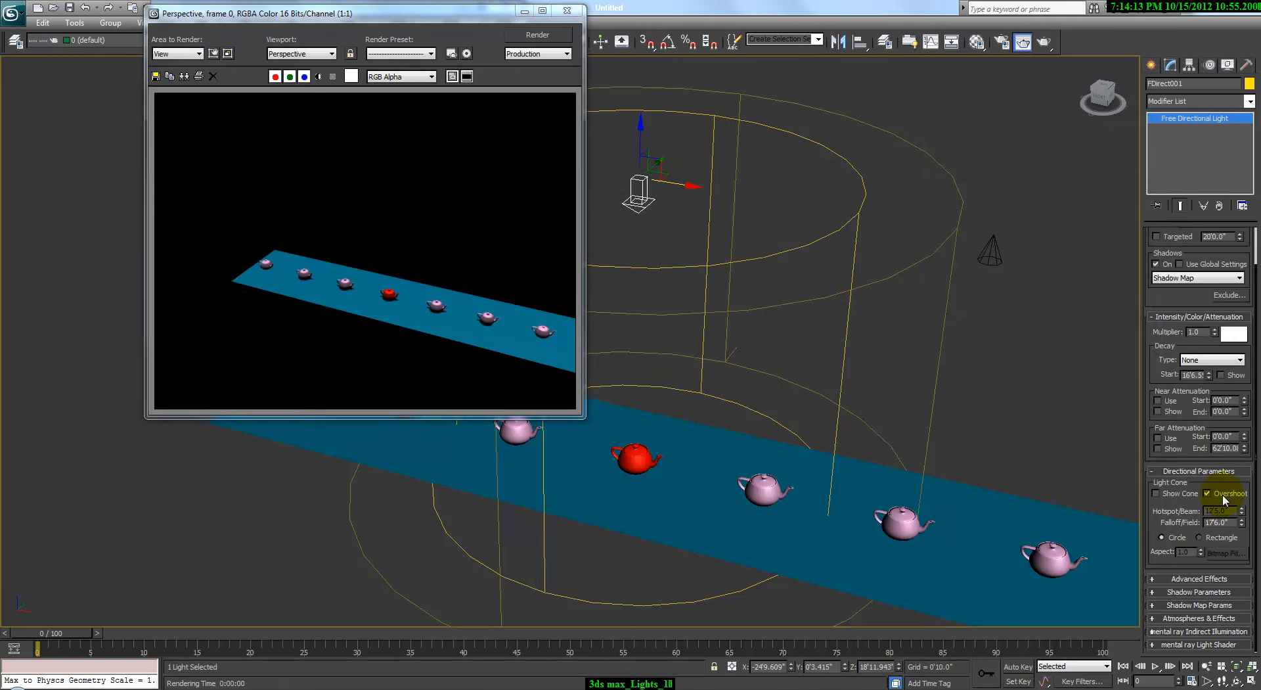
# Render a close-up of the teapots near the edge of the Free Direct light's cone to examine their shadows
pyautogui.scroll(6, 884, 530)
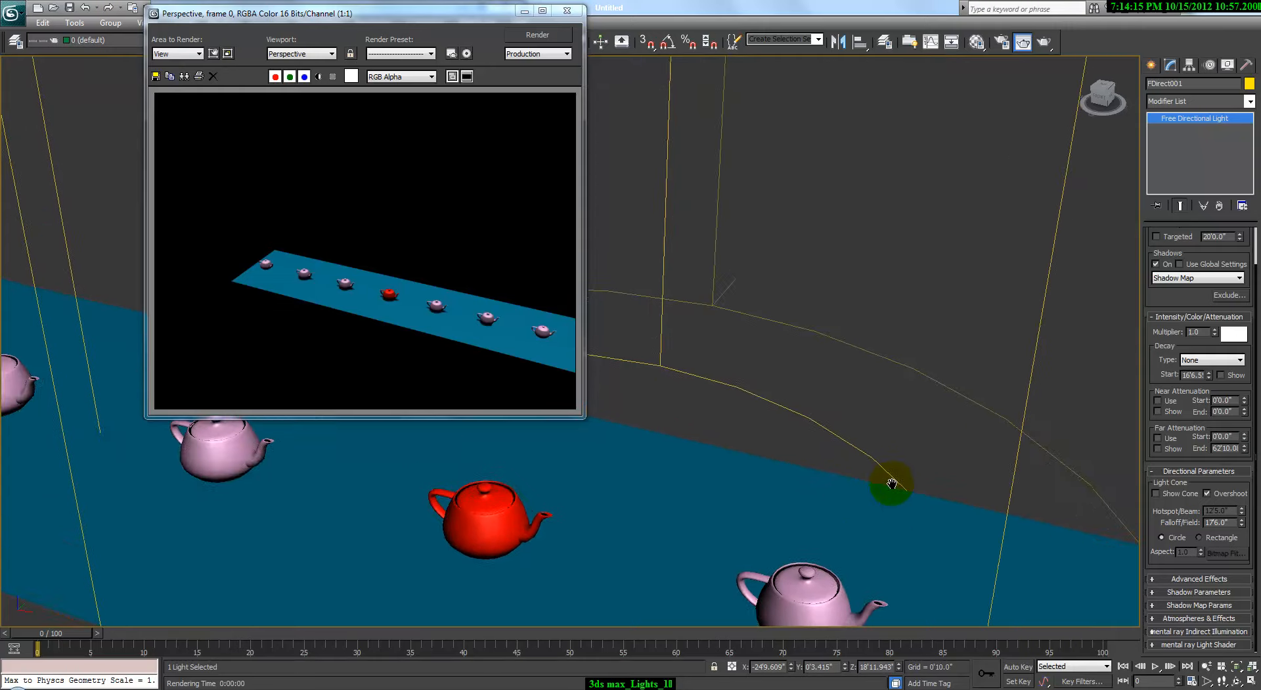
pyautogui.moveTo(1057, 500); pyautogui.dragTo(656, 384, button='middle')
pyautogui.hotkey('shift', 'q')
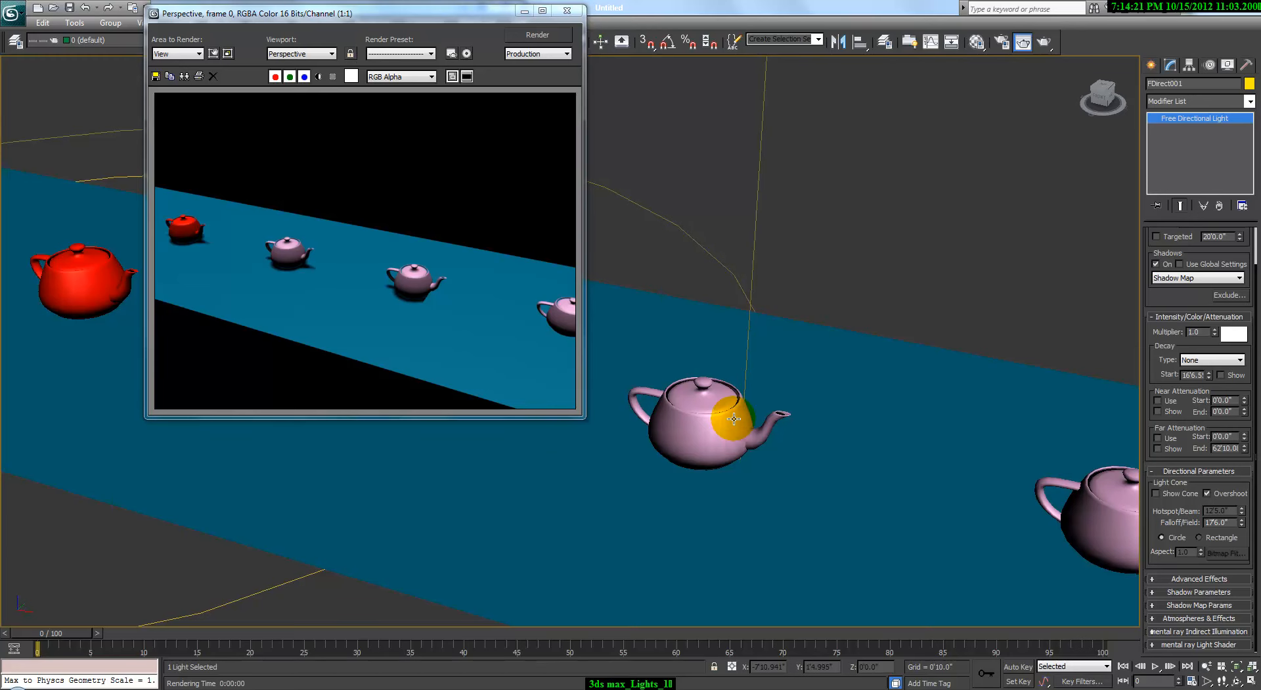
pyautogui.moveTo(958, 509); pyautogui.dragTo(330, 322, button='middle')
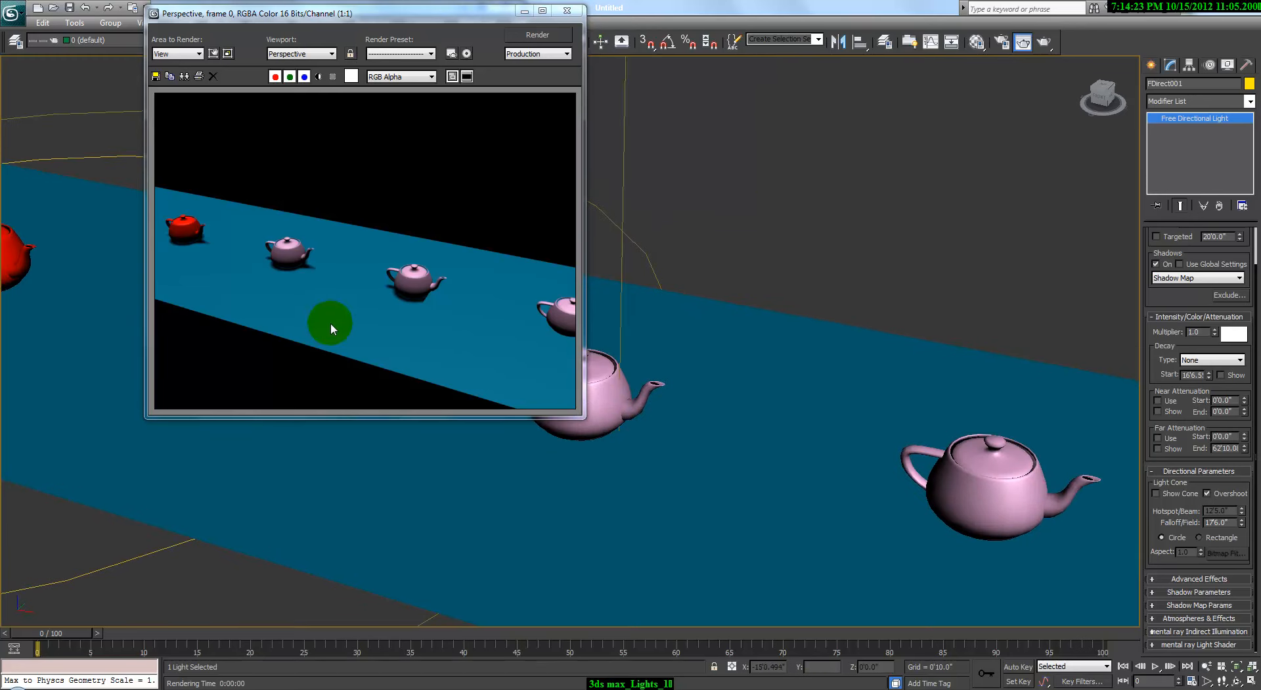
# Disable Overshoot on the Free Direct light and render the whole teapot row
pyautogui.scroll(-4, 895, 529)
pyautogui.moveTo(679, 412); pyautogui.dragTo(1002, 546, button='middle')
pyautogui.scroll(-4, 979, 524)
pyautogui.moveTo(899, 419); pyautogui.dragTo(941, 472, button='middle')
pyautogui.scroll(4, 984, 505)
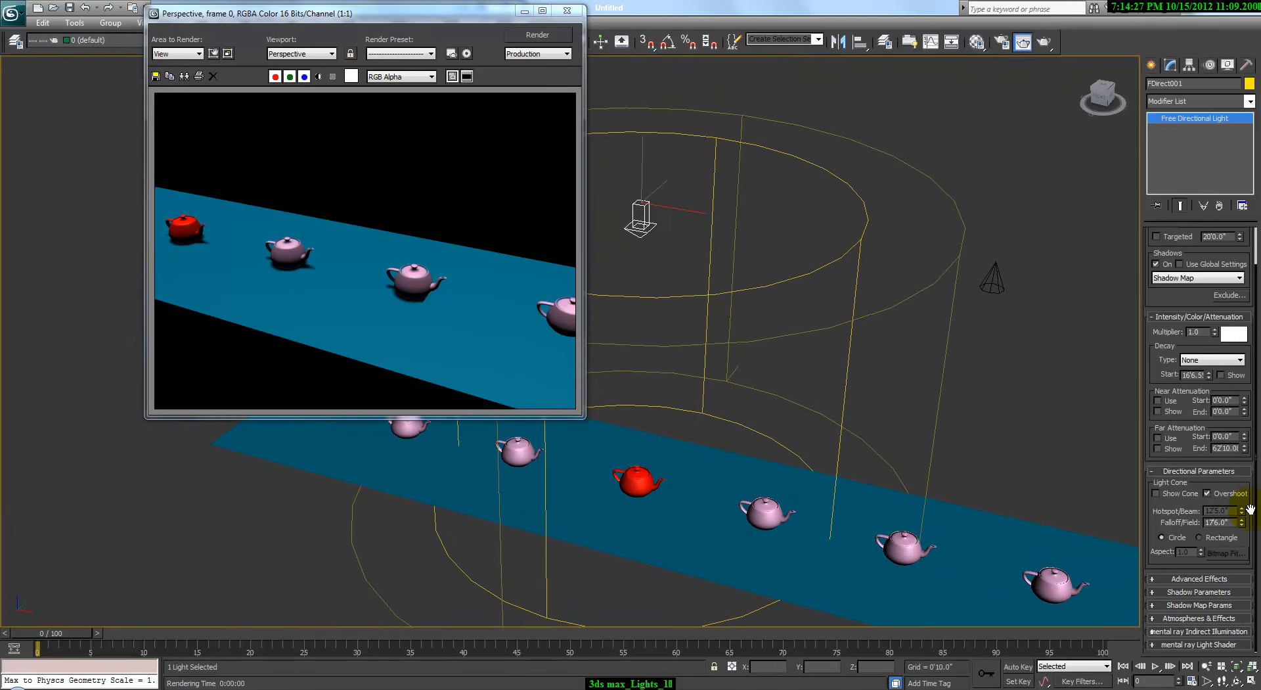
pyautogui.click(1223, 494)
pyautogui.moveTo(996, 534); pyautogui.dragTo(959, 515, button='middle')
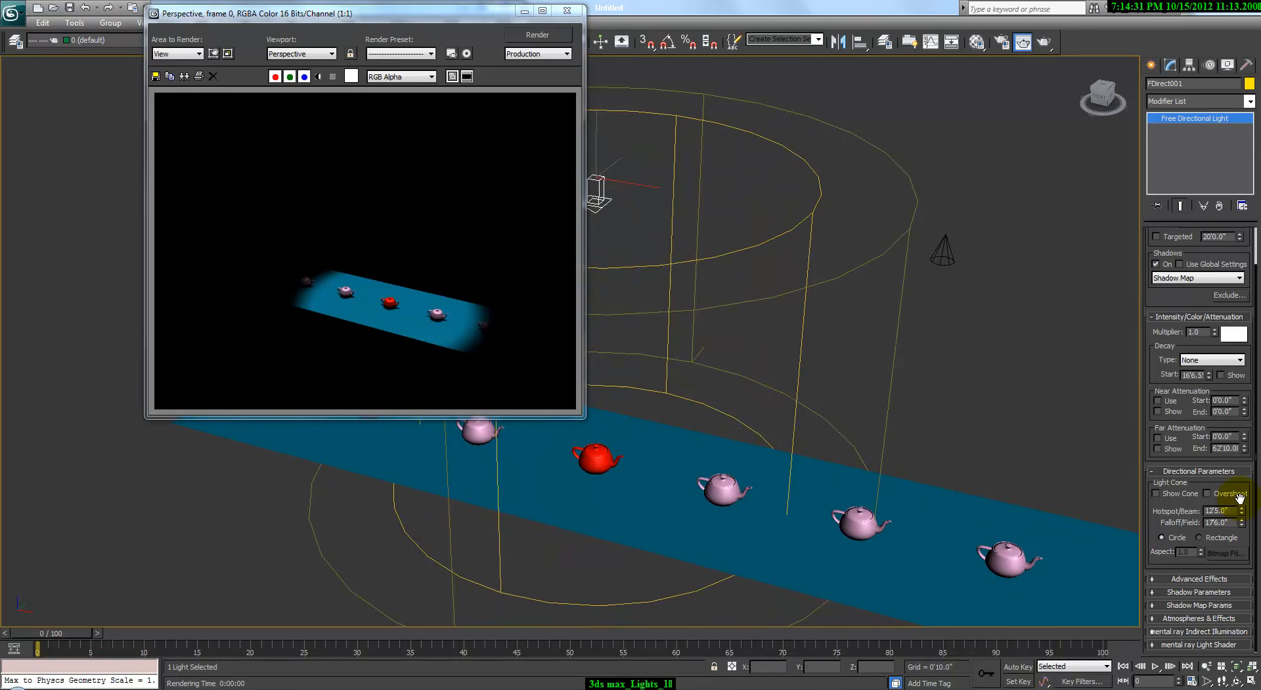
# Narrow the Free Direct light's cone to a 2'4.0" hotspot and a 4'7.0" falloff and render the view
pyautogui.moveTo(1243, 513)
pyautogui.mouseDown()
pyautogui.moveTo(1255, 540)
pyautogui.moveTo(1248, 521)
pyautogui.mouseUp()
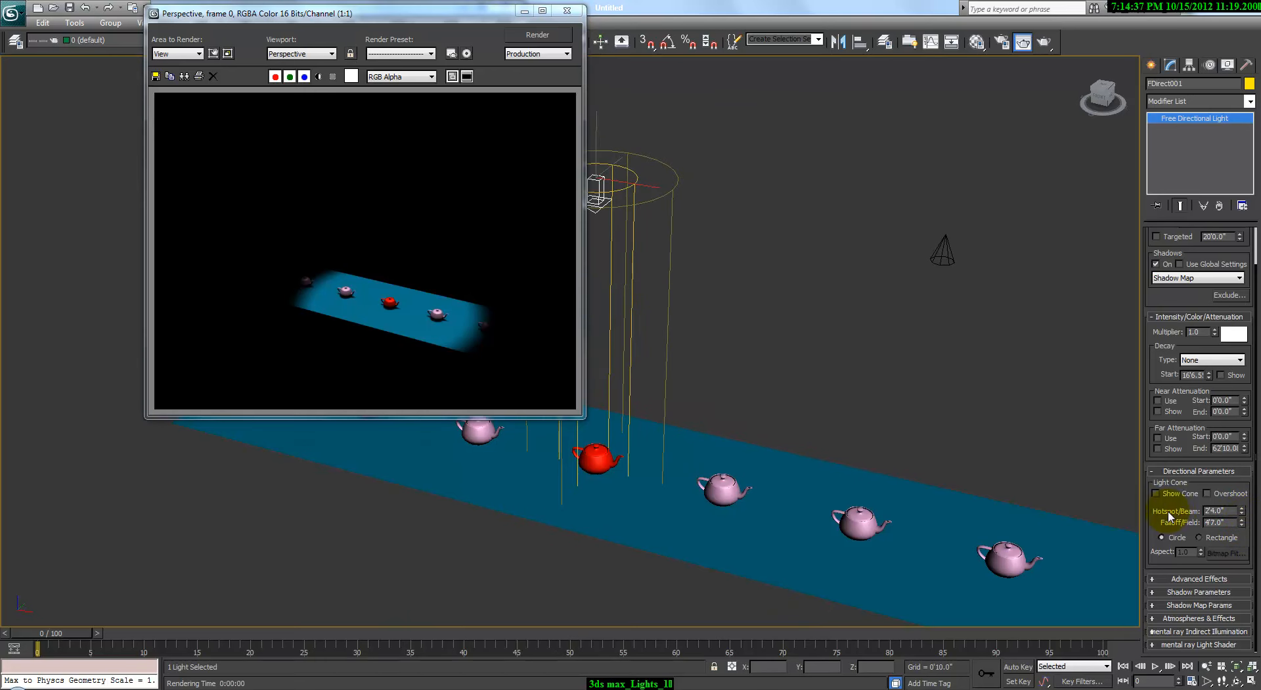
pyautogui.hotkey('shift', 'q')
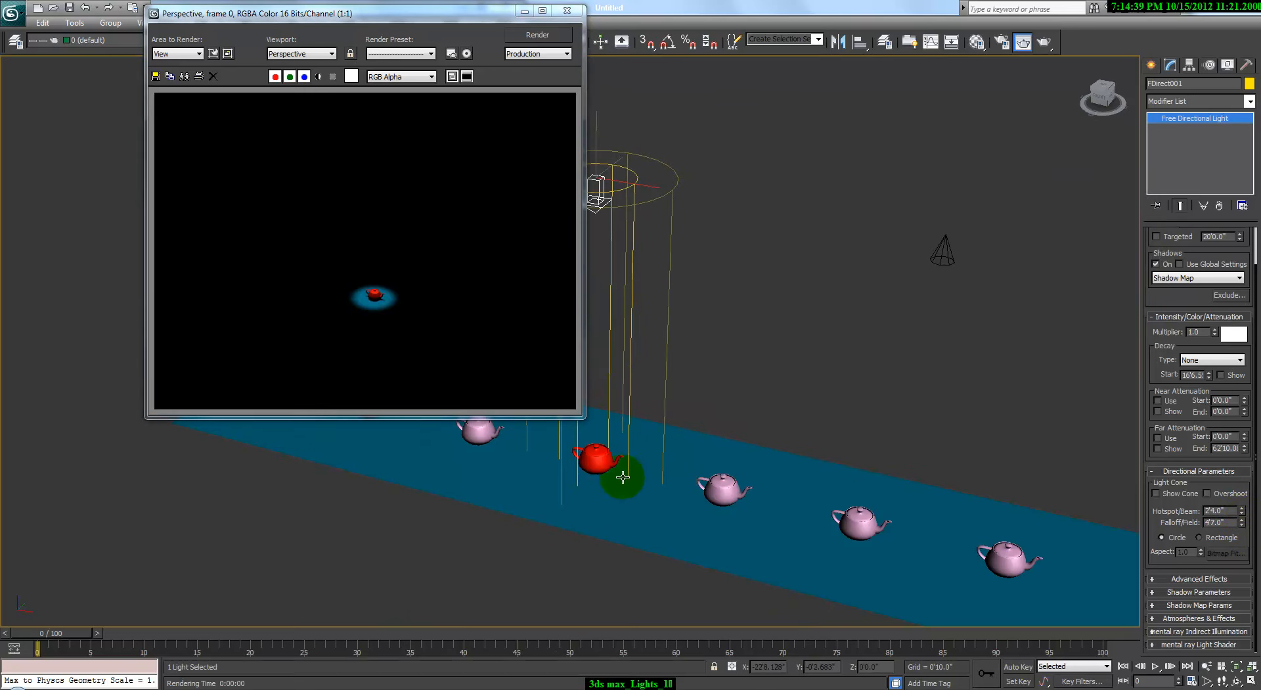
# Enlarge the blue ground plane so it extends far to both sides of the teapot row
pyautogui.click(704, 447)
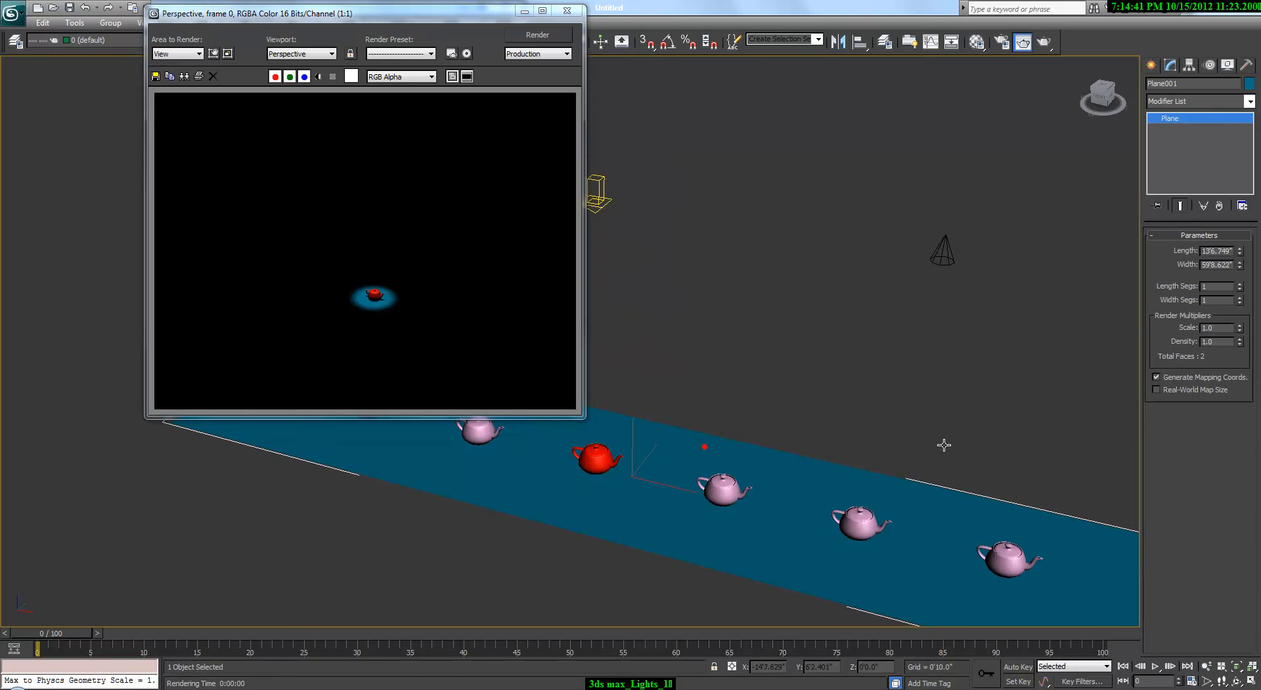
pyautogui.moveTo(1237, 269); pyautogui.dragTo(1236, 262)
pyautogui.moveTo(1244, 309); pyautogui.dragTo(1244, 248)
# Widen only the Free Direct light's falloff to 28'10.0" and render the view
pyautogui.click(621, 191)
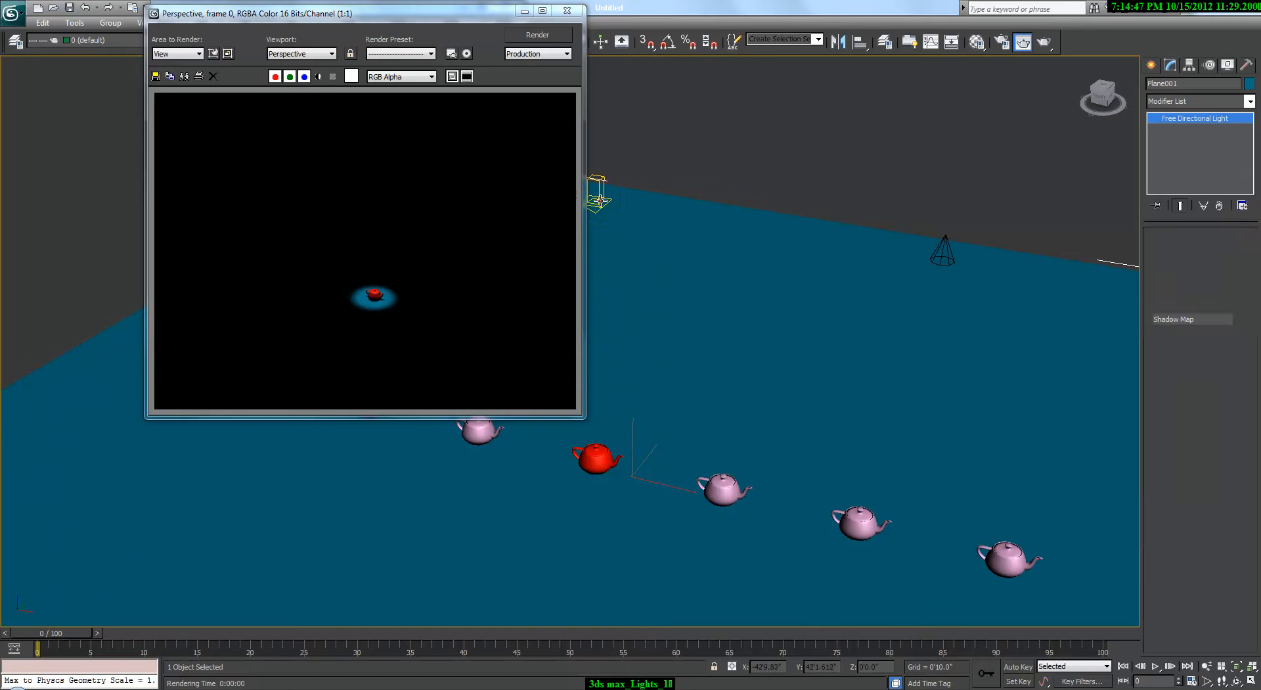
pyautogui.moveTo(1241, 522); pyautogui.dragTo(1254, 541)
pyautogui.press('F9')
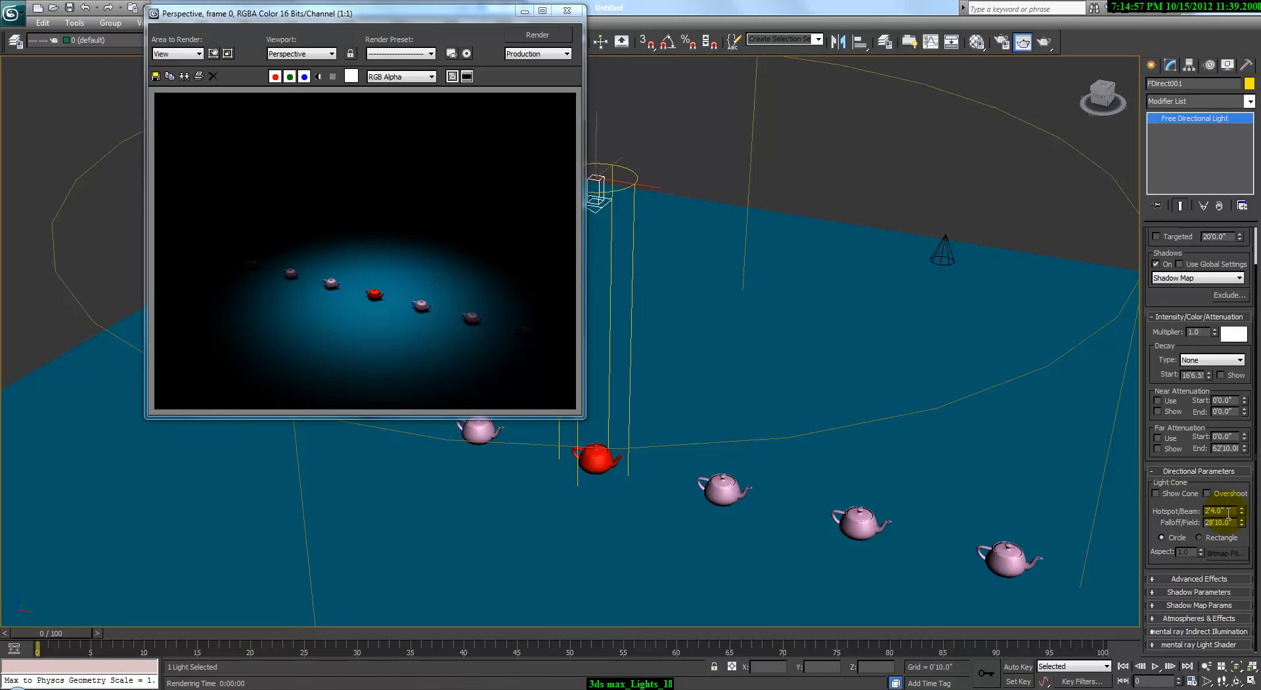
# Render the Free Direct light with hotspots of 28'11.0", 24'8.0" and 13'2.0" to compare the softness of its edge
pyautogui.moveTo(1241, 512); pyautogui.dragTo(1258, 514)
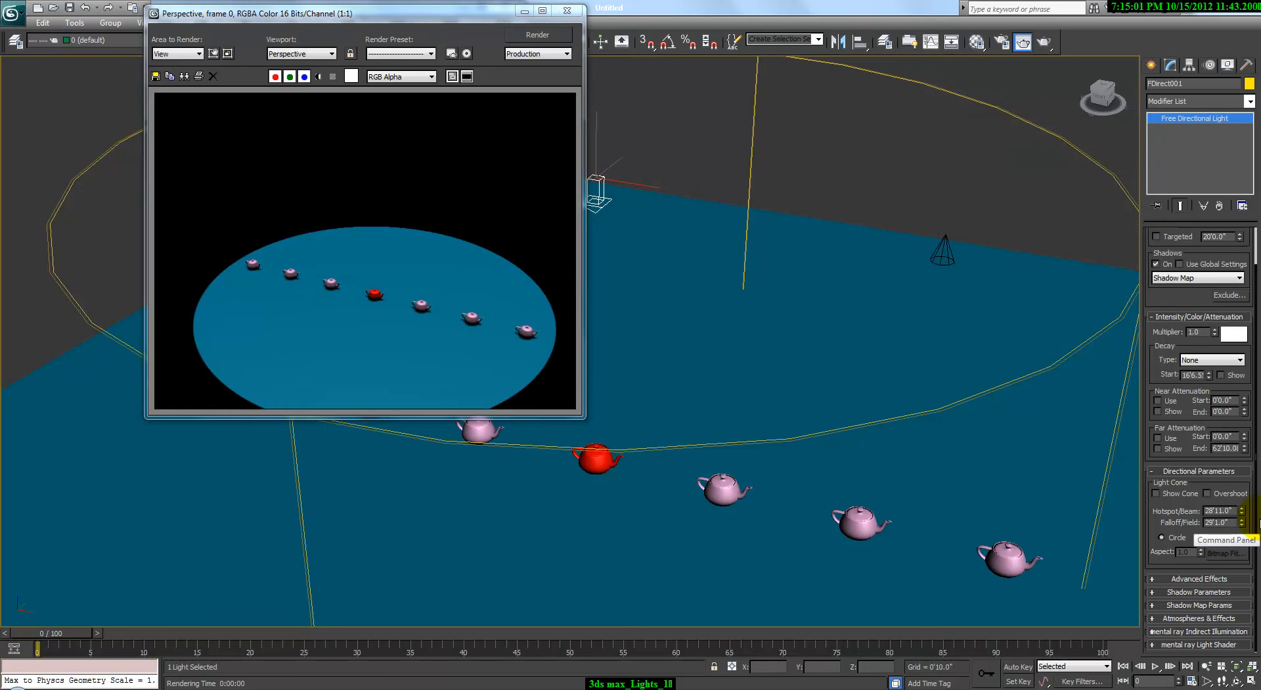
pyautogui.moveTo(1242, 516); pyautogui.dragTo(1241, 499)
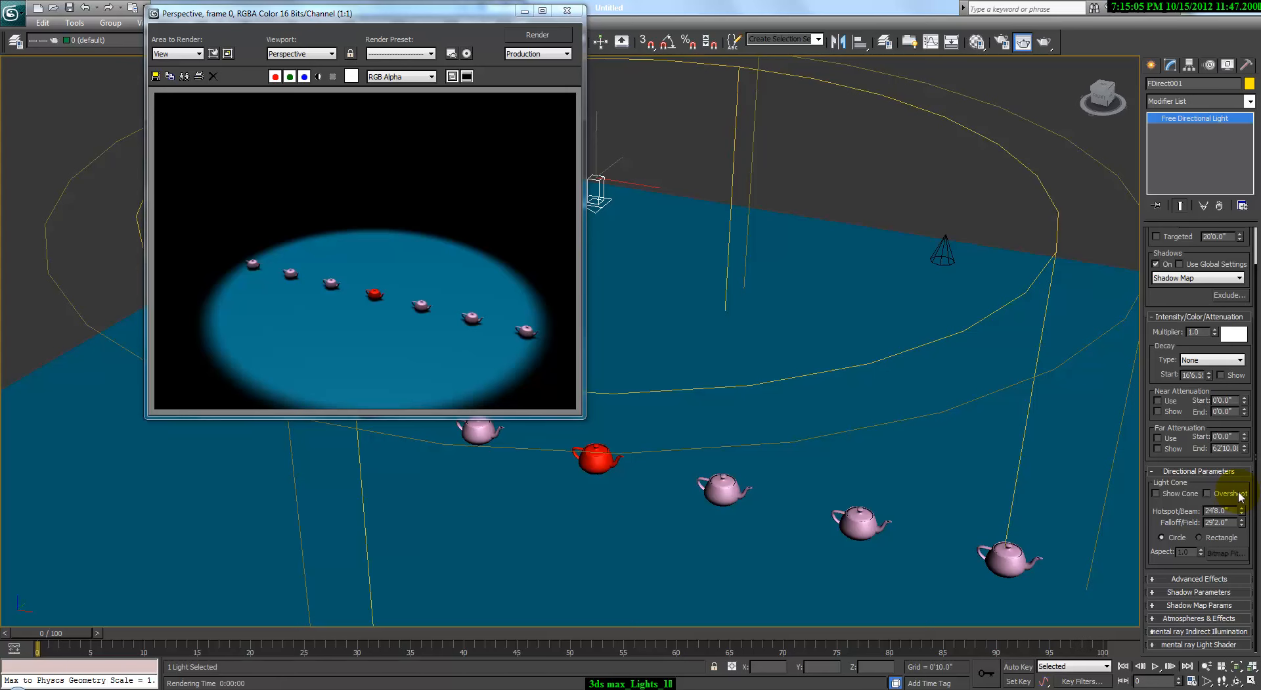
pyautogui.moveTo(1243, 497)
pyautogui.mouseDown()
pyautogui.moveTo(1242, 509)
pyautogui.moveTo(1218, 506)
pyautogui.moveTo(1230, 499)
pyautogui.mouseUp()
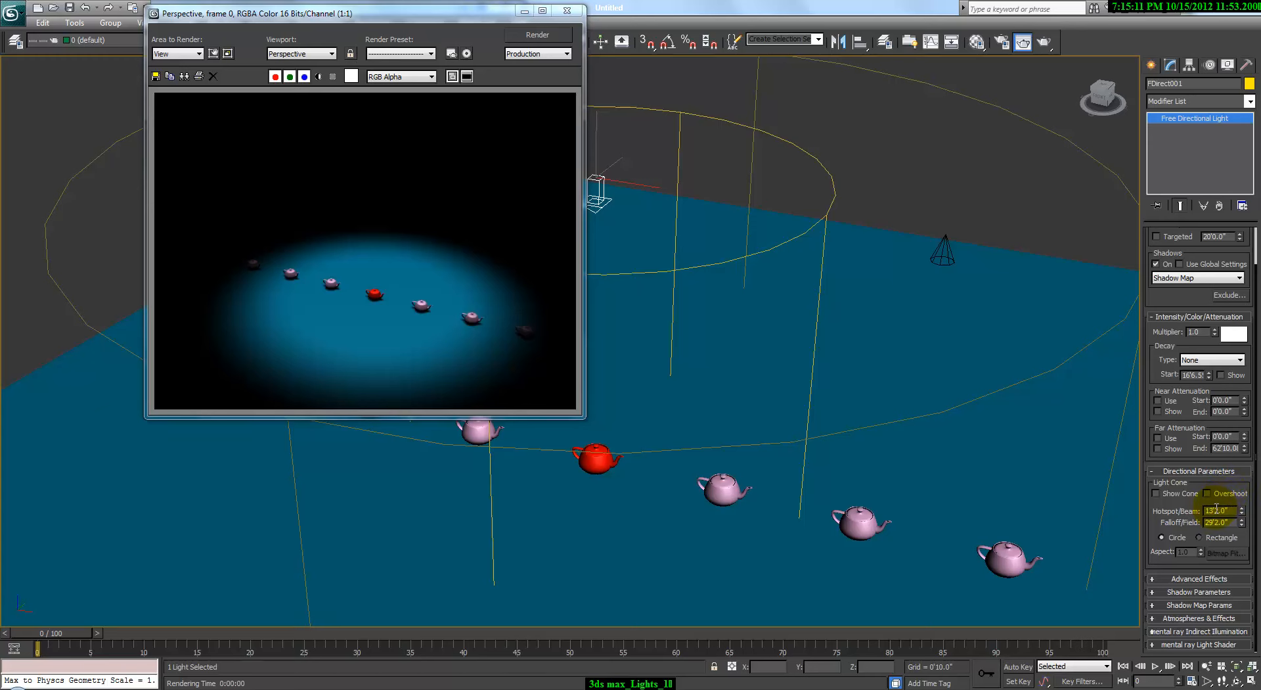
# Render a rectangular light cone, then set its aspect to 25.0 and widen it to a 31'9.0" hotspot and 48'2.0" falloff
pyautogui.click(1199, 537)
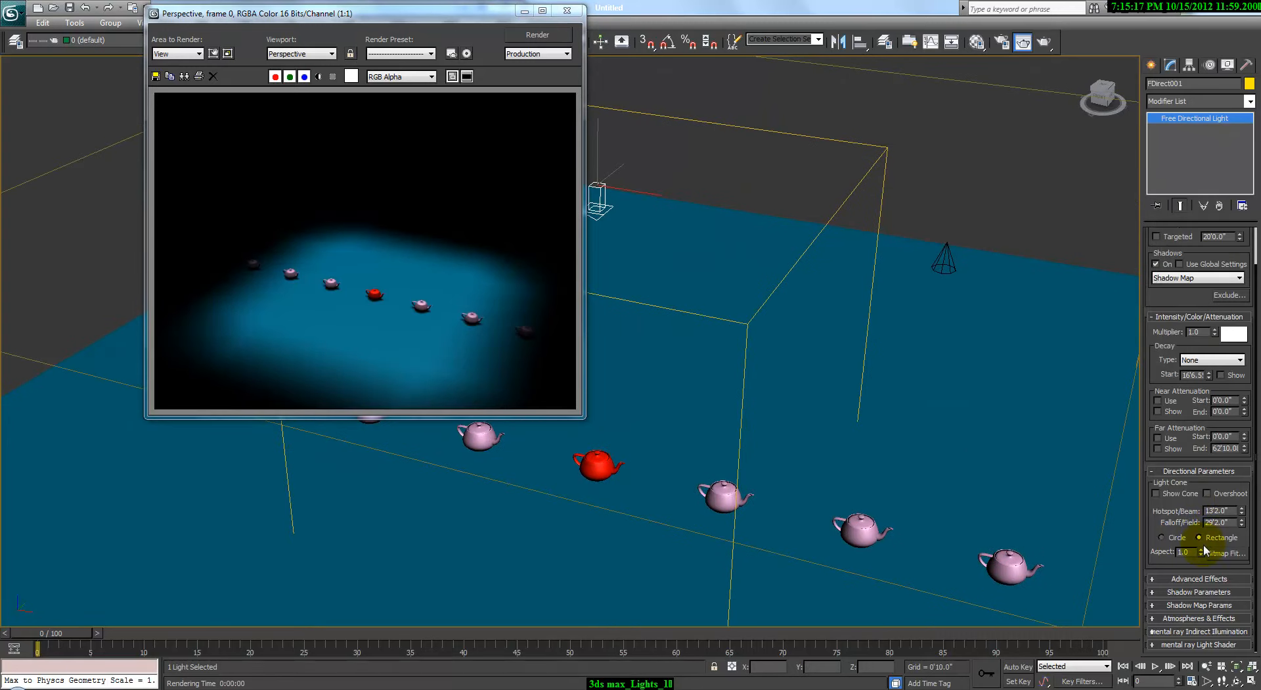
pyautogui.scroll(-5, 990, 447)
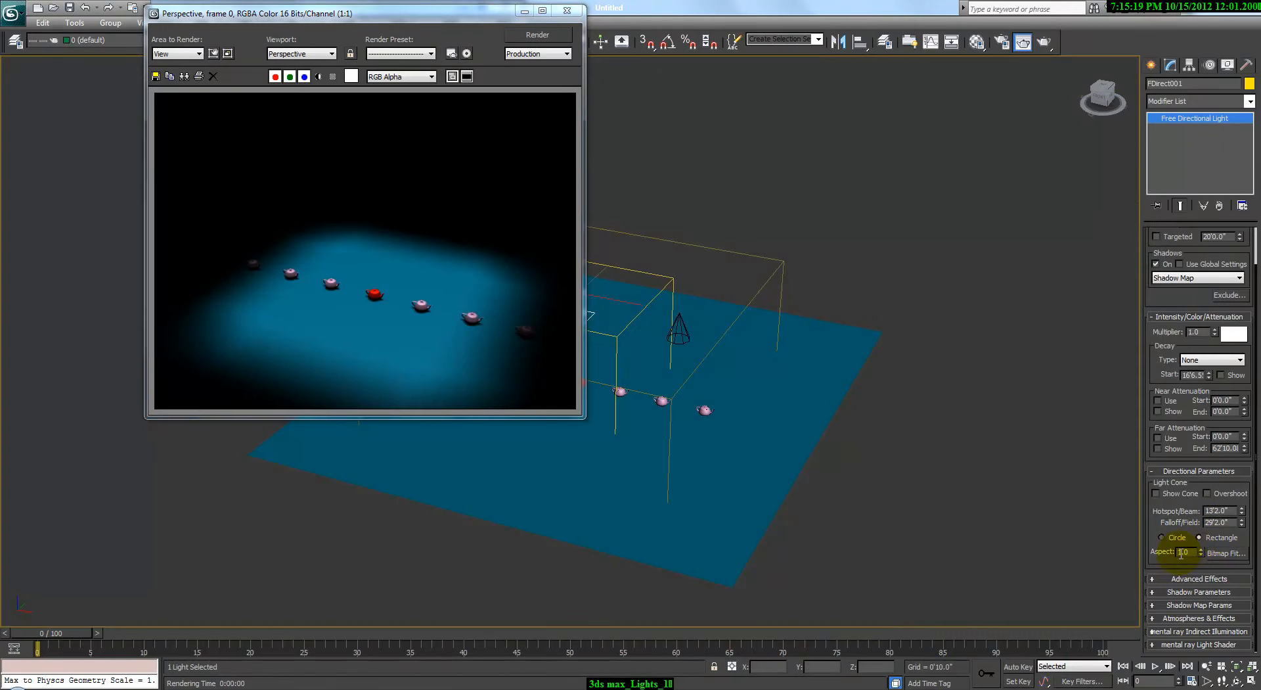
pyautogui.moveTo(1198, 554)
pyautogui.mouseDown()
pyautogui.moveTo(1211, 566)
pyautogui.moveTo(1219, 555)
pyautogui.moveTo(1190, 549)
pyautogui.mouseUp()
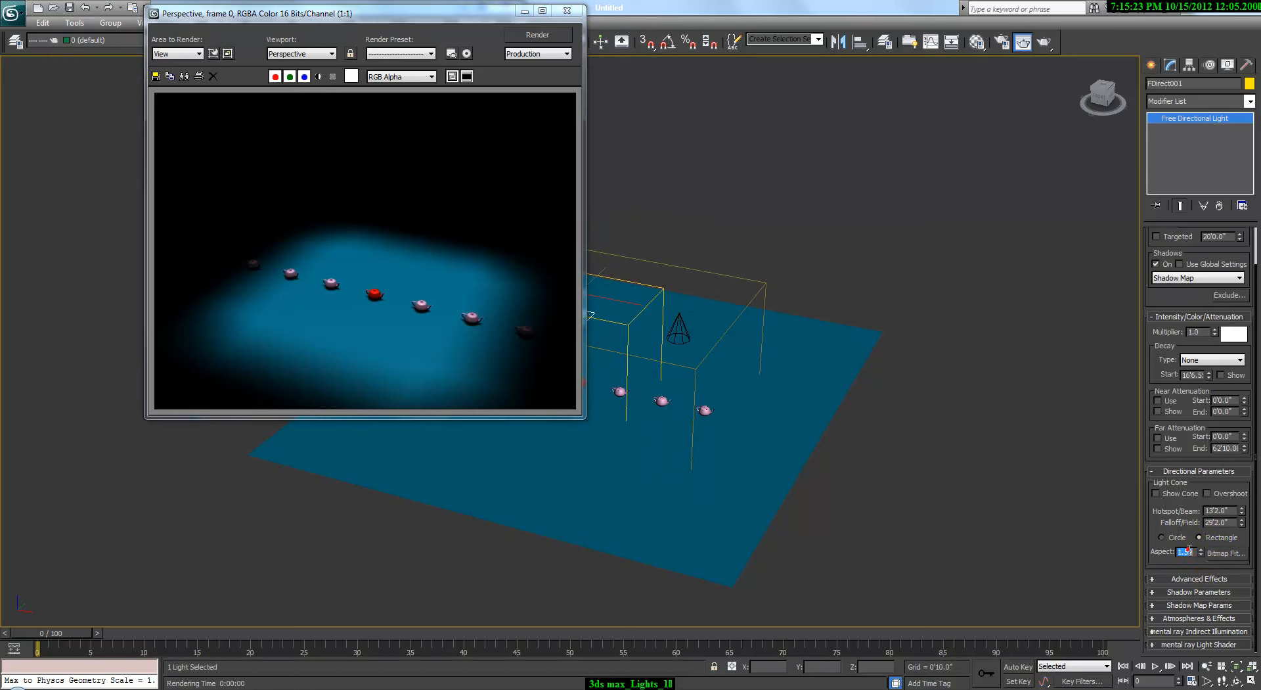
pyautogui.press('Return')
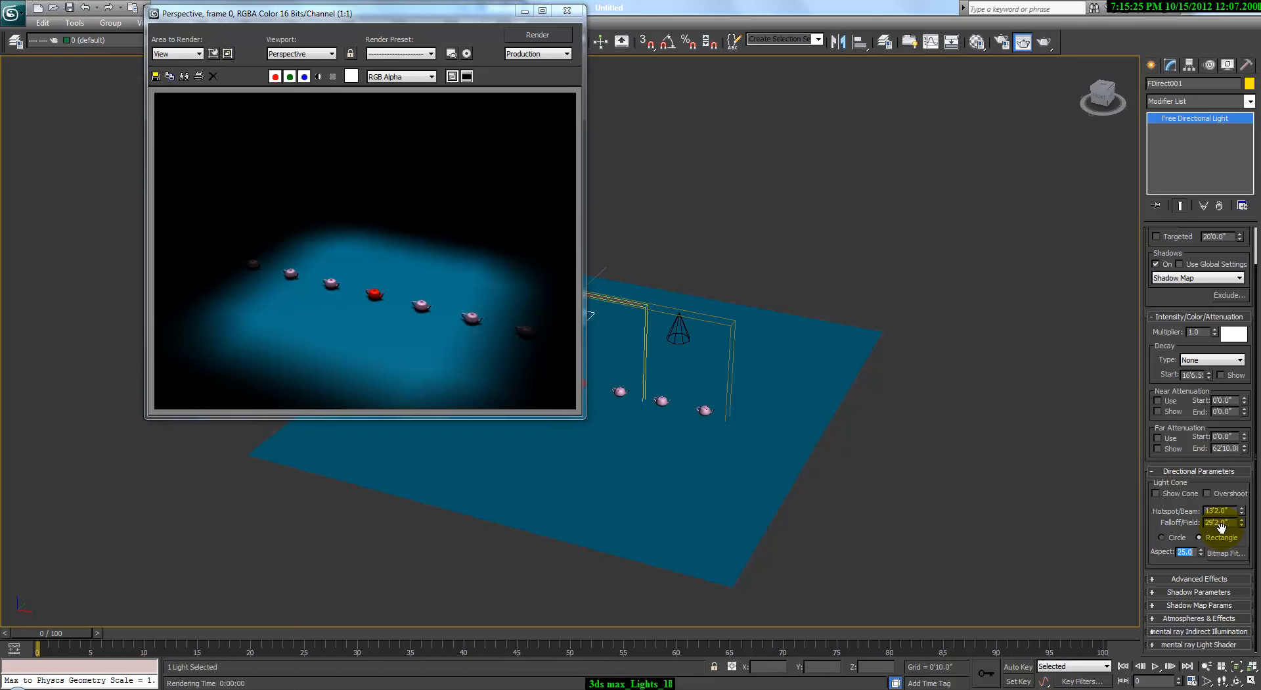
pyautogui.moveTo(1243, 516); pyautogui.dragTo(1241, 520)
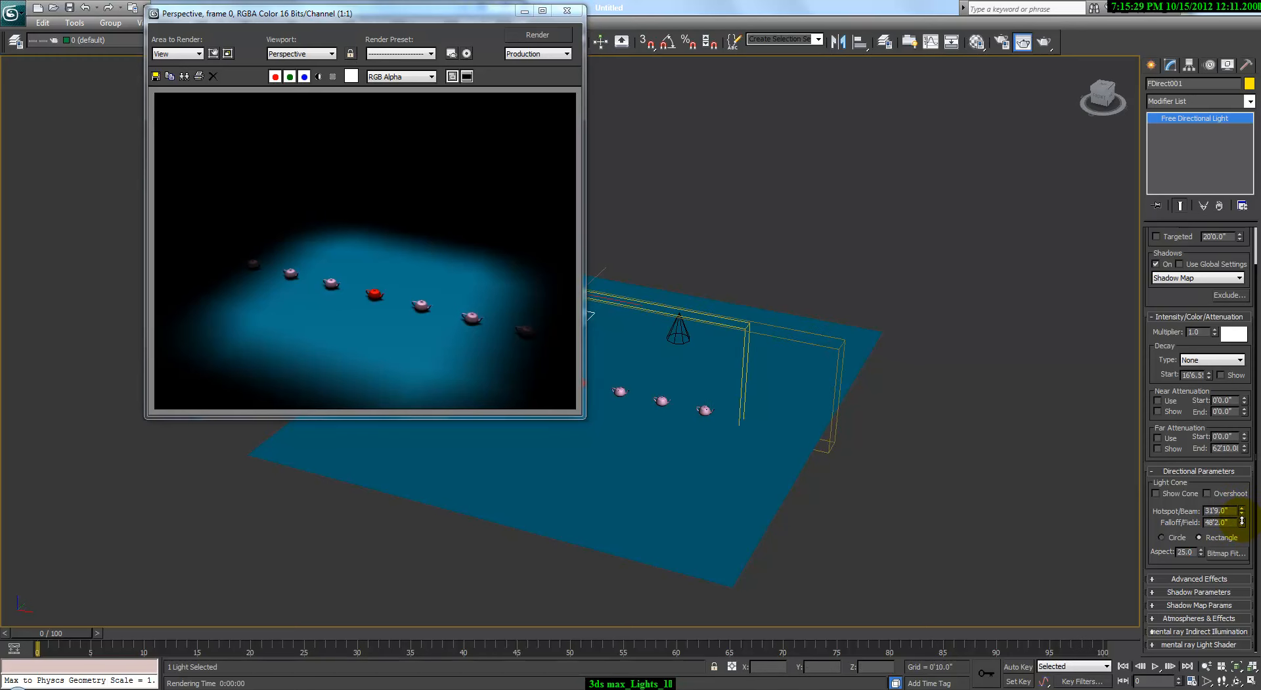
# Set the rectangular cone's aspect to 2.0 and render the whole plane
pyautogui.doubleClick(1188, 550)
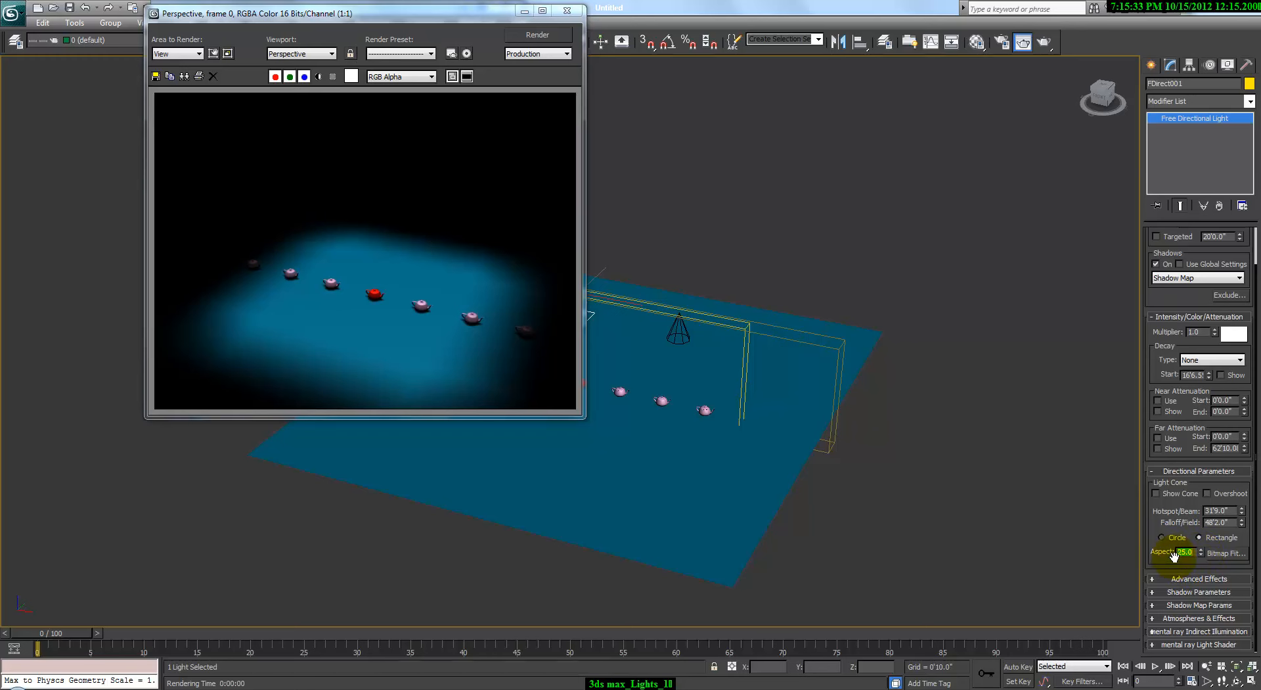
pyautogui.write('2')
pyautogui.press('Return')
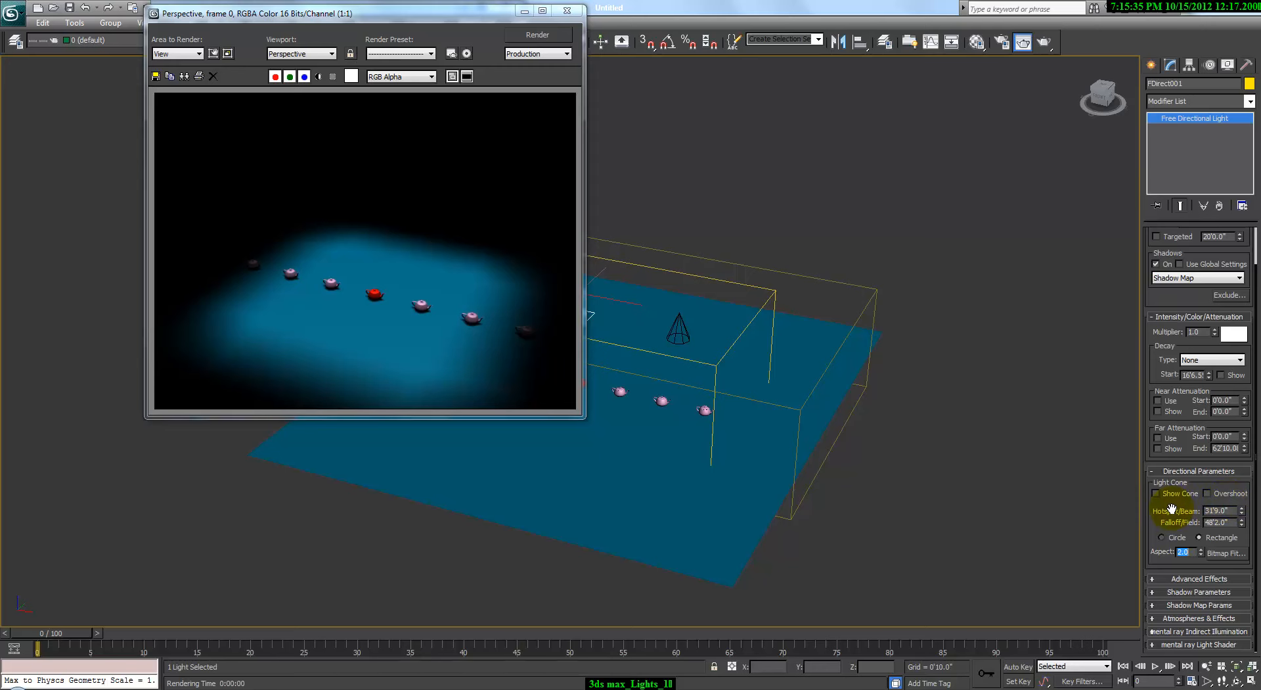
pyautogui.moveTo(834, 428); pyautogui.dragTo(835, 452, button='middle')
pyautogui.hotkey('shift', 'q')
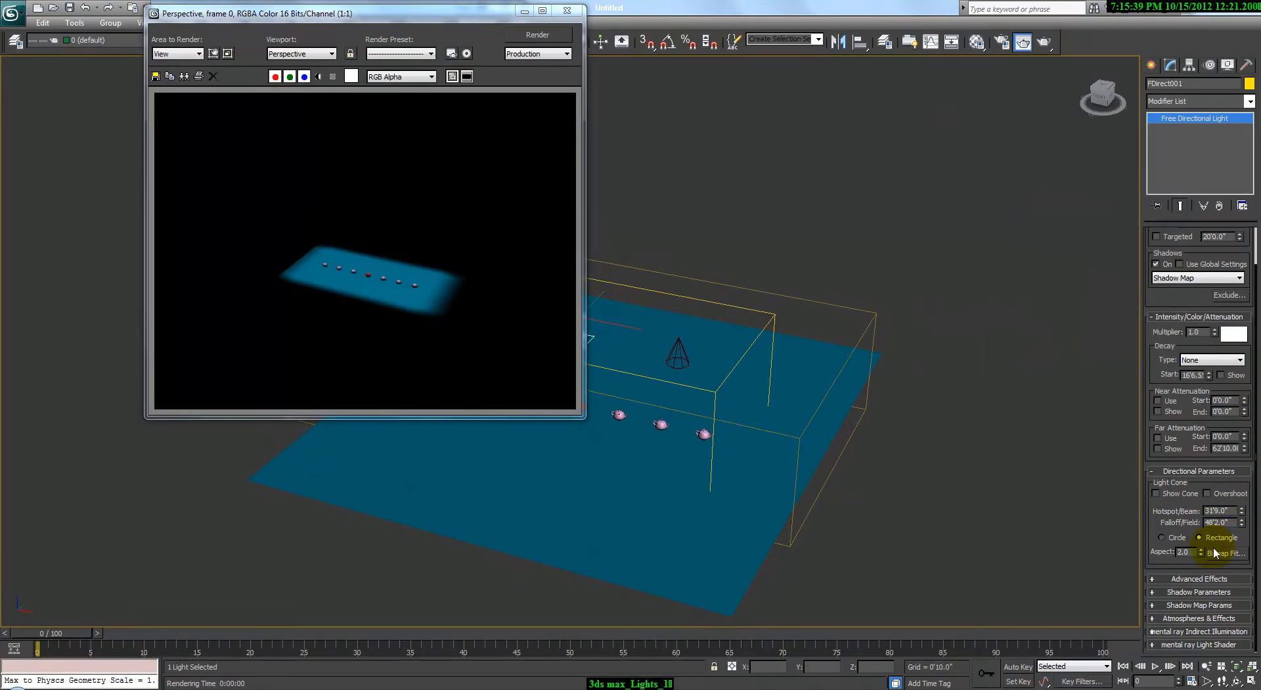
# Set the rectangular cone's aspect to 0.5 and render the view again
pyautogui.press('Return')
pyautogui.rightClick(978, 497)
pyautogui.hotkey('shift', 'q')
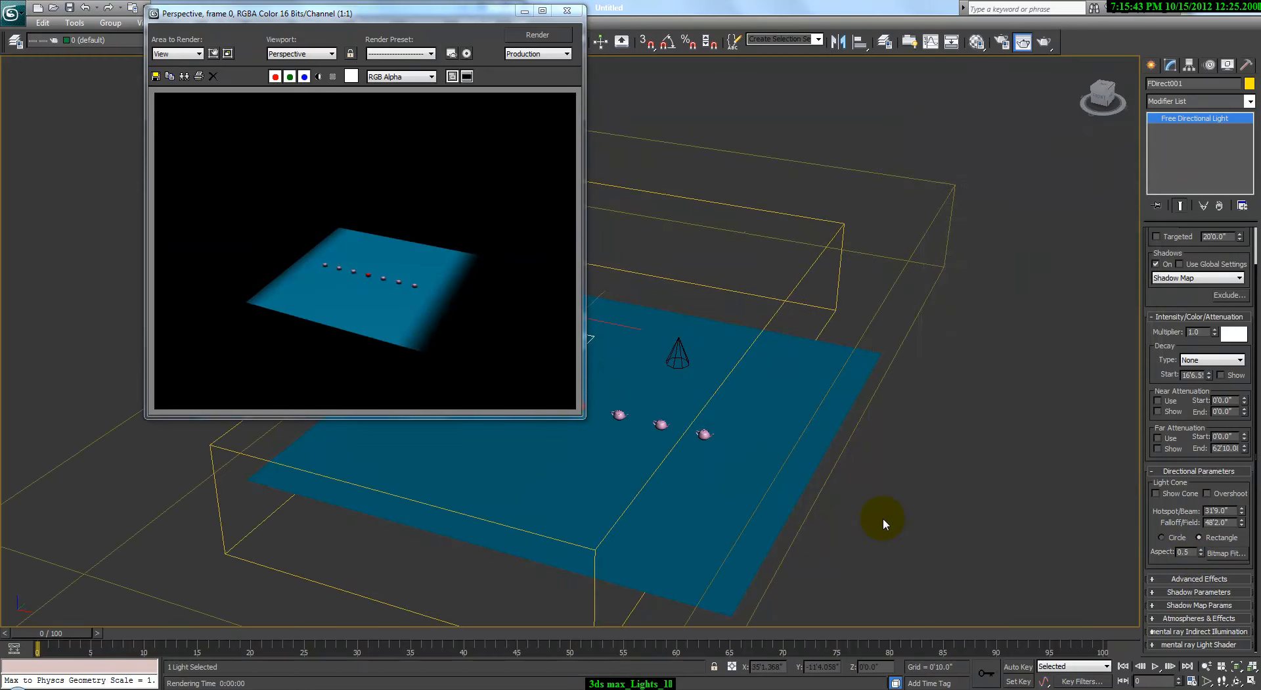
# Reduce the rectangular cone to a 15'1.0" hotspot and a 15'3.0" falloff and render it
pyautogui.moveTo(1242, 511); pyautogui.dragTo(1226, 492)
pyautogui.scroll(1, 1235, 509)
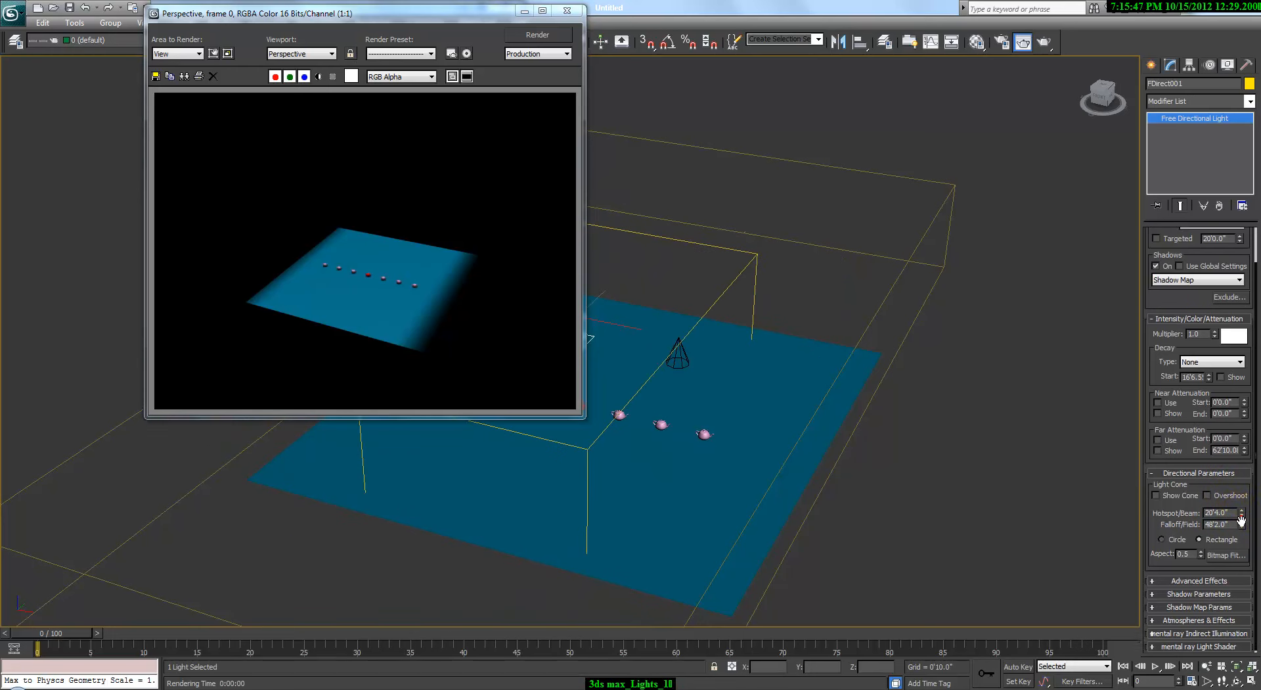
pyautogui.moveTo(1241, 539)
pyautogui.mouseDown()
pyautogui.moveTo(1247, 553)
pyautogui.moveTo(1258, 537)
pyautogui.mouseUp()
pyautogui.hotkey('shift', 'q')
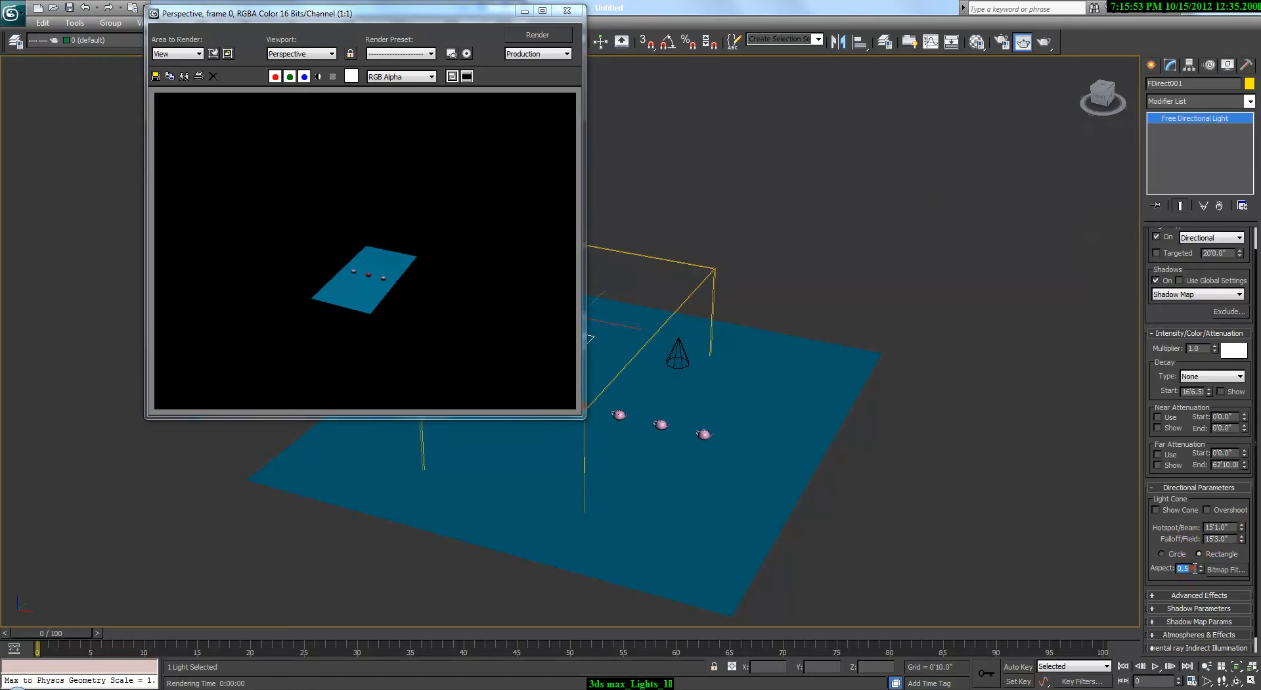
# Set the cone's aspect to 2.0, clone the previous rendered frame for comparison, and render the new shape
pyautogui.write('2')
pyautogui.press('Return')
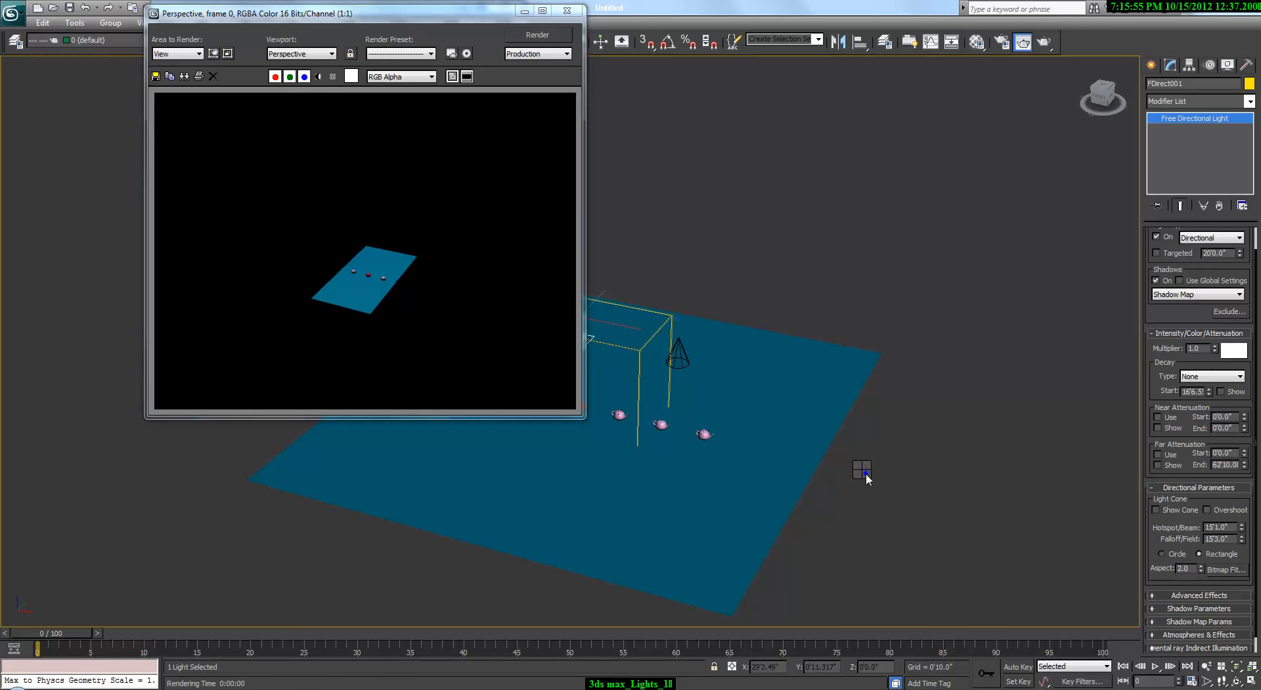
pyautogui.click(151, 37)
pyautogui.click(185, 77)
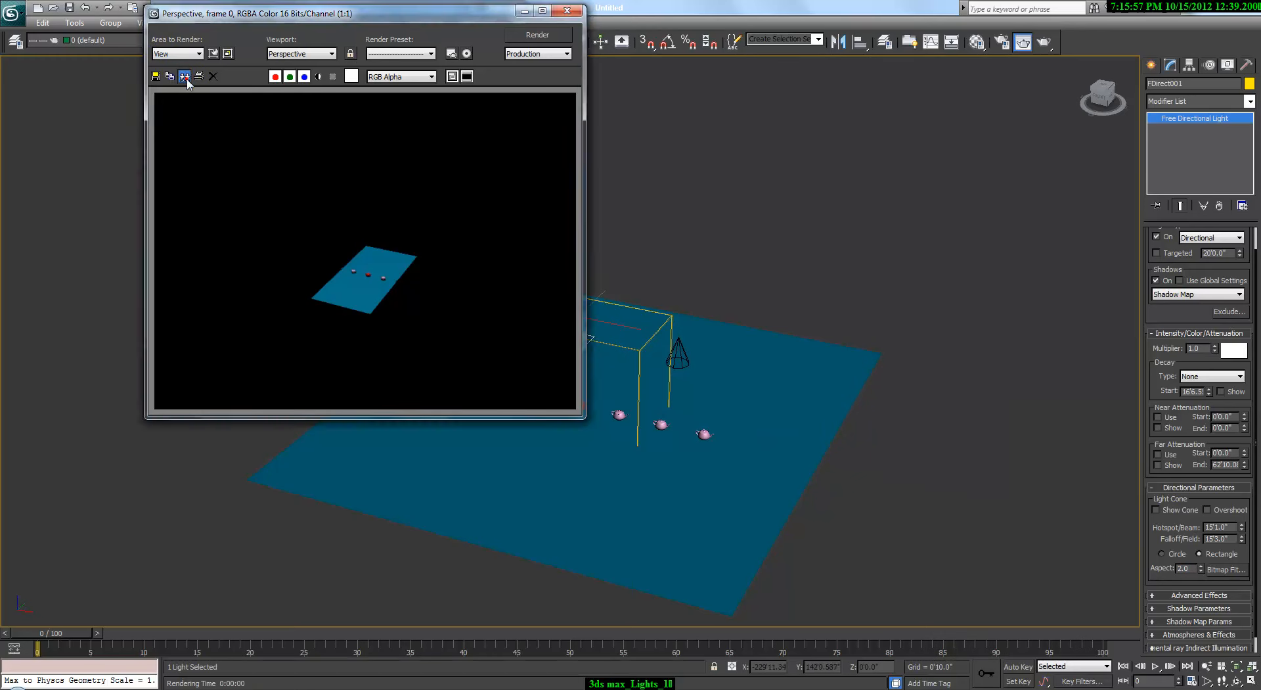
pyautogui.click(437, 139)
pyautogui.click(525, 36)
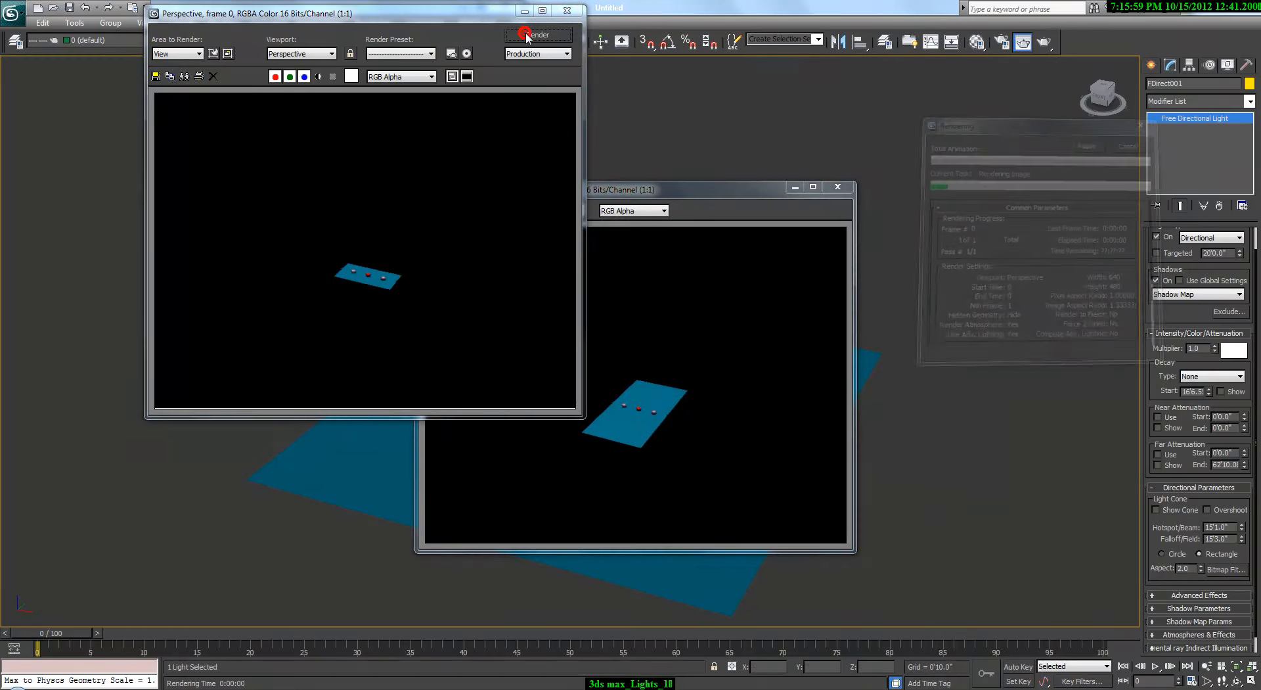
# Render the rectangular light from a closer, higher view and close the cloned frame
pyautogui.keyDown('alt'); pyautogui.moveTo(364, 445); pyautogui.dragTo(363, 465, button='middle'); pyautogui.keyUp('alt')
pyautogui.scroll(2, 362, 464)
pyautogui.hotkey('shift', 'q')
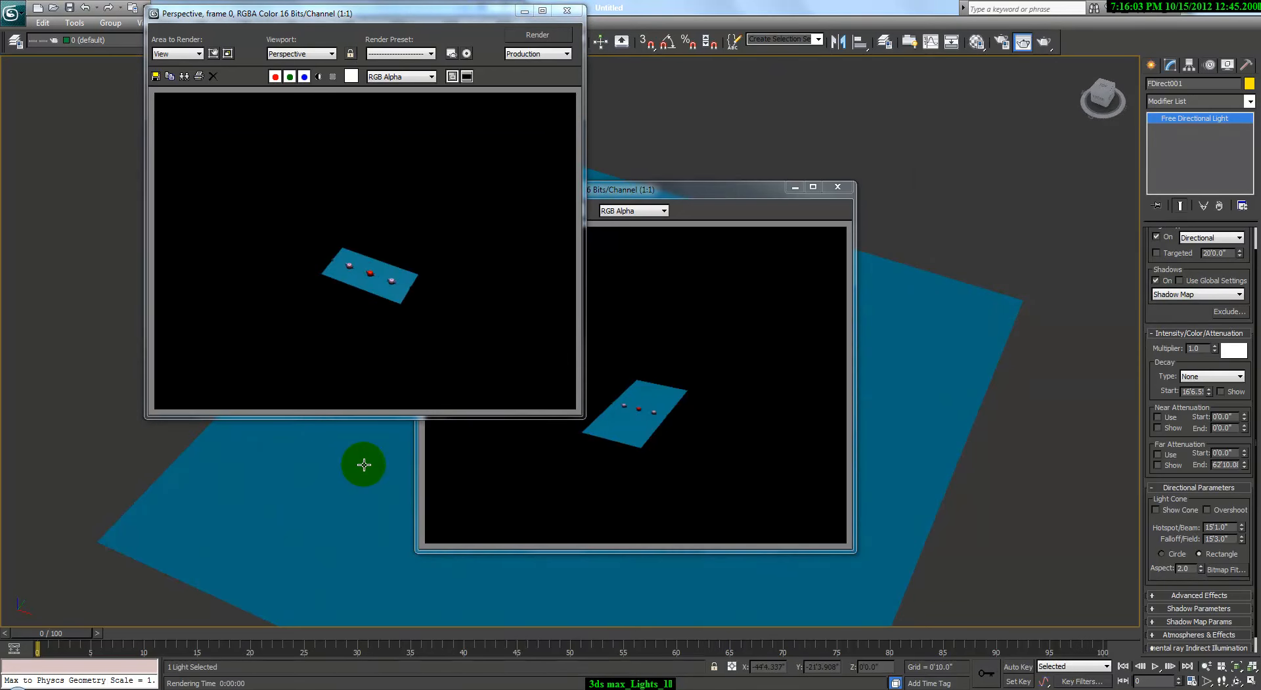
pyautogui.click(837, 187)
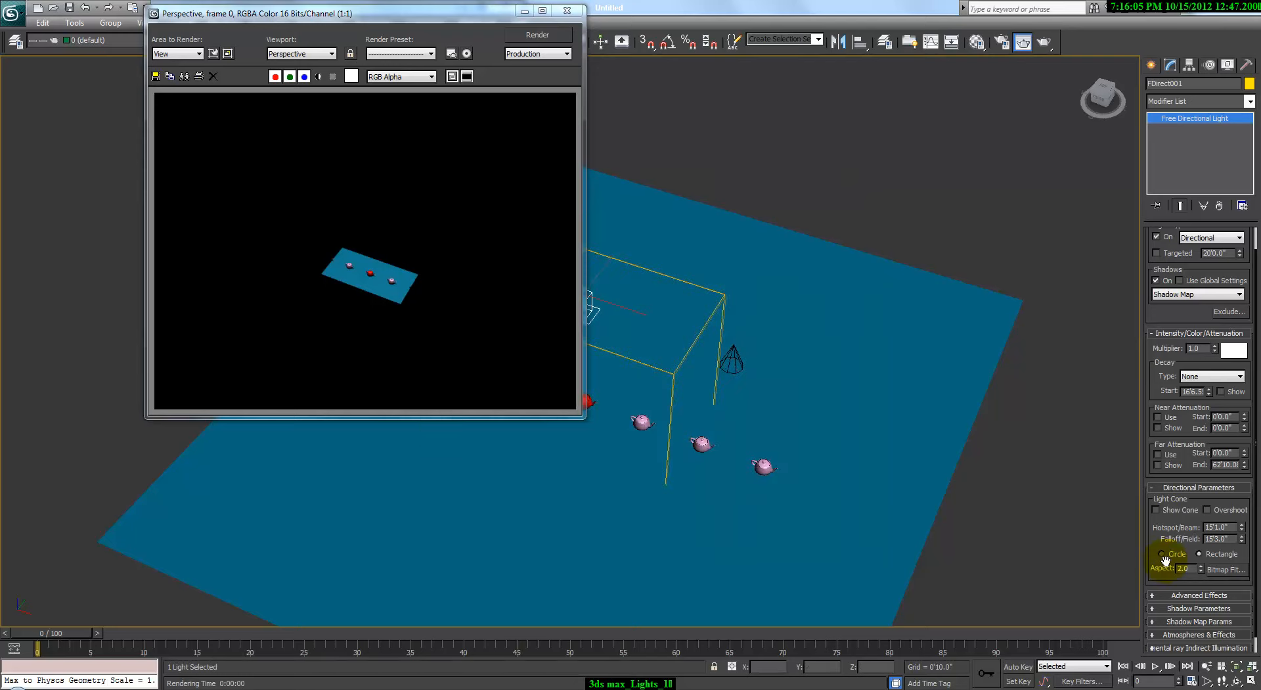
# Try the circular cone, return to the rectangle, view the Bitmap Fit file selection without choosing an image, and close the render
pyautogui.click(1180, 555)
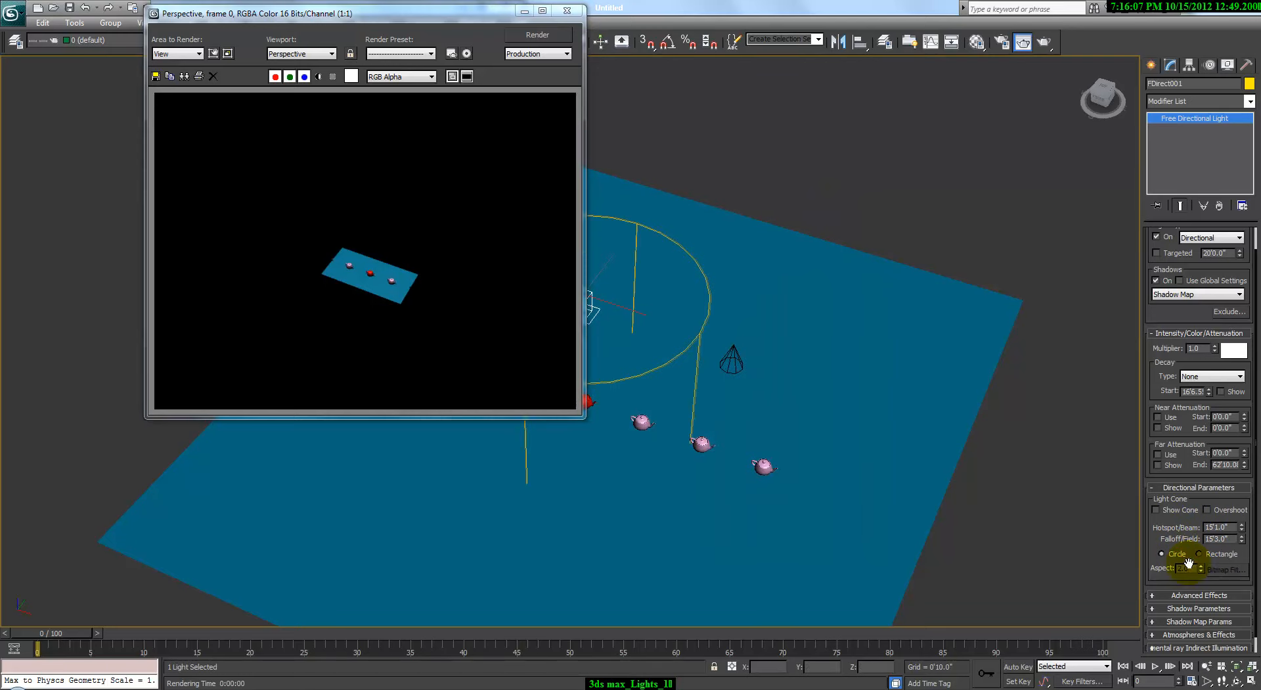
pyautogui.click(1199, 554)
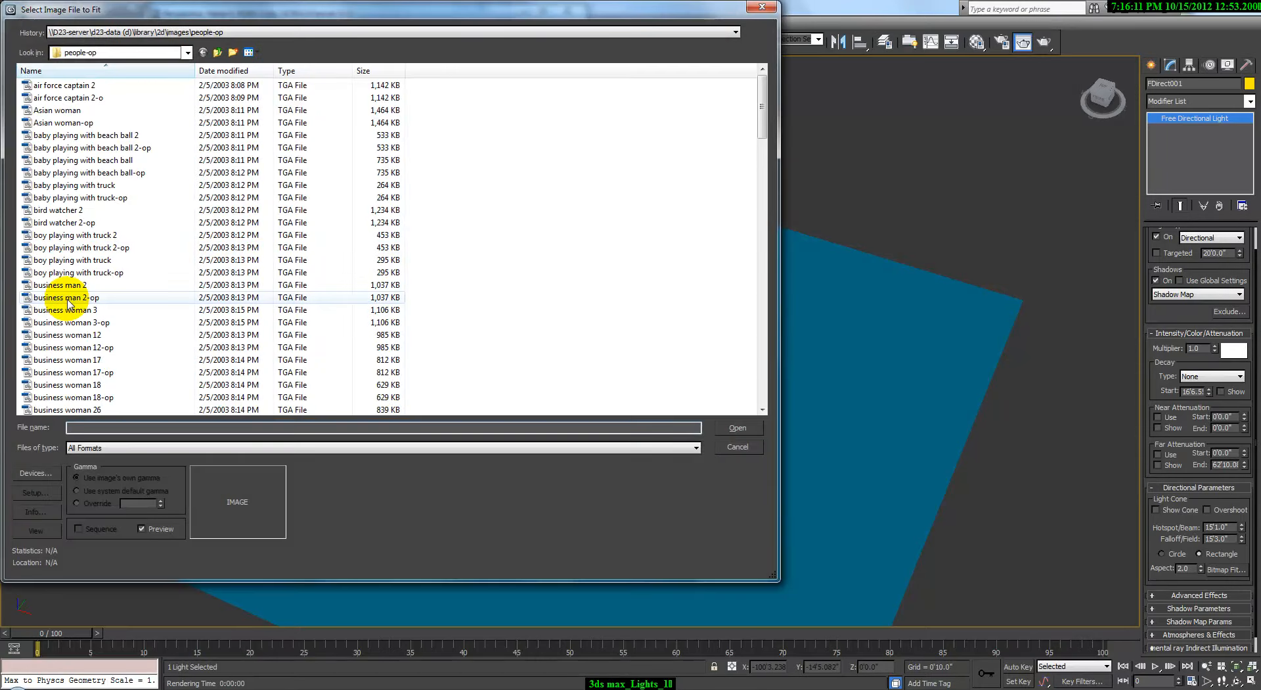
pyautogui.click(737, 447)
pyautogui.click(567, 11)
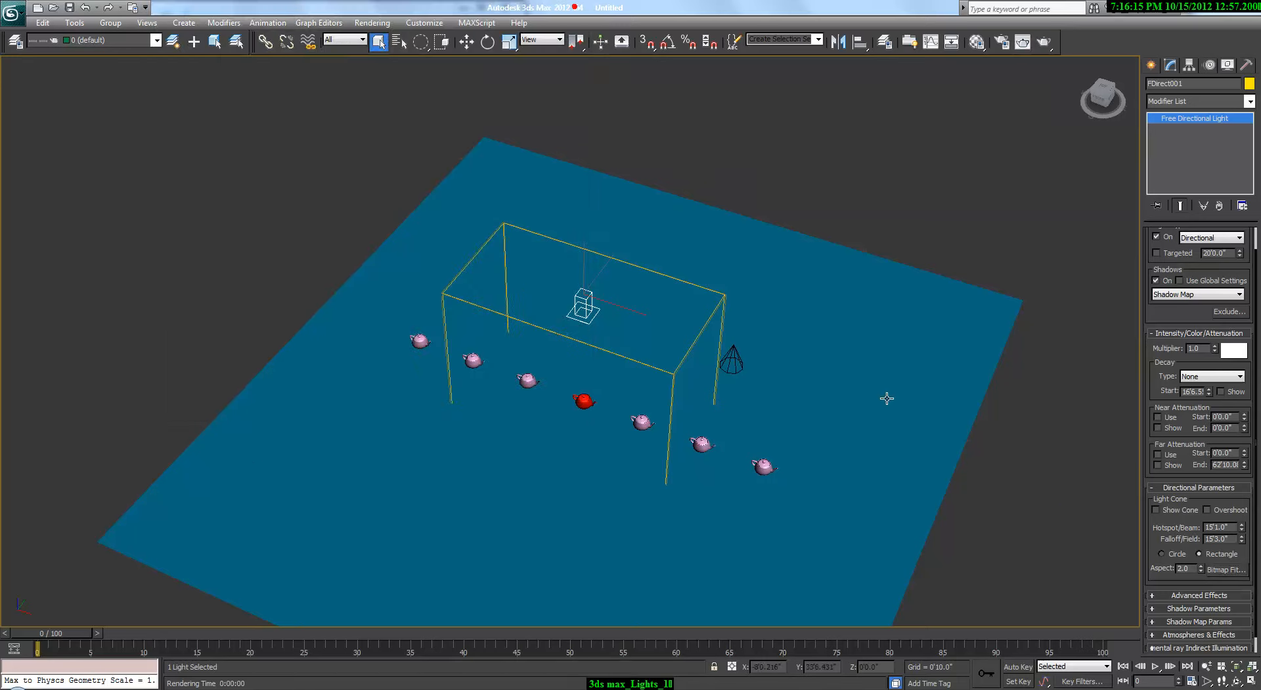
# Examine the Free Direct light's Advanced Effects settings for affected surfaces and projector map
pyautogui.click(1179, 489)
pyautogui.click(1185, 501)
pyautogui.moveTo(1171, 516); pyautogui.dragTo(1179, 469)
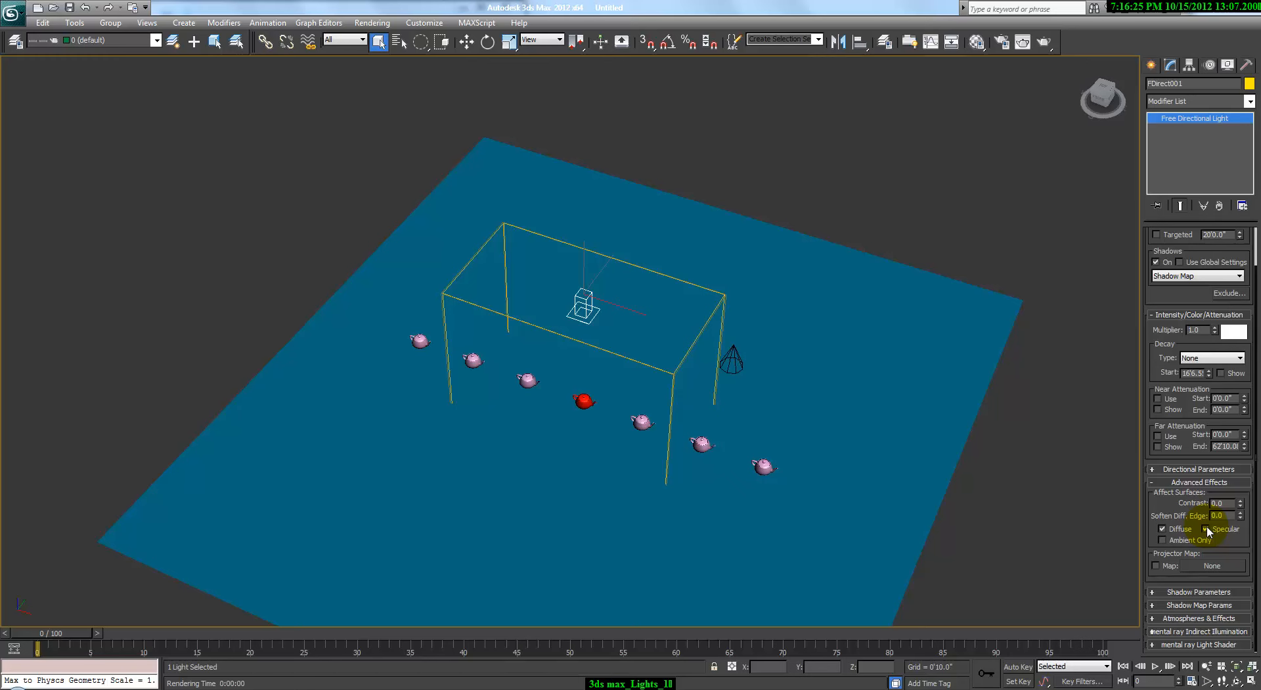
pyautogui.keyDown('alt'); pyautogui.moveTo(518, 425); pyautogui.dragTo(630, 412, button='middle'); pyautogui.keyUp('alt')
pyautogui.click(1202, 489)
# Delete the Free Spot light and the Free Direct light from the scene
pyautogui.click(732, 352)
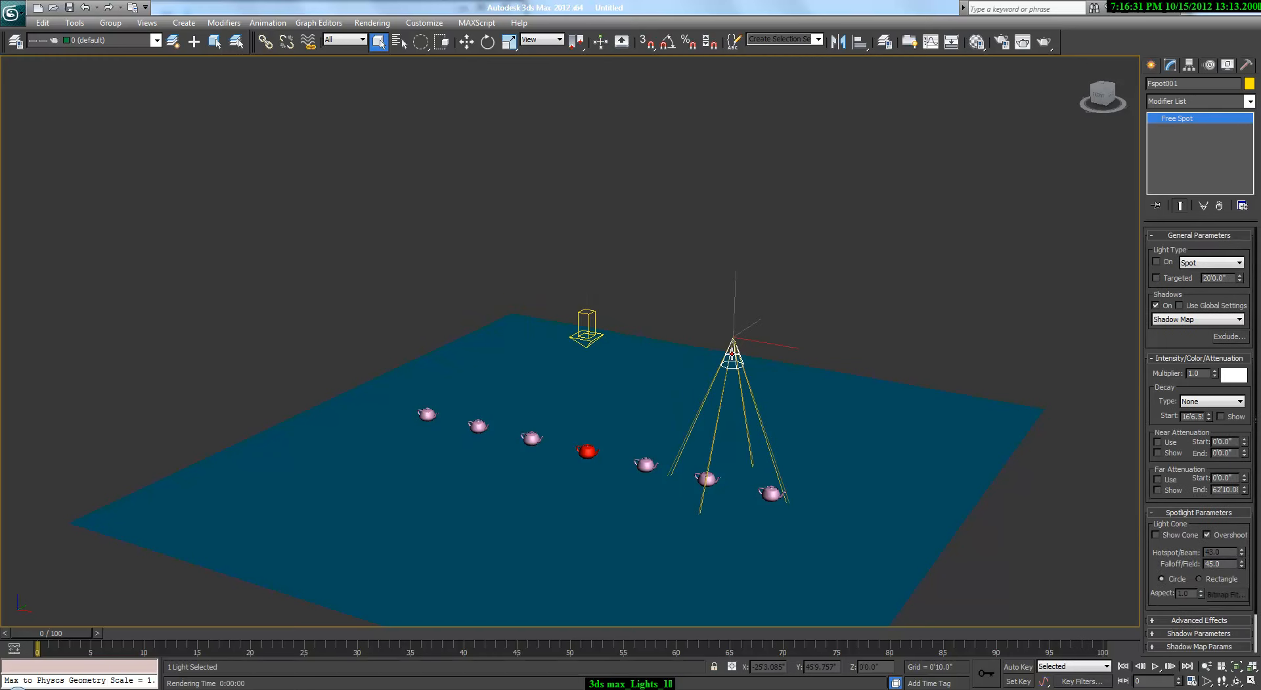
pyautogui.press('Delete')
pyautogui.click(585, 321)
pyautogui.press('Delete')
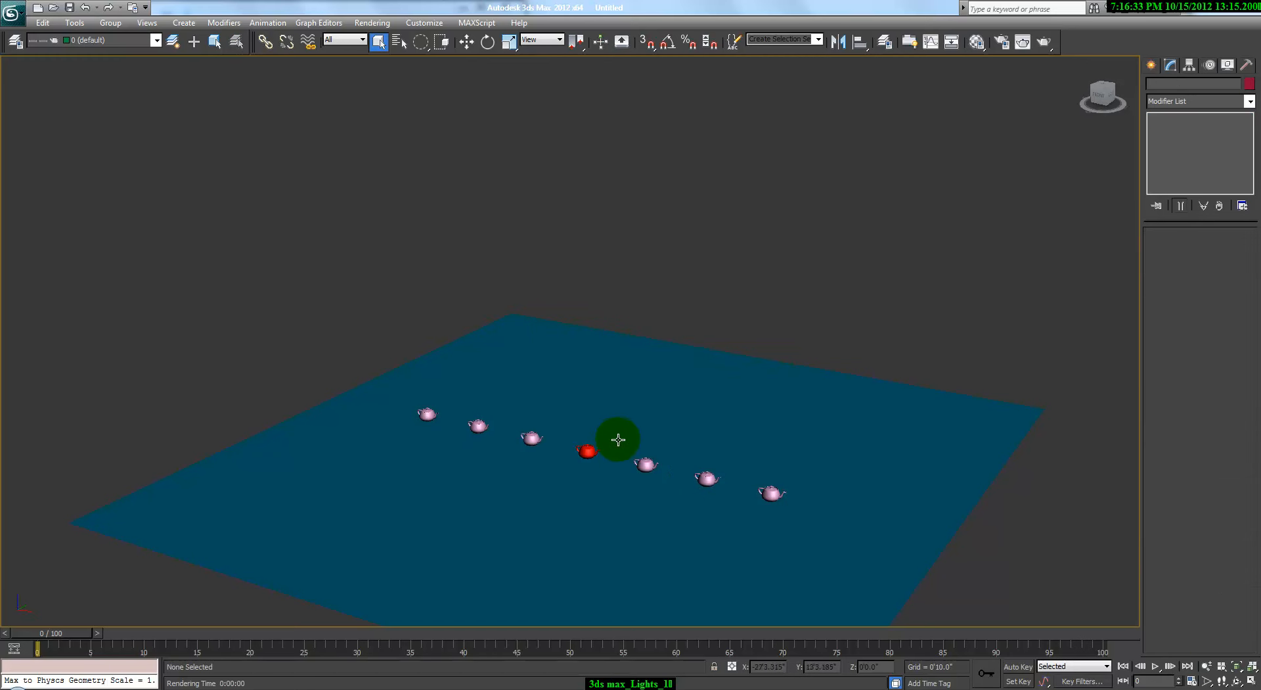
# Create a standard Omni light near the red teapot and raise it well above the ground plane
pyautogui.keyDown('alt'); pyautogui.moveTo(617, 439); pyautogui.dragTo(609, 419, button='middle'); pyautogui.keyUp('alt')
pyautogui.scroll(8, 609, 419)
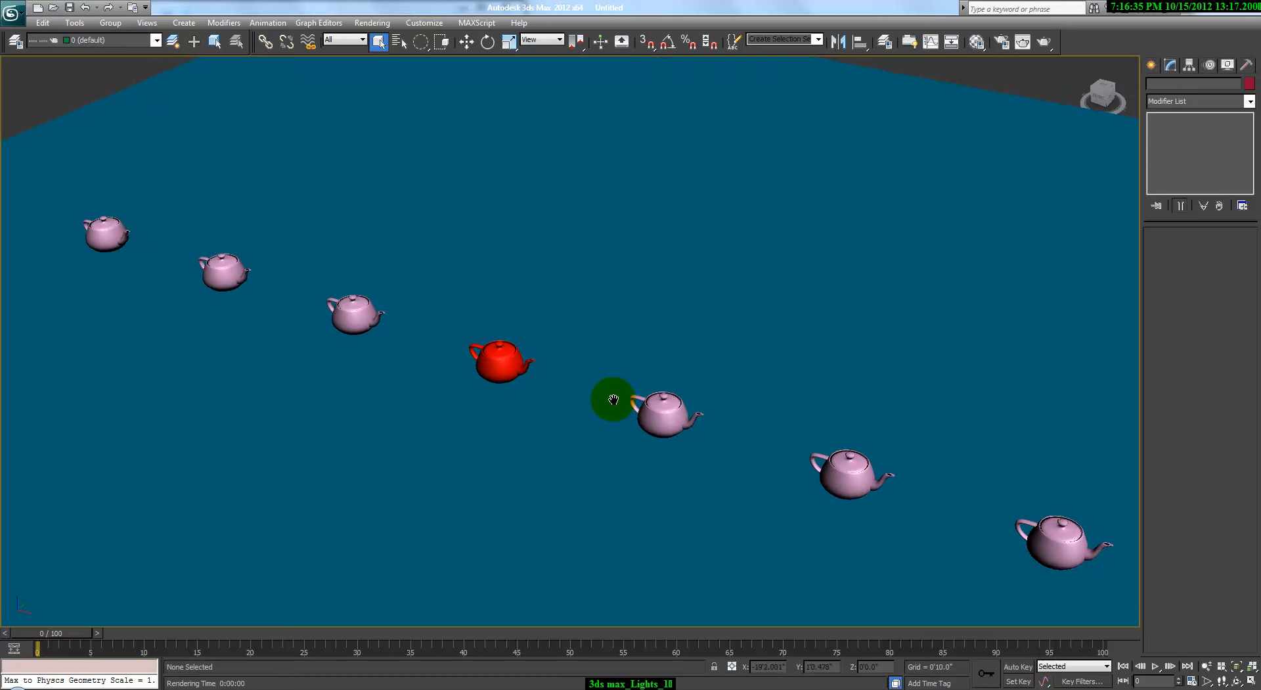
pyautogui.click(1150, 65)
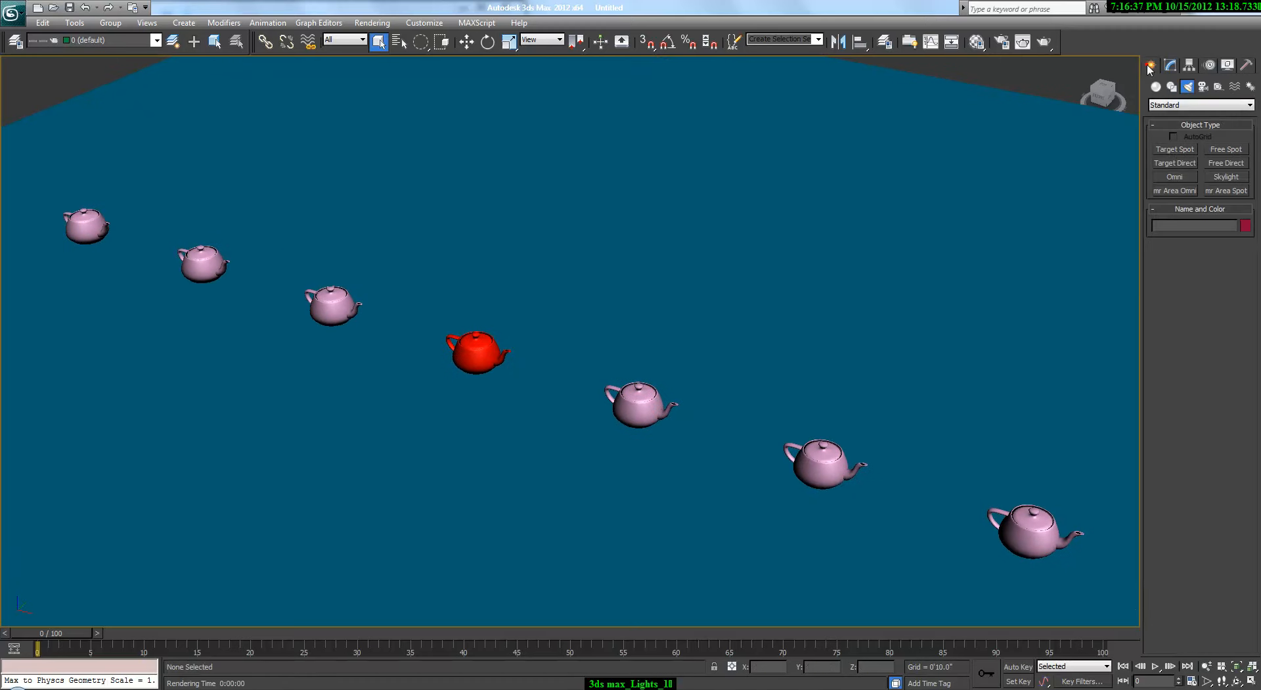
pyautogui.click(1174, 176)
pyautogui.click(512, 299)
pyautogui.rightClick(512, 299)
pyautogui.press('w')
pyautogui.moveTo(506, 269); pyautogui.dragTo(498, 103)
# Move the Omni light in the Top view to the front side of the teapot row and show the perspective maximized
pyautogui.hotkey('alt', 'w')
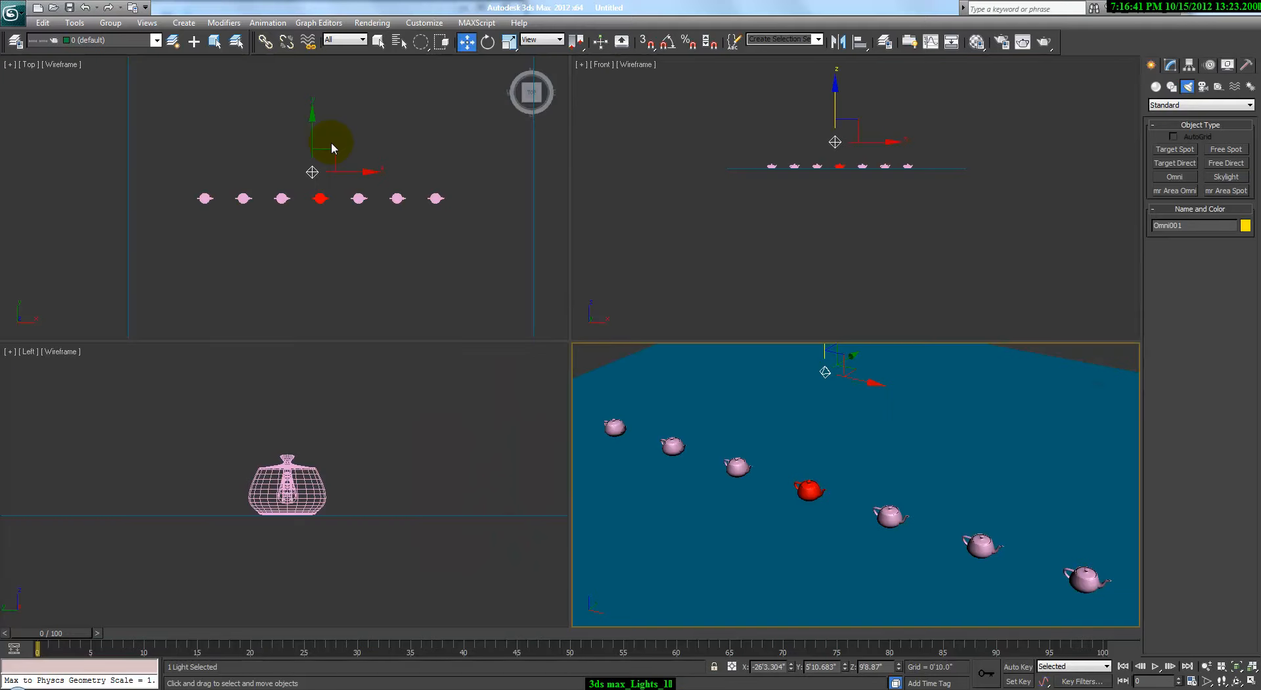
pyautogui.rightClick(331, 142)
pyautogui.hotkey('alt', 'w')
pyautogui.moveTo(646, 270); pyautogui.dragTo(677, 454)
pyautogui.hotkey('alt', 'w')
pyautogui.rightClick(794, 445)
pyautogui.hotkey('alt', 'w')
pyautogui.keyDown('alt'); pyautogui.moveTo(739, 447); pyautogui.dragTo(723, 422, button='middle'); pyautogui.keyUp('alt')
pyautogui.moveTo(806, 483); pyautogui.dragTo(756, 438, button='middle')
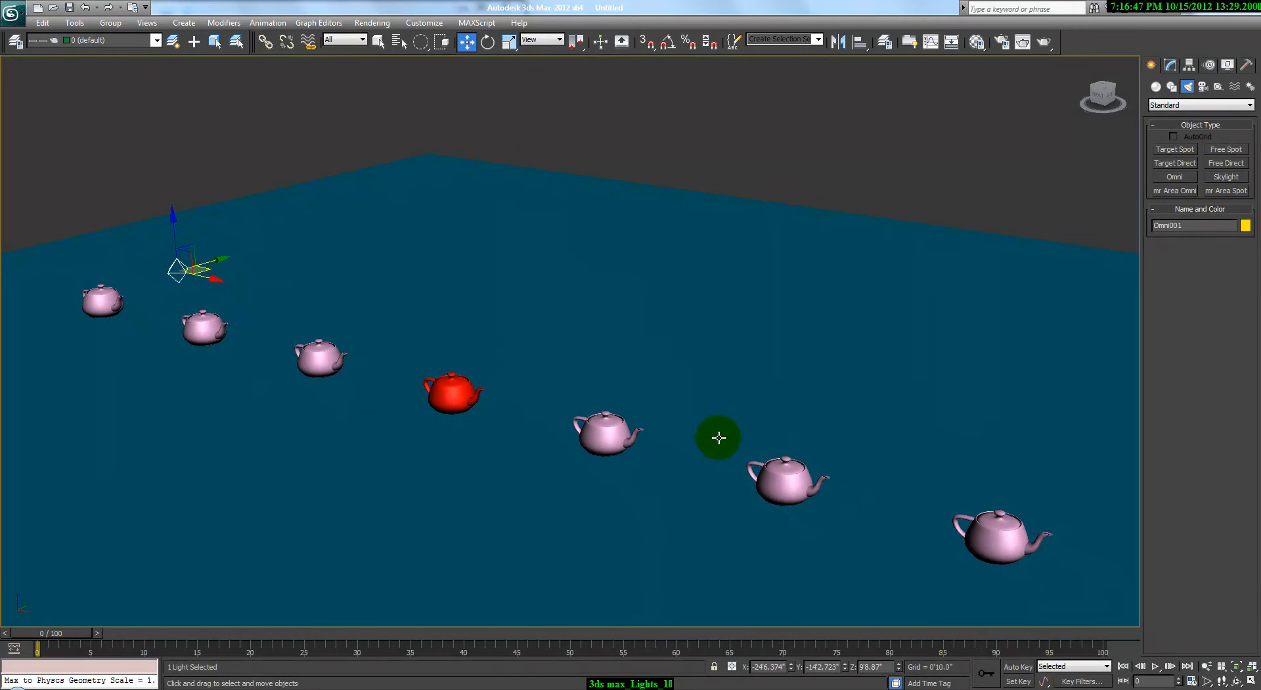
# Increase the radius of the teapot just beyond the red one to 2'5.309" so the whole row enlarges
pyautogui.click(612, 439)
pyautogui.click(1169, 65)
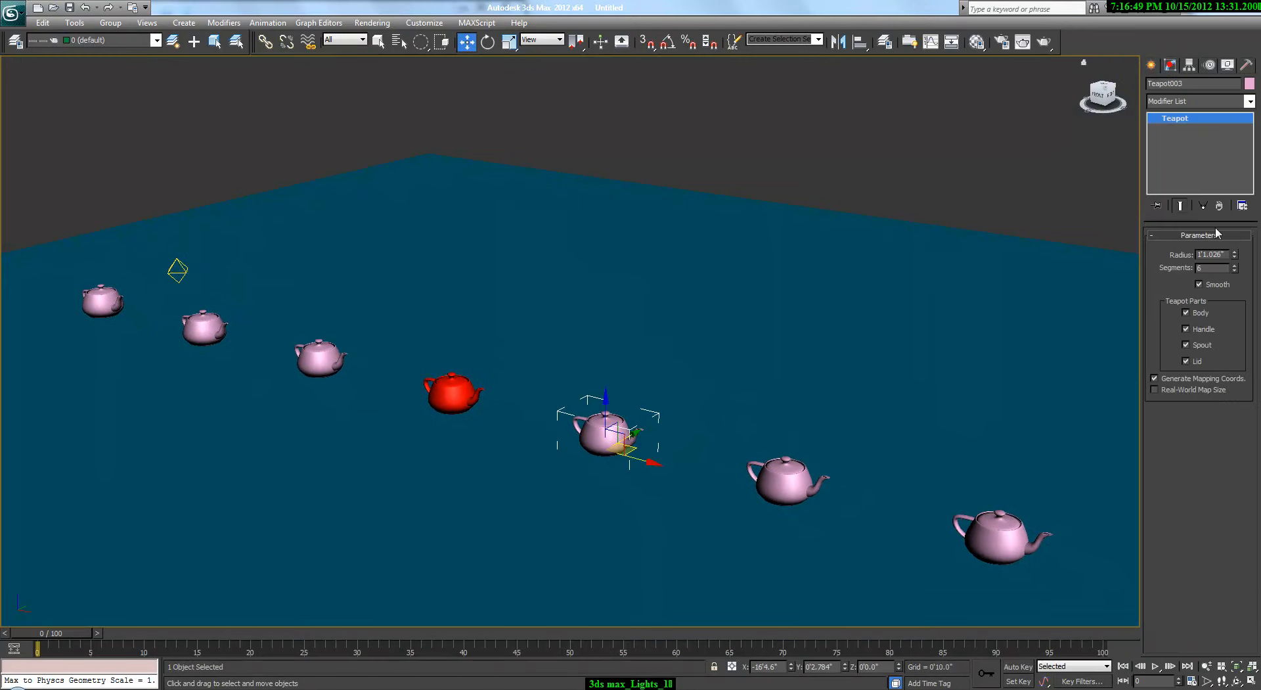
pyautogui.moveTo(1231, 266)
pyautogui.mouseDown()
pyautogui.moveTo(1232, 250)
pyautogui.moveTo(1230, 273)
pyautogui.mouseUp()
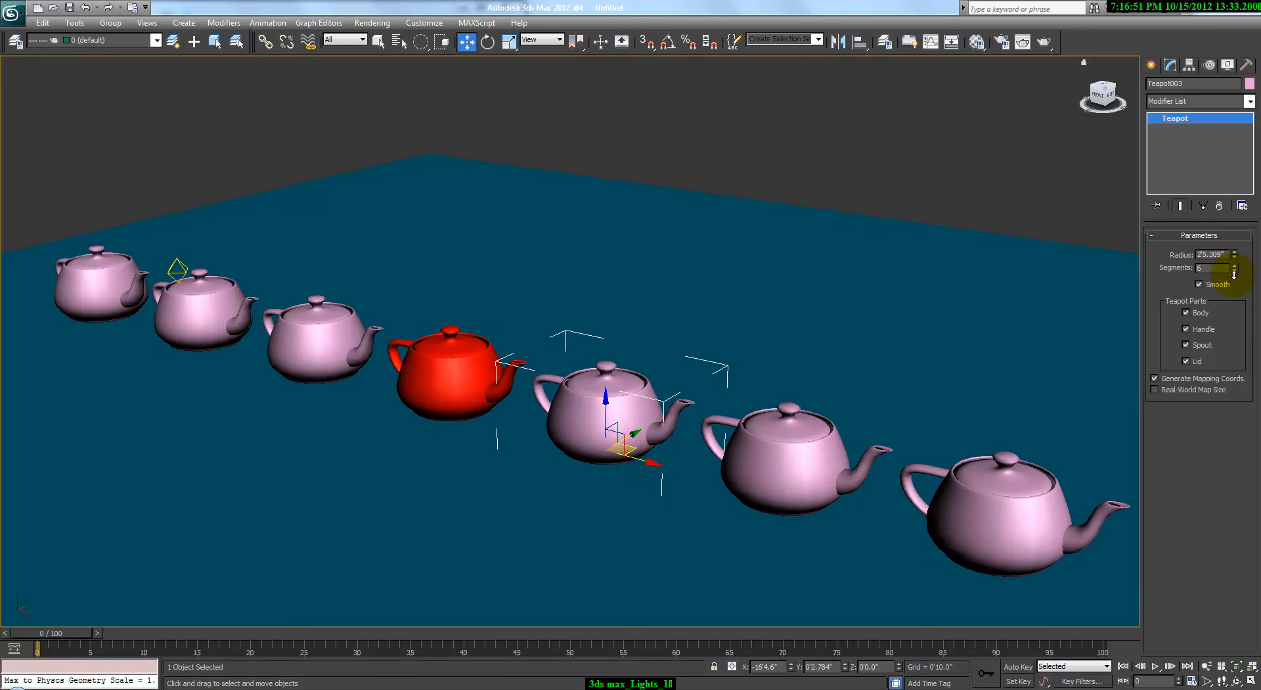
# Raise the Omni light in the Front view to a height of about 33'10.8" and show the perspective maximized
pyautogui.click(178, 269)
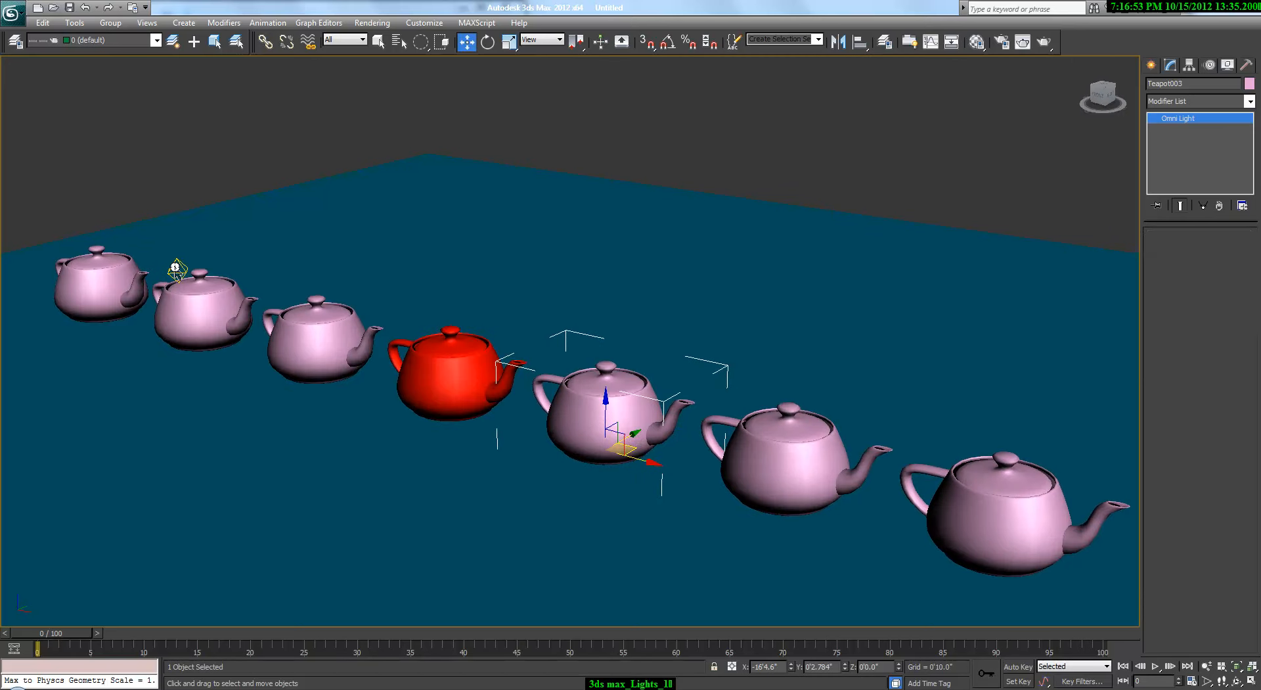
pyautogui.hotkey('alt', 'w')
pyautogui.rightClick(642, 168)
pyautogui.moveTo(540, 191); pyautogui.dragTo(539, 59)
pyautogui.hotkey('alt', 'w')
pyautogui.rightClick(658, 425)
pyautogui.hotkey('alt', 'w')
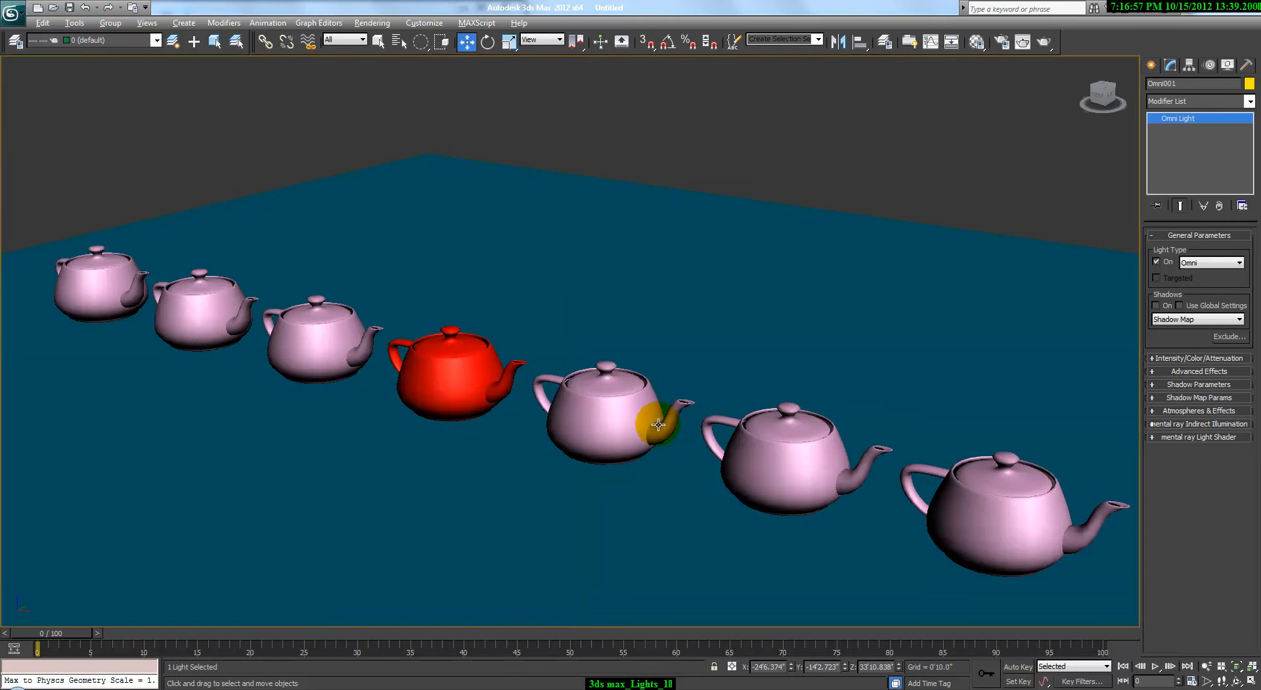
# Assign the 01 - Default material to all teapots, leaving out the ground plane
pyautogui.press('m')
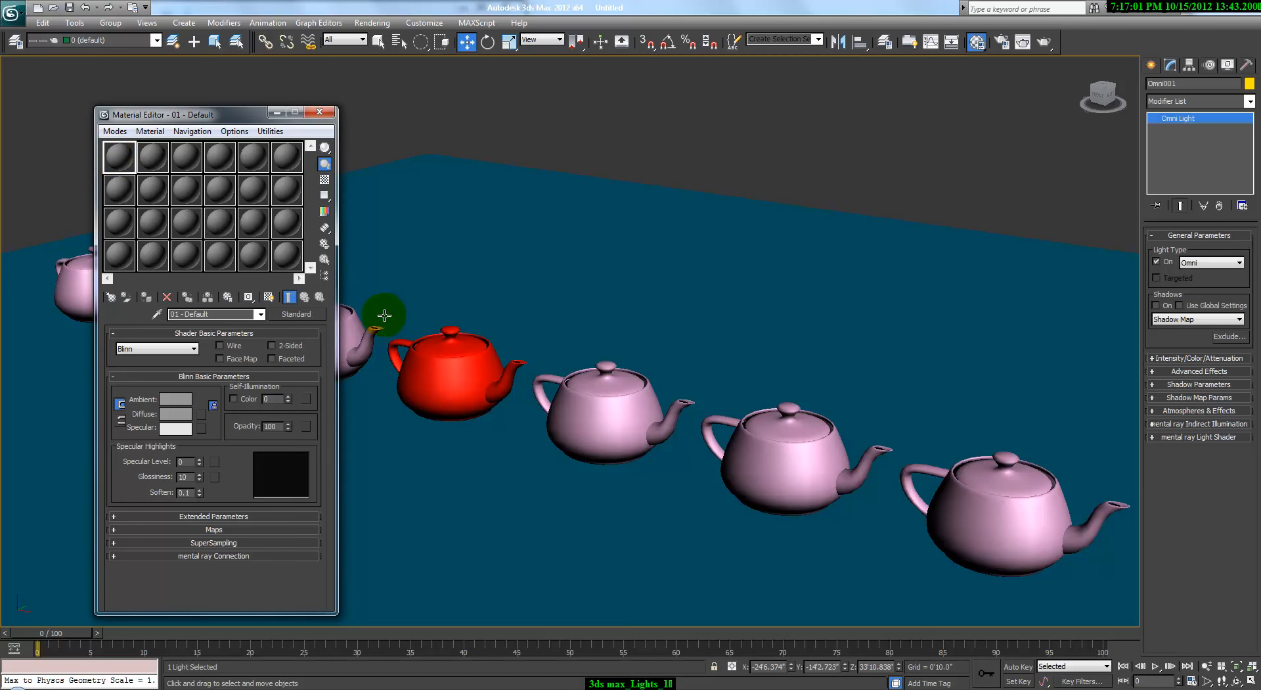
pyautogui.hotkey('ctrl', 'a')
pyautogui.keyDown('alt'); pyautogui.click(513, 280); pyautogui.keyUp('alt')
pyautogui.click(168, 297)
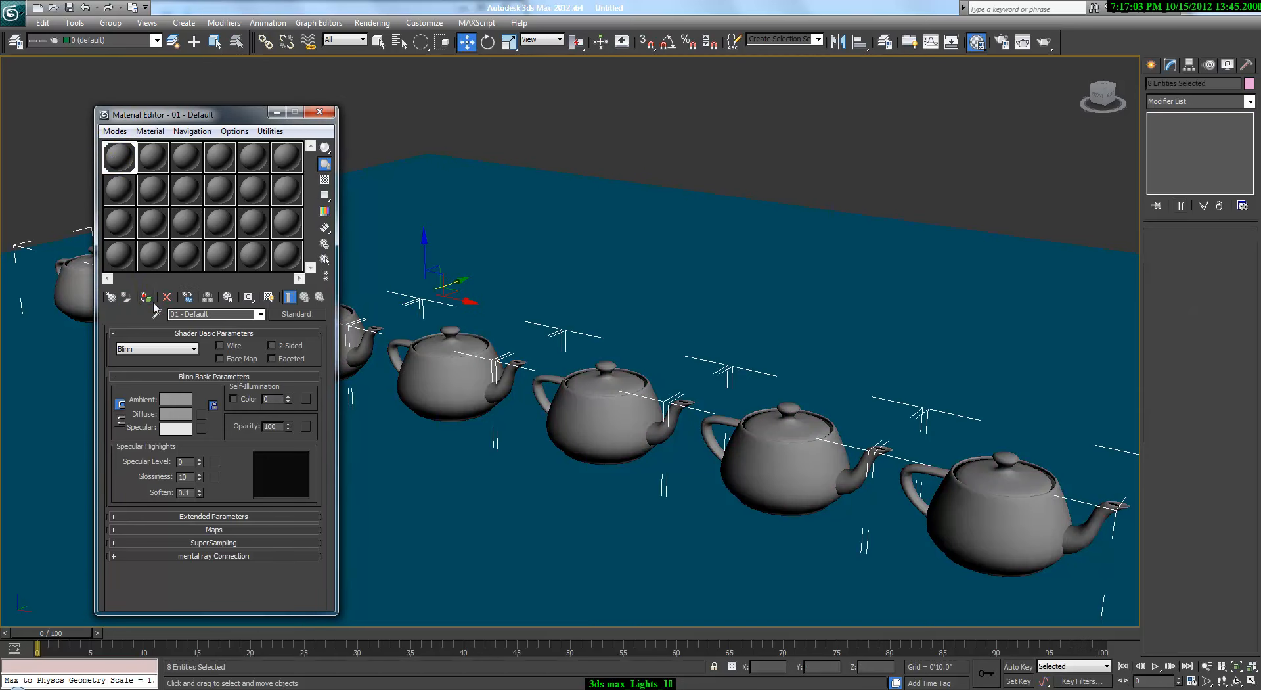
# Set the material's Specular Level to 336 and Glossiness to 58, and render the perspective
pyautogui.moveTo(199, 462); pyautogui.dragTo(197, 436)
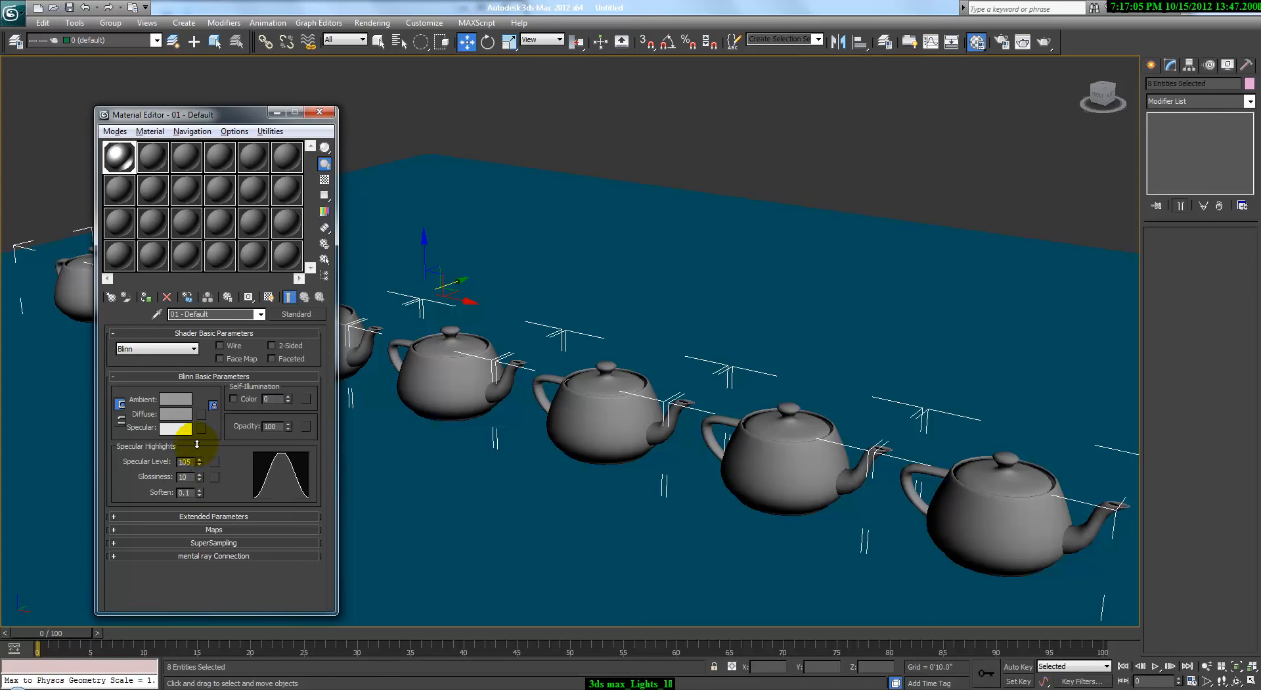
pyautogui.moveTo(199, 478)
pyautogui.mouseDown()
pyautogui.moveTo(198, 451)
pyautogui.moveTo(209, 464)
pyautogui.mouseUp()
pyautogui.hotkey('shift', 'q')
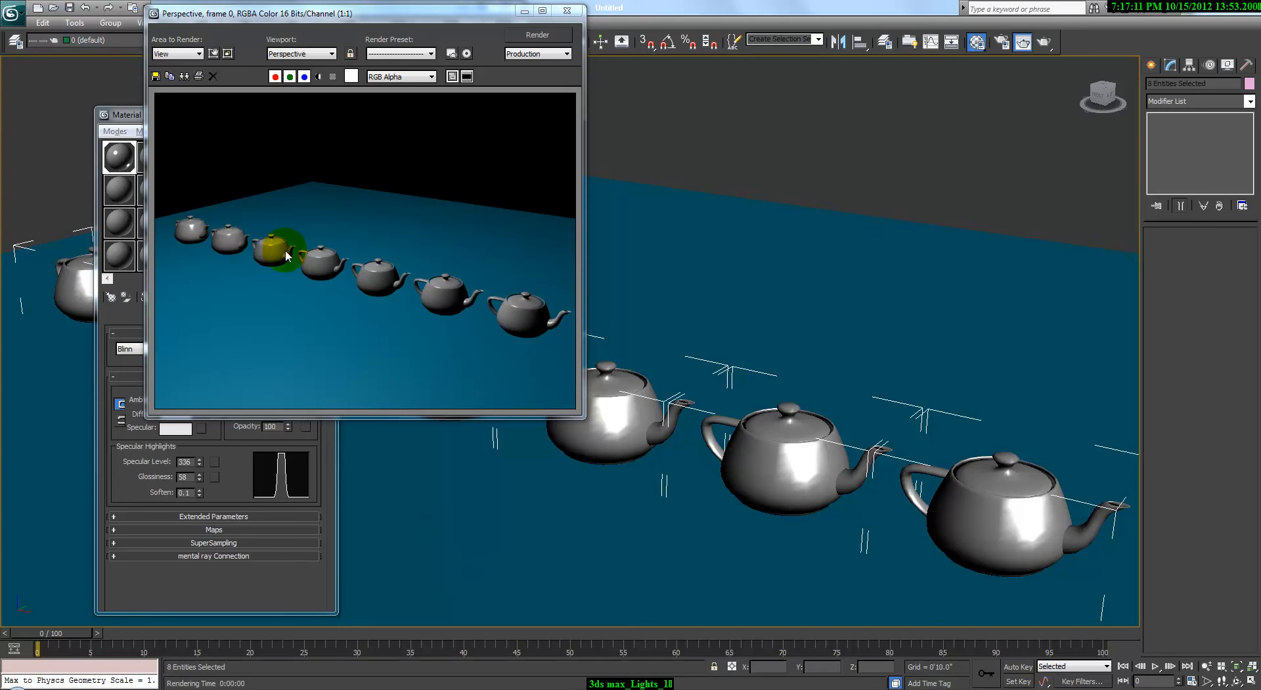
# Set the material's Glossiness to 28, render the perspective again, and close the render and material windows
pyautogui.moveTo(199, 476); pyautogui.dragTo(202, 496)
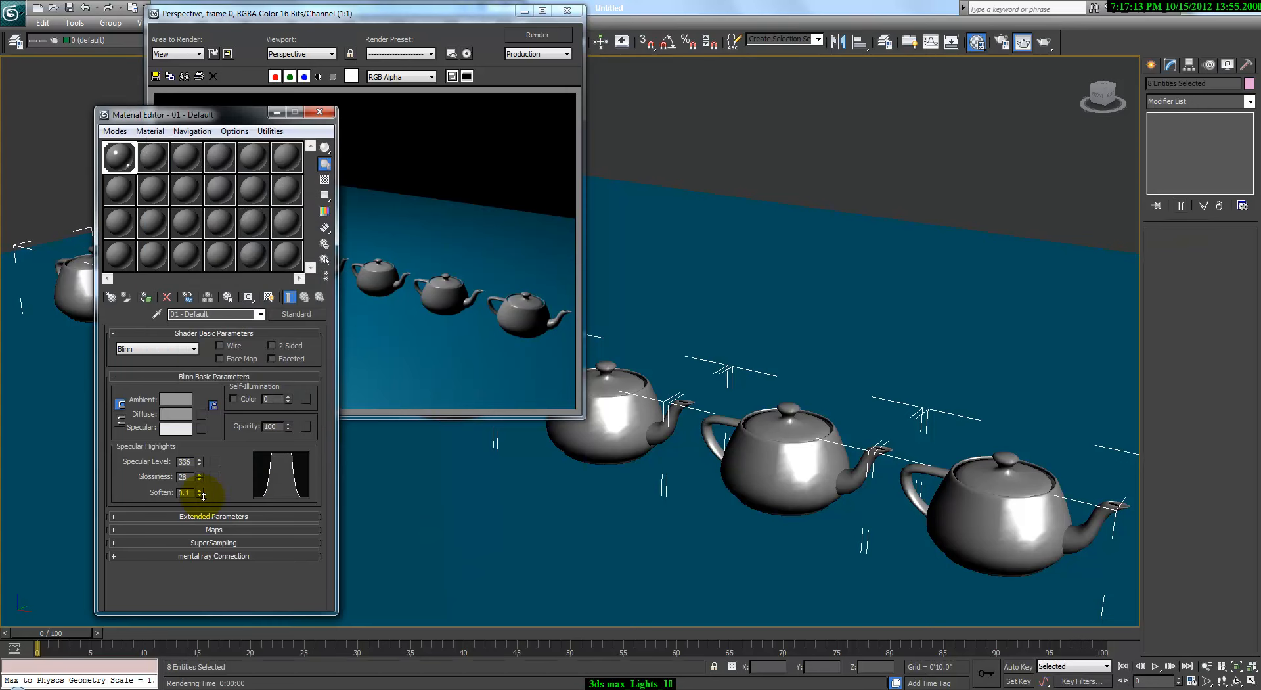
pyautogui.hotkey('shift', 'q')
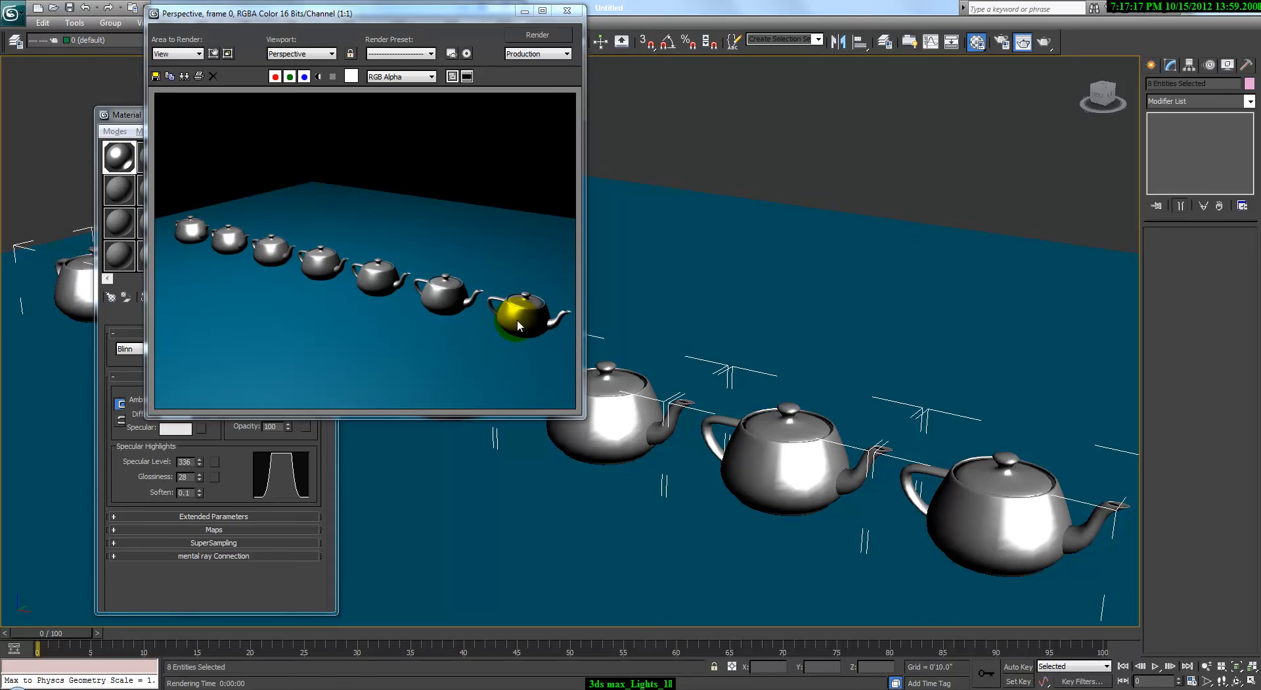
pyautogui.click(567, 11)
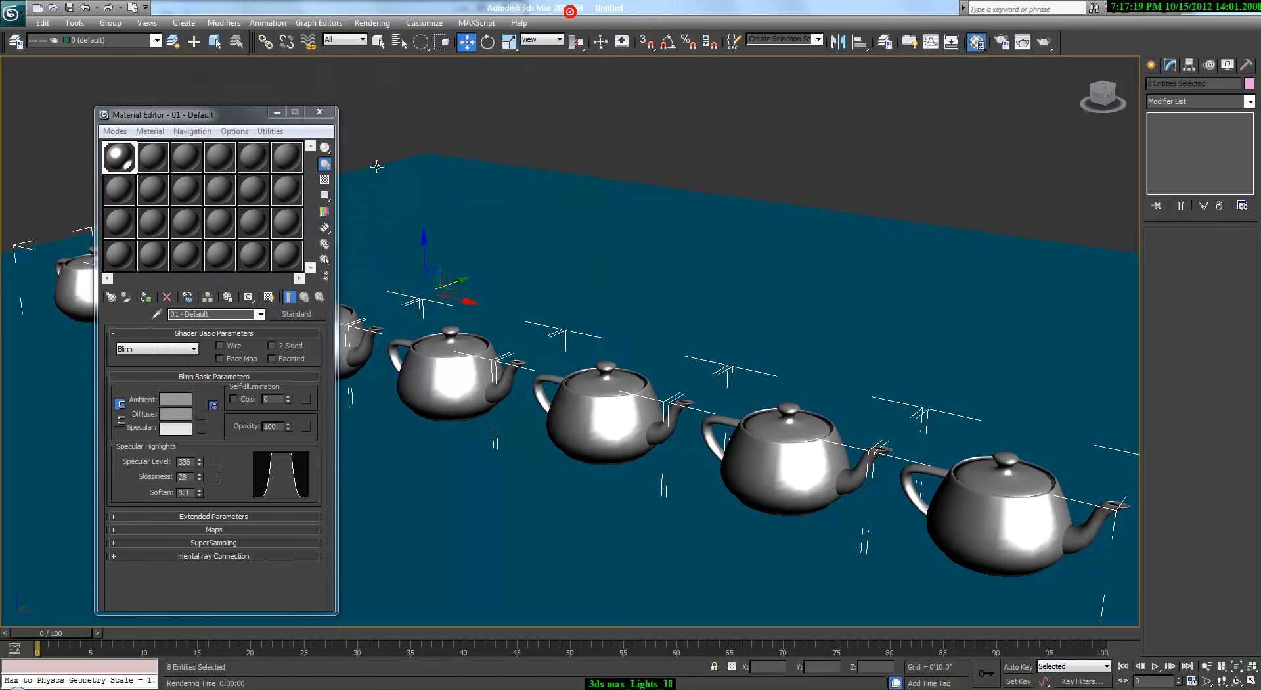
pyautogui.click(328, 117)
# Select the Omni light in the Top view and show the perspective maximized
pyautogui.hotkey('alt', 'w')
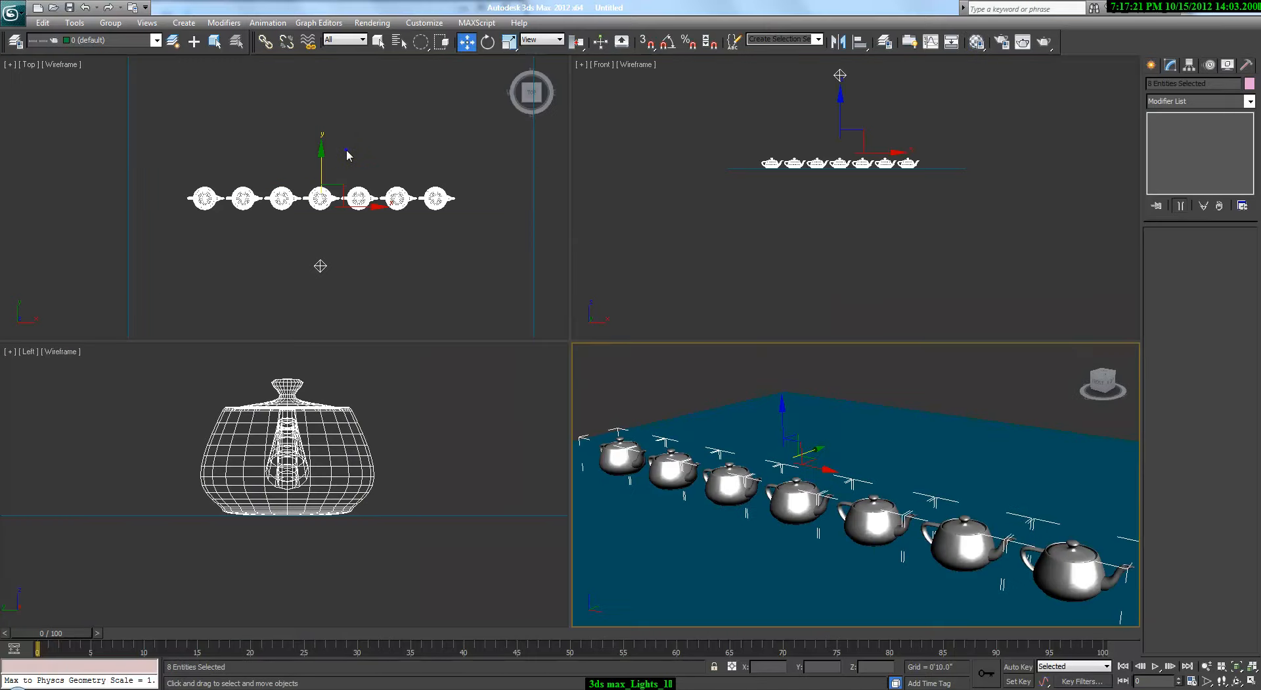
pyautogui.click(320, 265)
pyautogui.hotkey('alt', 'w')
pyautogui.hotkey('alt', 'w')
pyautogui.rightClick(560, 445)
pyautogui.rightClick(673, 441)
pyautogui.hotkey('alt', 'w')
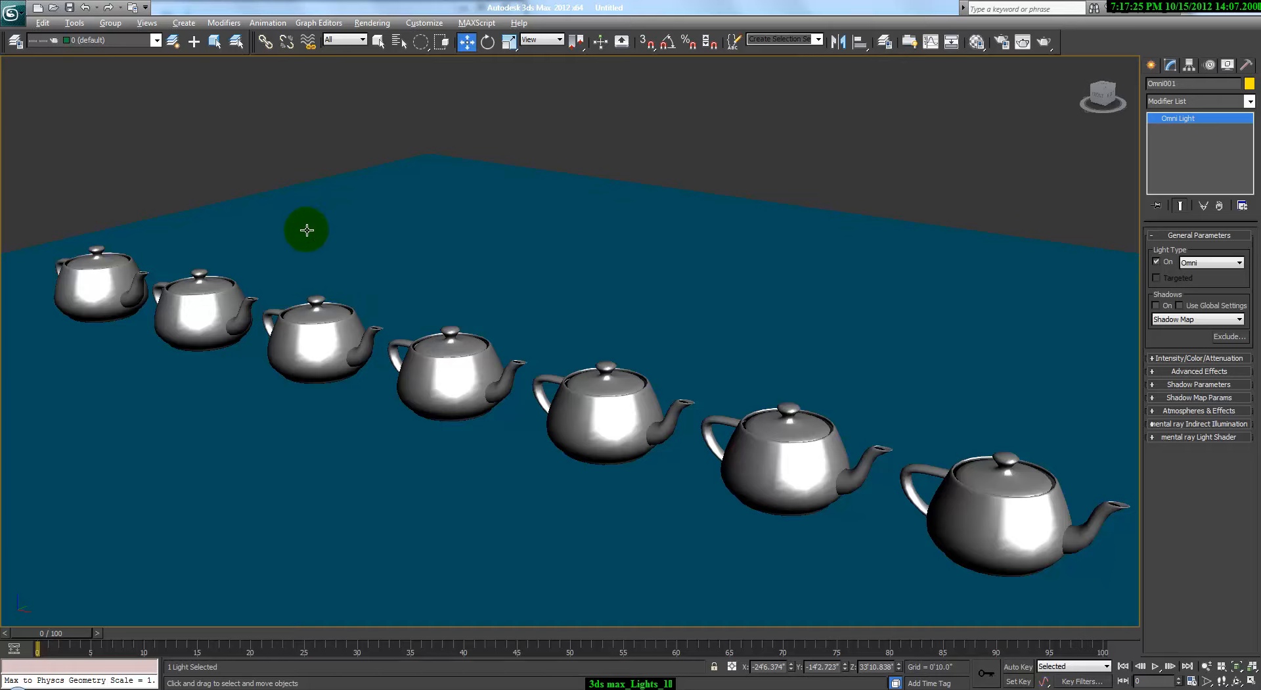
# Move the Omni light in the Top view to the back side of the teapot row and render the perspective
pyautogui.hotkey('alt', 'w')
pyautogui.rightClick(326, 223)
pyautogui.moveTo(330, 118); pyautogui.dragTo(322, 99)
pyautogui.rightClick(750, 525)
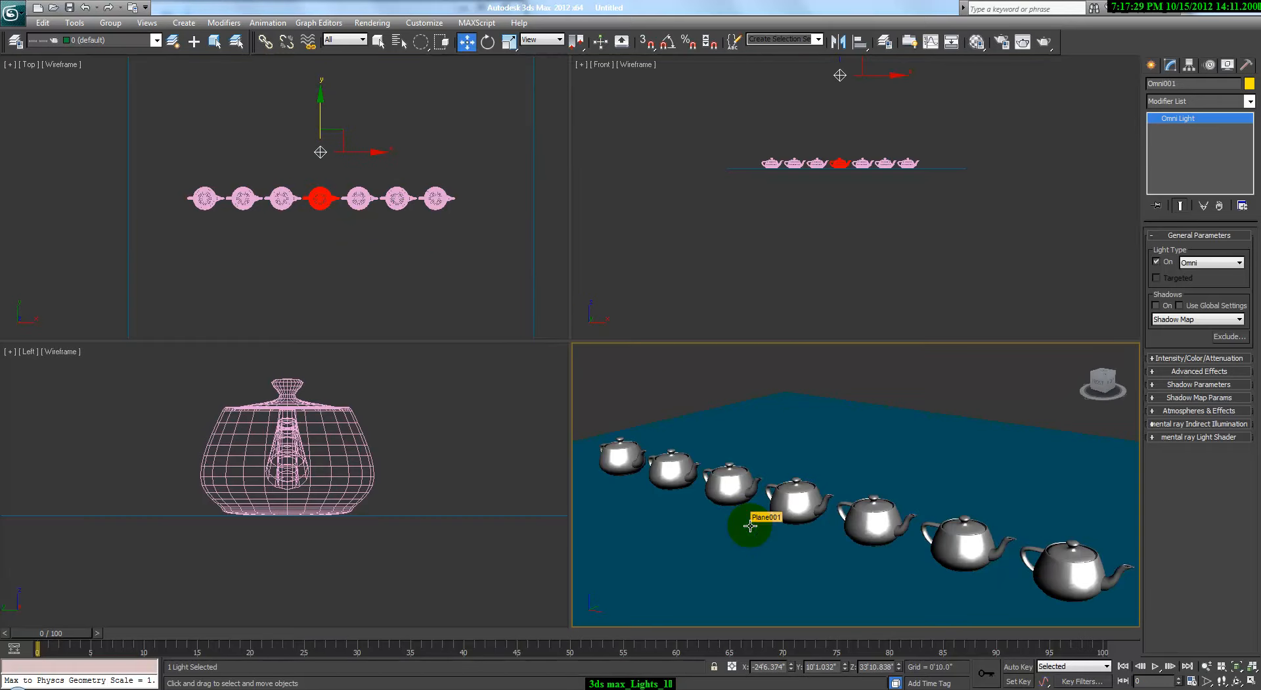
pyautogui.hotkey('shift', 'q')
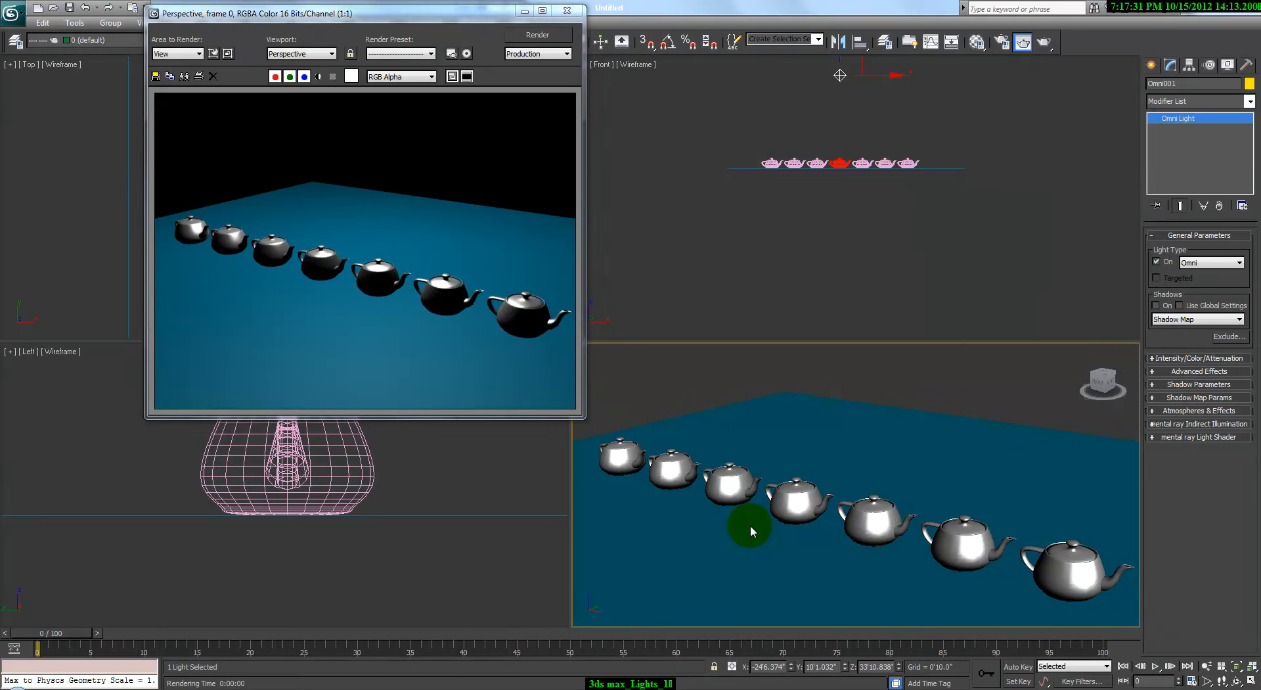
# Undo the Omni light's move and render the perspective again
pyautogui.moveTo(750, 526); pyautogui.dragTo(731, 511)
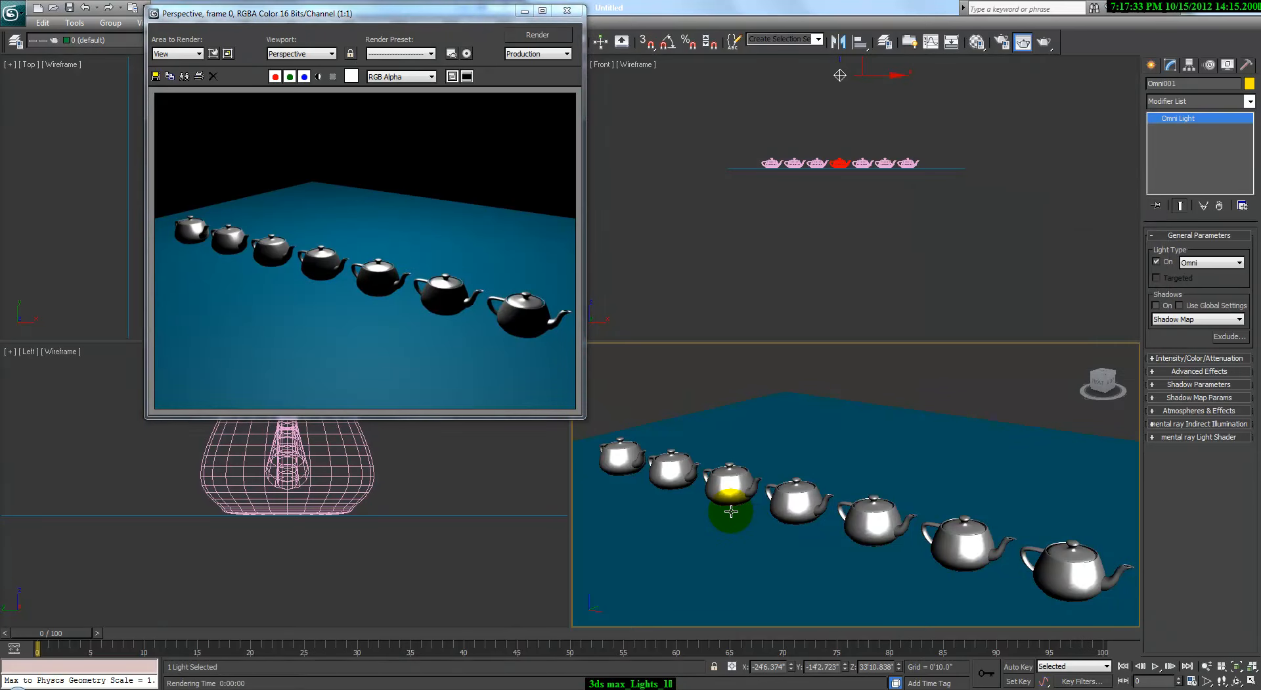
pyautogui.hotkey('shift', 'q')
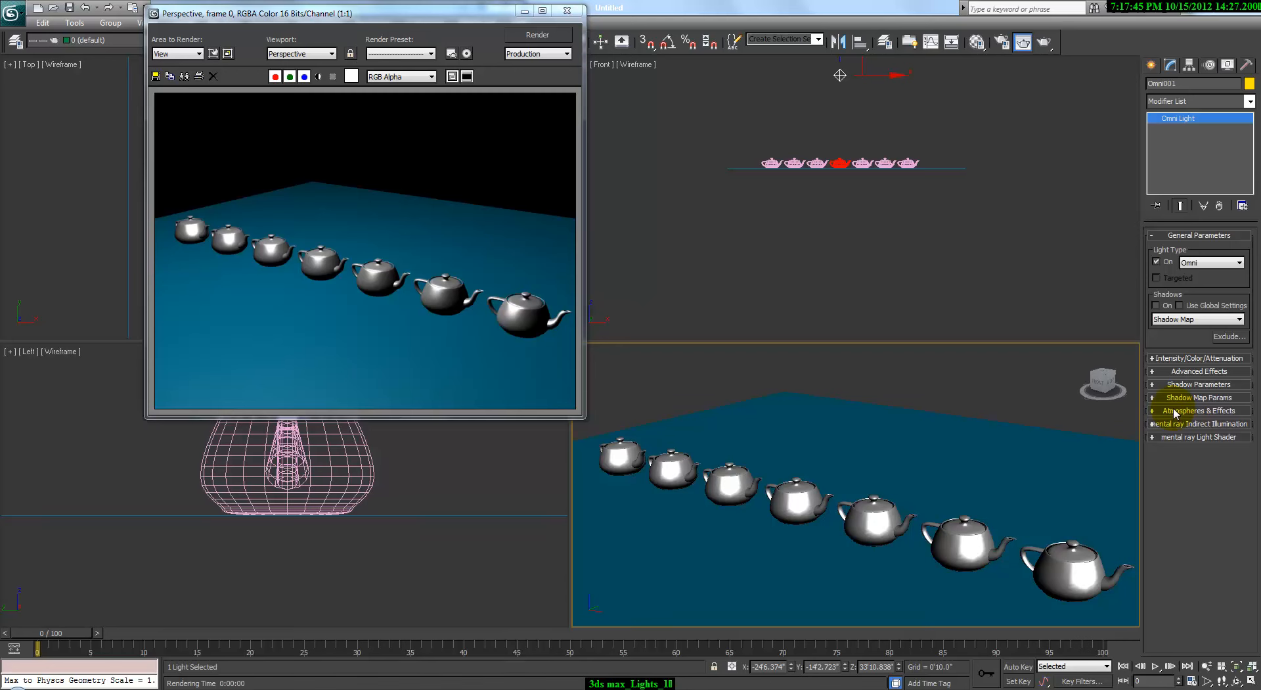
# Turn off Diffuse in the Omni light's Advanced Effects, leaving Specular on, and render the perspective
pyautogui.click(1186, 384)
pyautogui.click(1185, 384)
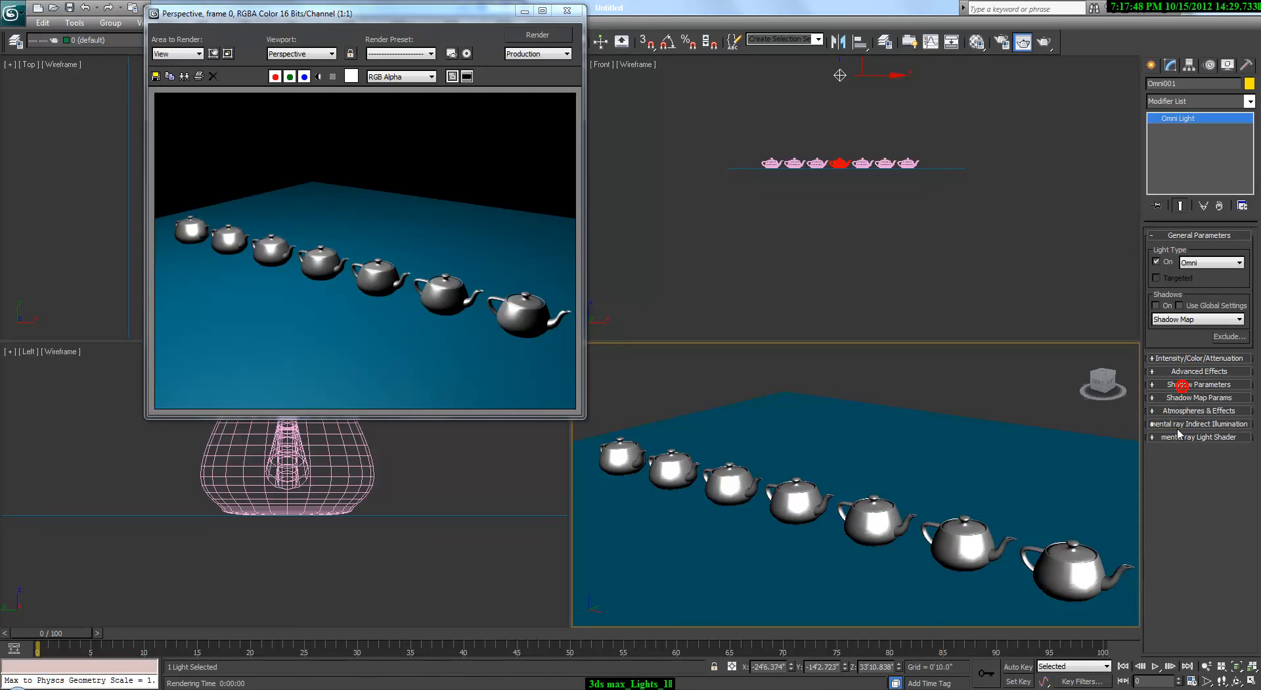
pyautogui.click(1175, 371)
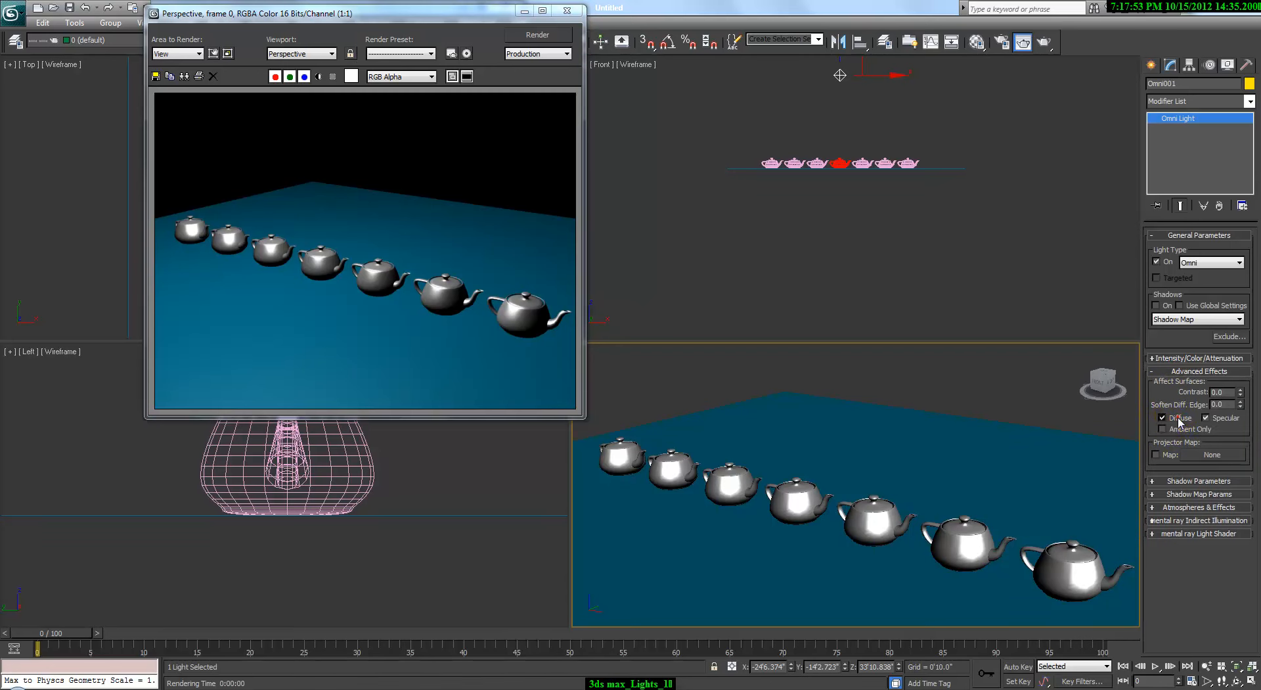
pyautogui.hotkey('shift', 'q')
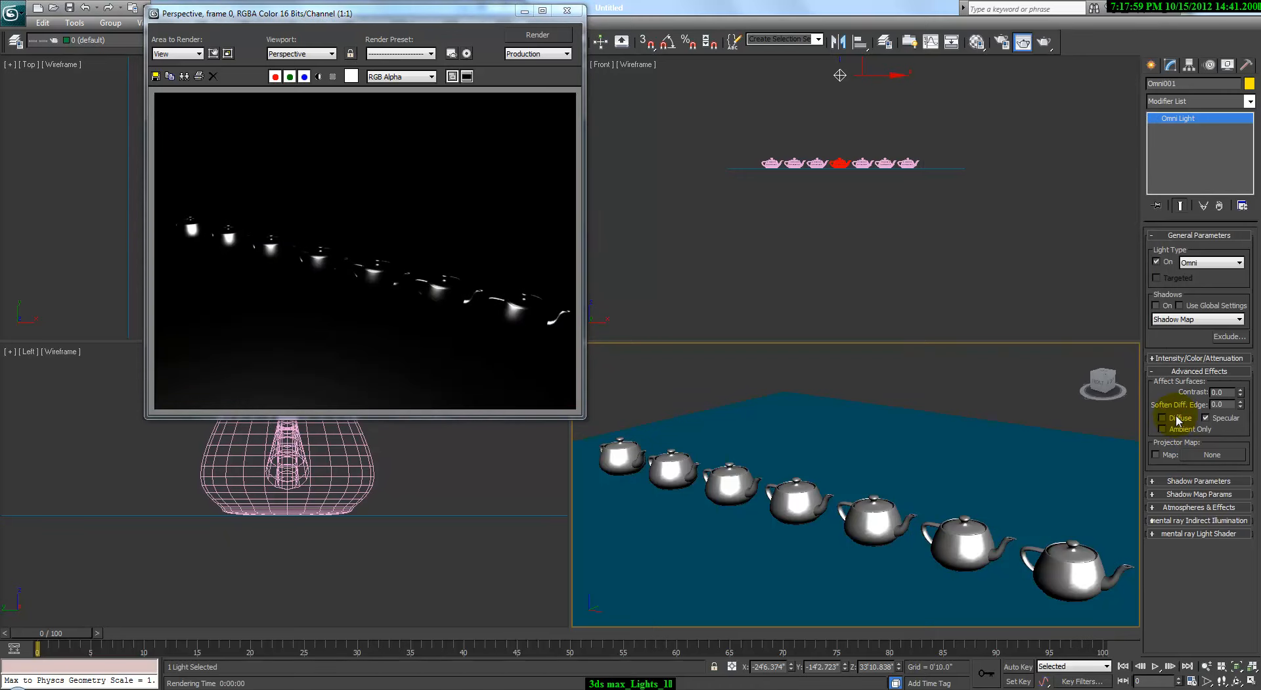
# Close the render and make one independent copy of the Omni light on the back side of the teapot row
pyautogui.rightClick(787, 174)
pyautogui.click(567, 11)
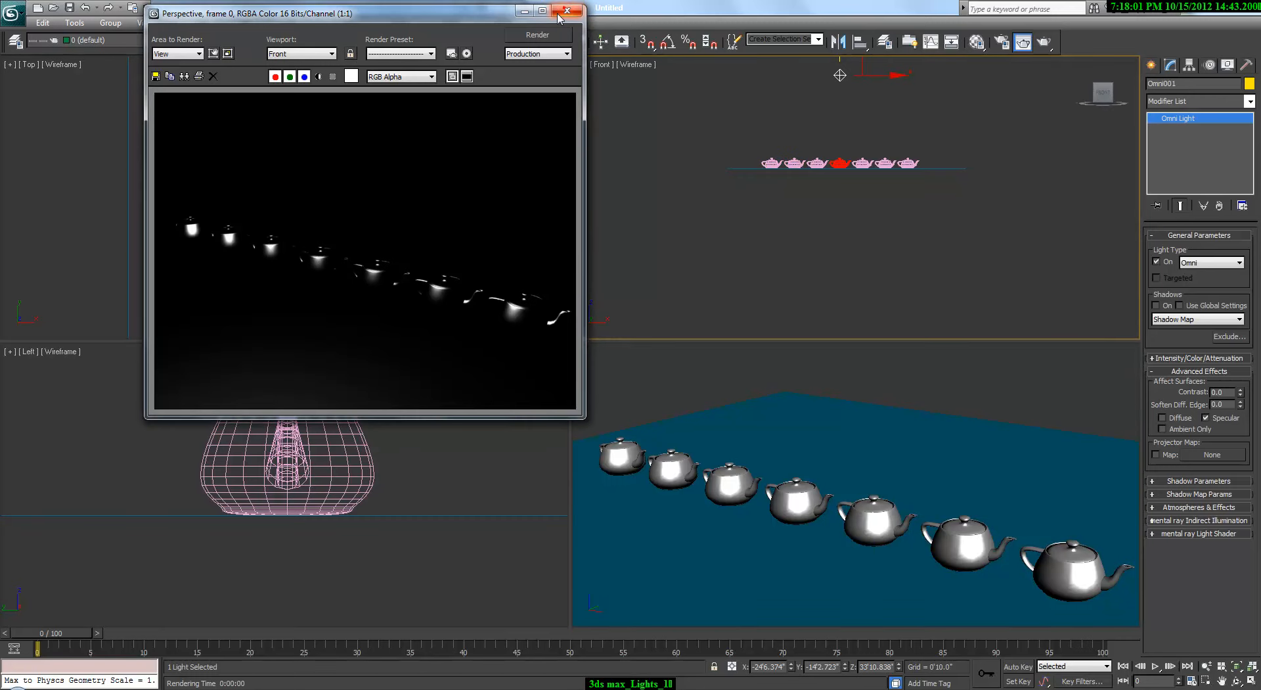
pyautogui.hotkey('alt', 'w')
pyautogui.hotkey('alt', 'w')
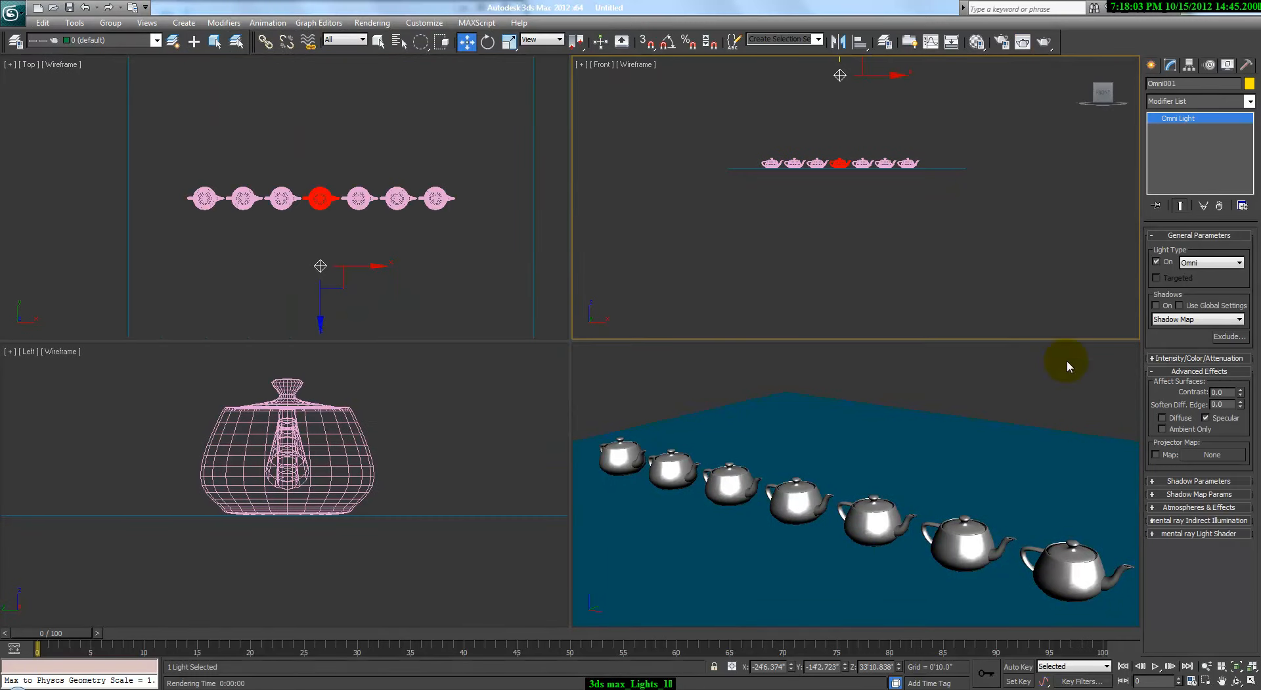
pyautogui.rightClick(342, 241)
pyautogui.keyDown('shift'); pyautogui.moveTo(320, 194); pyautogui.dragTo(329, 62); pyautogui.keyUp('shift')
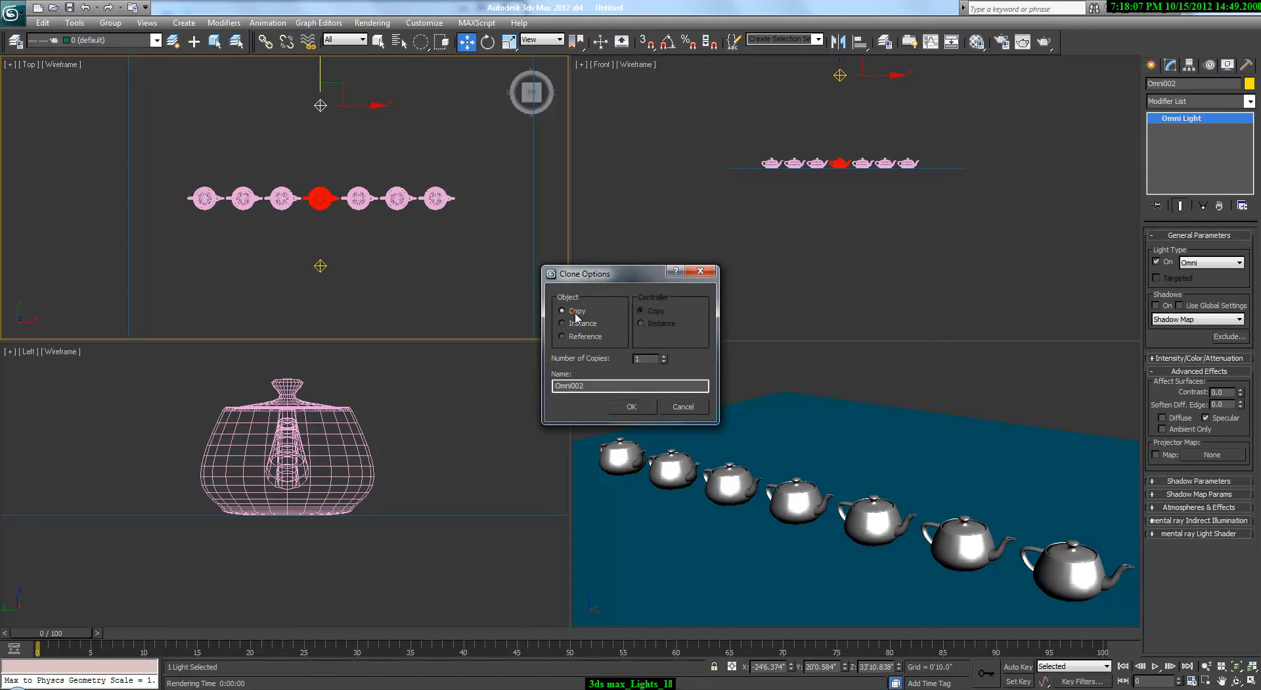
pyautogui.click(632, 409)
# Turn on Diffuse and shadows for the copied Omni light and render the perspective
pyautogui.click(1171, 420)
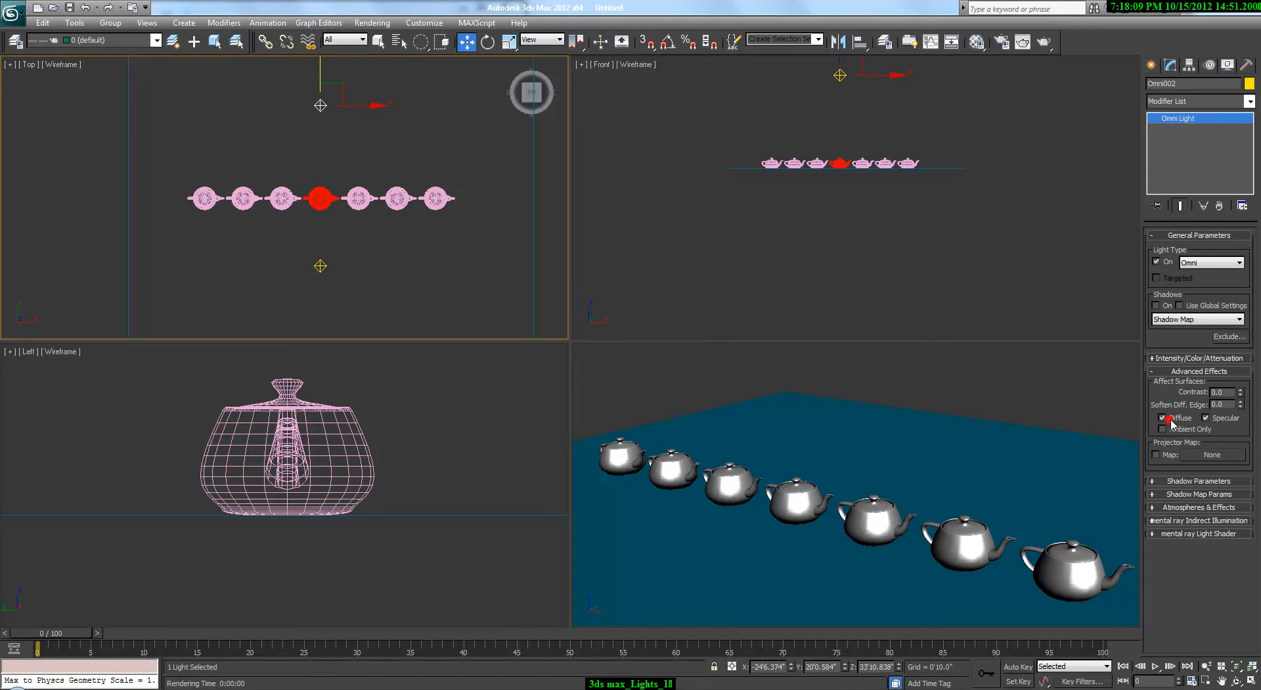
pyautogui.click(1156, 305)
pyautogui.rightClick(881, 476)
pyautogui.hotkey('shift', 'q')
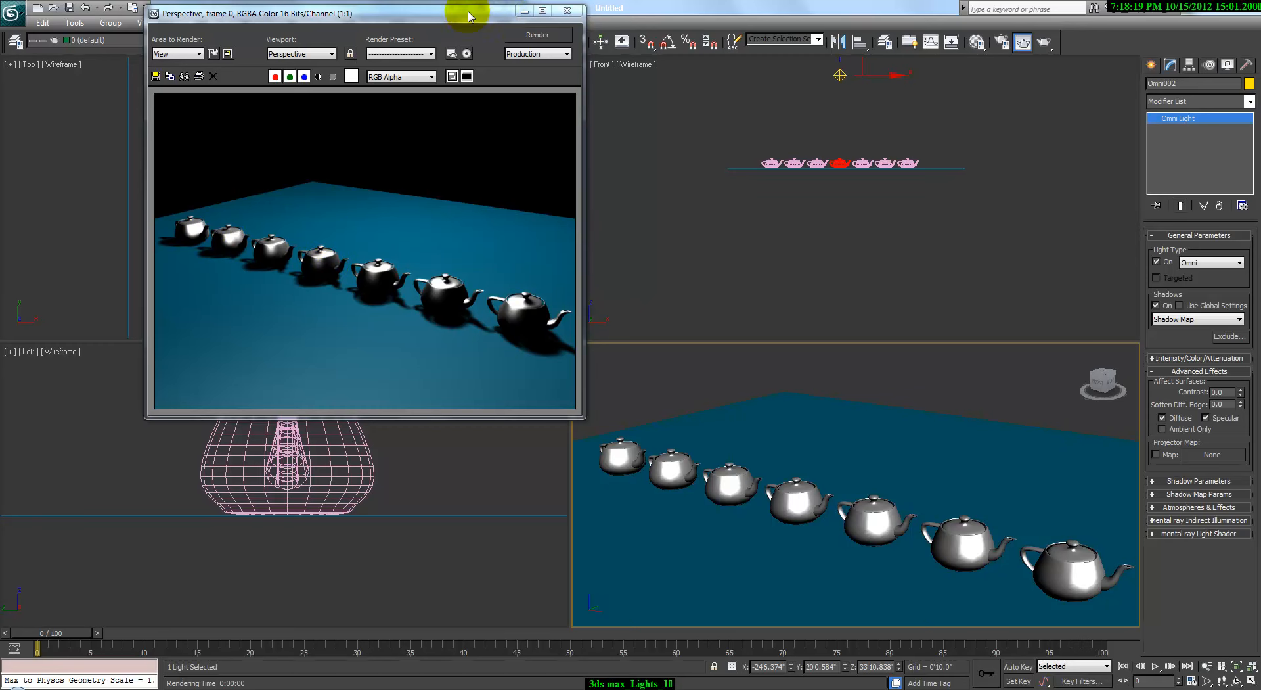
# Shift the copied Omni light sideways in the Front view and turn on Diffuse for the original Omni light
pyautogui.moveTo(464, 13); pyautogui.dragTo(328, 101)
pyautogui.click(792, 73)
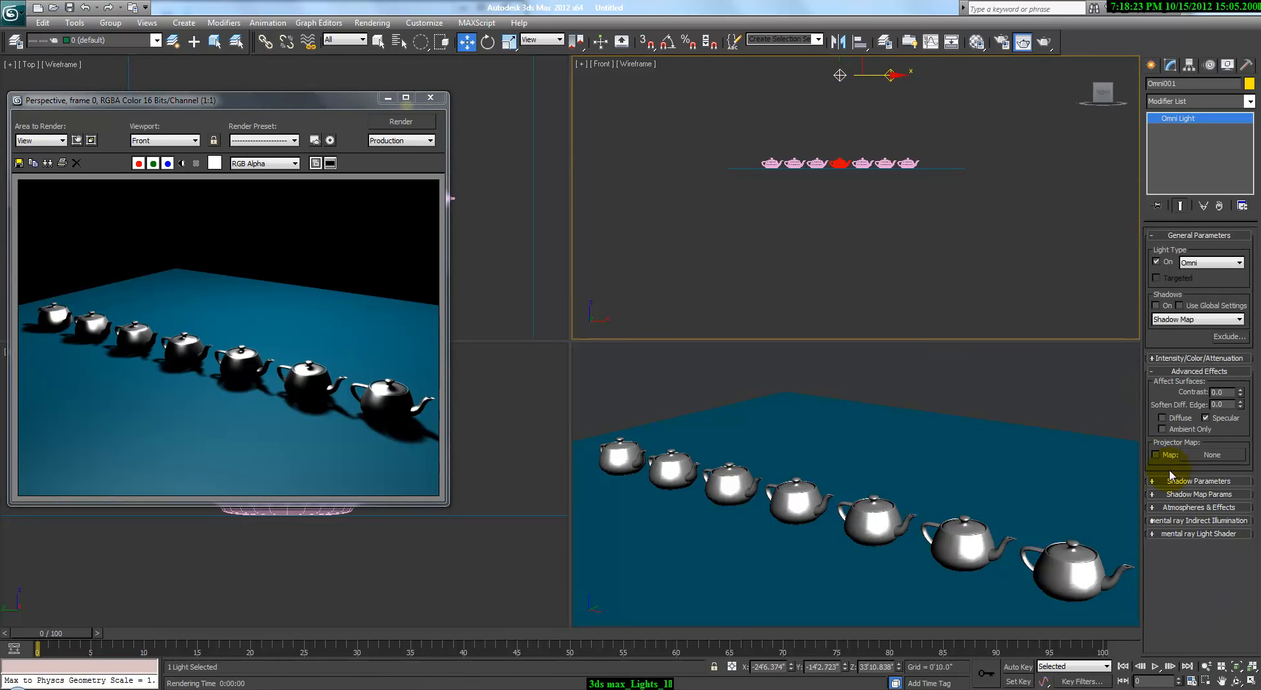
pyautogui.rightClick(897, 447)
pyautogui.rightClick(841, 456)
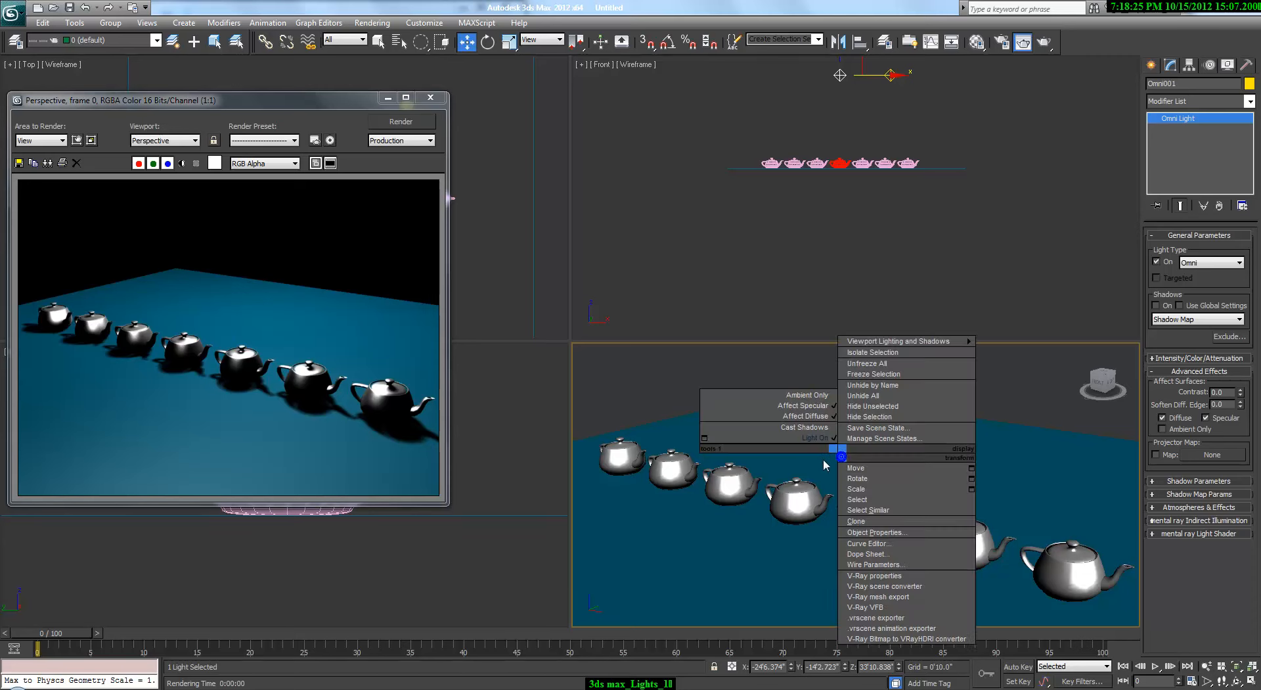
# Clone the rendered image, render the perspective again to compare both lighting results, and close the clone
pyautogui.click(225, 263)
pyautogui.click(33, 162)
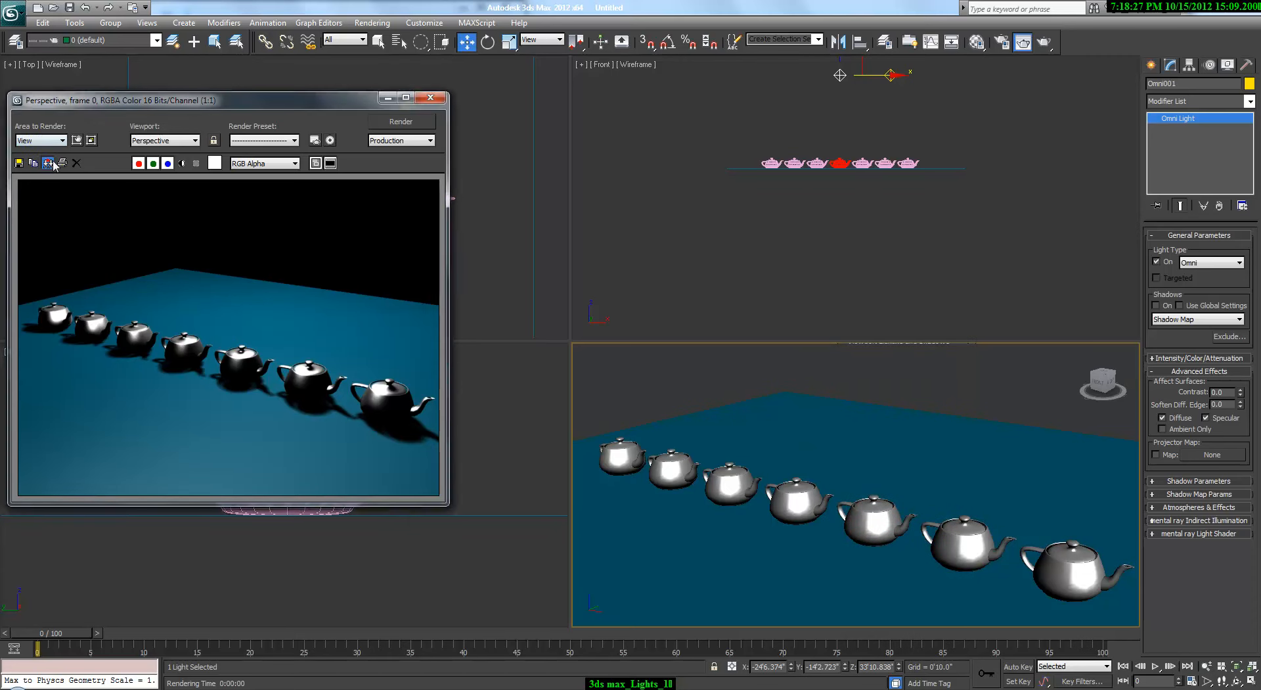
pyautogui.click(400, 121)
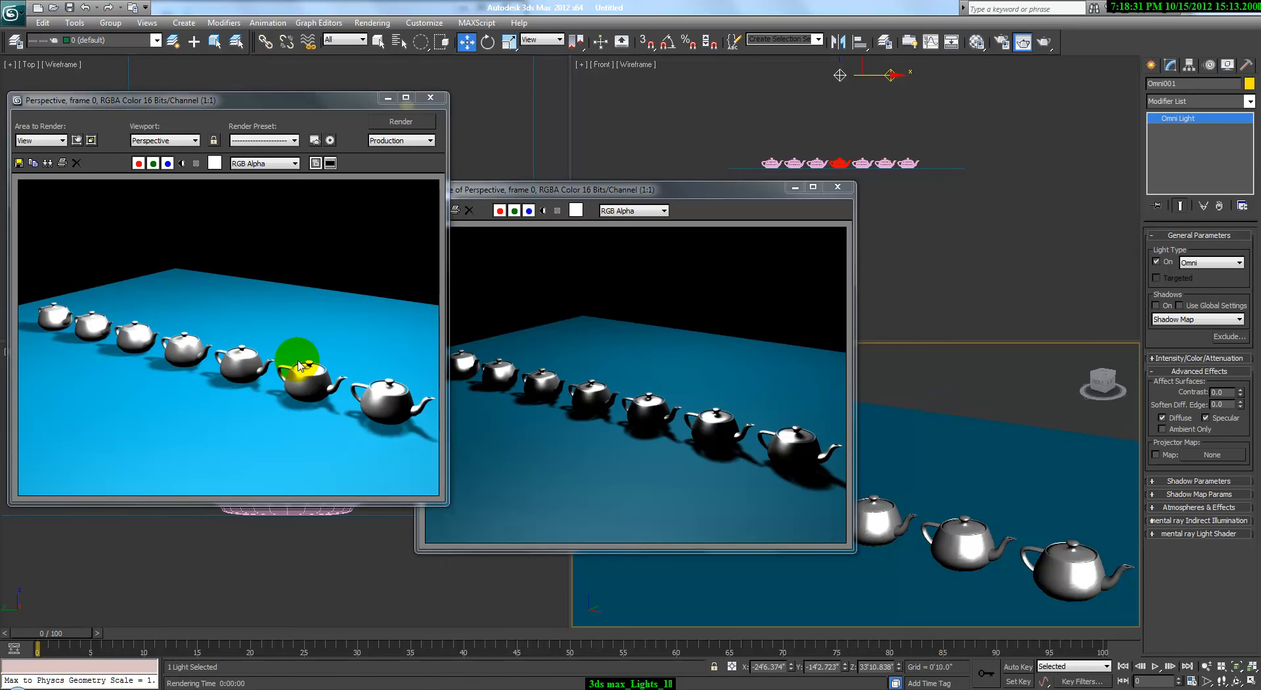
pyautogui.click(838, 187)
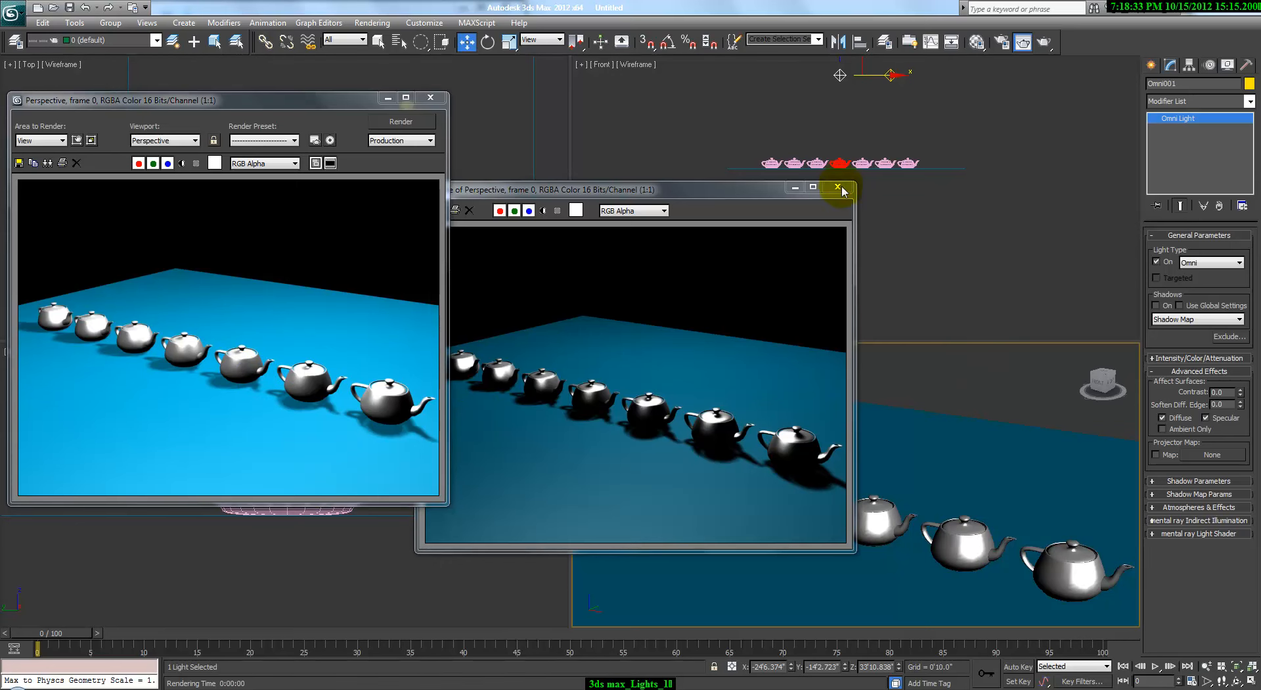
# Turn off Specular for the original Omni light, keeping Diffuse on, and render the perspective
pyautogui.click(891, 78)
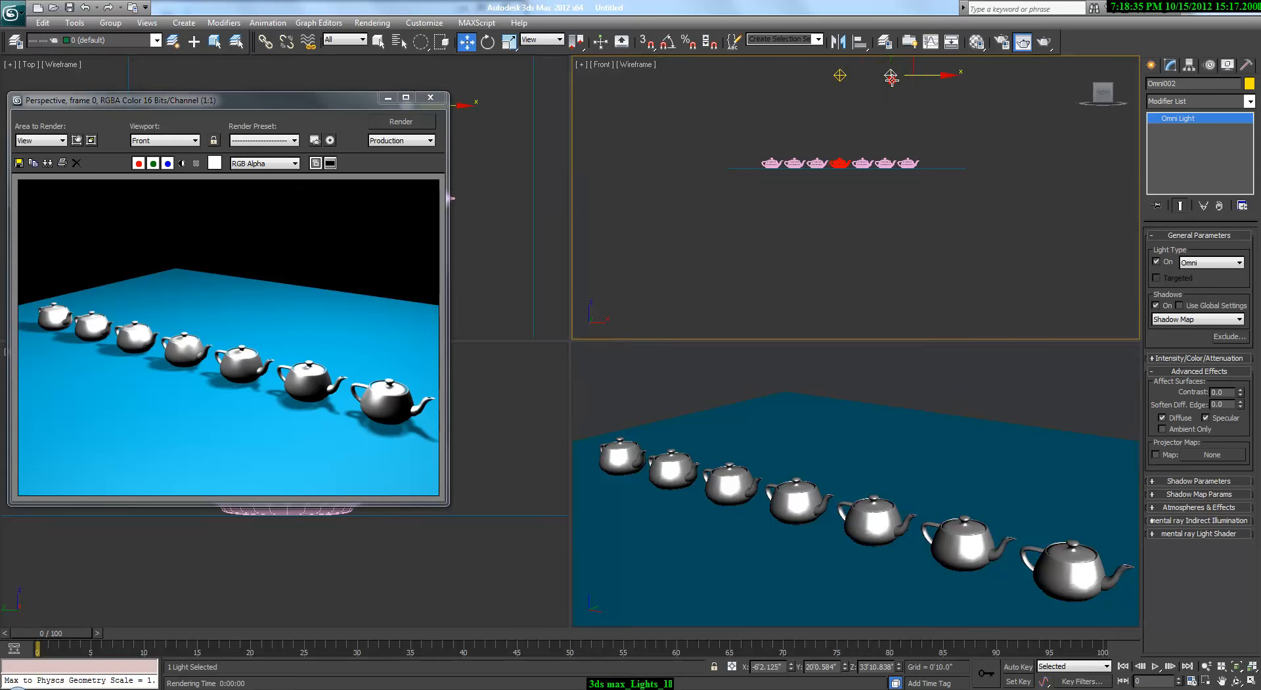
pyautogui.click(822, 85)
pyautogui.click(841, 75)
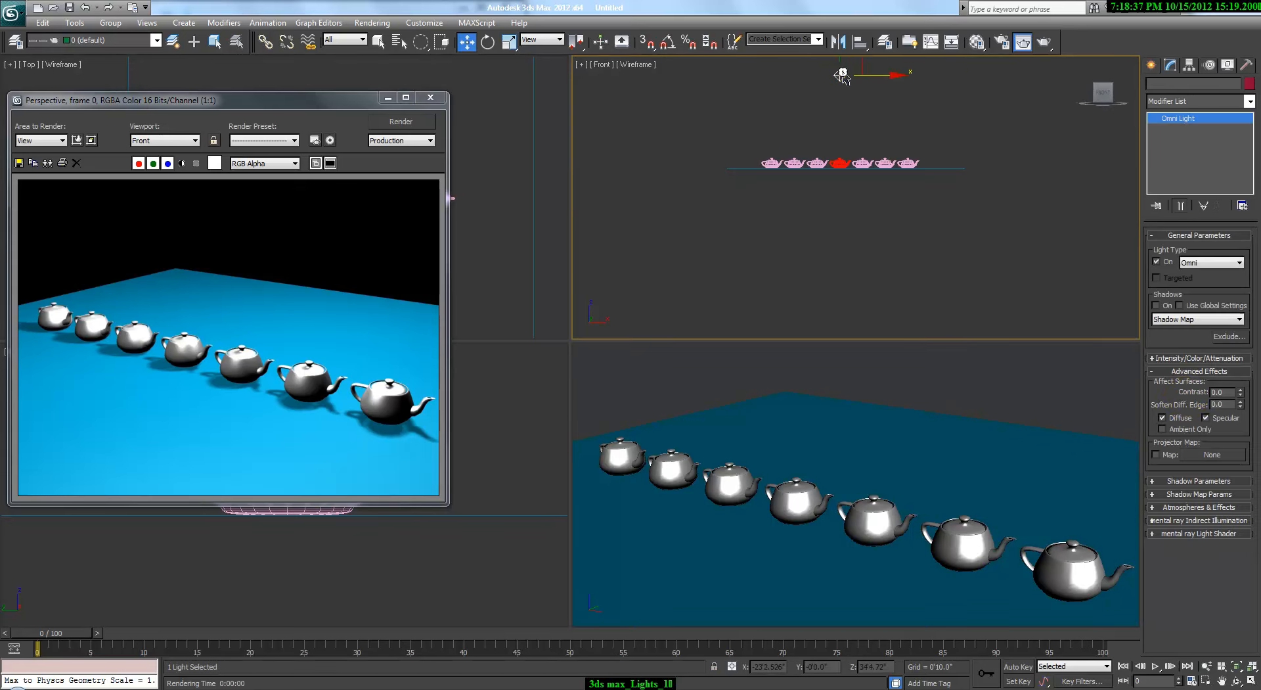
pyautogui.rightClick(928, 481)
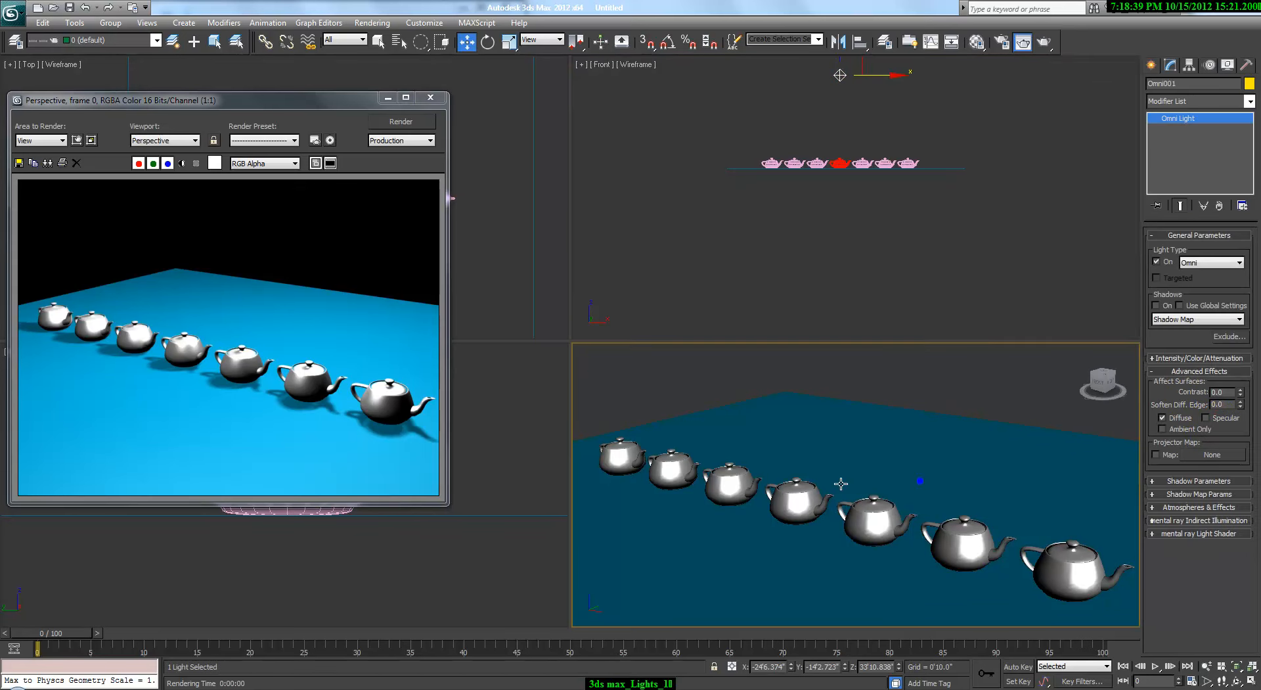
pyautogui.hotkey('shift', 'q')
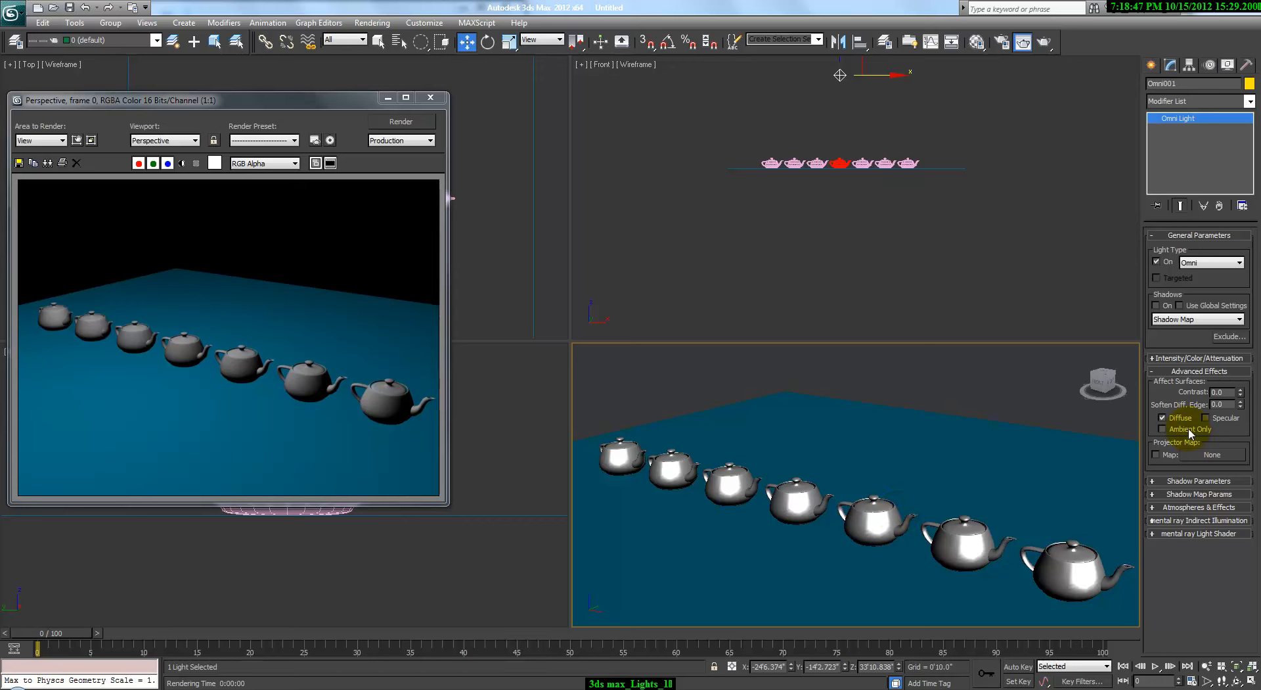
# Undo the Specular change on the original Omni light and select that light again in the Front view
pyautogui.rightClick(785, 180)
pyautogui.hotkey('ctrl', 'z')
pyautogui.hotkey('ctrl', 'z')
pyautogui.click(895, 77)
pyautogui.click(840, 74)
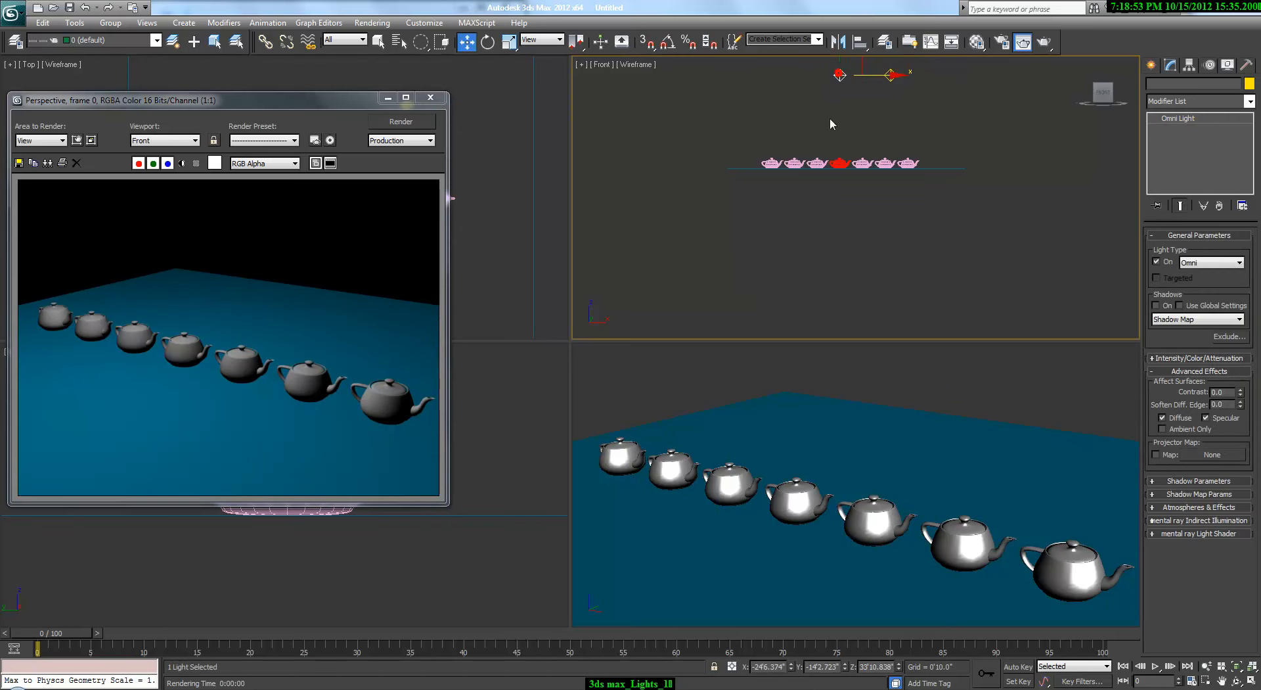
# Turn on Ambient Only for the original Omni light and render the perspective
pyautogui.click(1175, 430)
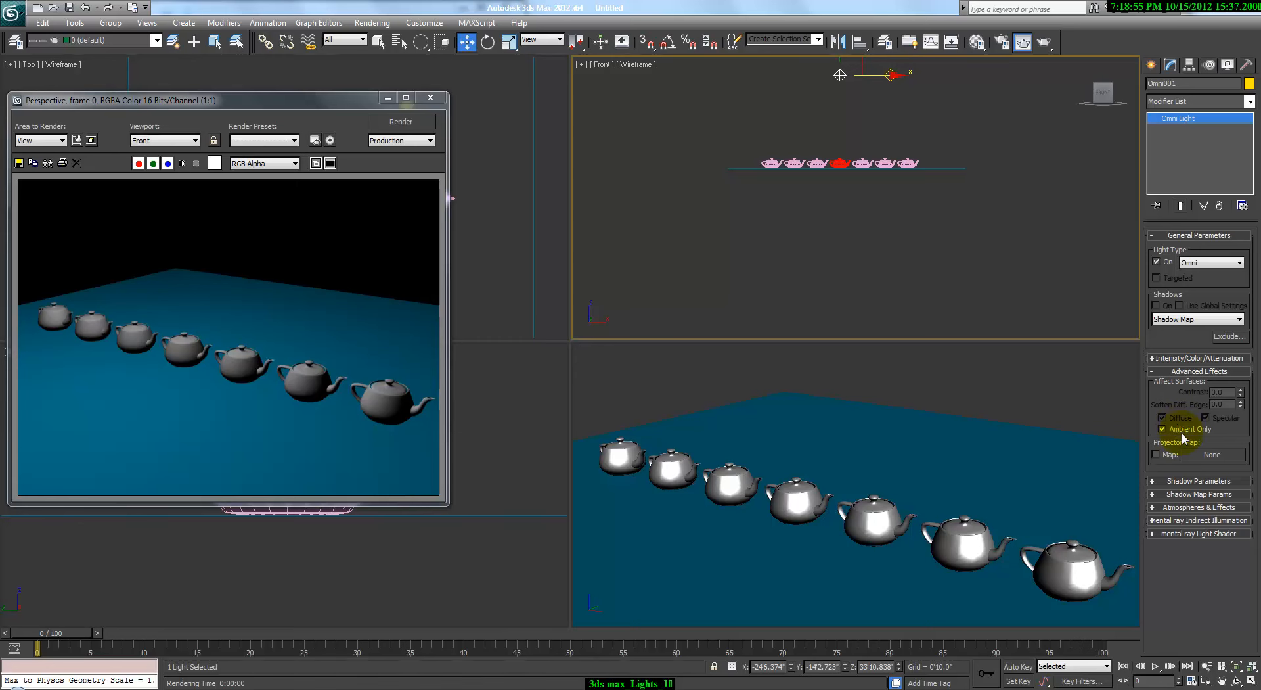
pyautogui.rightClick(834, 442)
pyautogui.hotkey('shift', 'q')
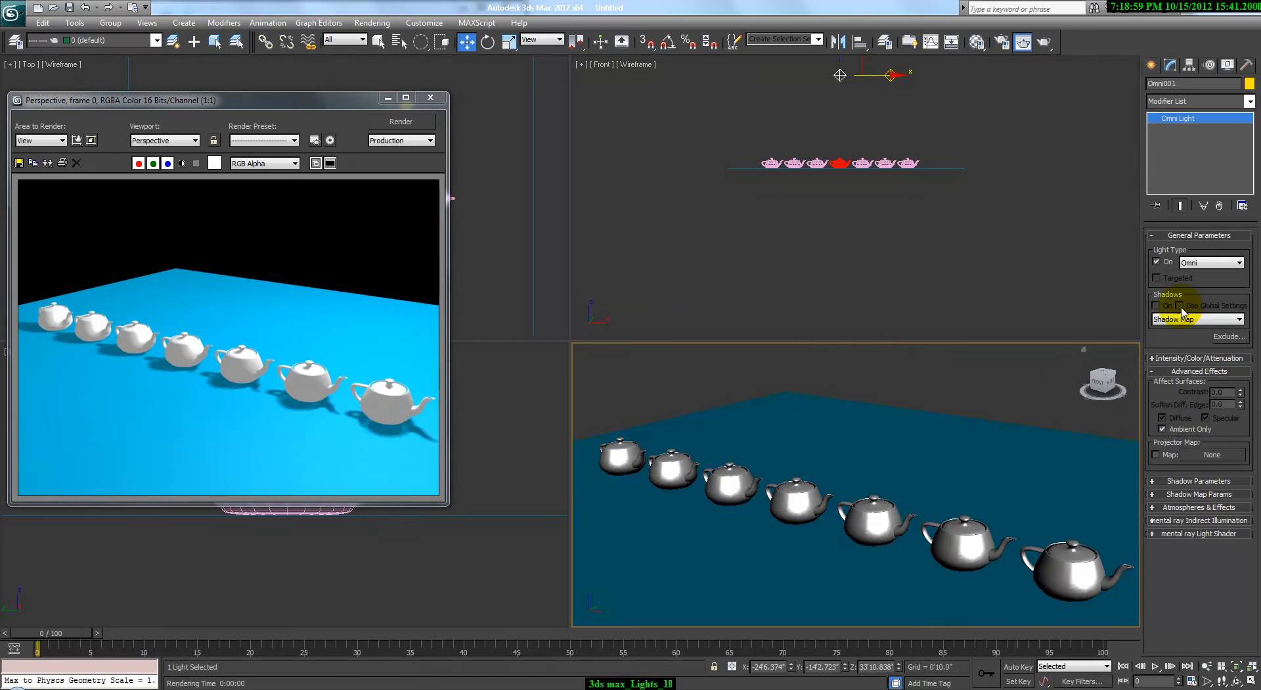
# Reduce the original Omni light's intensity multiplier to 0.25 and render the perspective
pyautogui.click(1165, 357)
pyautogui.moveTo(1215, 372)
pyautogui.mouseDown()
pyautogui.moveTo(1216, 400)
pyautogui.moveTo(1220, 377)
pyautogui.mouseUp()
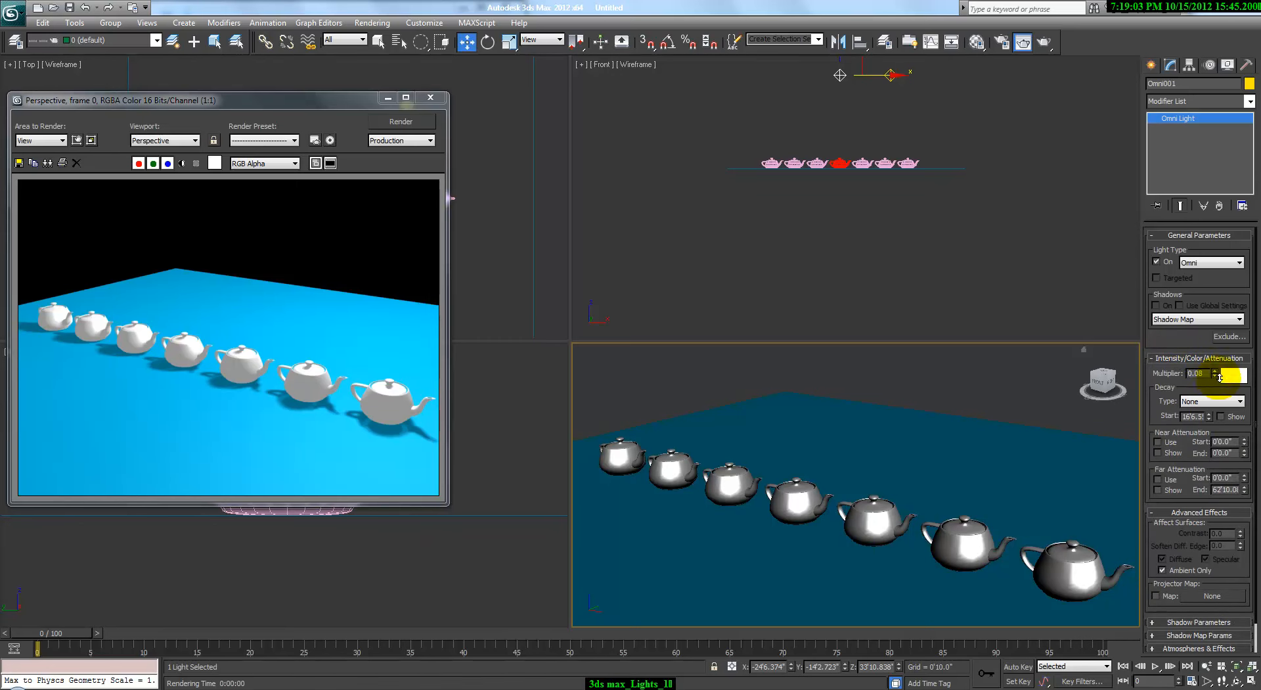
pyautogui.hotkey('shift', 'q')
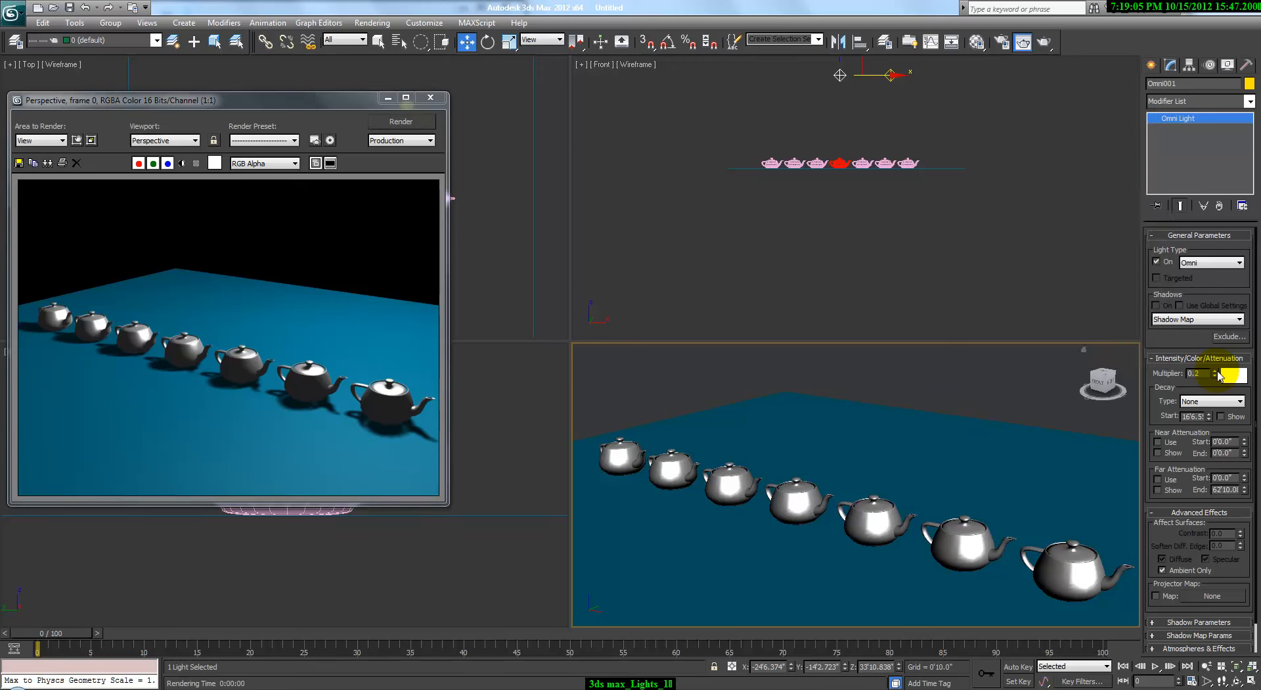
pyautogui.moveTo(1217, 374); pyautogui.dragTo(1217, 372)
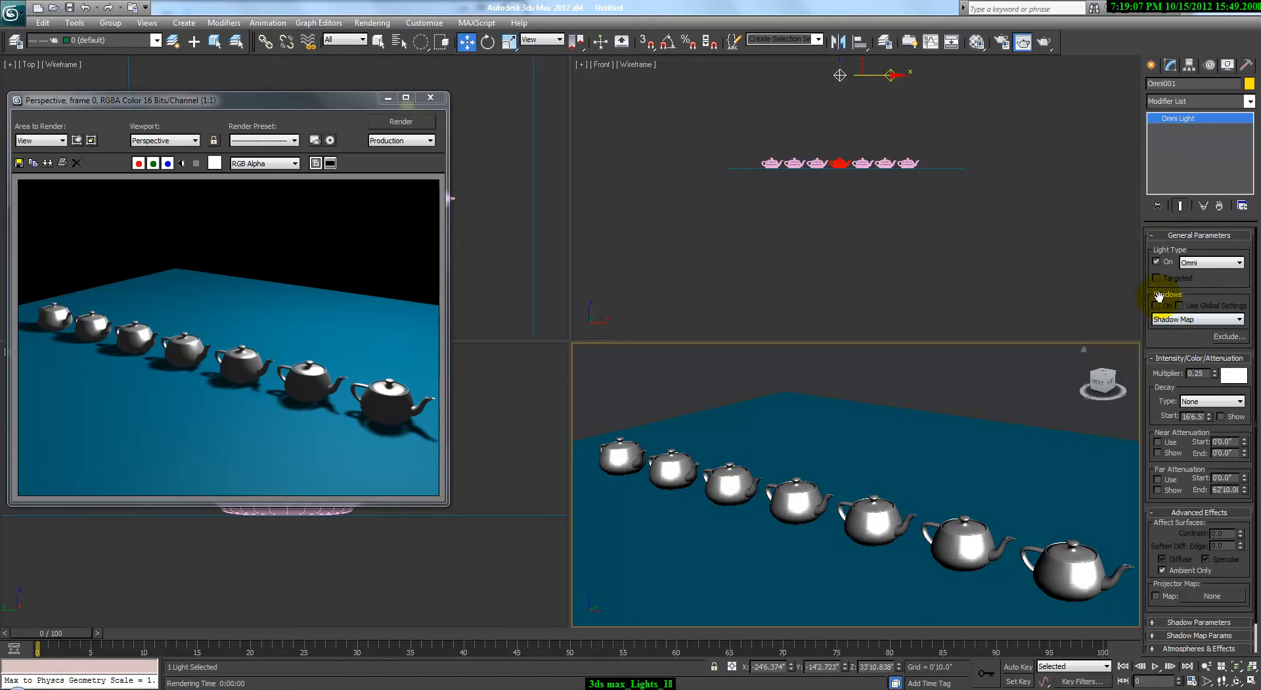
# Turn off the original Omni light, select the copied Omni light in the Front view, and render the perspective
pyautogui.click(1158, 262)
pyautogui.click(889, 76)
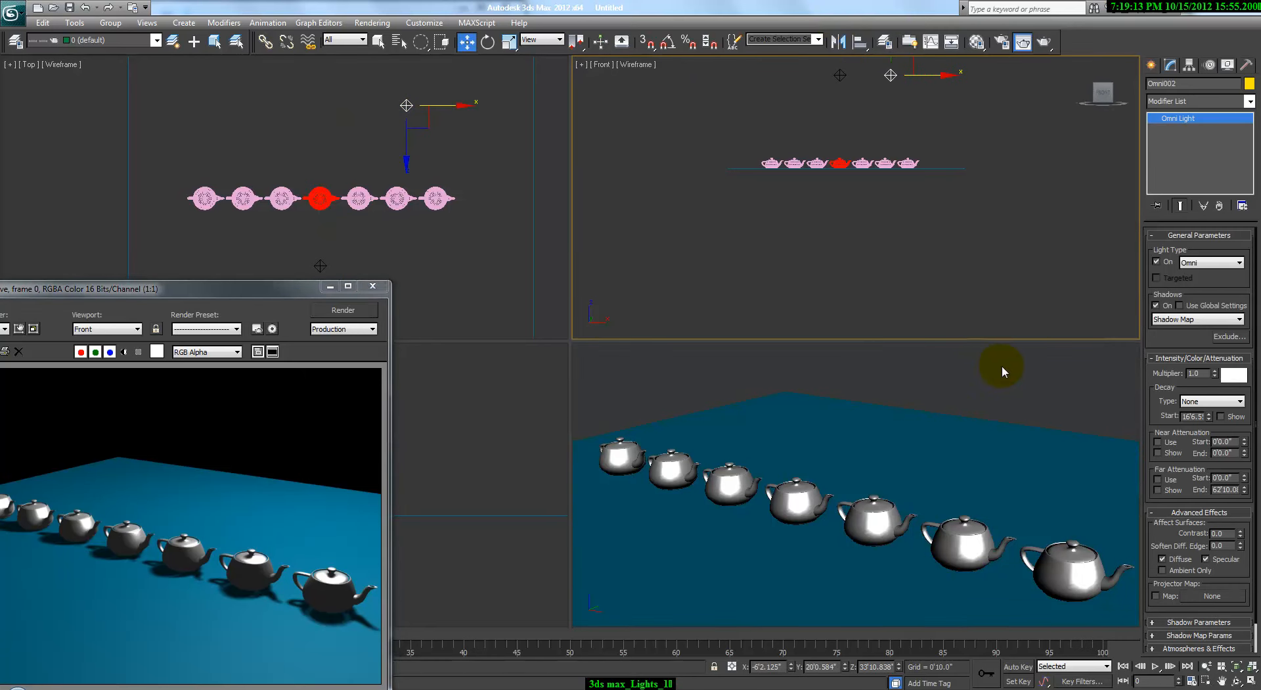
pyautogui.hotkey('shift', 'q')
pyautogui.rightClick(871, 421)
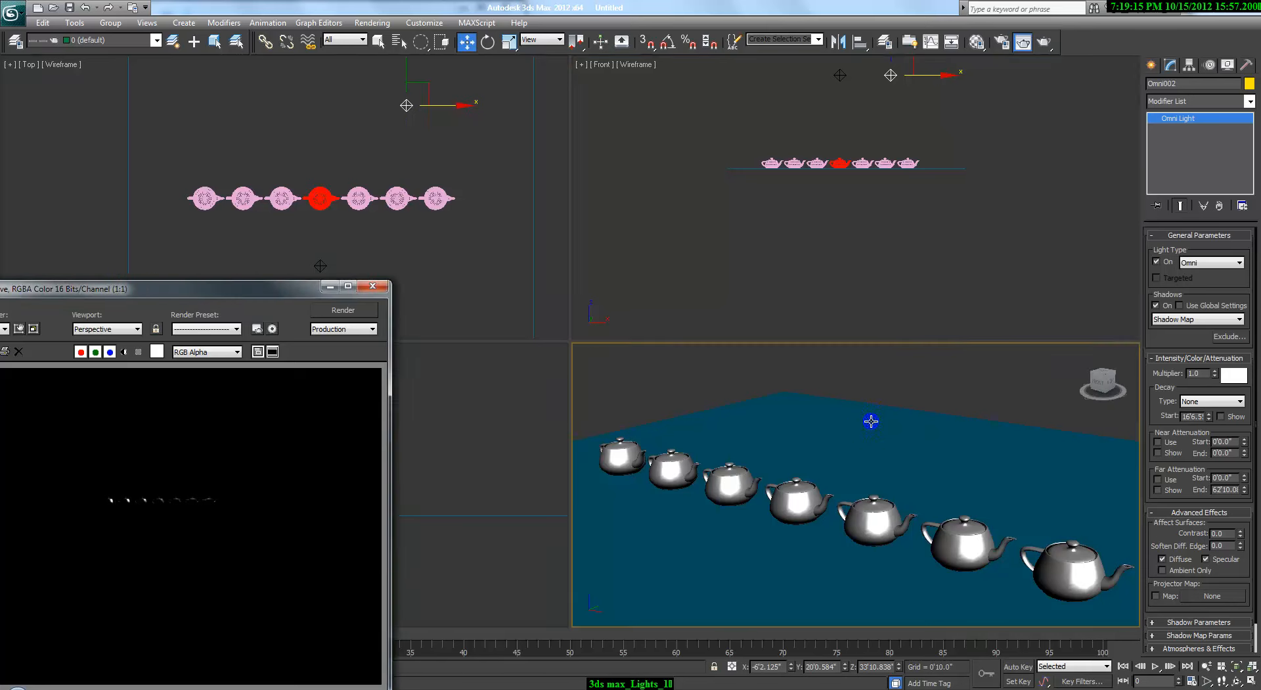
pyautogui.hotkey('shift', 'q')
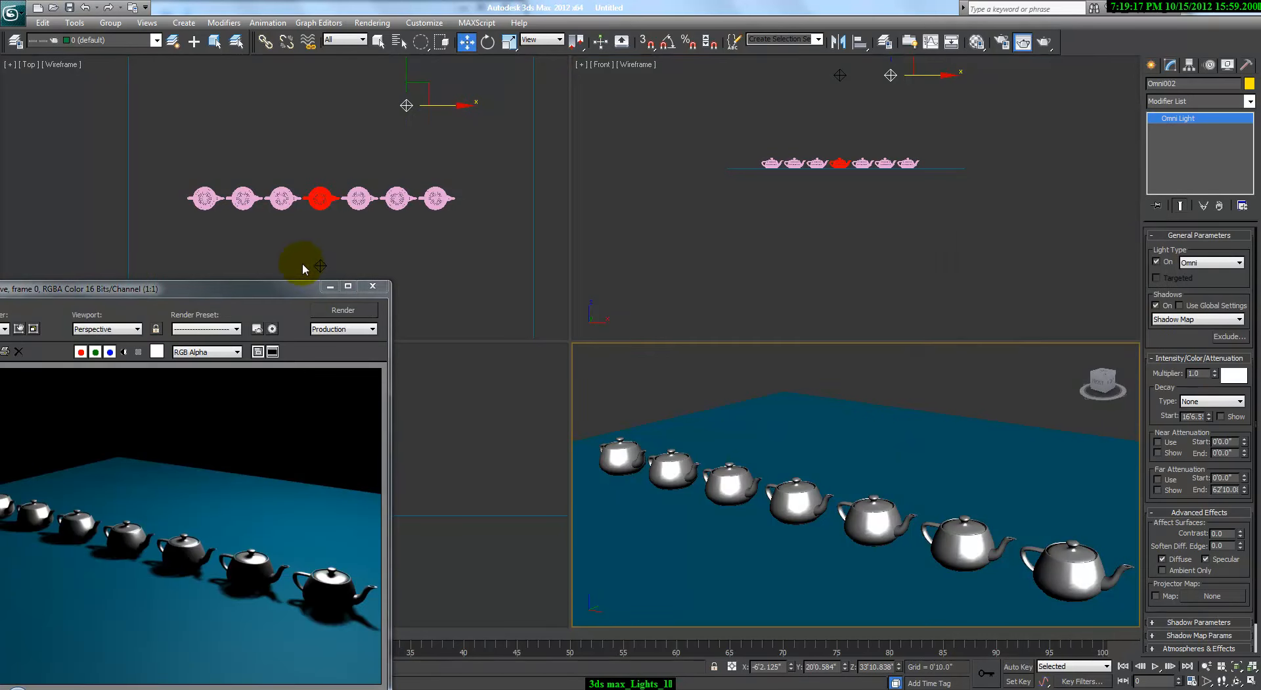
# Select the original Omni light in the Top view, turn it back on, and render the perspective
pyautogui.click(316, 263)
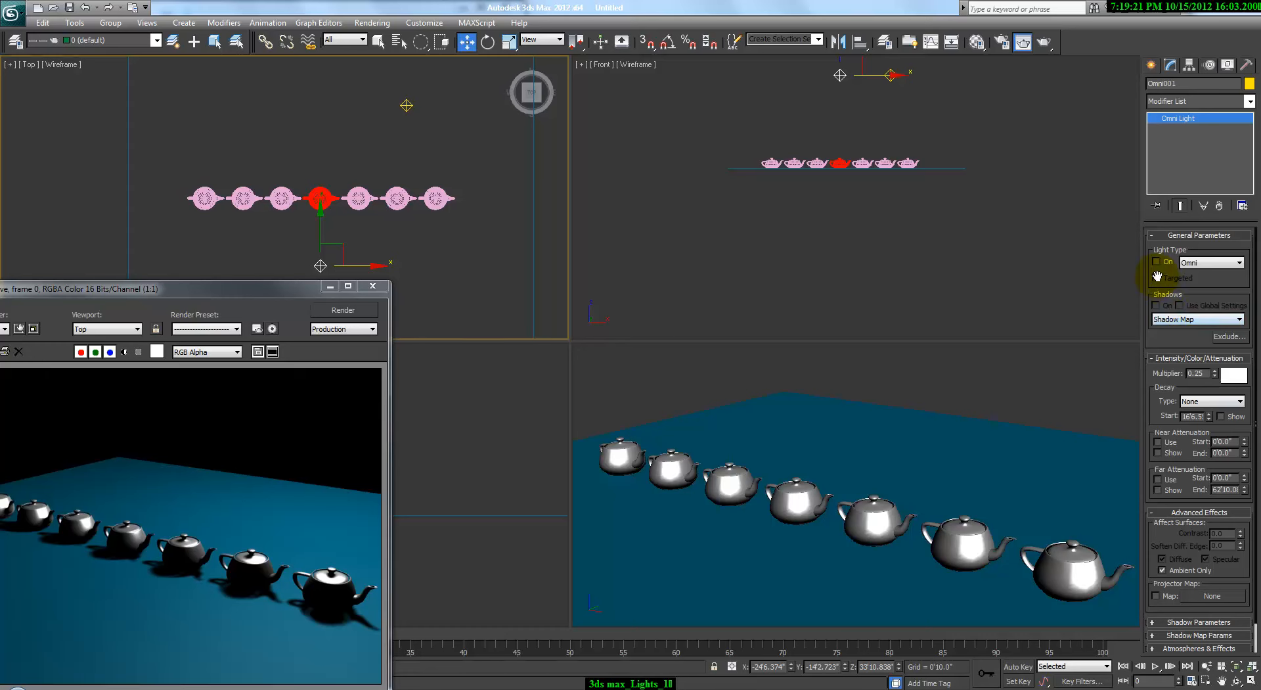
pyautogui.click(1163, 318)
pyautogui.click(1129, 265)
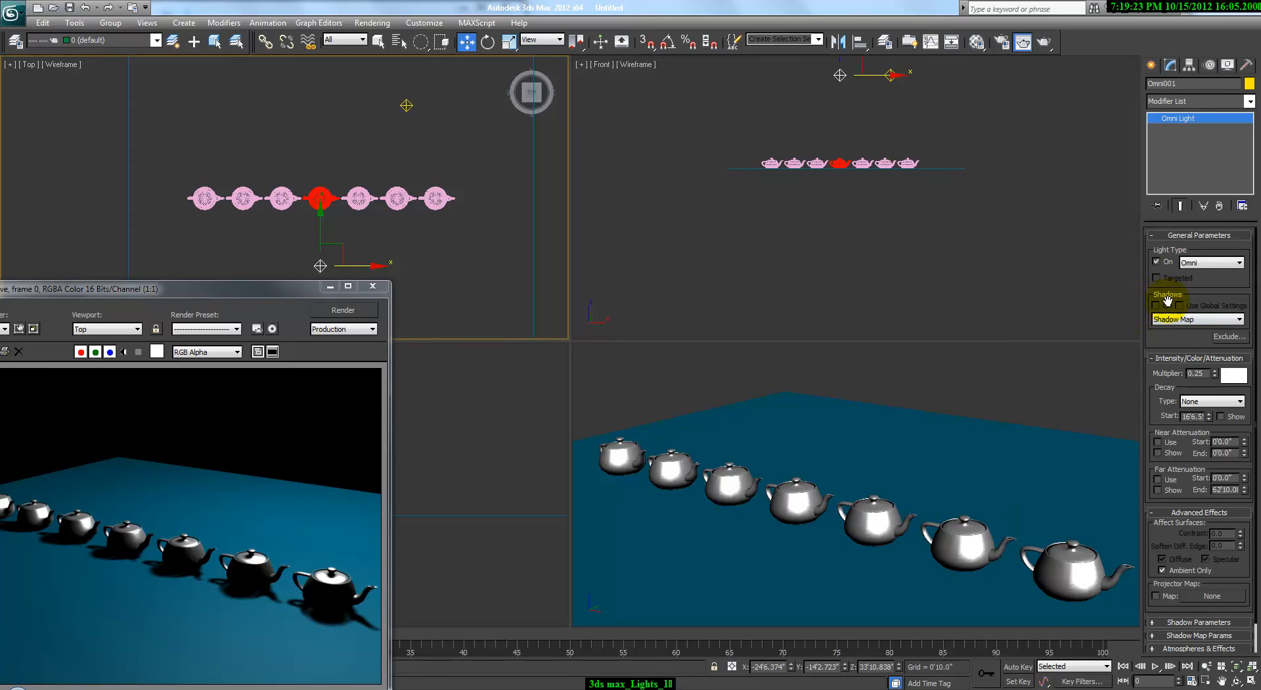
pyautogui.click(956, 509)
pyautogui.hotkey('shift', 'q')
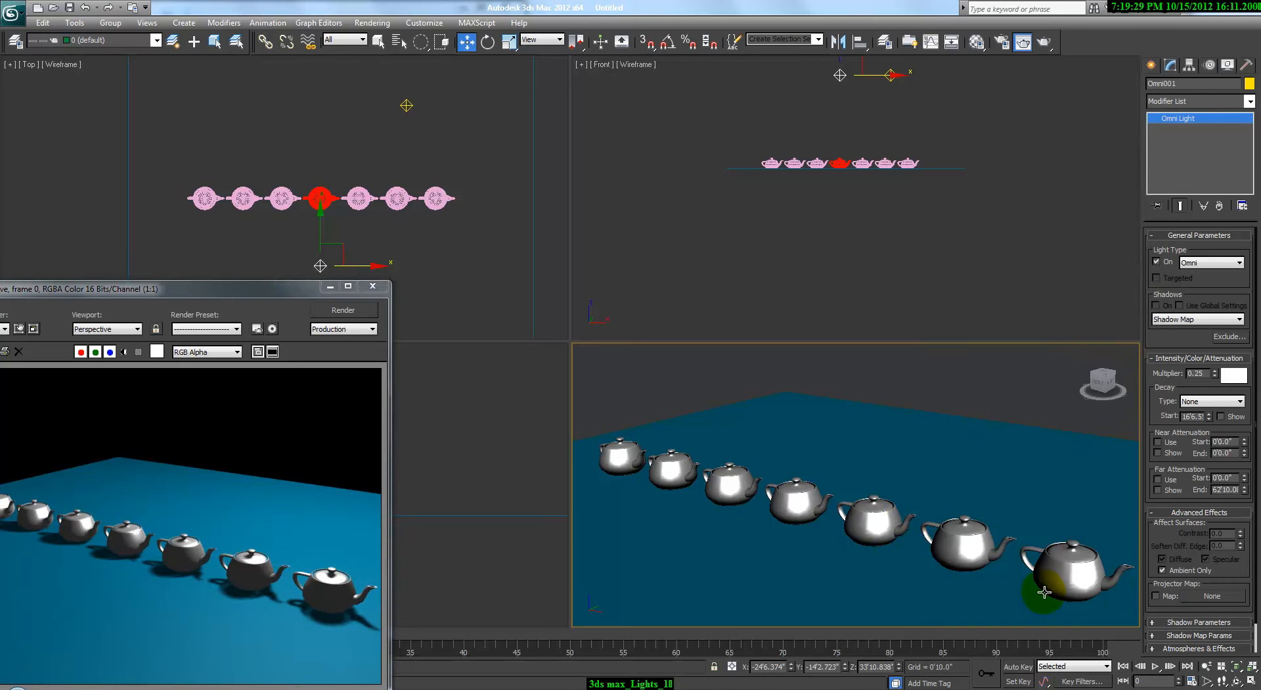
# Turn off Ambient Only for the original Omni light, set its multiplier to 0.37, and render the perspective after each change
pyautogui.click(1179, 571)
pyautogui.hotkey('shift', 'q')
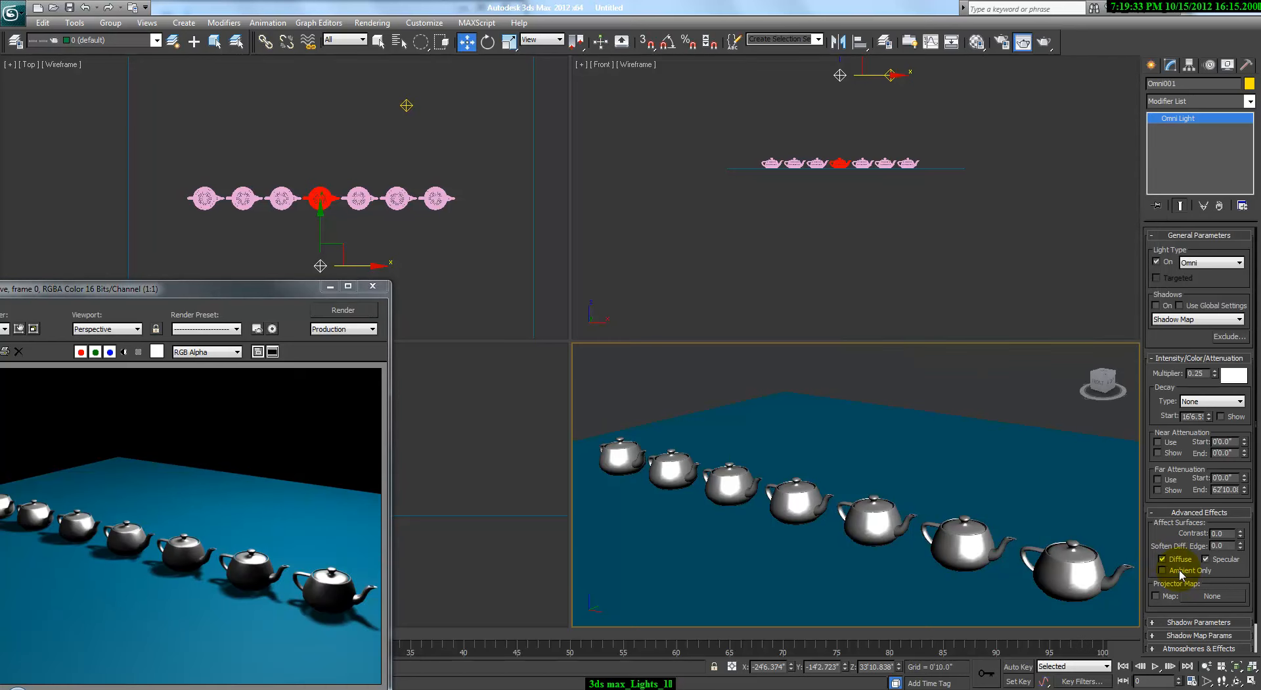
pyautogui.moveTo(1214, 373)
pyautogui.mouseDown()
pyautogui.moveTo(1218, 342)
pyautogui.moveTo(1211, 388)
pyautogui.mouseUp()
pyautogui.hotkey('shift', 'q')
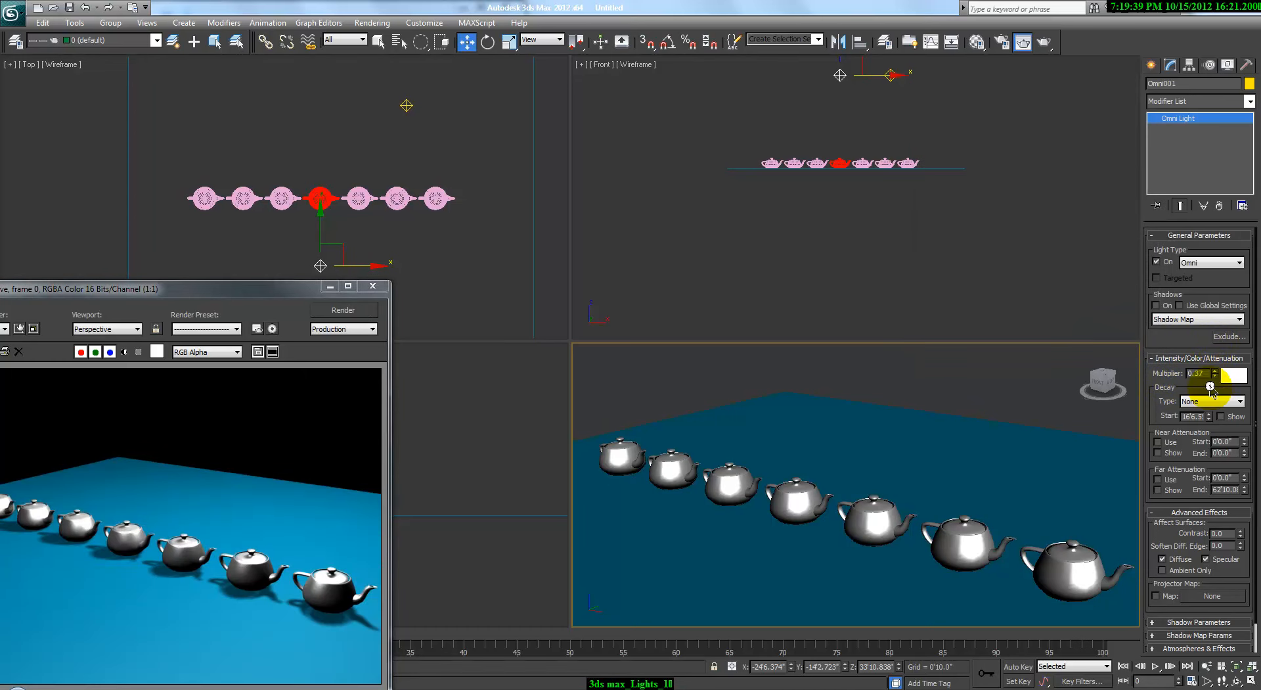
# Turn Ambient Only back on with a 0.2 multiplier for the original Omni light, render the perspective, and close the rendered image
pyautogui.click(1180, 574)
pyautogui.hotkey('shift', 'q')
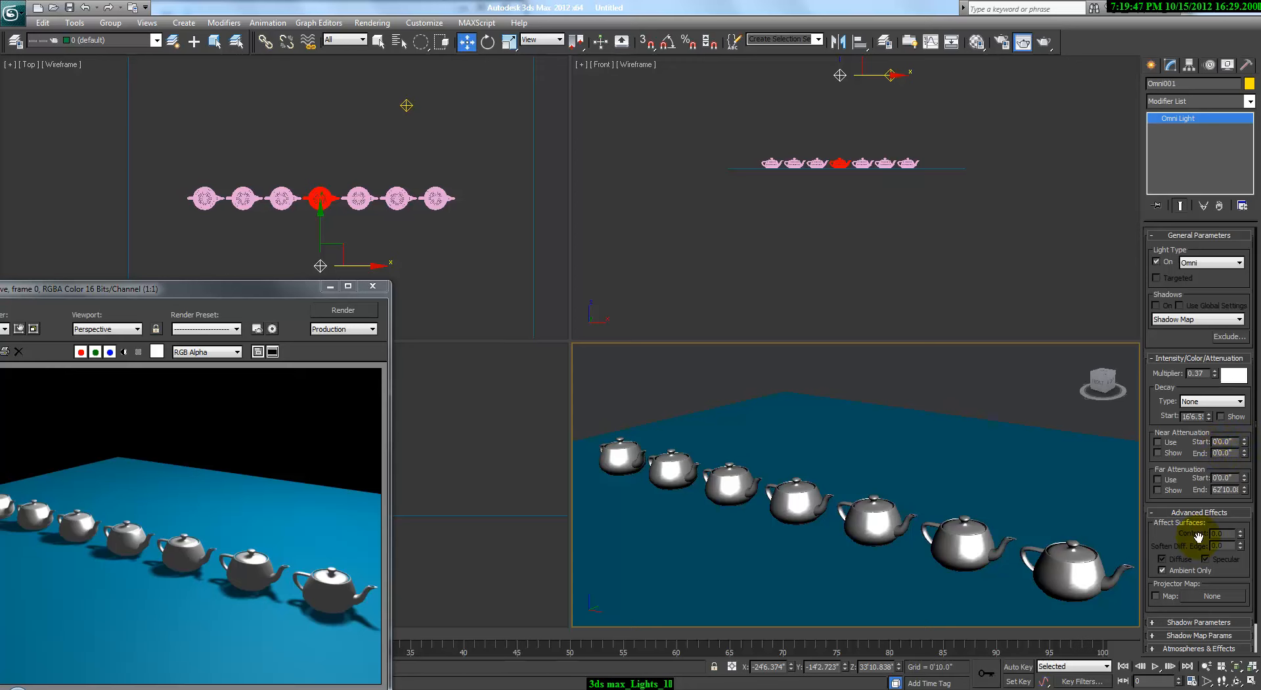
pyautogui.click(1205, 373)
pyautogui.write('.2')
pyautogui.press('Return')
pyautogui.rightClick(859, 499)
pyautogui.hotkey('shift', 'q')
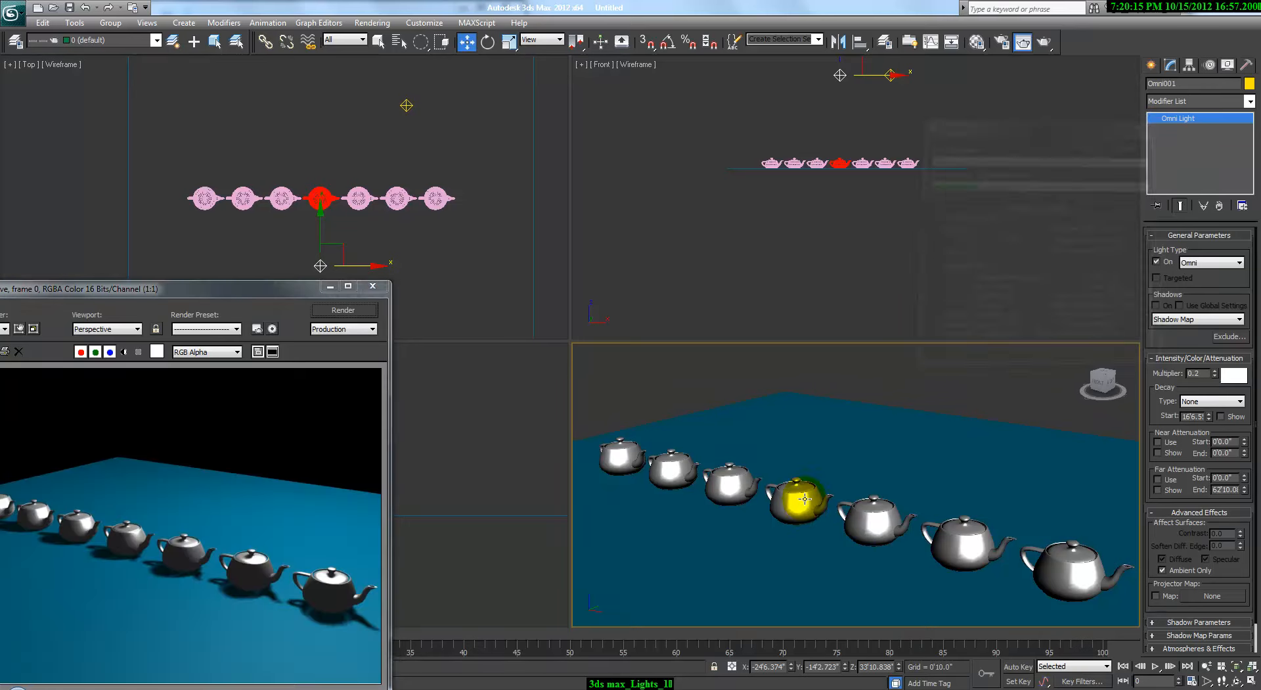
pyautogui.click(371, 288)
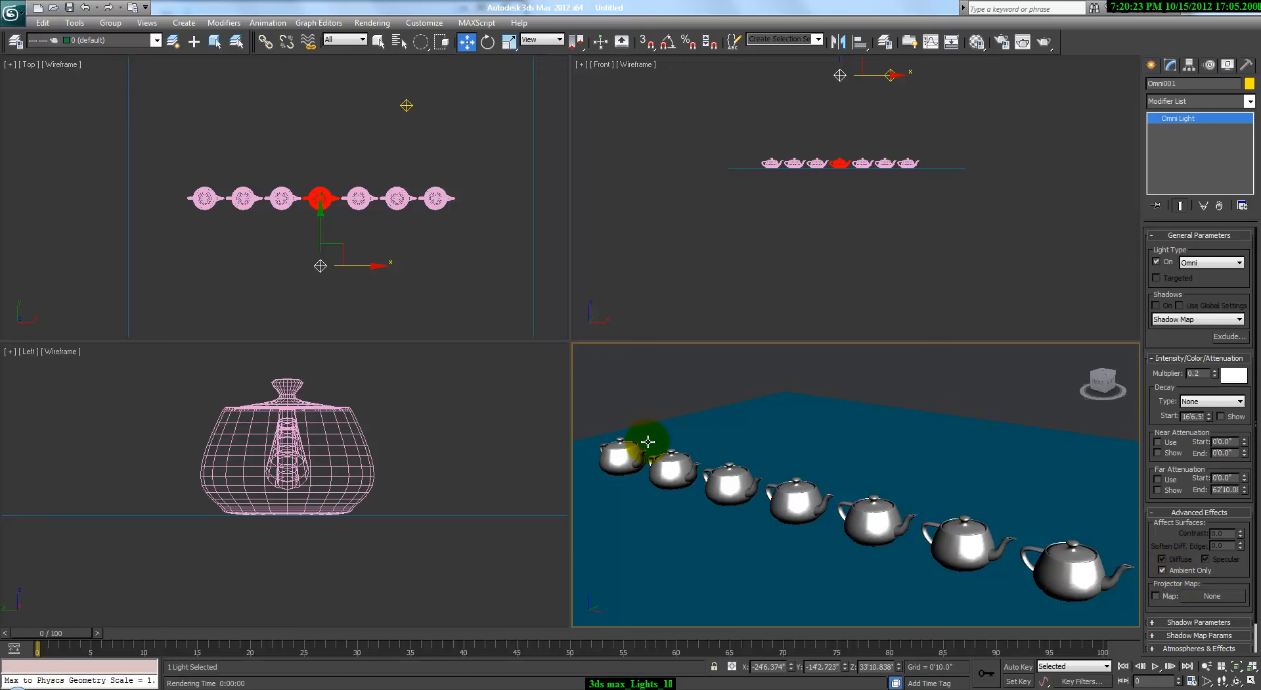
# Reselect the original Omni light in the Top view, turn off its Ambient Only option, and render the perspective
pyautogui.click(408, 107)
pyautogui.click(319, 266)
pyautogui.click(1162, 570)
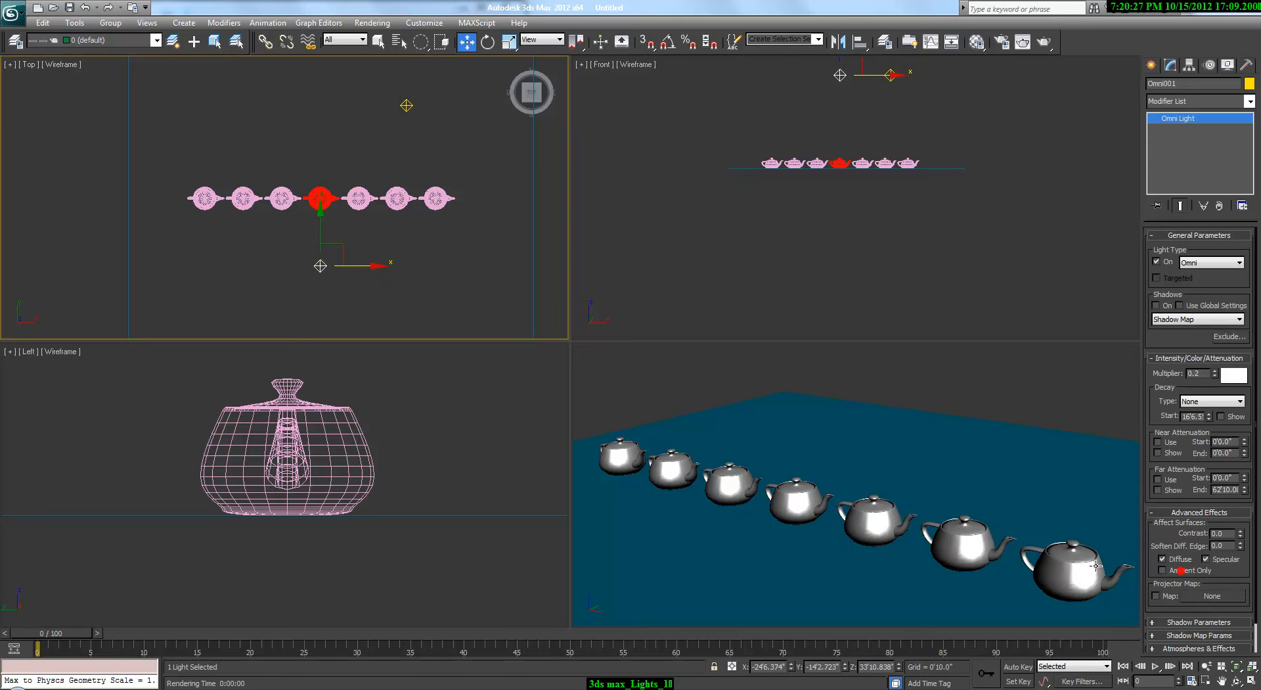
pyautogui.hotkey('shift', 'q')
pyautogui.rightClick(690, 485)
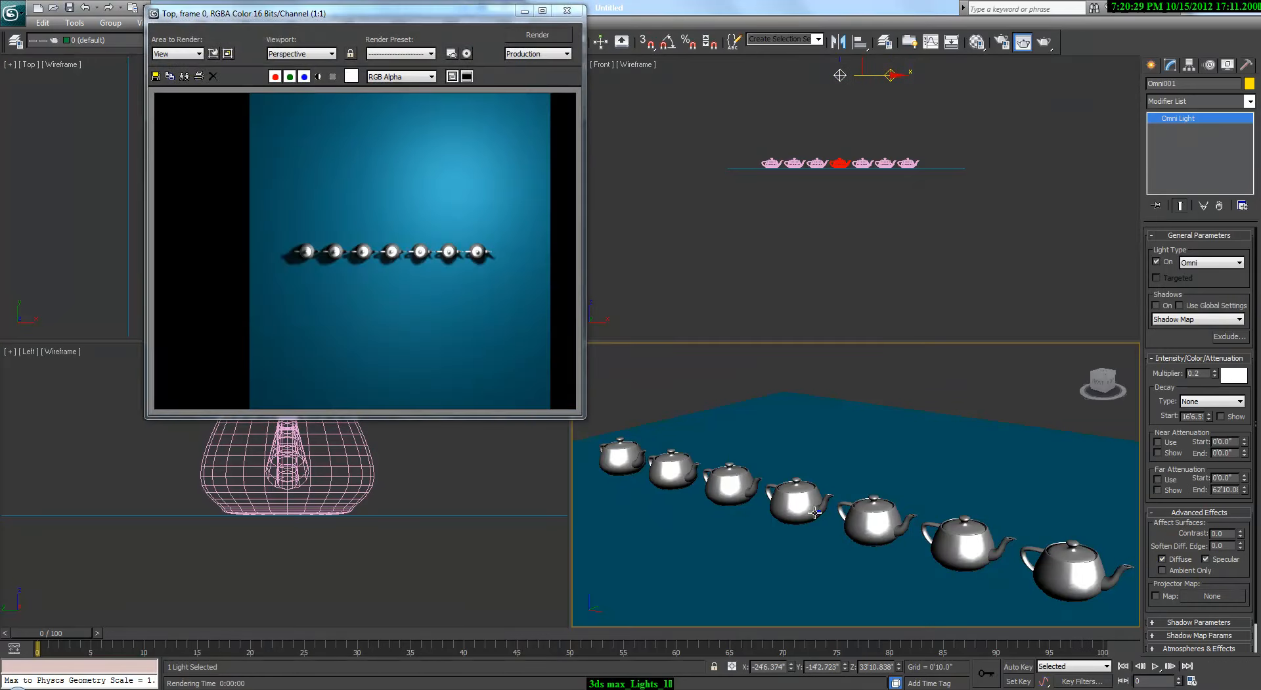
pyautogui.hotkey('shift', 'q')
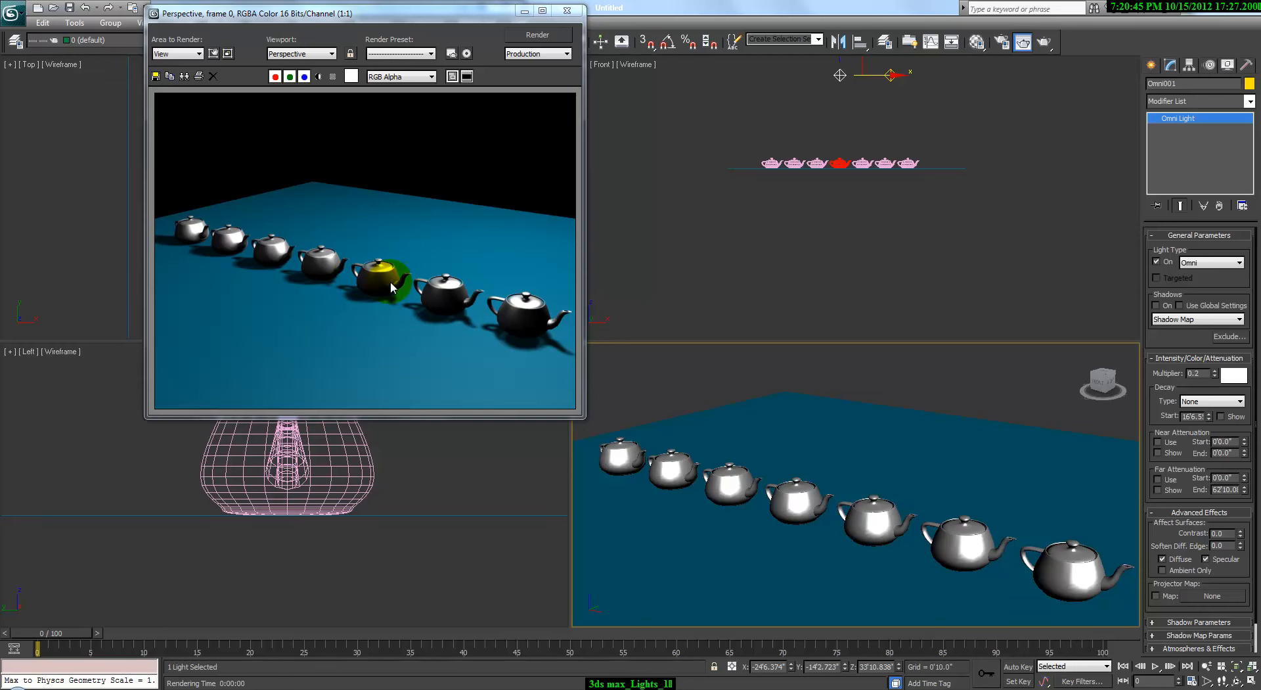
# Turn off the copied Omni light and render the perspective lit only by the original Omni light
pyautogui.click(889, 75)
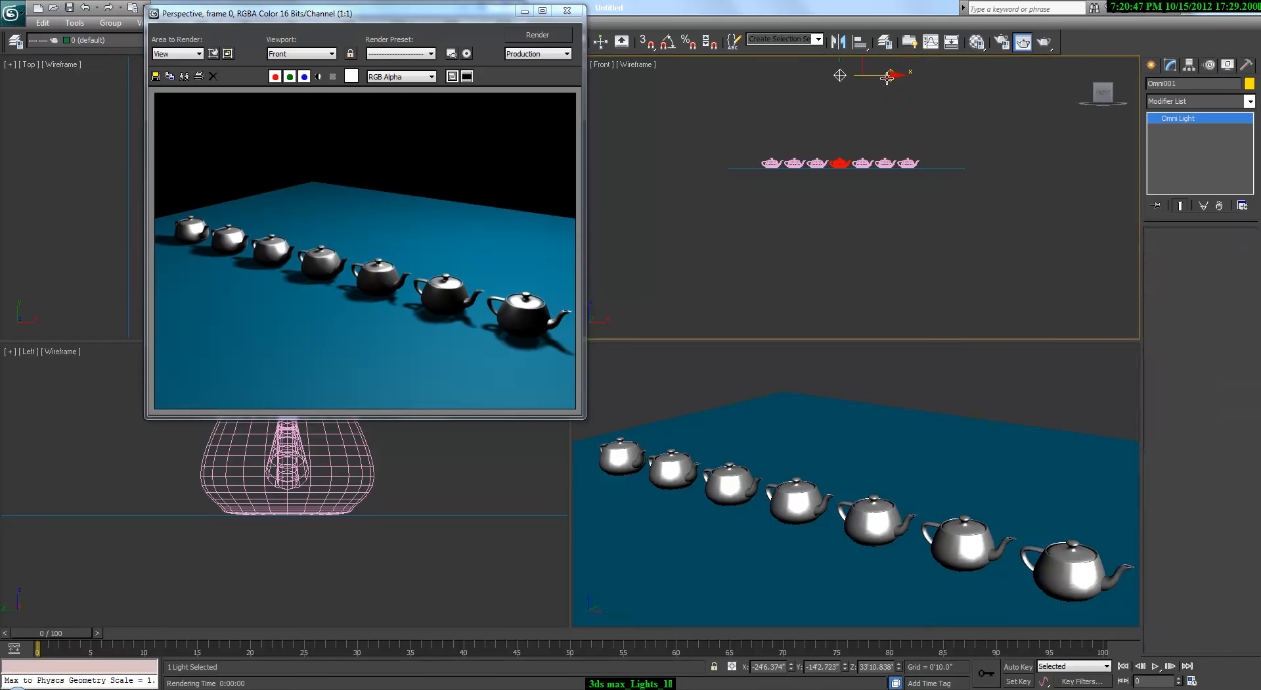
pyautogui.rightClick(888, 76)
pyautogui.click(862, 103)
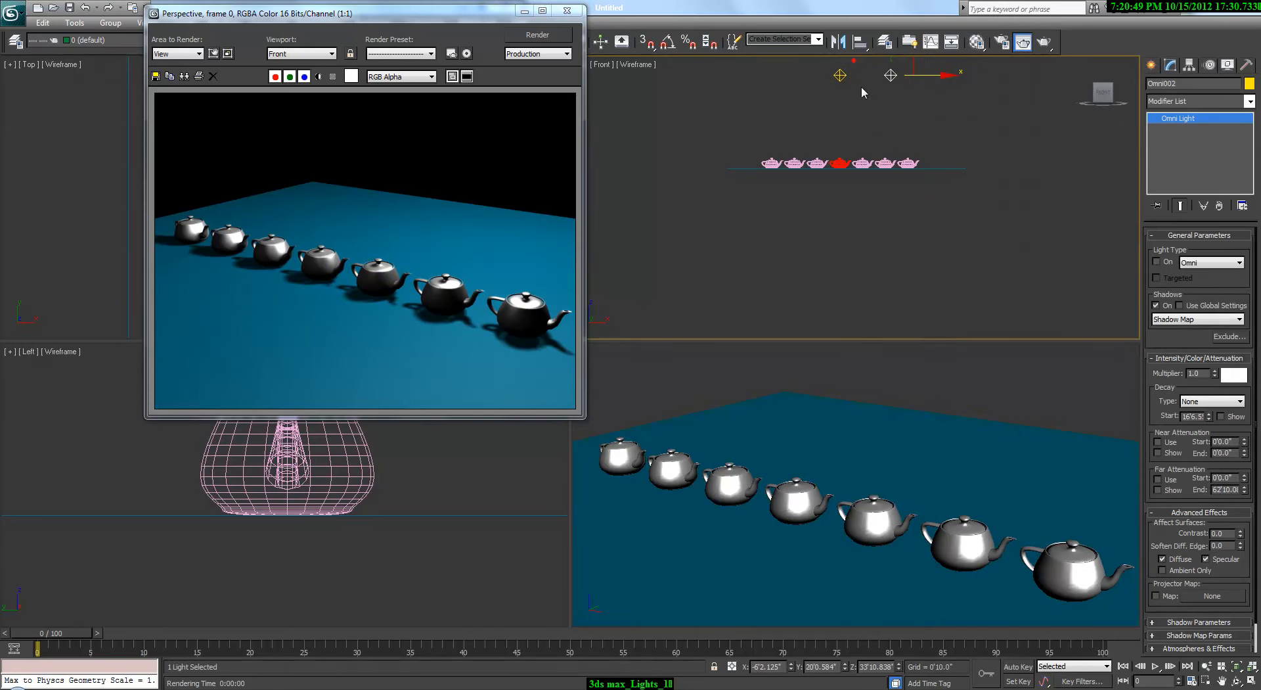
pyautogui.rightClick(870, 421)
pyautogui.hotkey('shift', 'q')
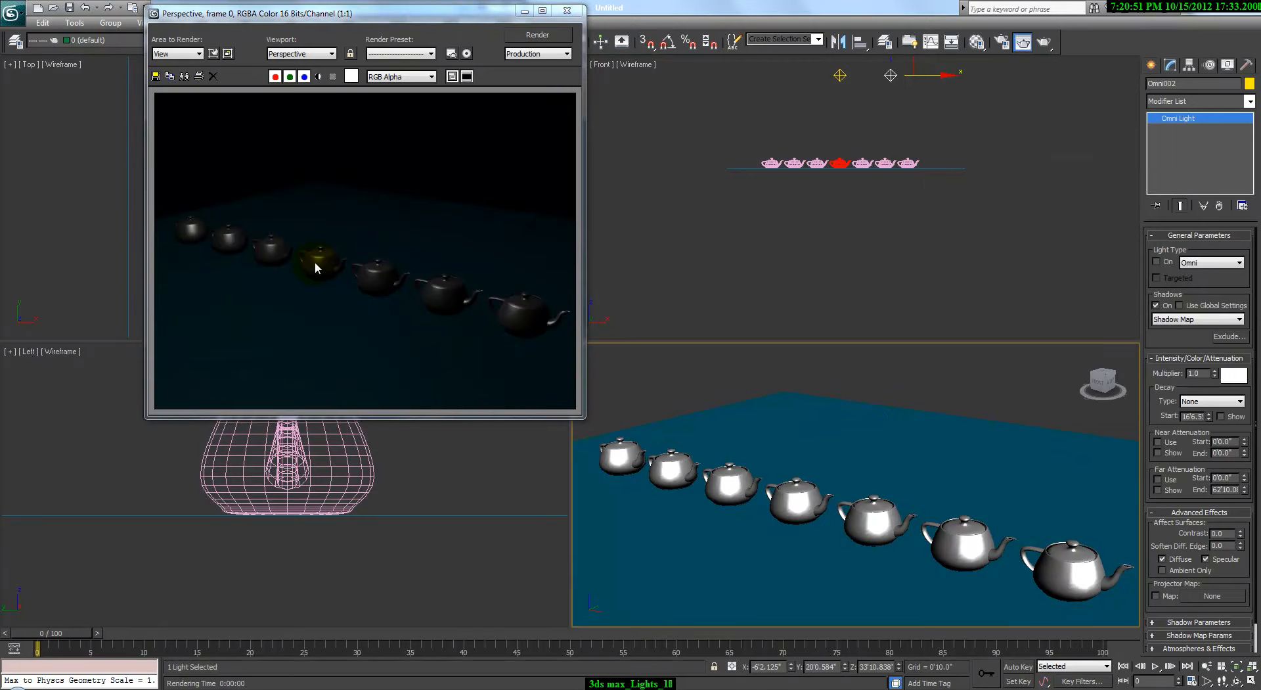
# Try turning off Specular for the copied Omni light with a perspective render, and undo the change
pyautogui.click(1205, 558)
pyautogui.rightClick(830, 462)
pyautogui.hotkey('shift', 'q')
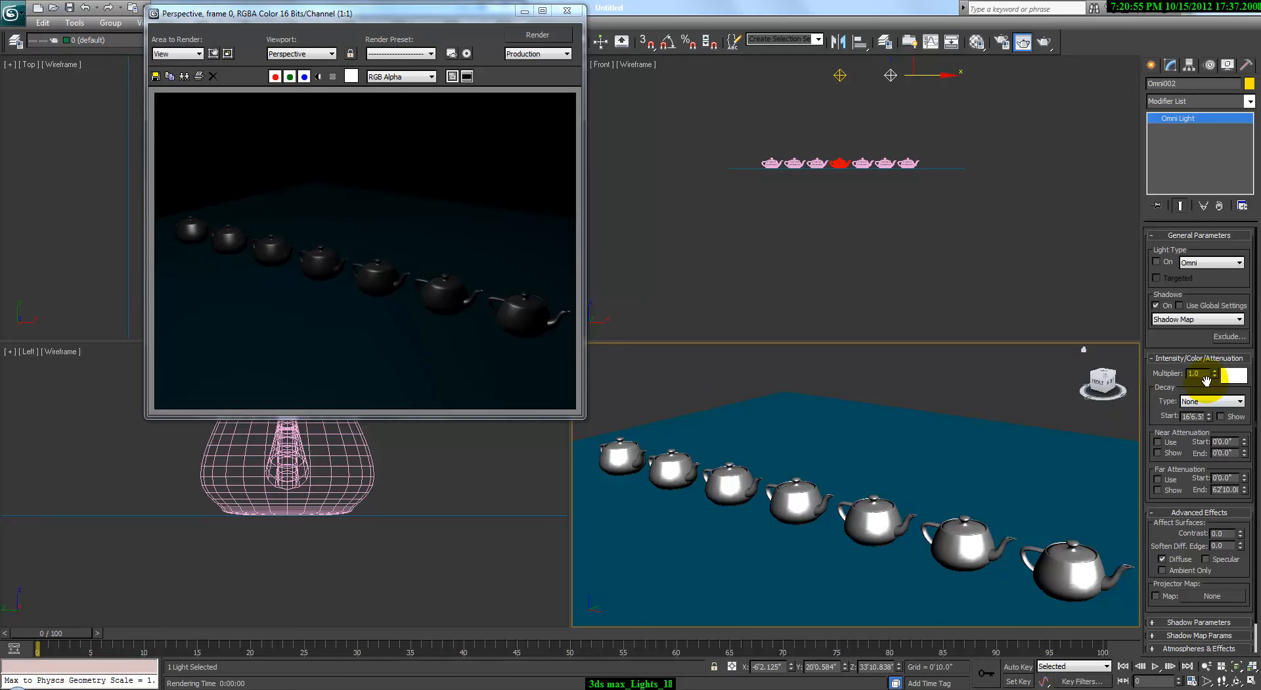
pyautogui.rightClick(838, 100)
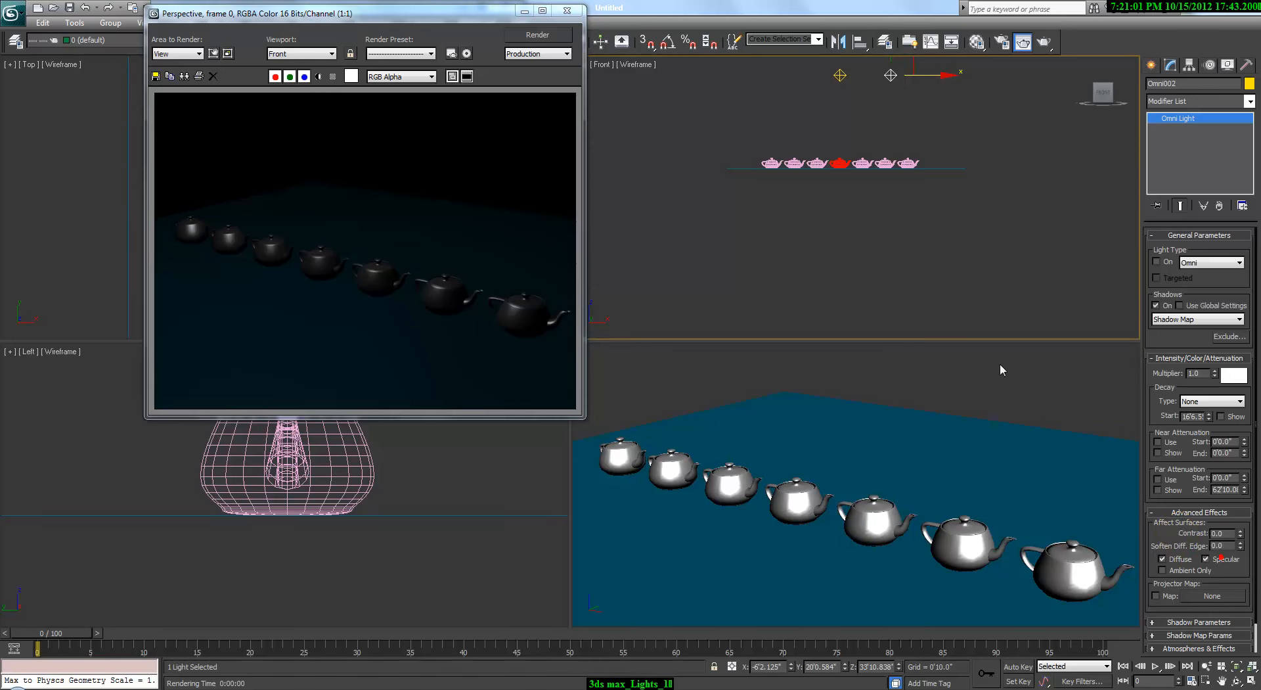
# Select the original Omni light in the Front view, turn off its Specular option, and render the perspective
pyautogui.click(838, 83)
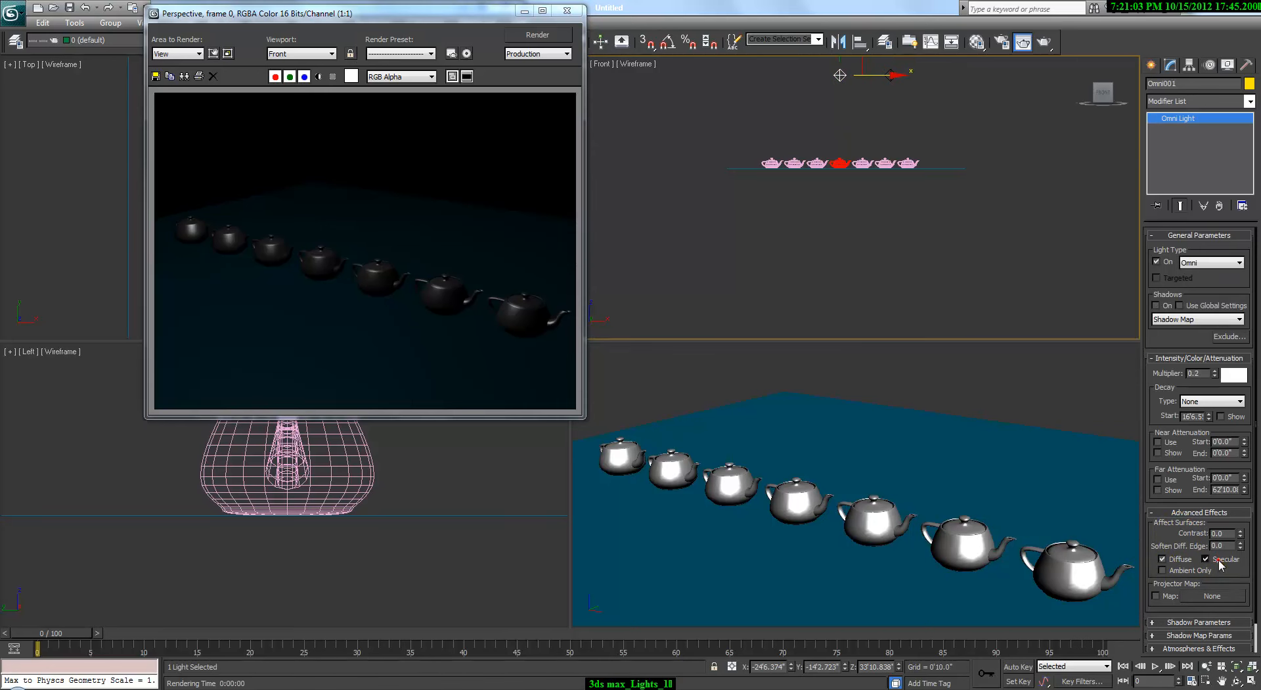
pyautogui.rightClick(893, 415)
pyautogui.hotkey('shift', 'q')
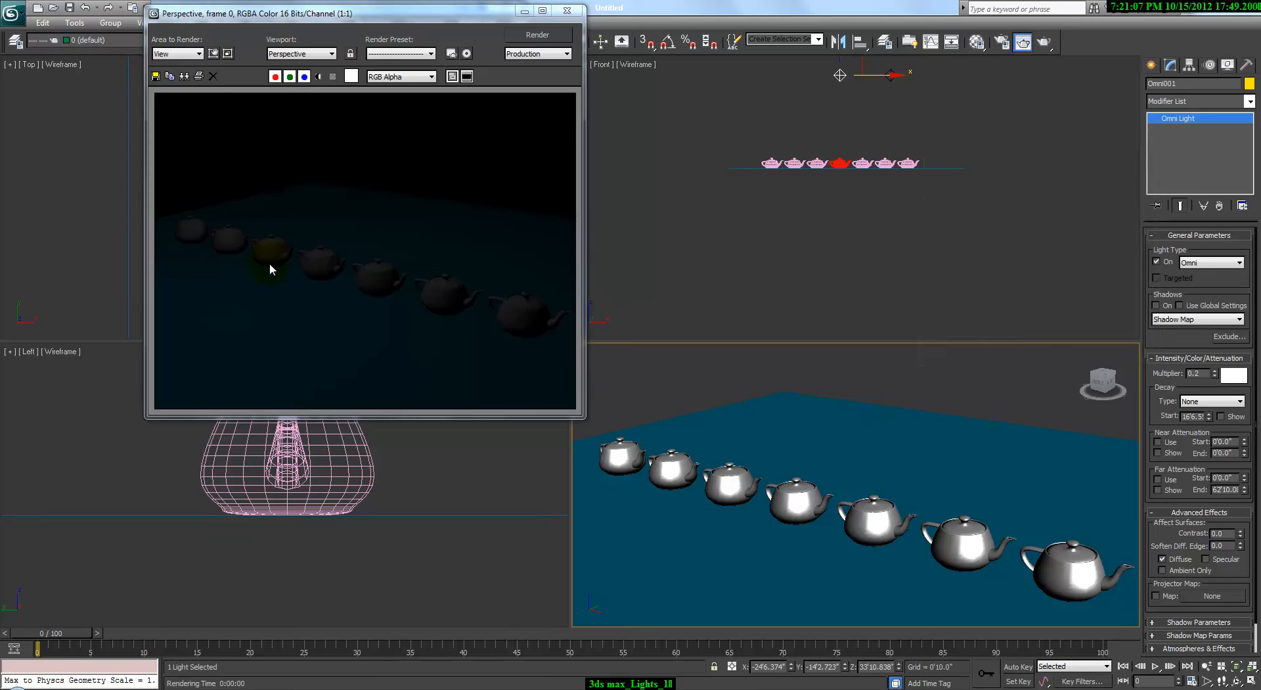
# Set the original Omni light's multiplier to 1 and render the perspective
pyautogui.click(1199, 373)
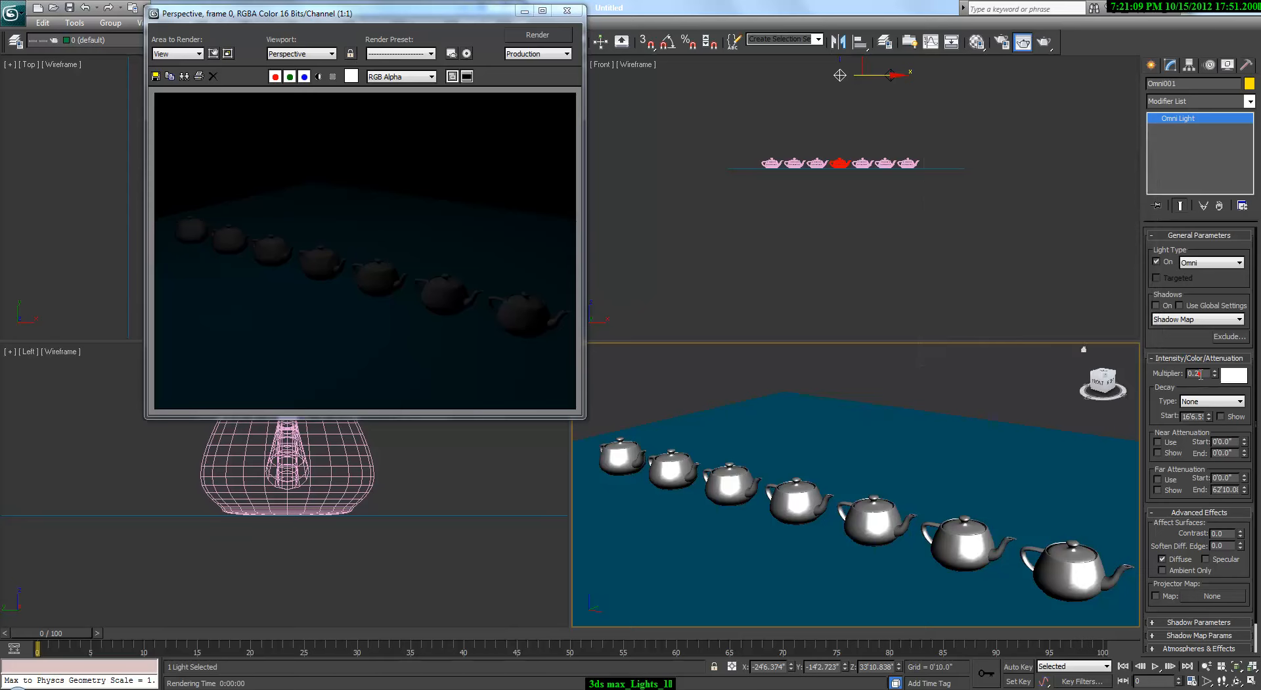
pyautogui.write('1')
pyautogui.press('Return')
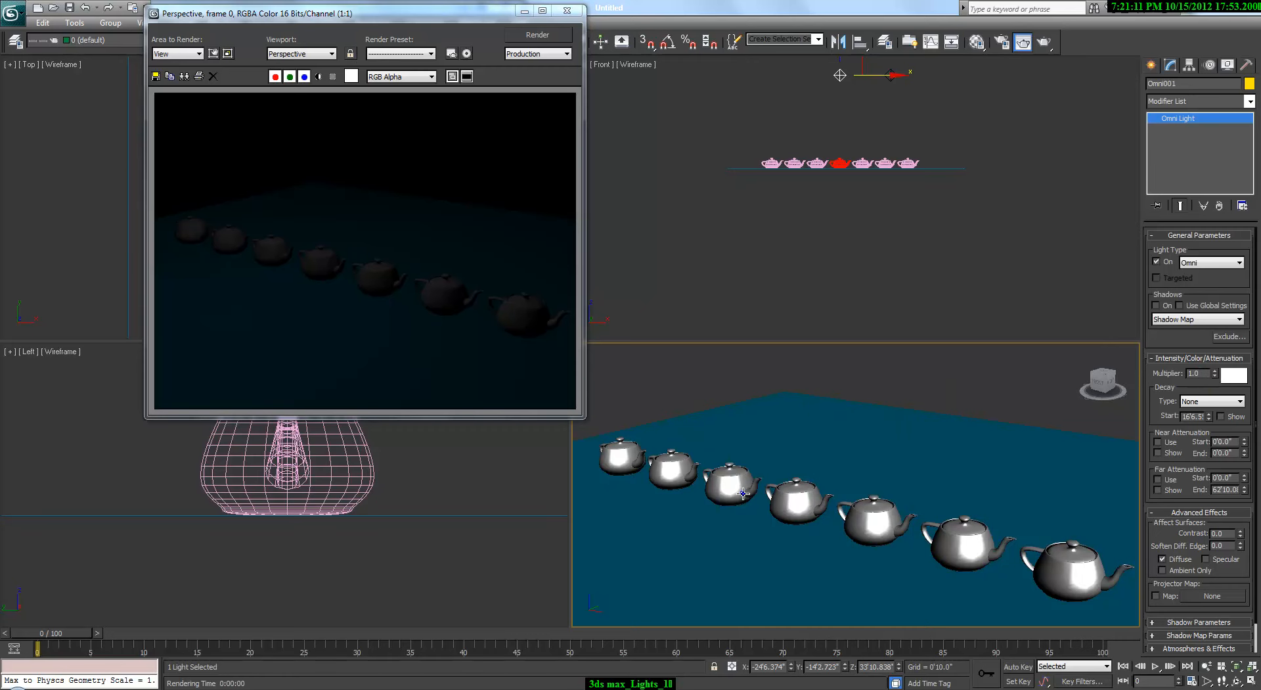
pyautogui.hotkey('shift', 'q')
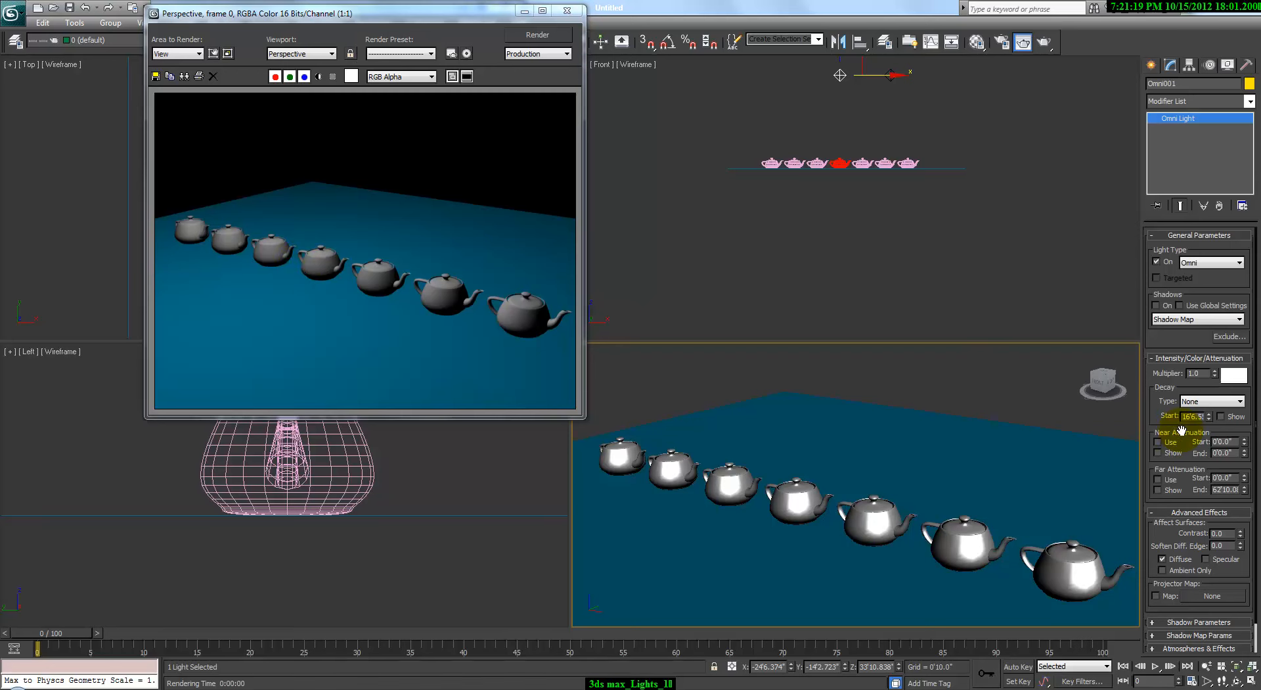
# Turn on Ambient Only for the original Omni light, set its multiplier to 0.2, and render the perspective after each change
pyautogui.click(1188, 570)
pyautogui.hotkey('shift', 'q')
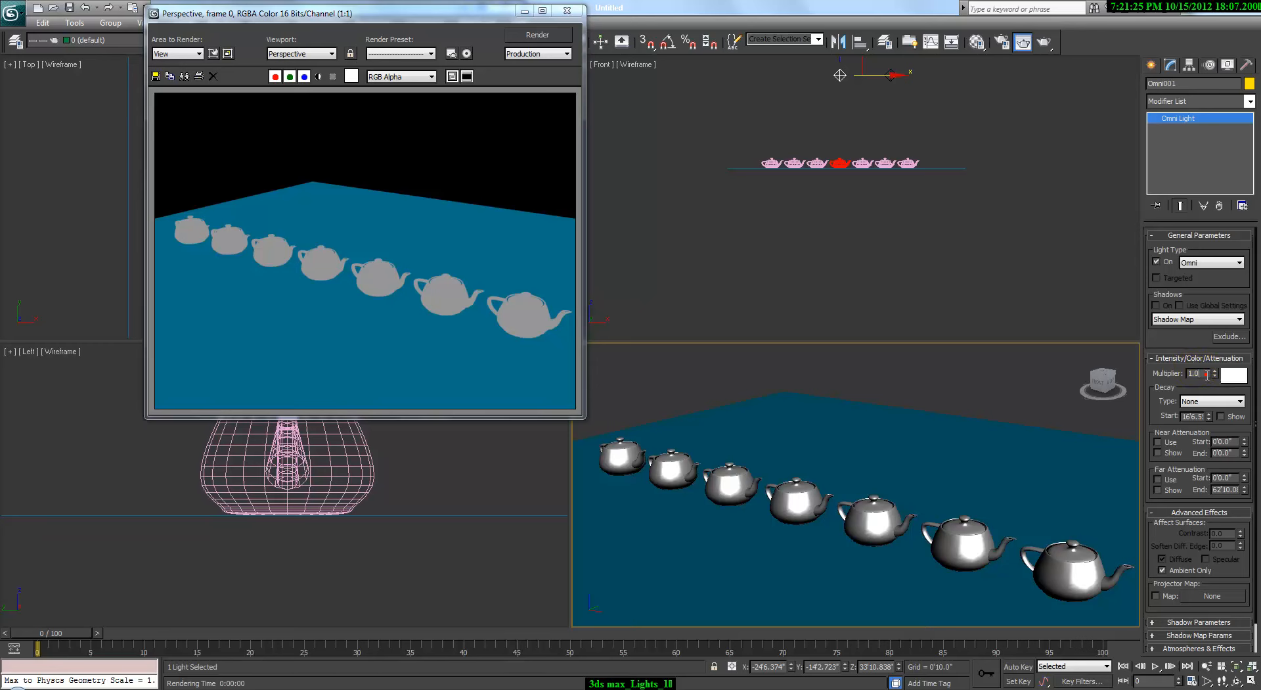
pyautogui.write('.')
pyautogui.rightClick(964, 417)
pyautogui.rightClick(884, 432)
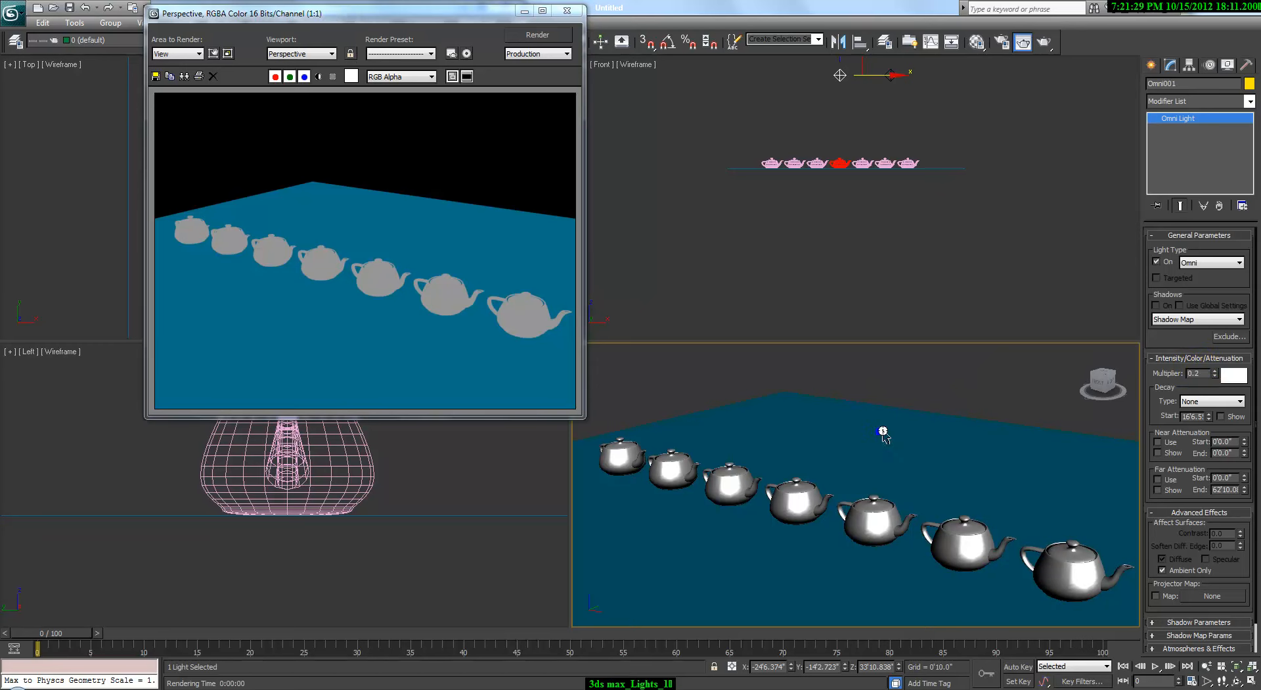
pyautogui.hotkey('shift', 'q')
# Render the perspective with the copied Omni light turned back on, and again with the original Omni light turned off
pyautogui.click(885, 80)
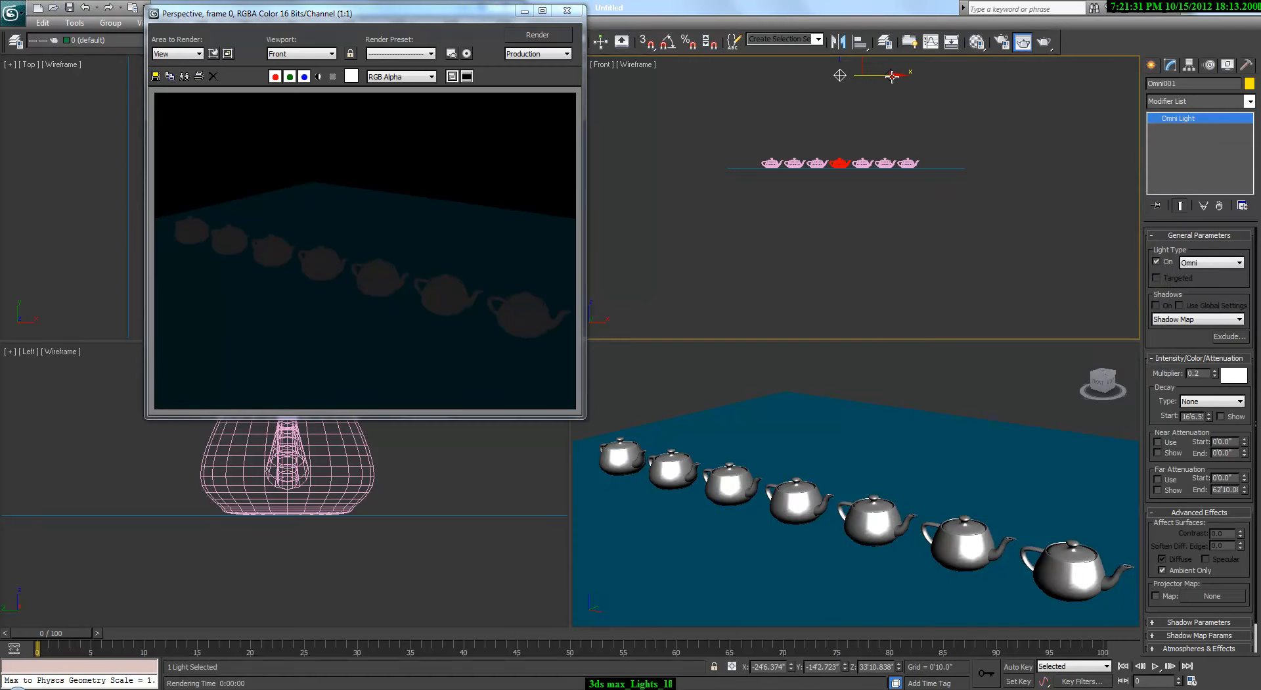
pyautogui.click(1156, 262)
pyautogui.hotkey('shift', 'q')
pyautogui.rightClick(929, 406)
pyautogui.click(920, 415)
pyautogui.hotkey('shift', 'q')
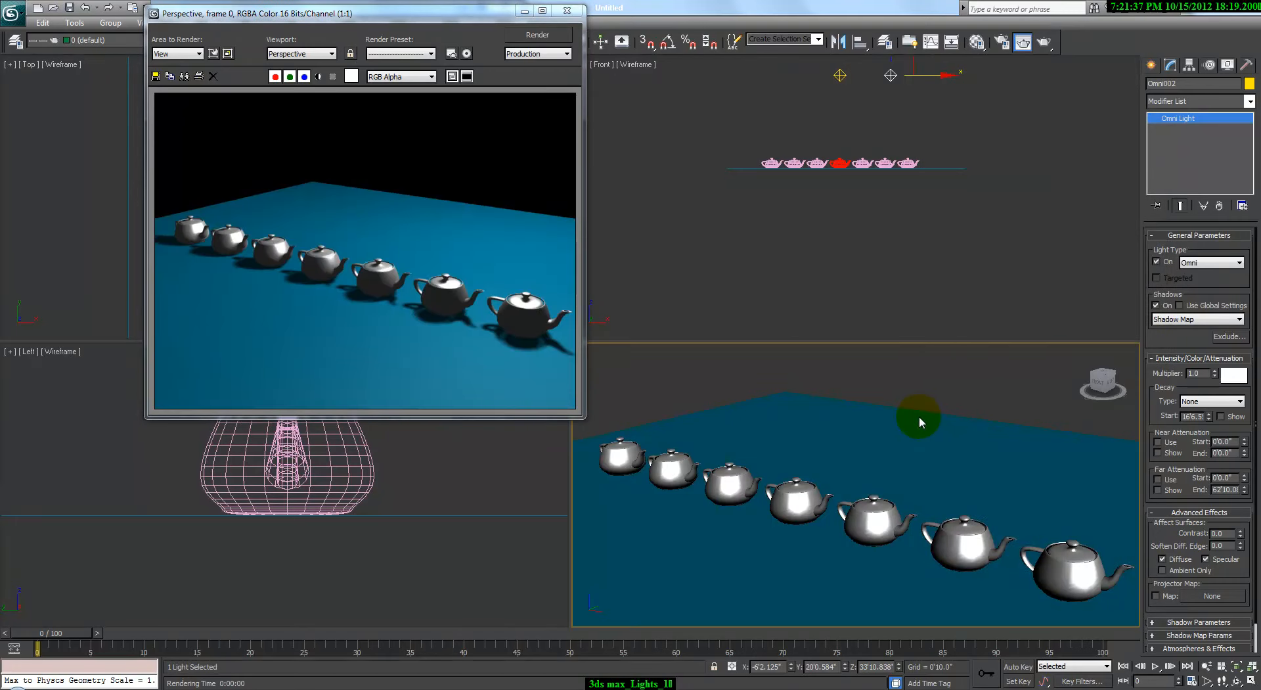
pyautogui.click(890, 75)
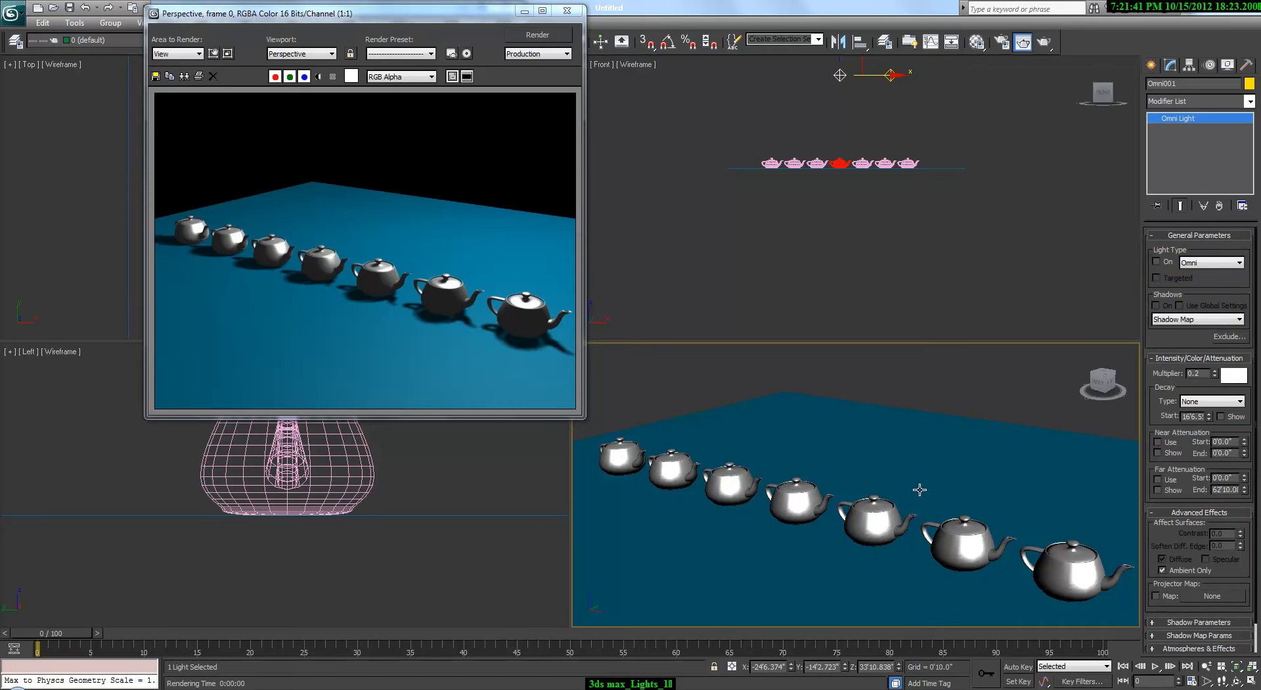
pyautogui.hotkey('shift', 'q')
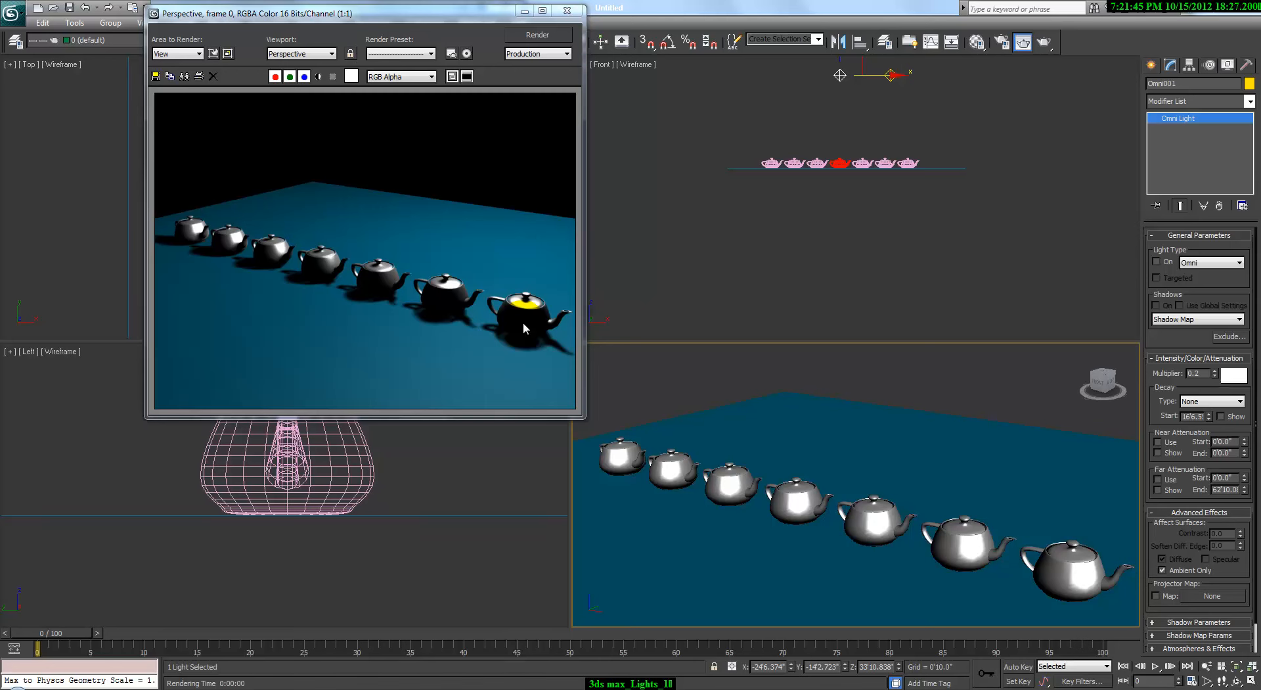
# Show the Shadow Parameters and Shadow Map Params settings of the original Omni light
pyautogui.scroll(-2, 1175, 537)
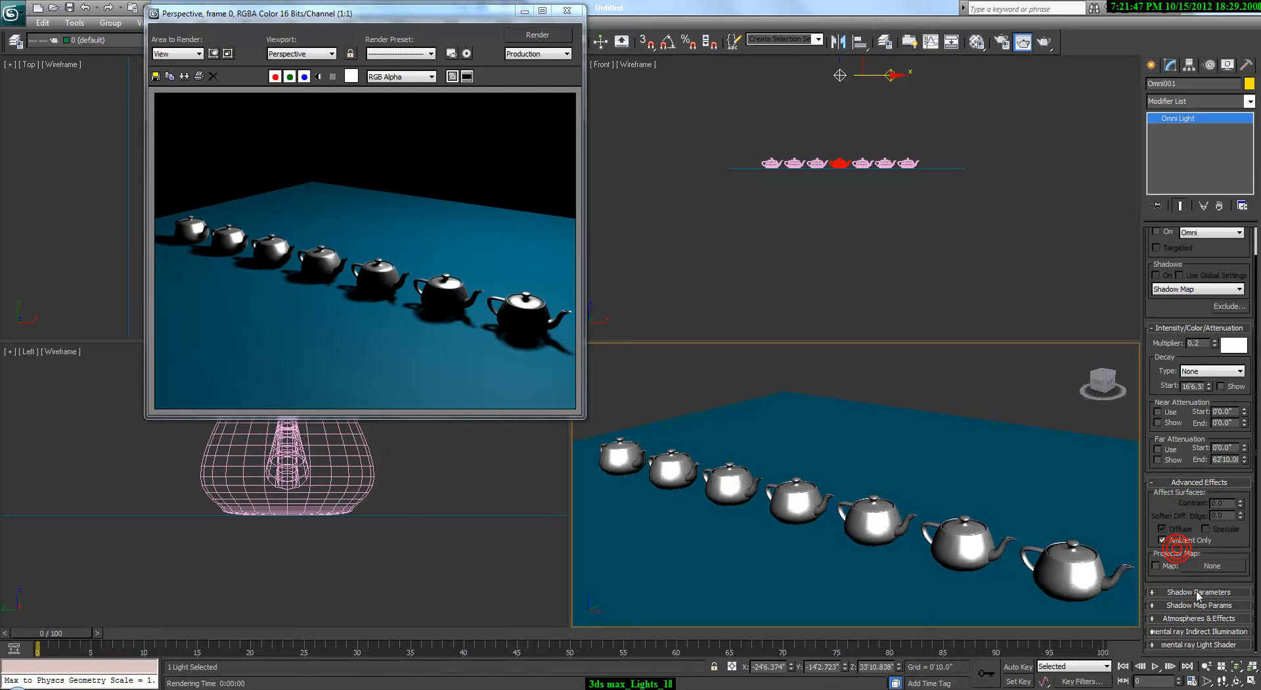
pyautogui.click(1194, 593)
pyautogui.scroll(-2, 1190, 588)
pyautogui.click(1189, 605)
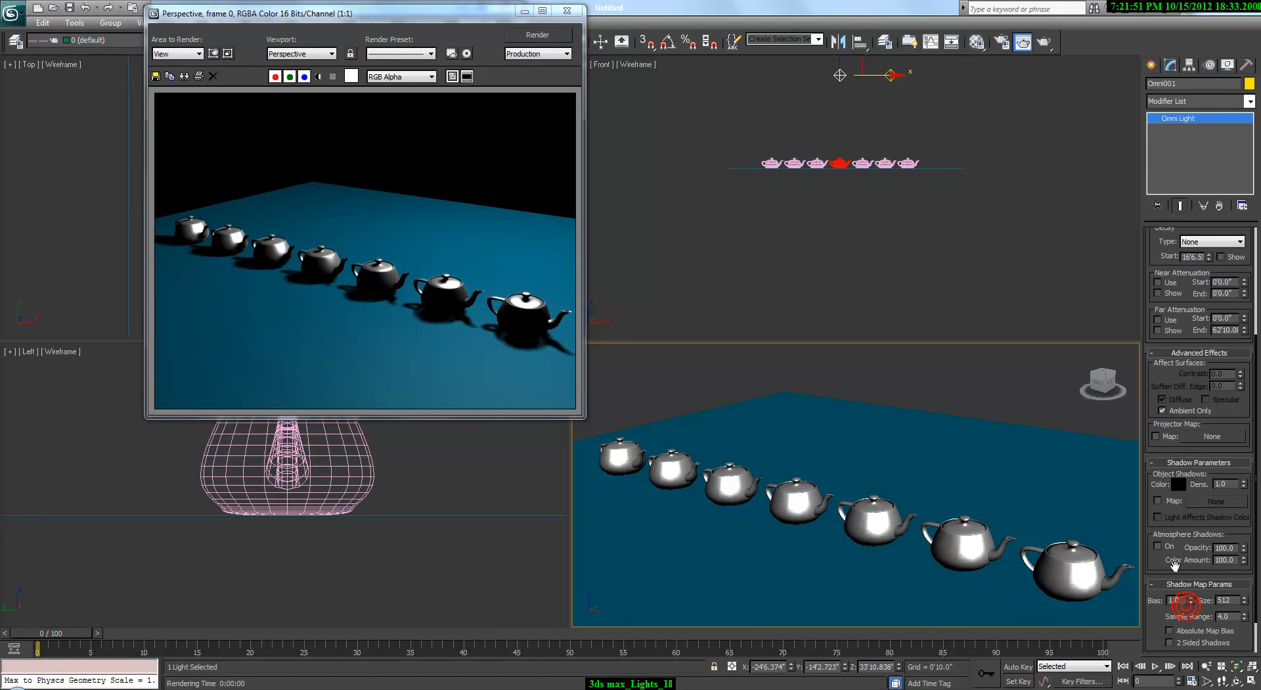